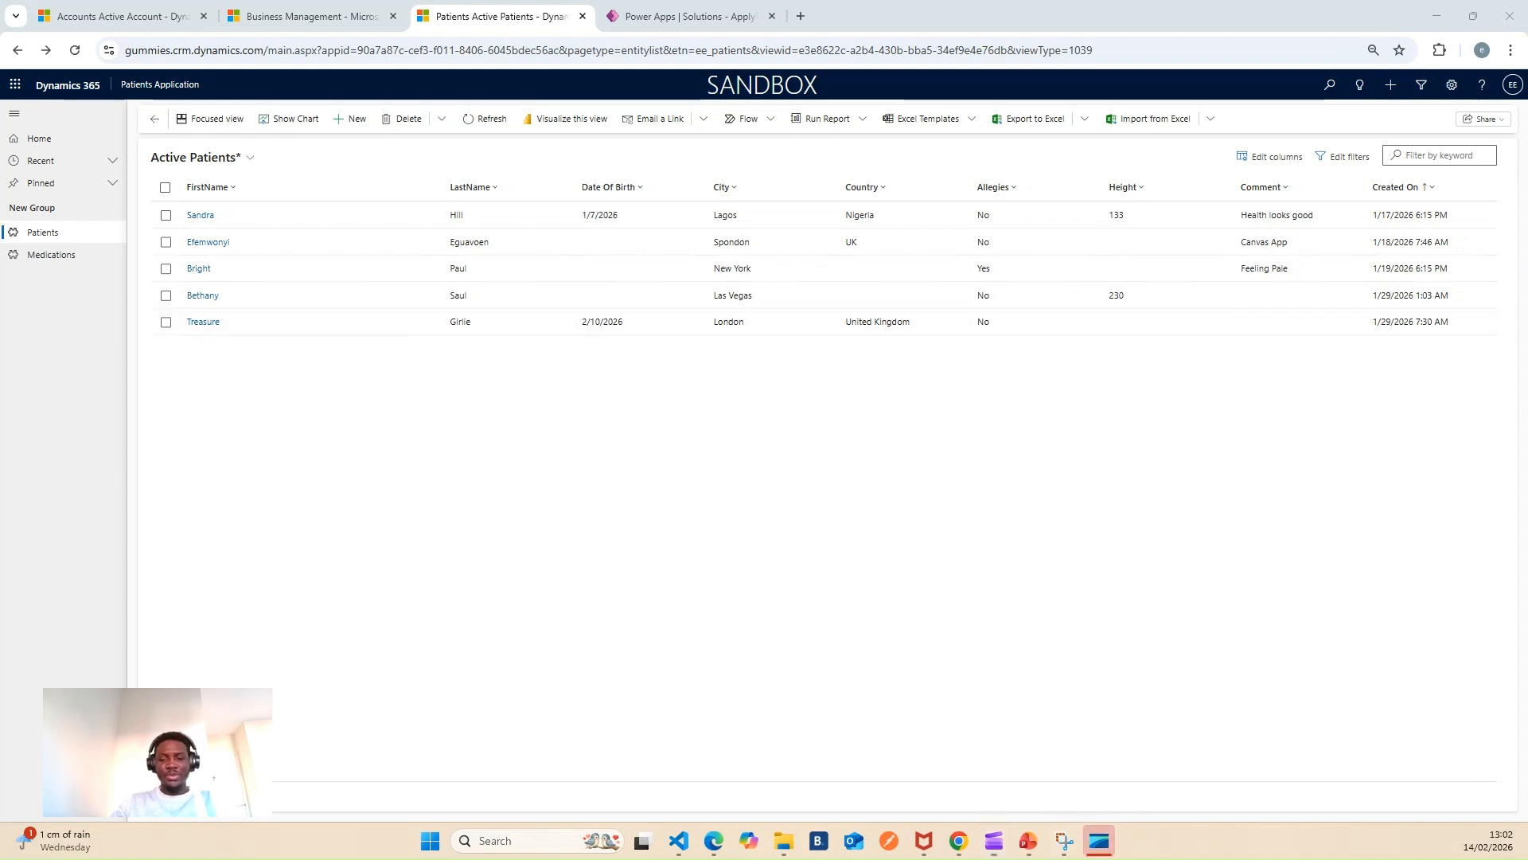
{"action": "key", "text": "alt+Tab"}
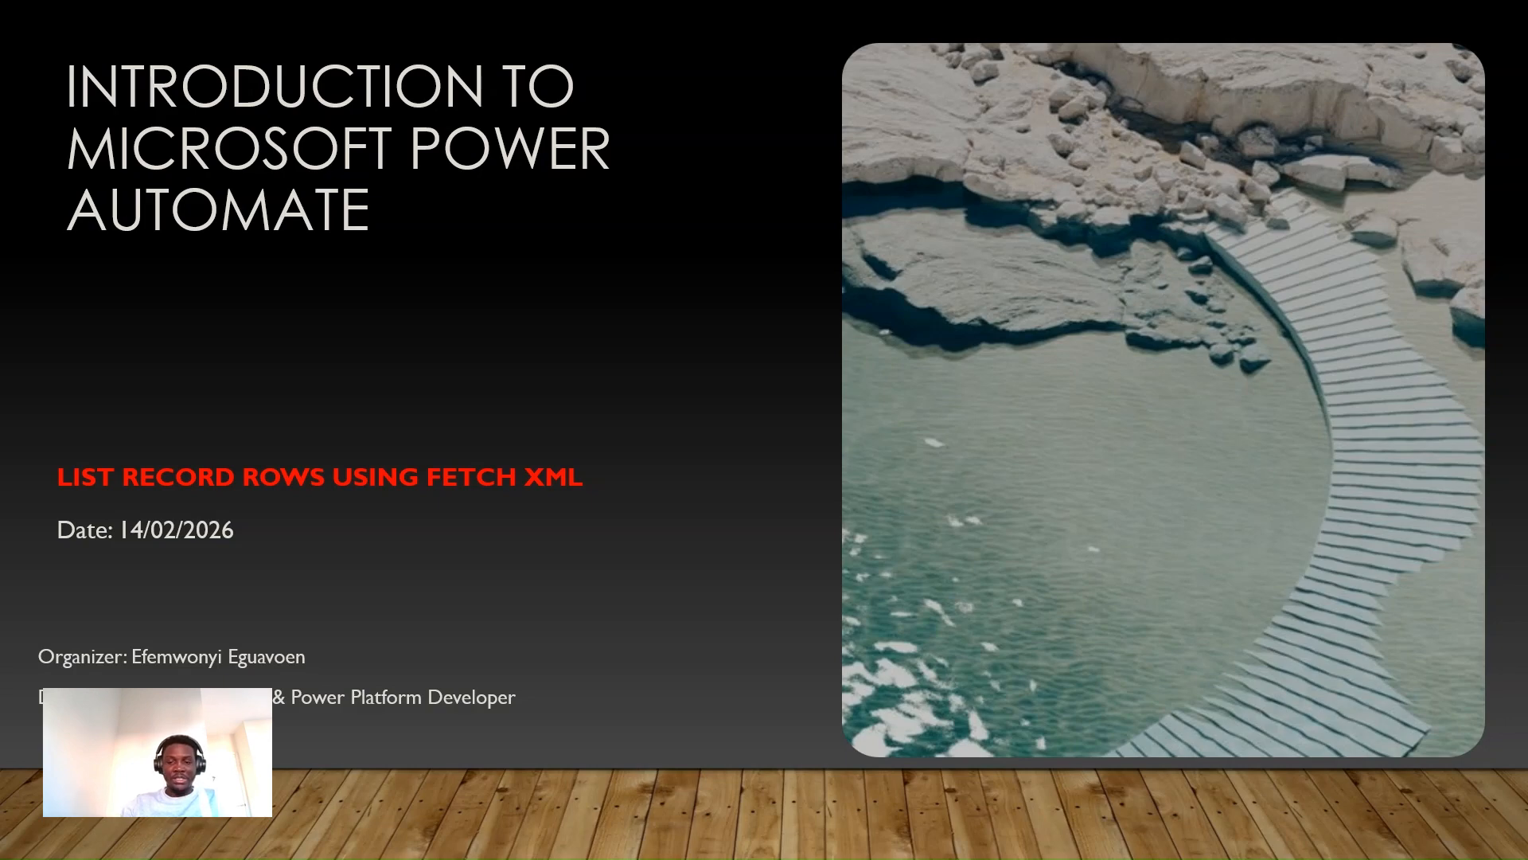
{"action": "key", "text": "alt+Tab"}
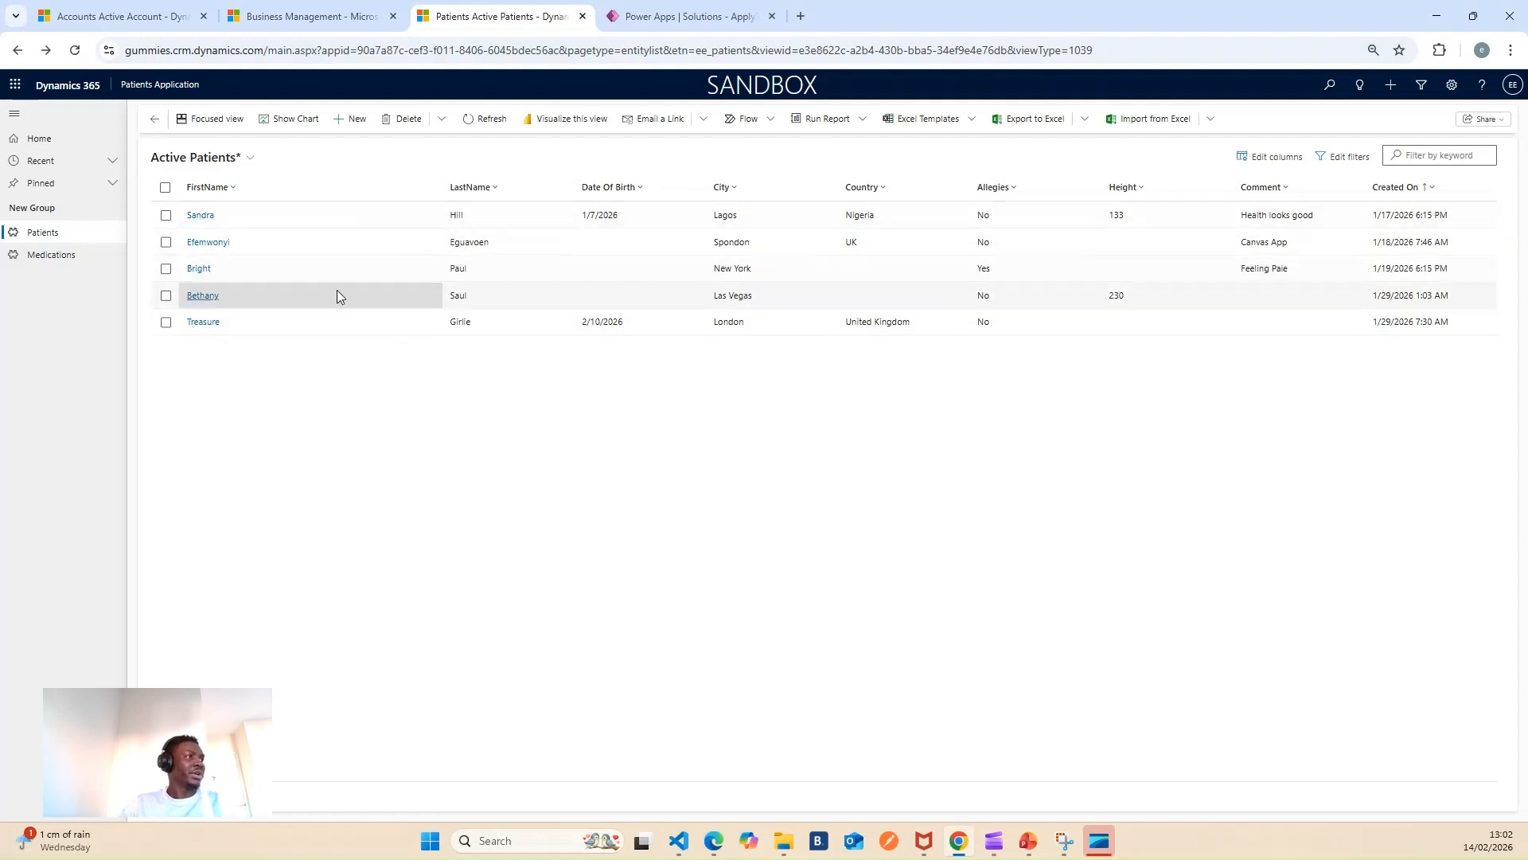
Open the record of the patient from Spondon, view its related medications, and return to the Active Patients list.
{"action": "double_click", "coordinate": [280, 242]}
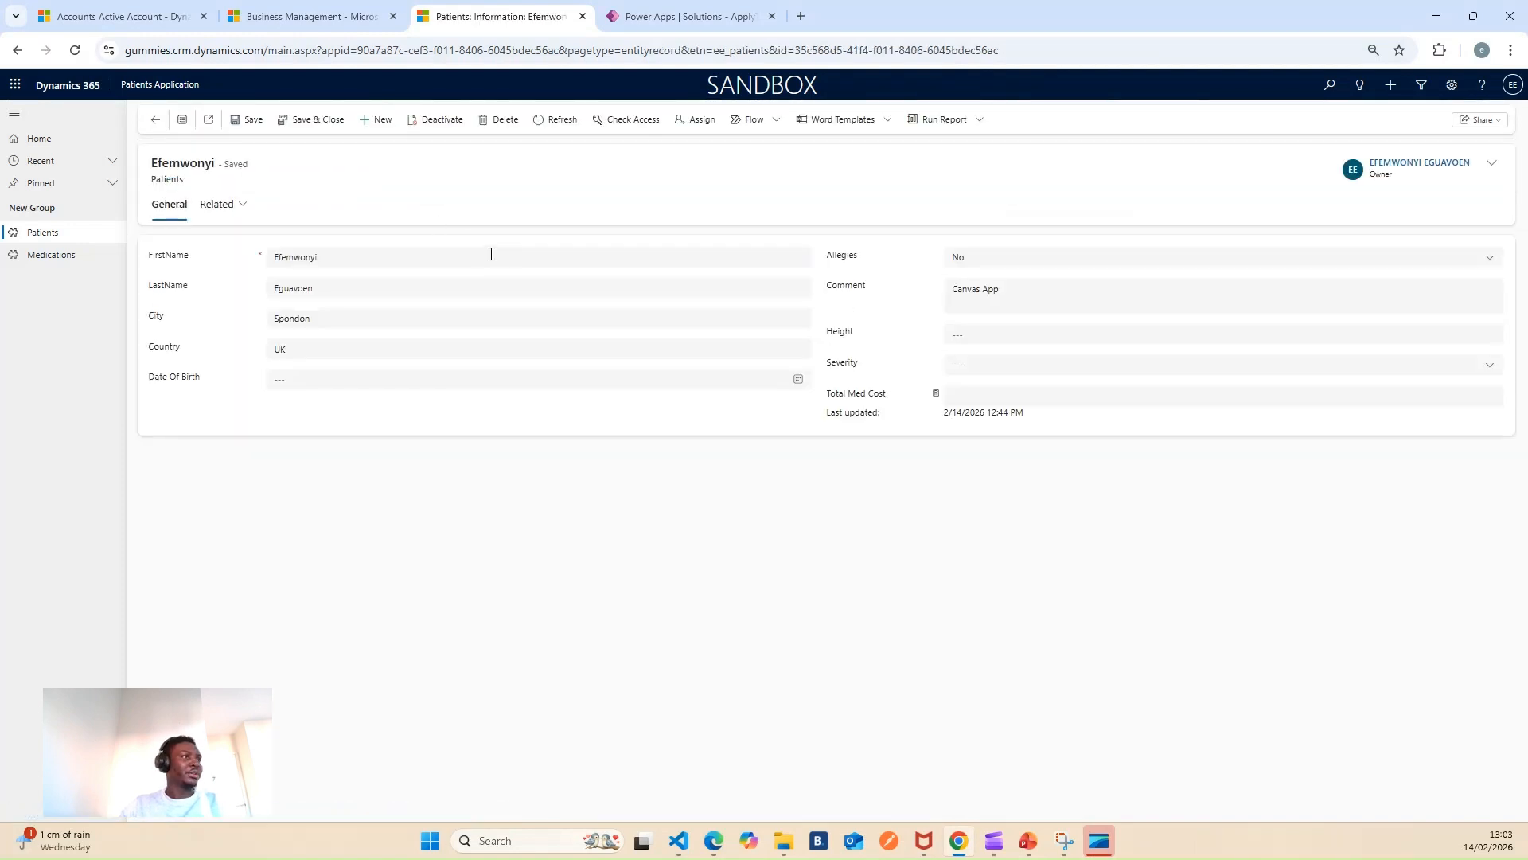
{"action": "left_click", "coordinate": [234, 205]}
{"action": "left_click", "coordinate": [248, 284]}
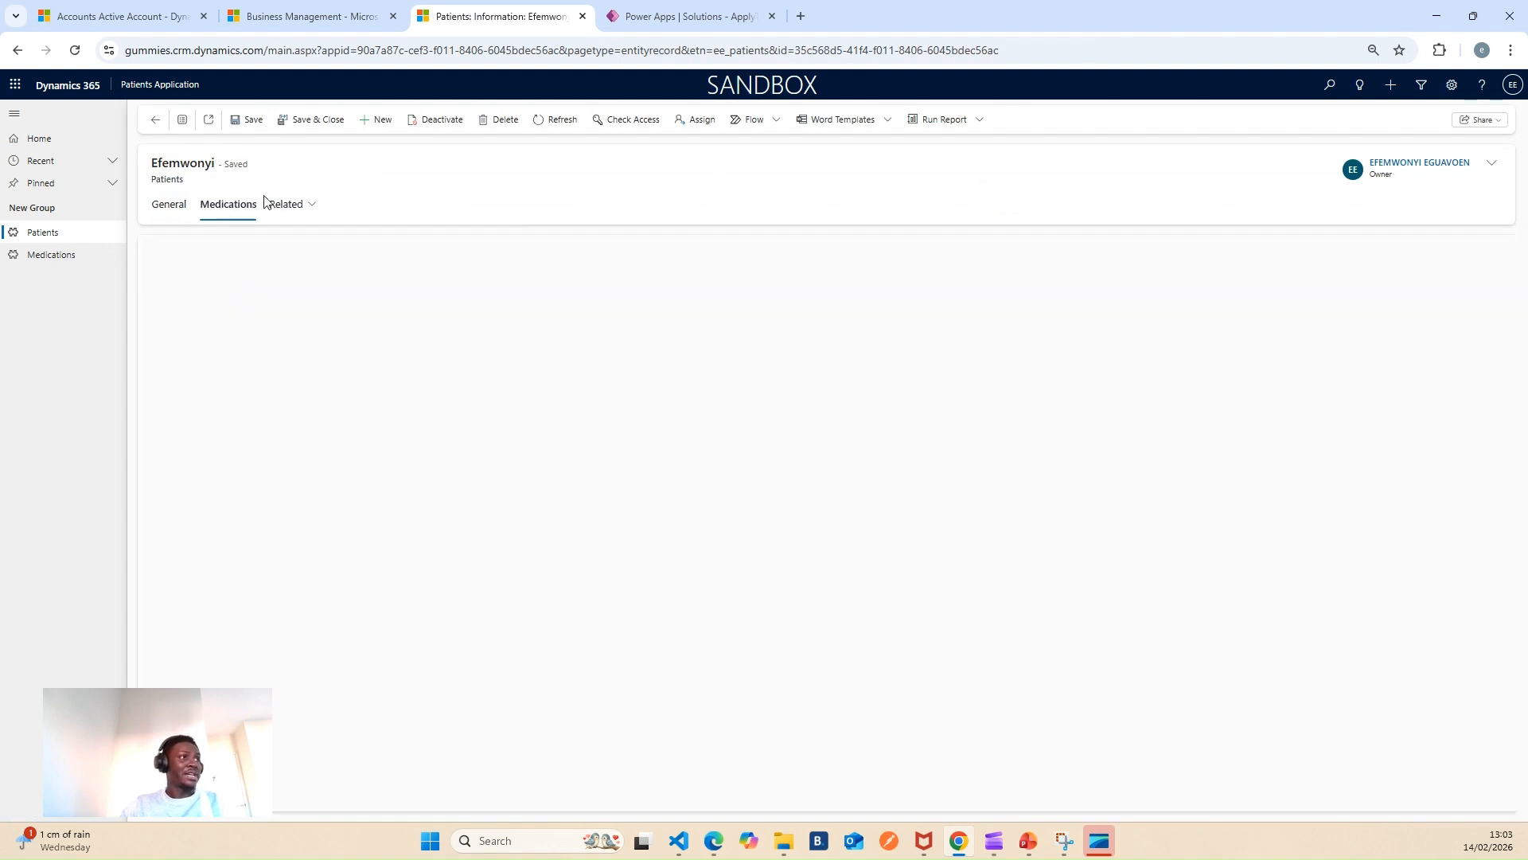
{"action": "left_click", "coordinate": [160, 209]}
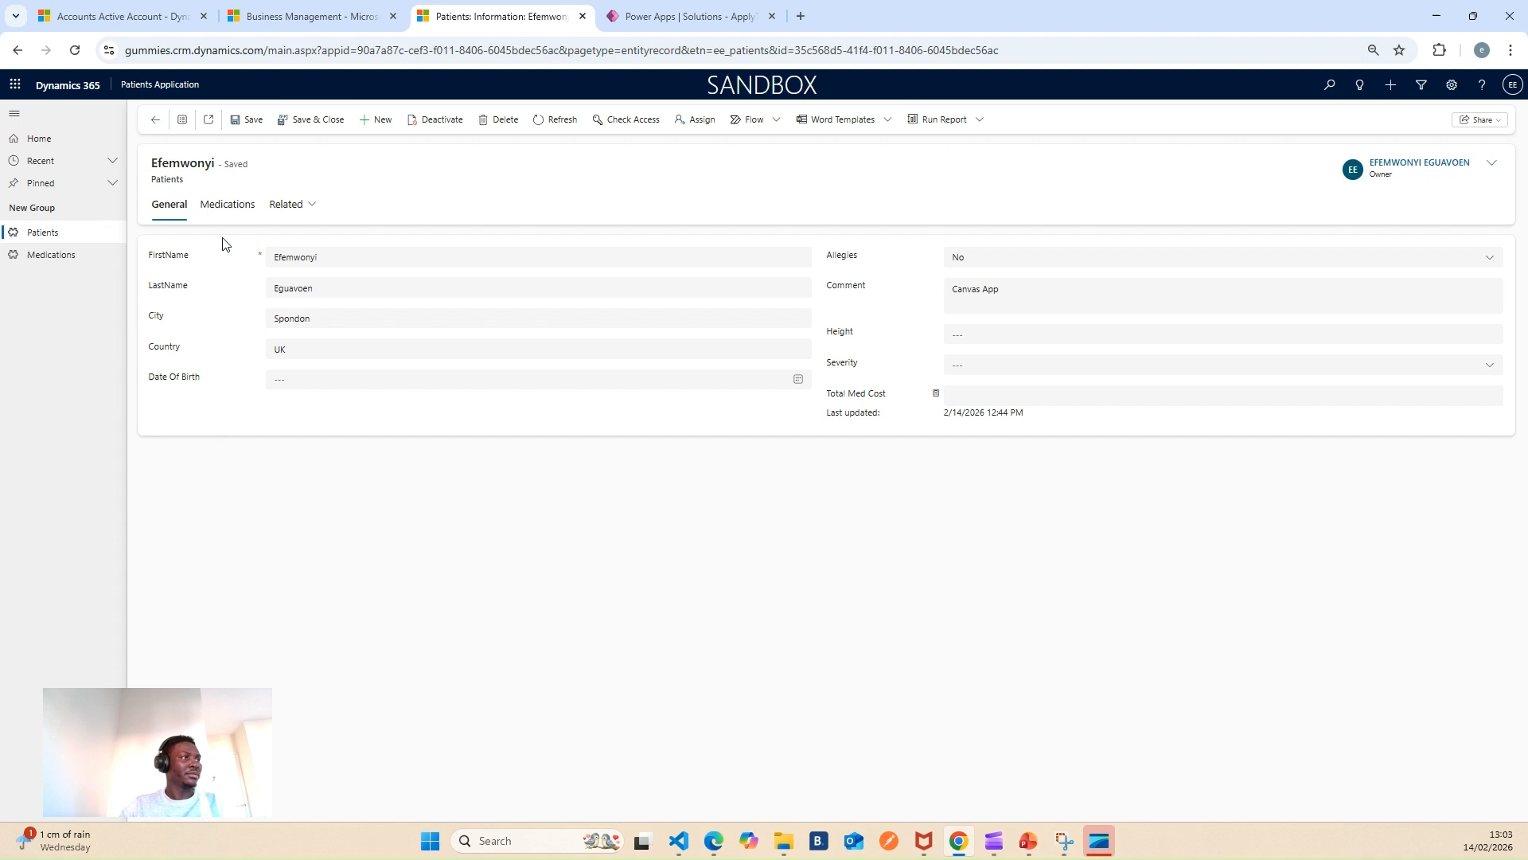
{"action": "left_click", "coordinate": [154, 126]}
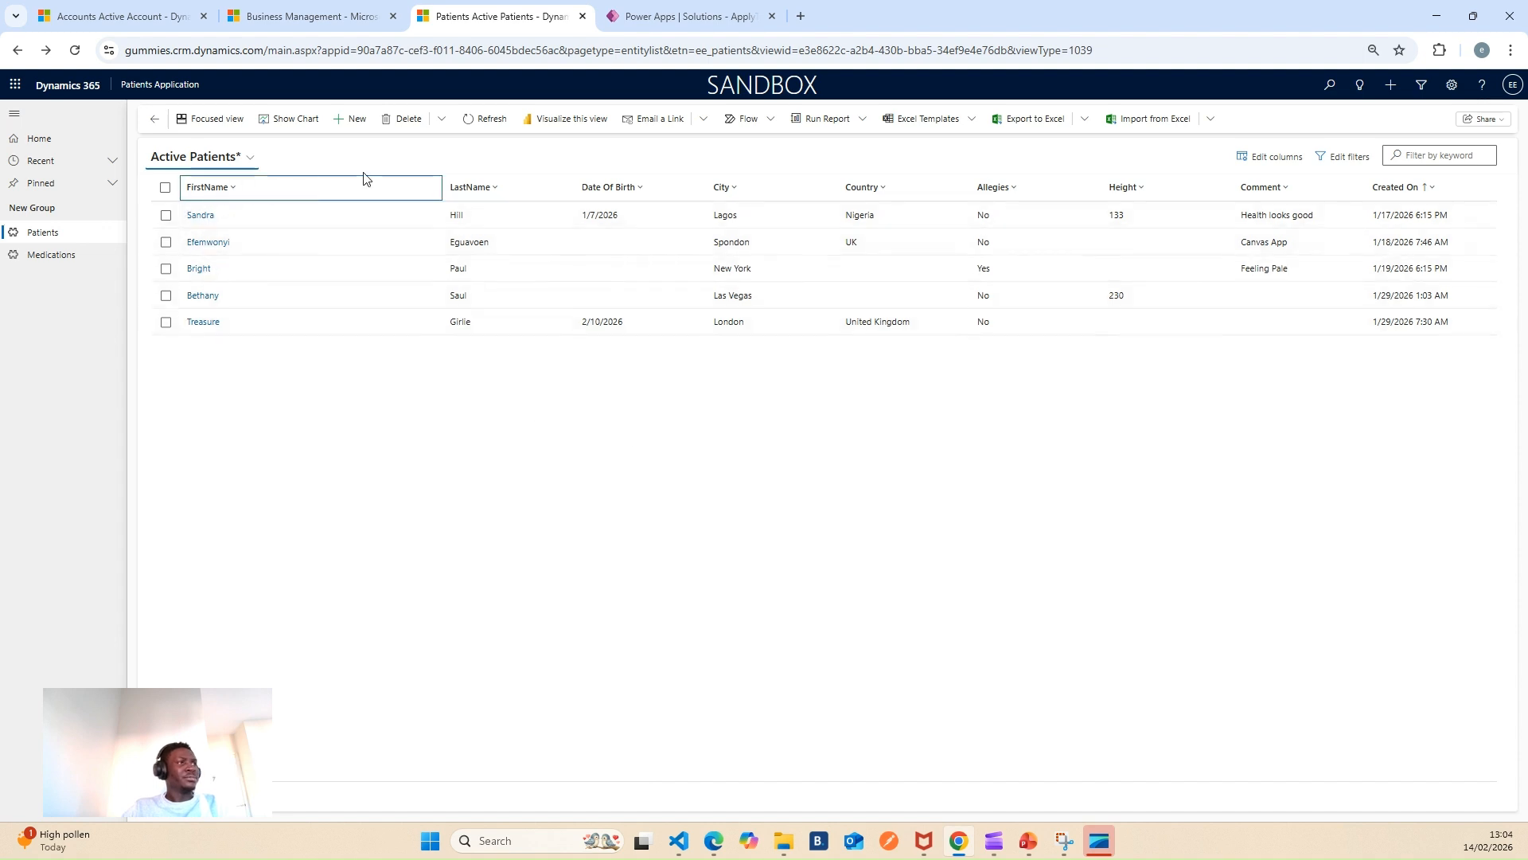
Review the trigger settings of the cloud flow in Power Apps, and open the New York patient's record in Dynamics 365.
{"action": "left_click", "coordinate": [665, 10]}
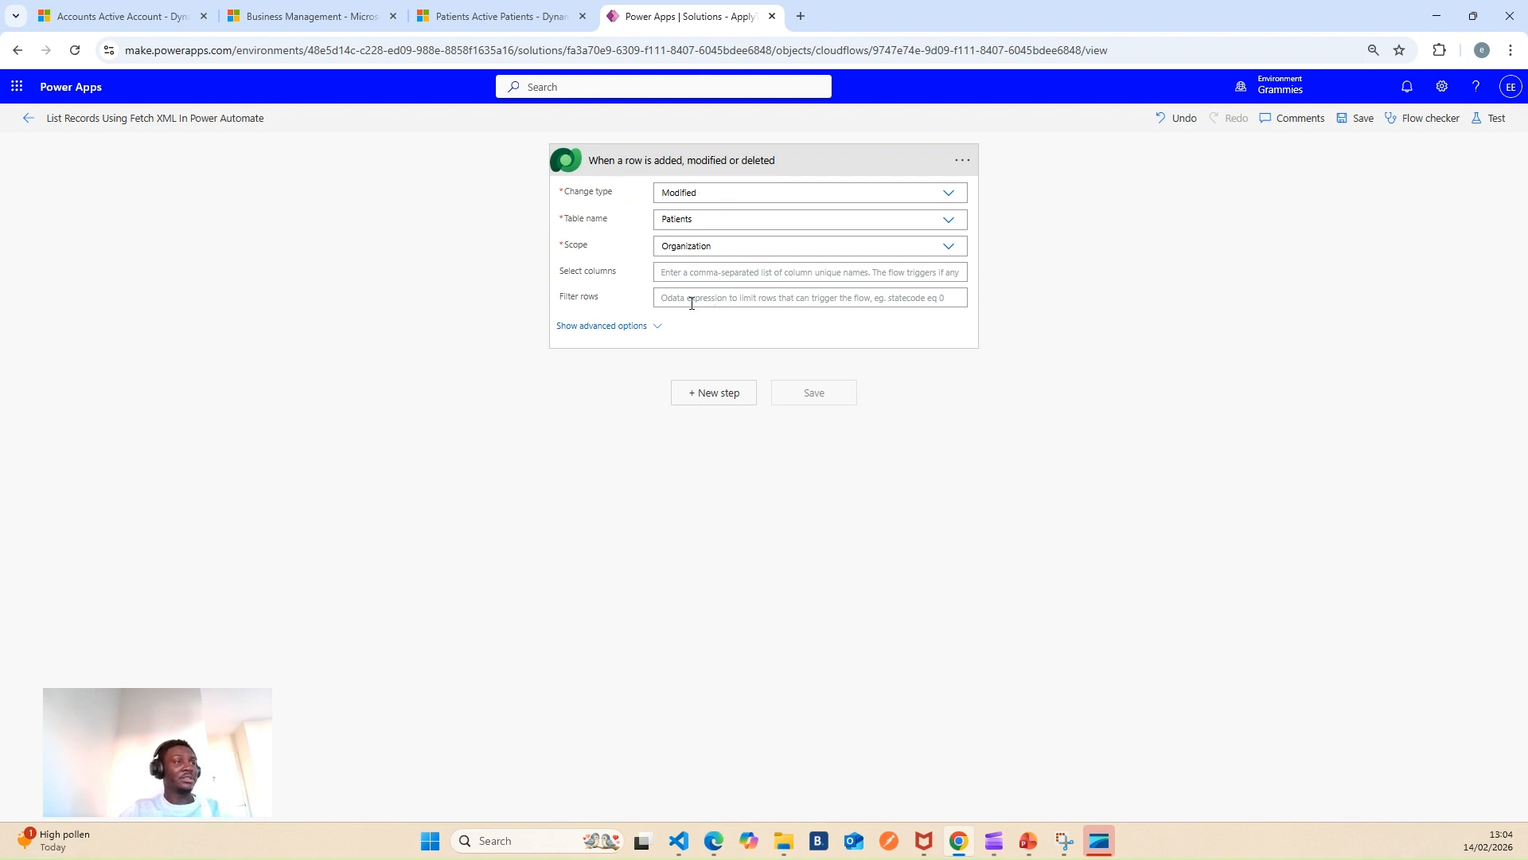
{"action": "left_click", "coordinate": [497, 21]}
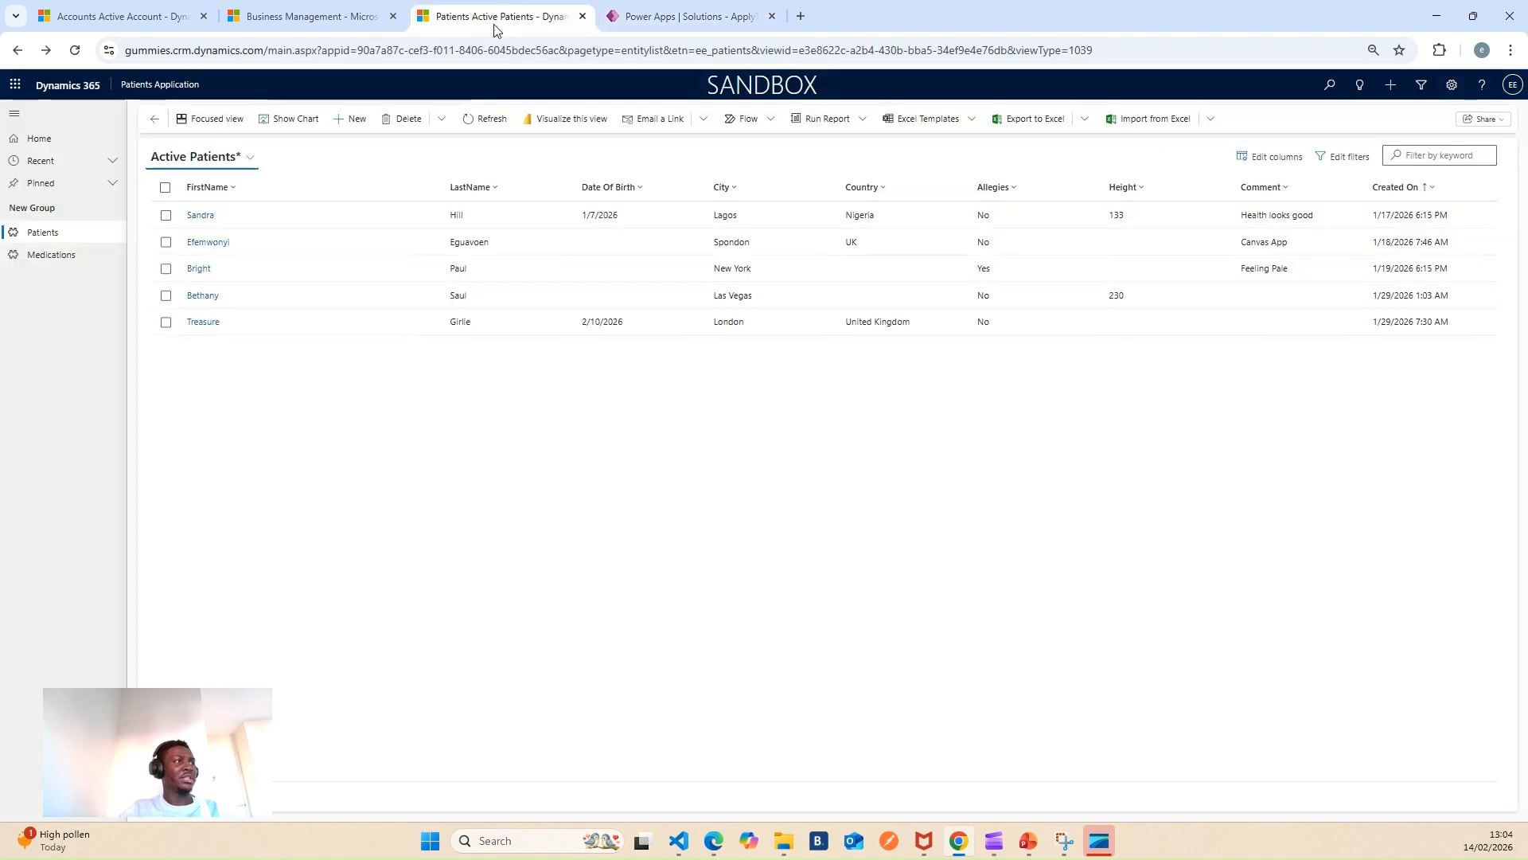
{"action": "left_click", "coordinate": [275, 268]}
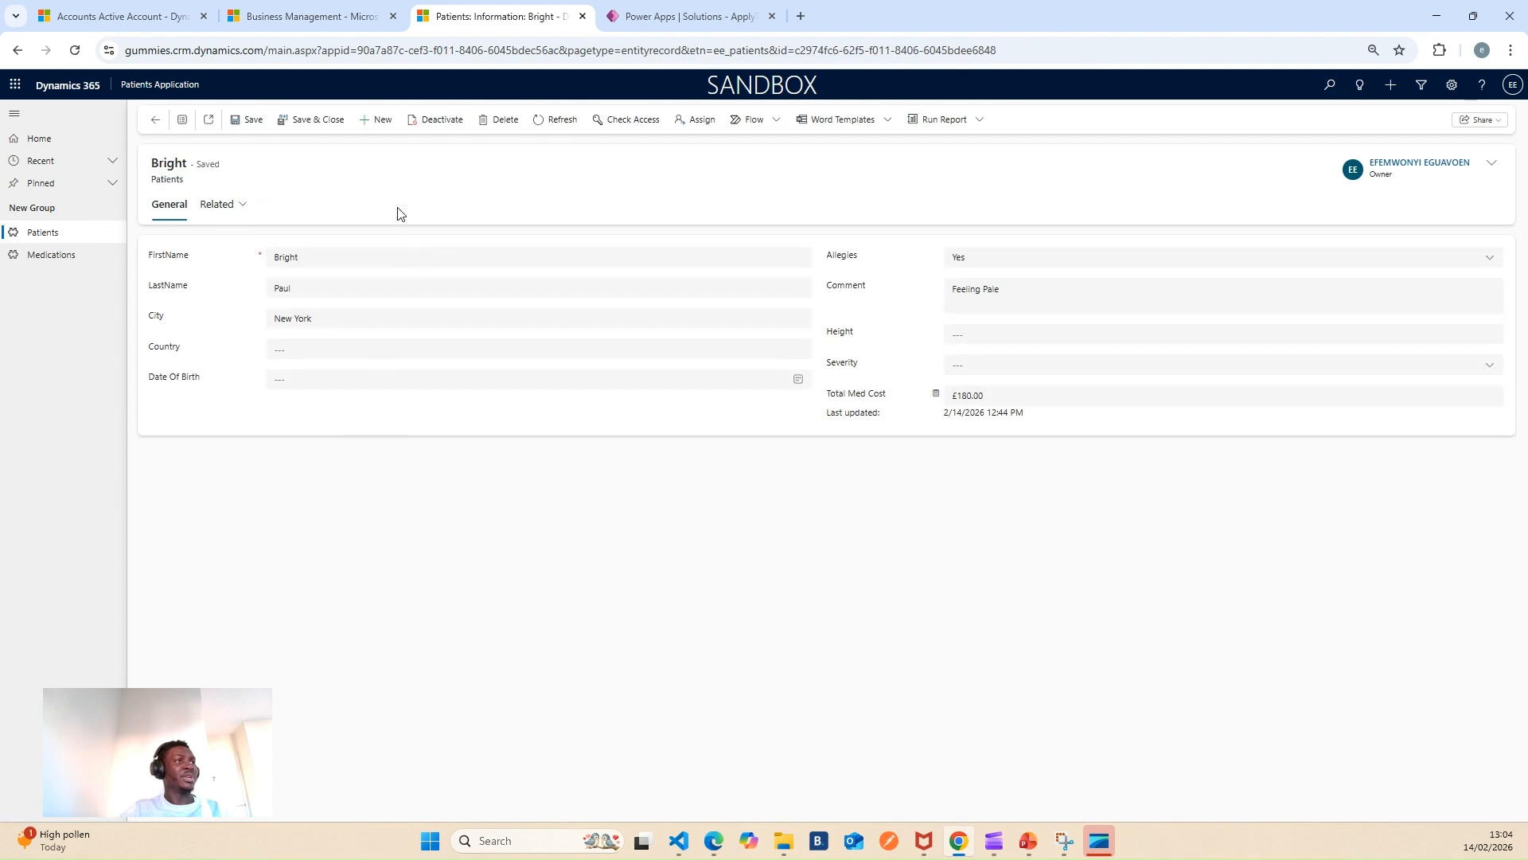
Switch to the flow in Power Apps and add the Microsoft Dataverse action Get a row by ID after the trigger.
{"action": "left_click", "coordinate": [673, 16]}
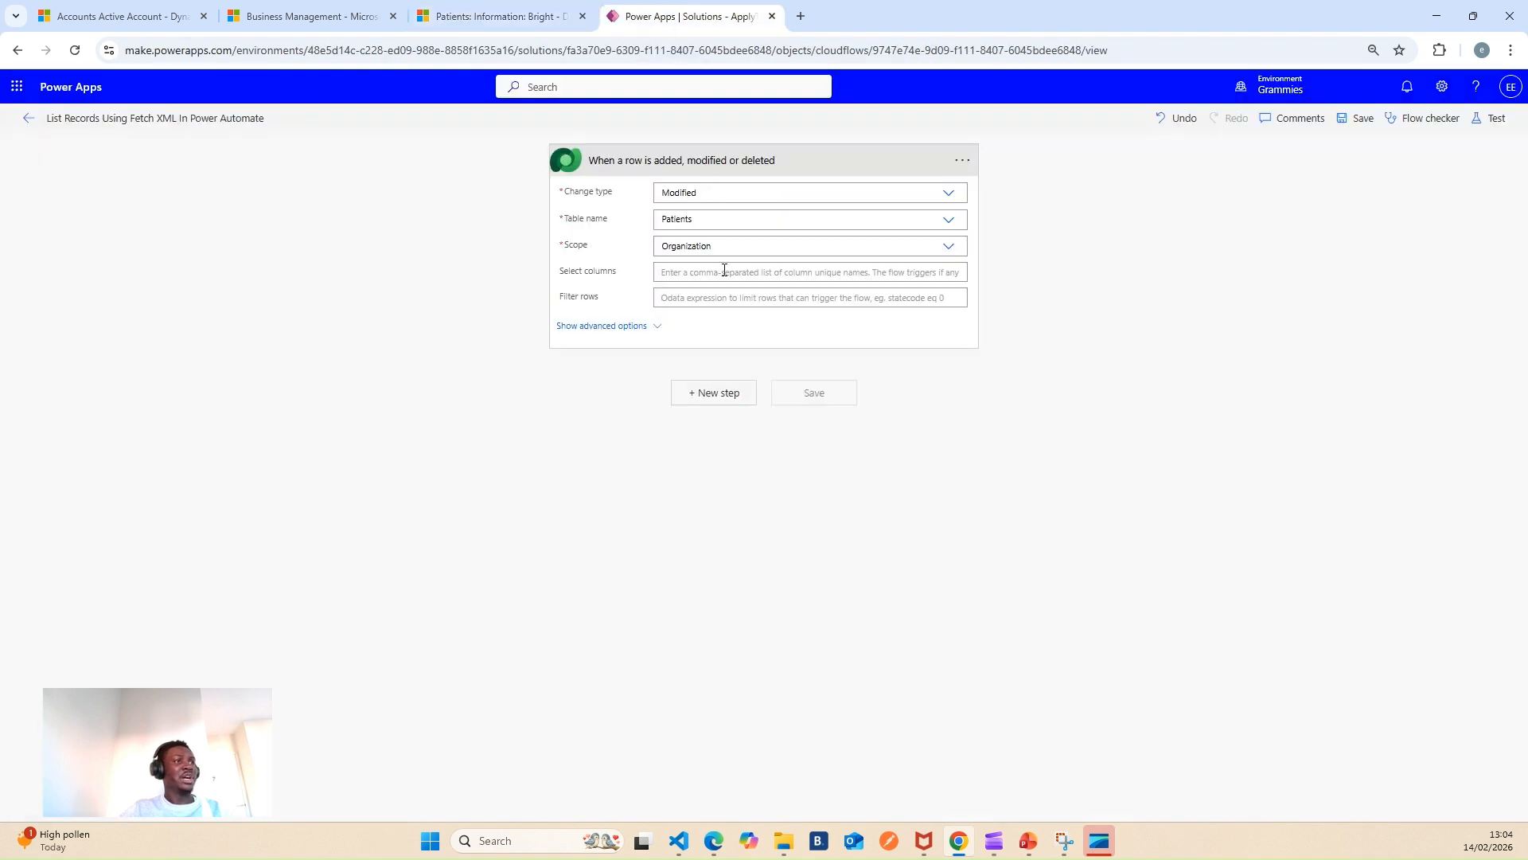
{"action": "left_click", "coordinate": [688, 397]}
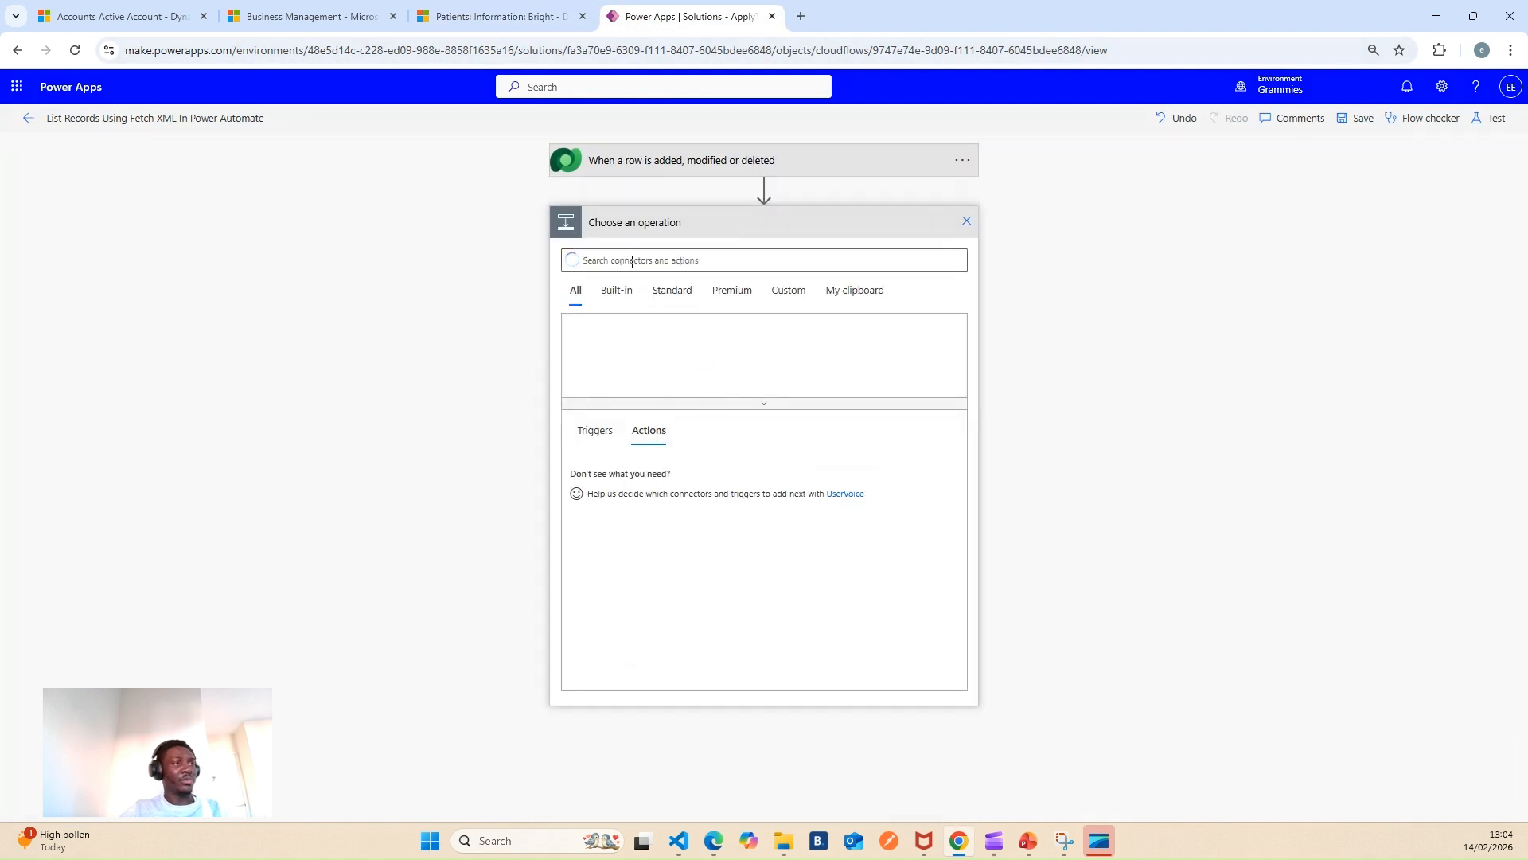
{"action": "left_click", "coordinate": [634, 260]}
{"action": "type", "text": "GET"}
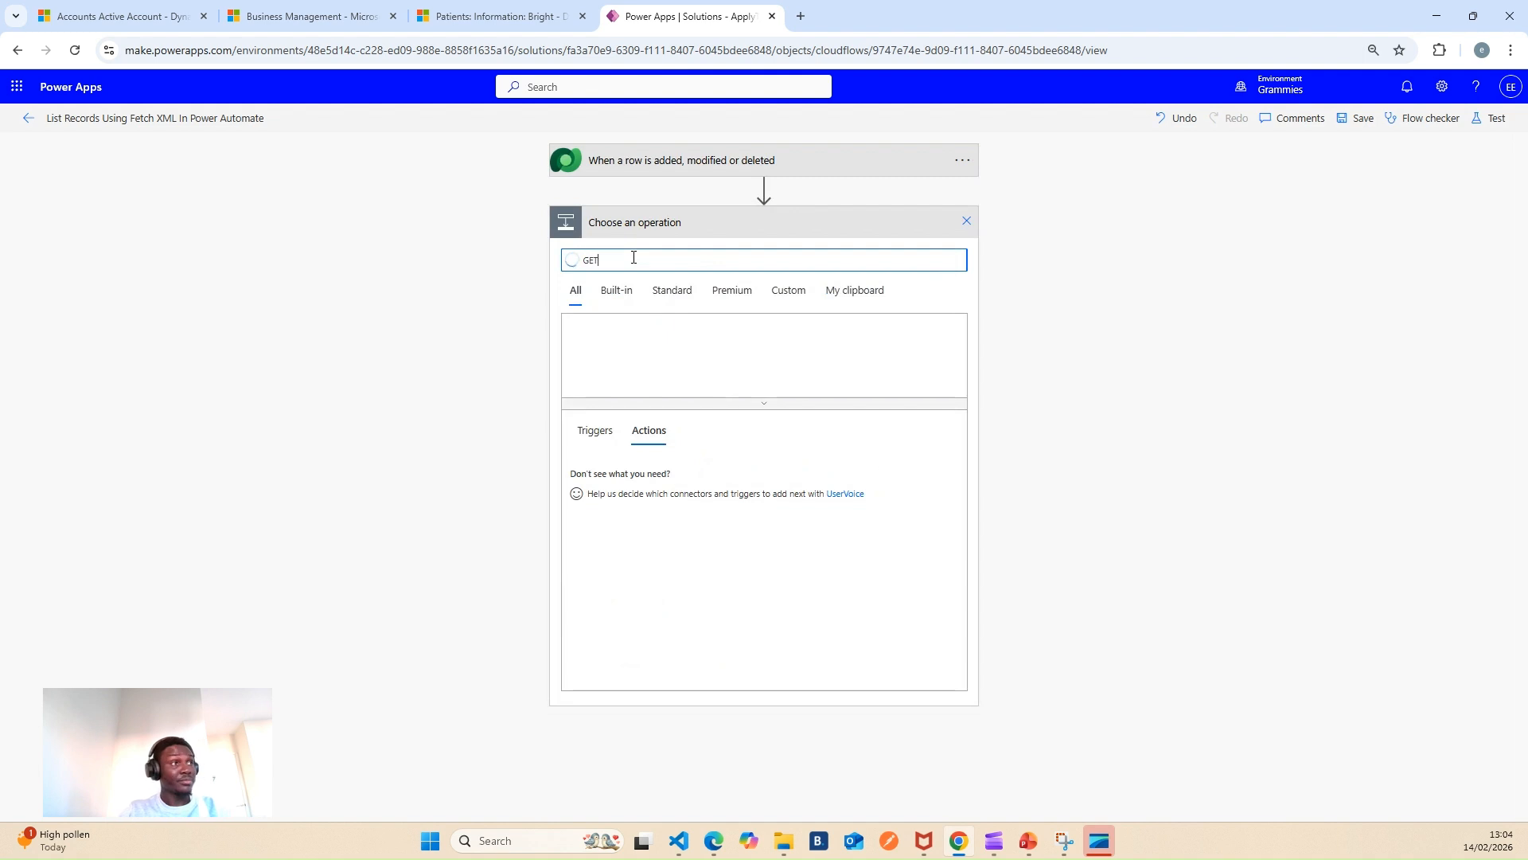
{"action": "type", "text": " rw"}
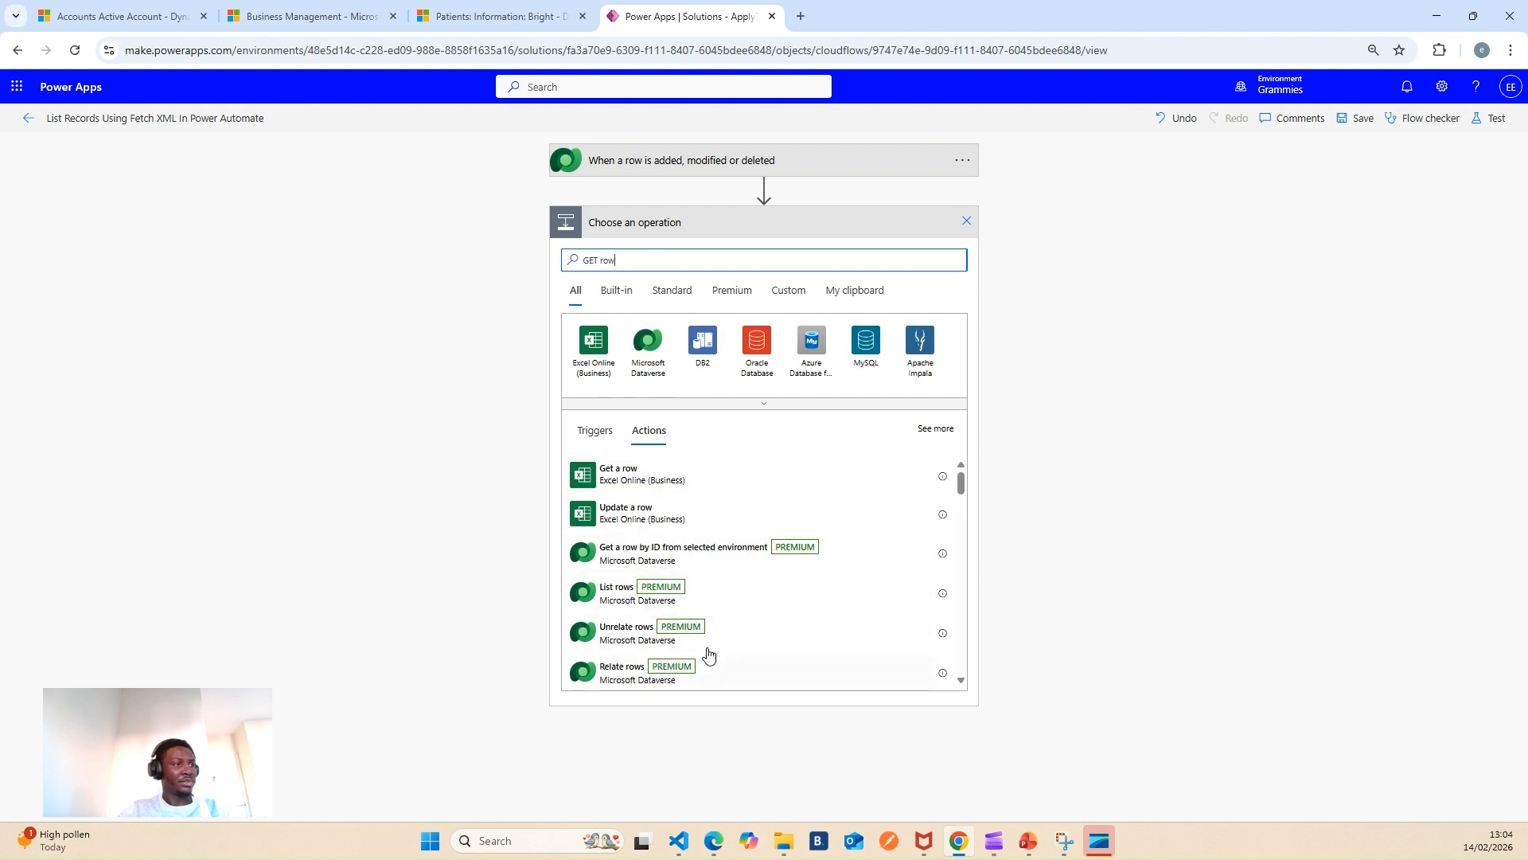
{"action": "scroll", "coordinate": [705, 642], "scroll_direction": "down", "scroll_amount": 2}
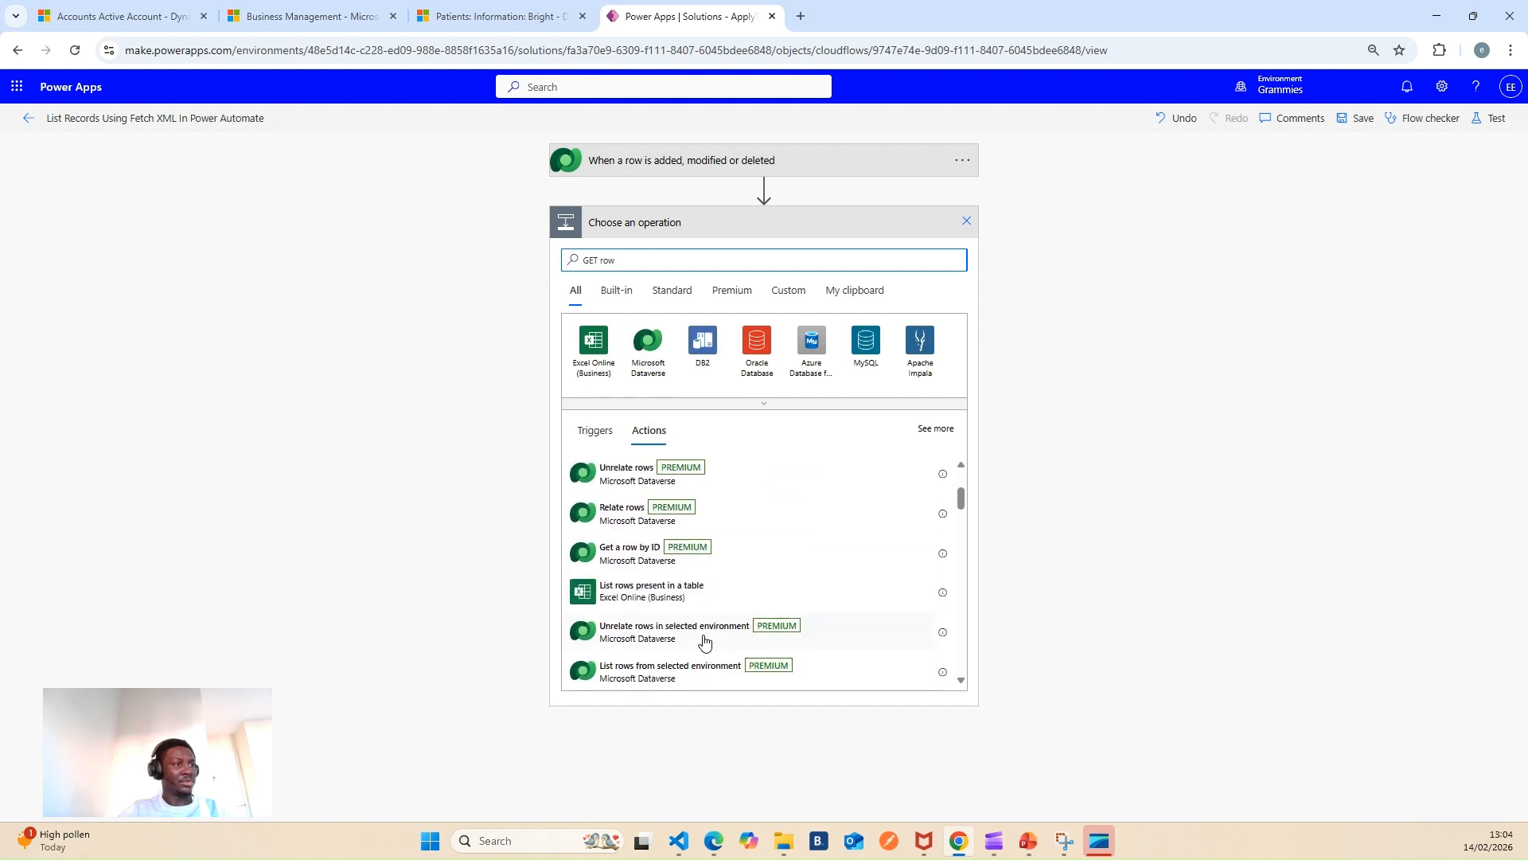
{"action": "left_click", "coordinate": [633, 554]}
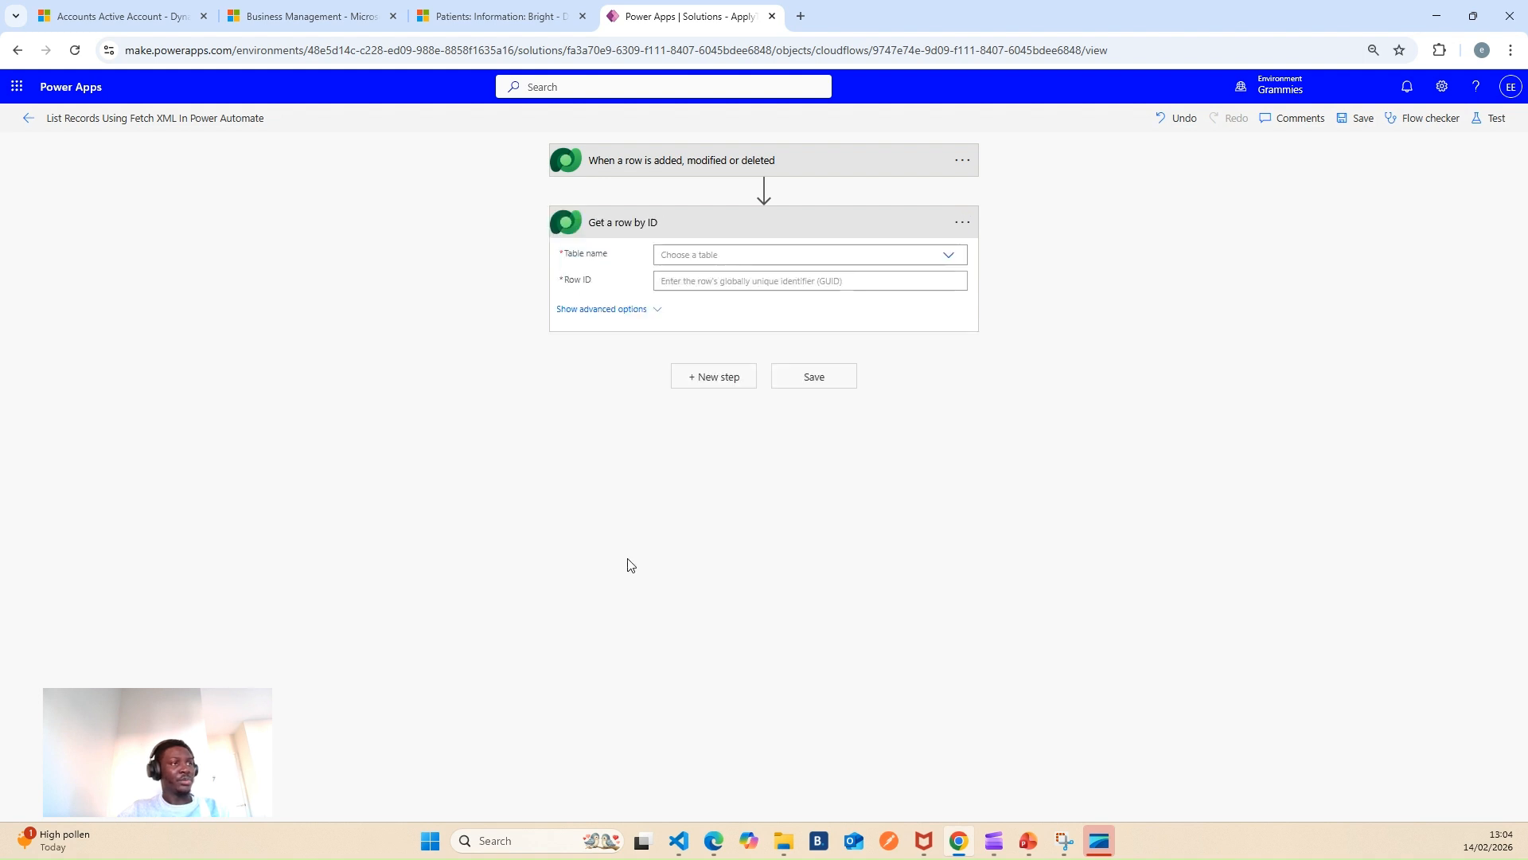
Set the Get a row by ID action's table to Patients and its row ID to the trigger's Patients unique identifier.
{"action": "left_click", "coordinate": [803, 254]}
{"action": "type", "text": "pat"}
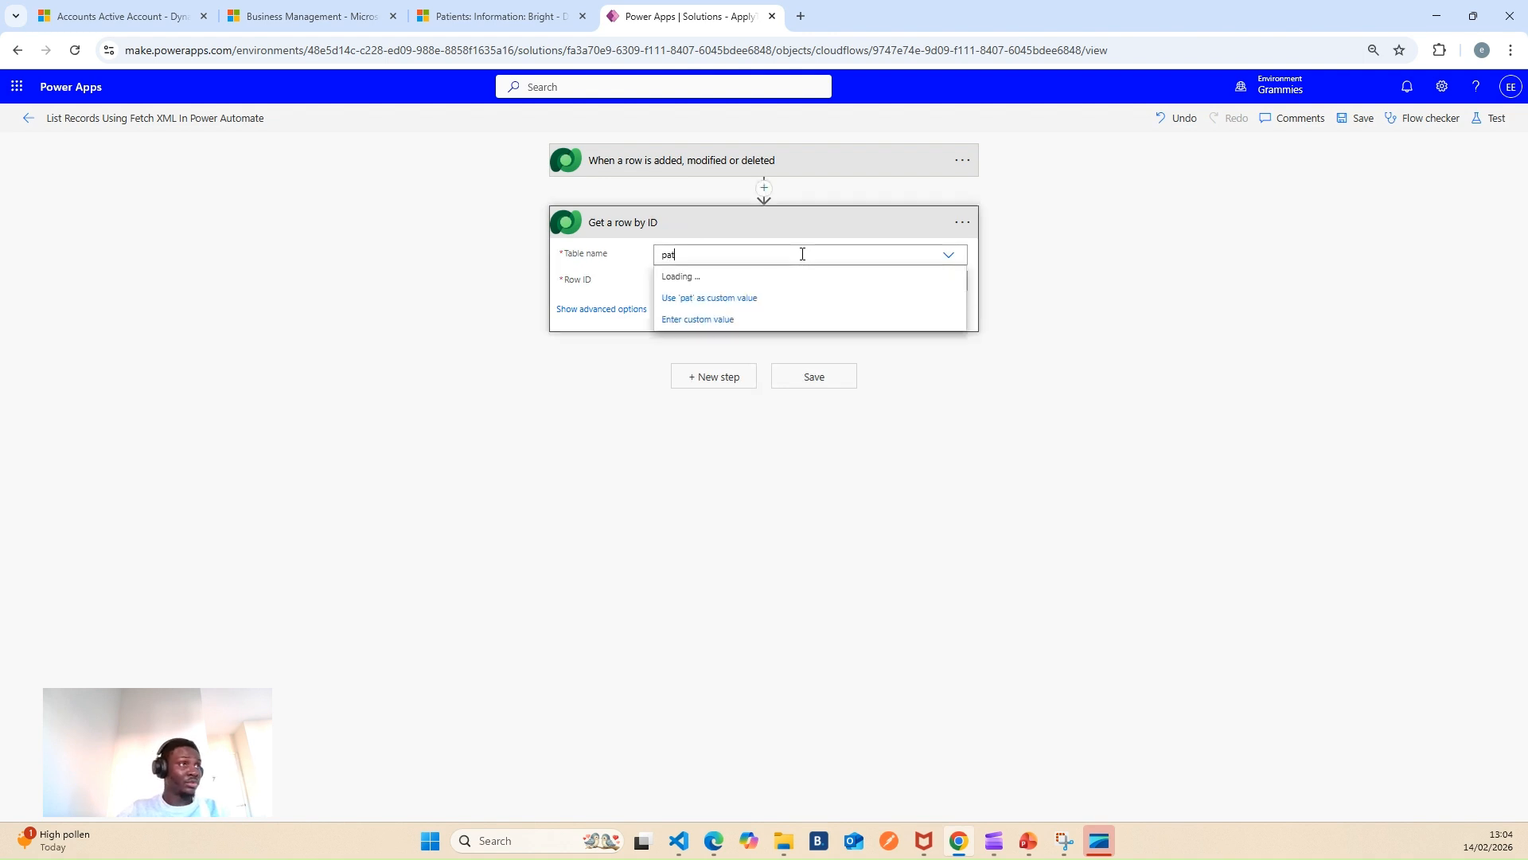
{"action": "left_click", "coordinate": [694, 277]}
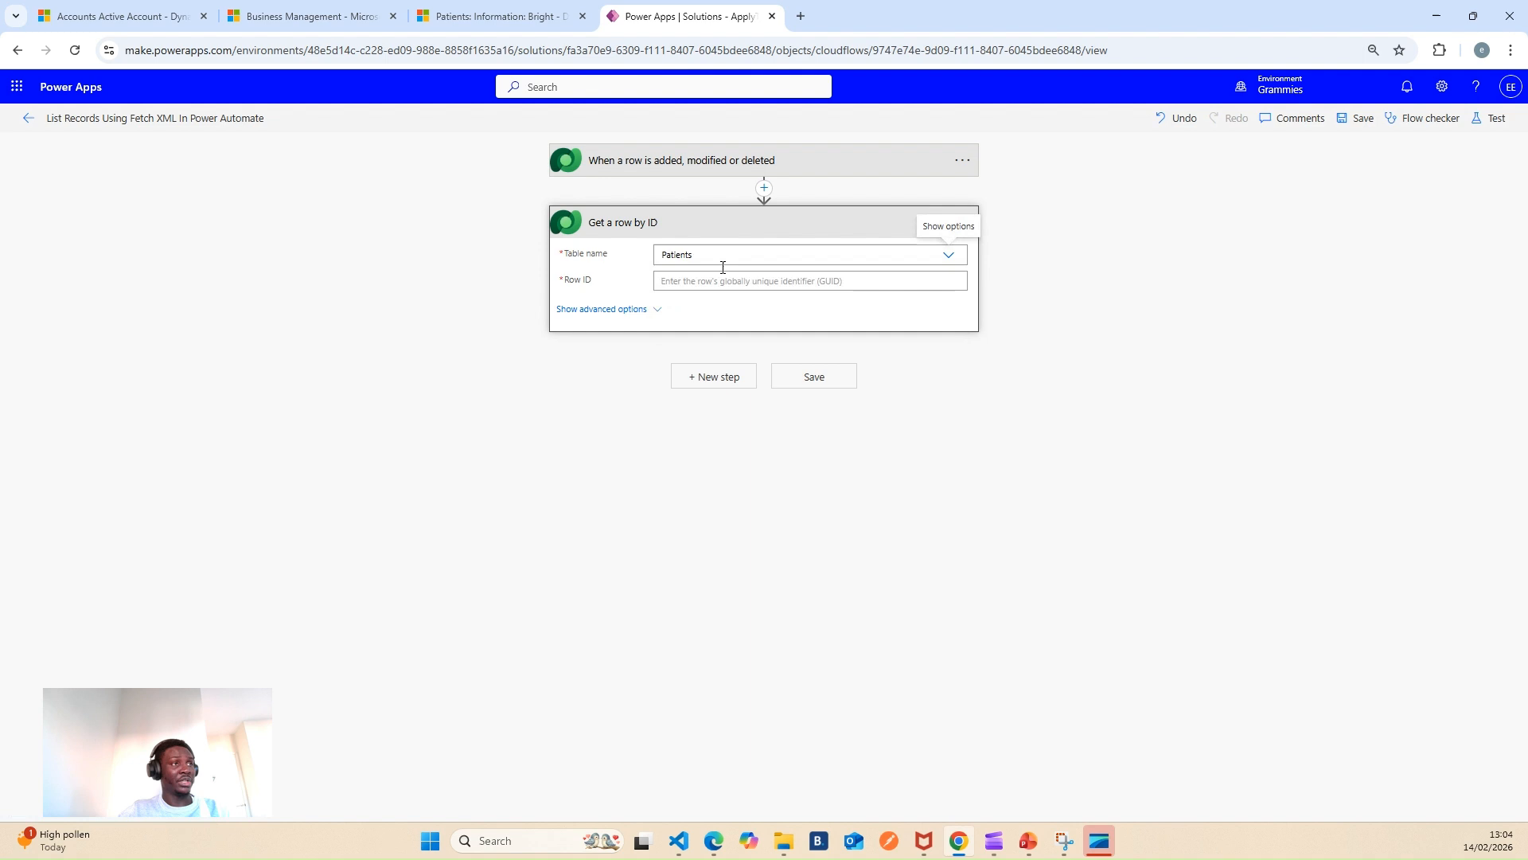
{"action": "left_click", "coordinate": [753, 283]}
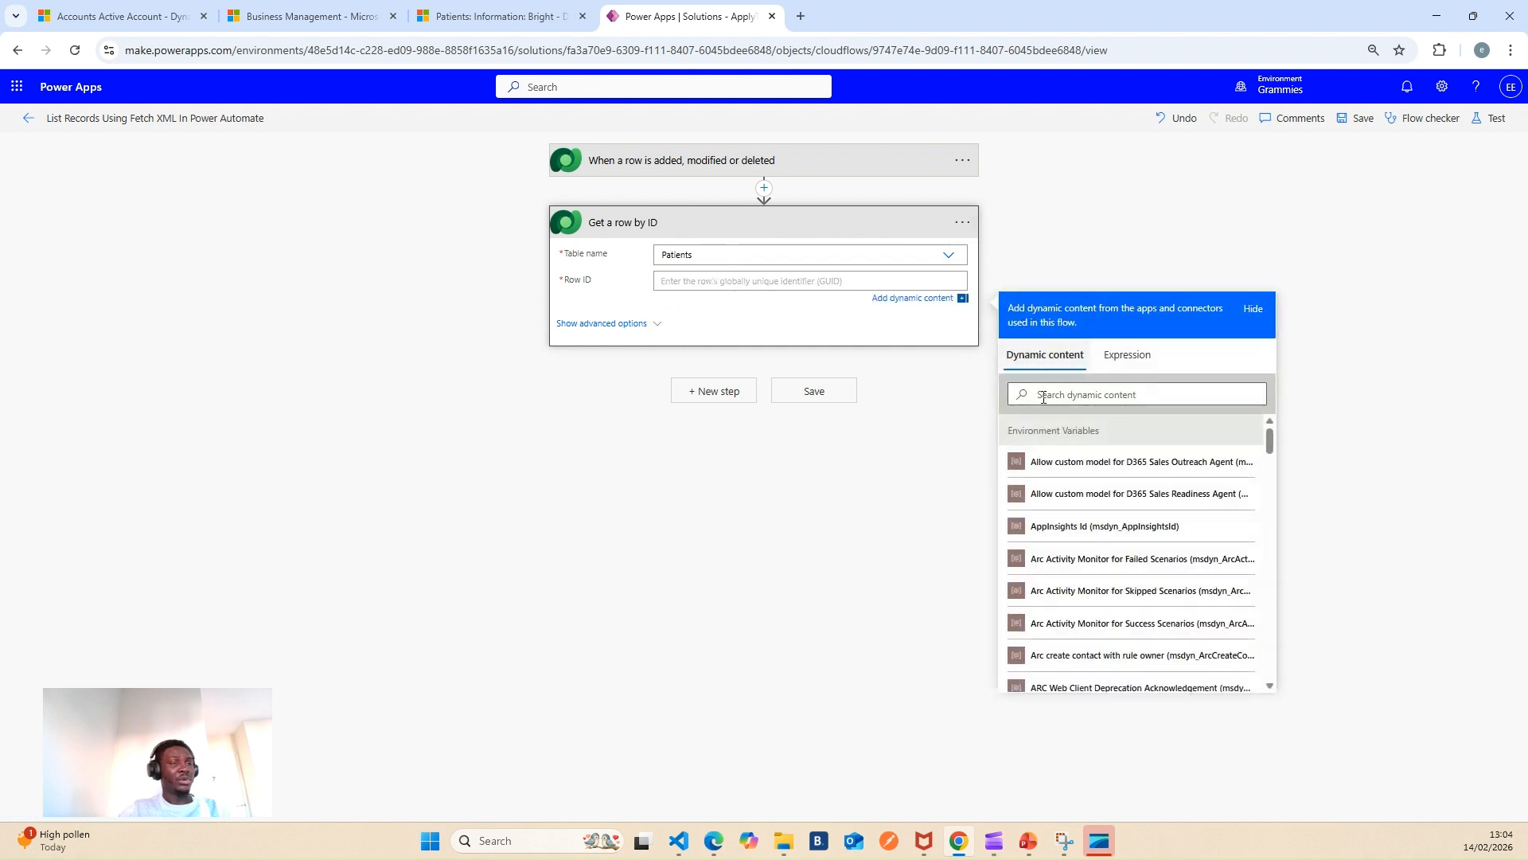
{"action": "left_click", "coordinate": [1072, 396]}
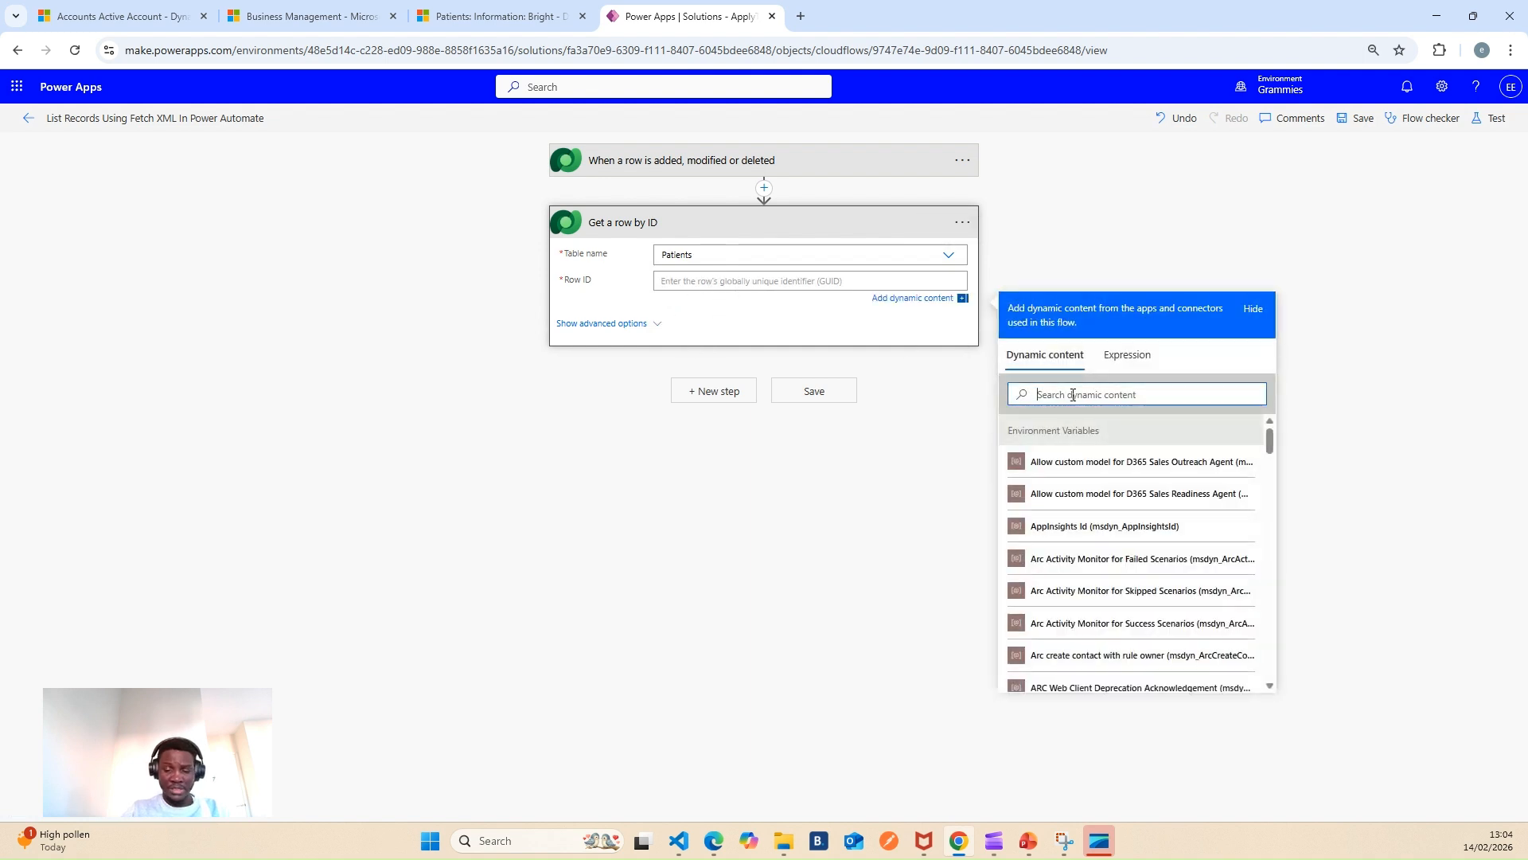
{"action": "type", "text": "uni"}
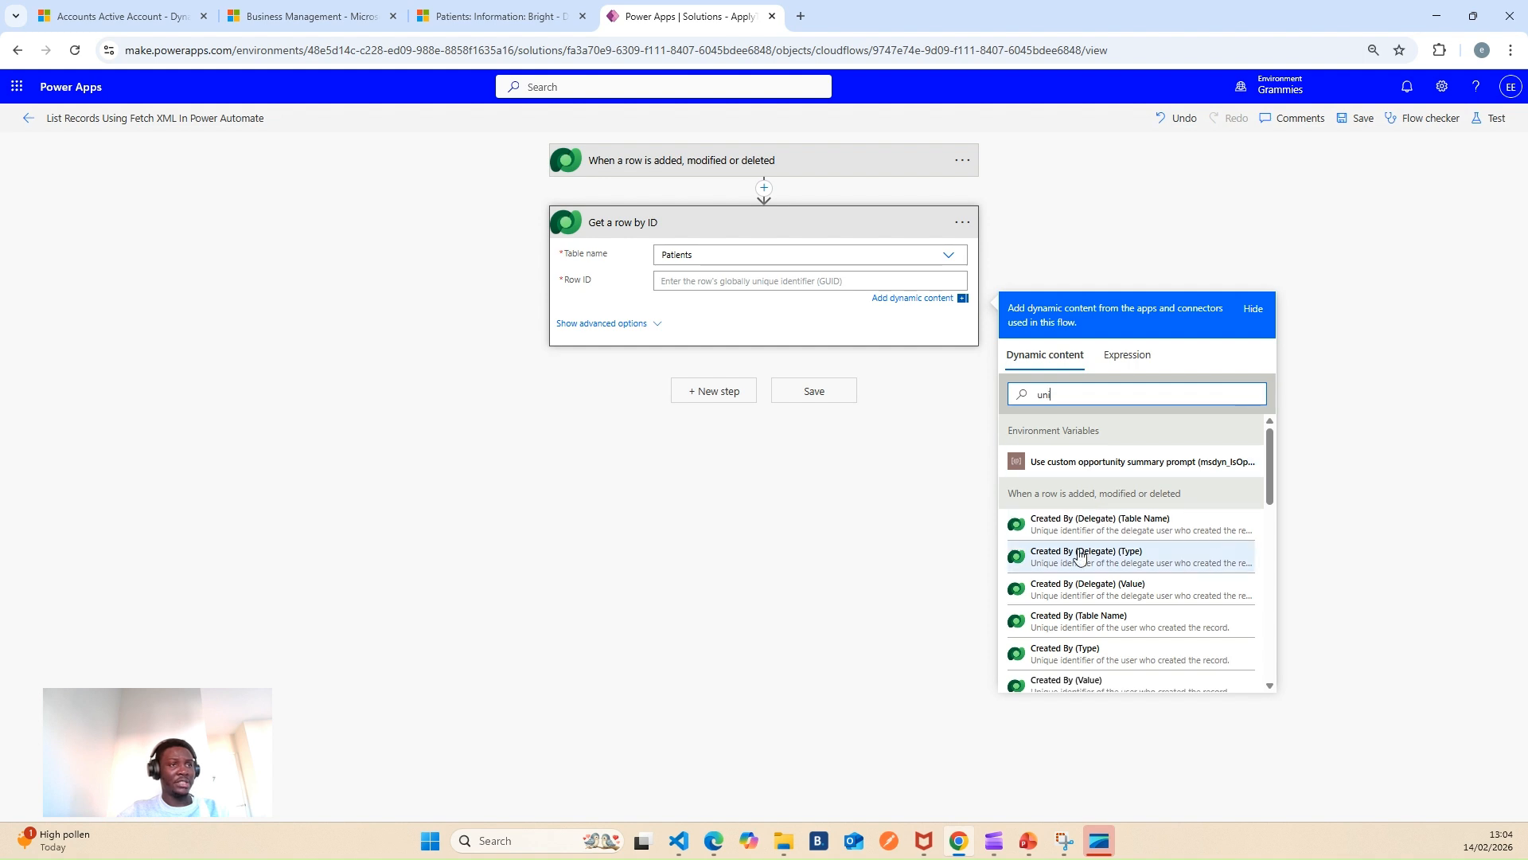
{"action": "scroll", "coordinate": [1091, 646], "scroll_direction": "down", "scroll_amount": 3}
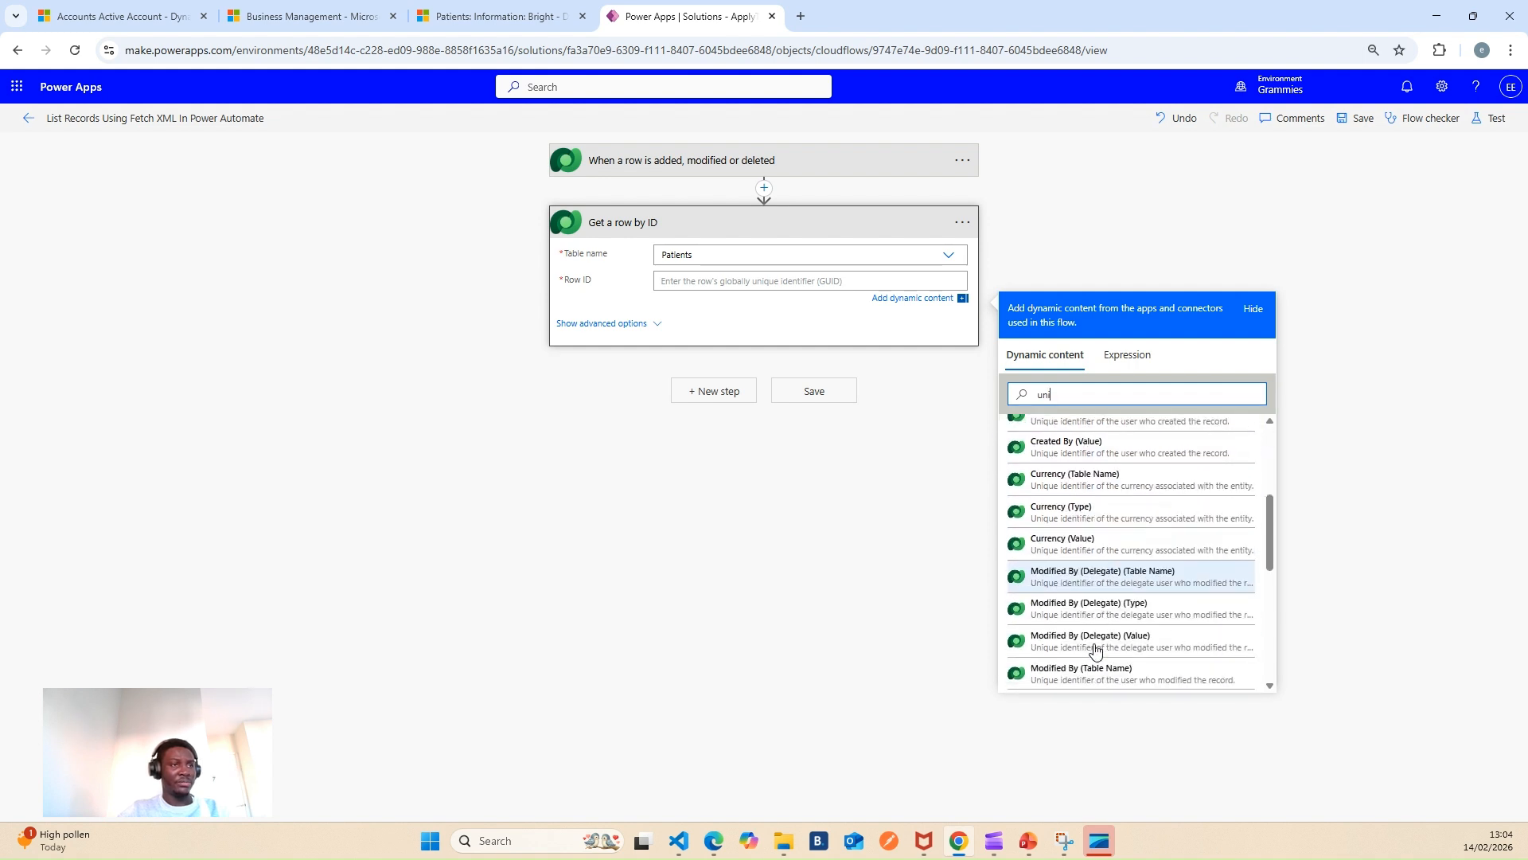
{"action": "scroll", "coordinate": [1101, 495], "scroll_direction": "down", "scroll_amount": 4}
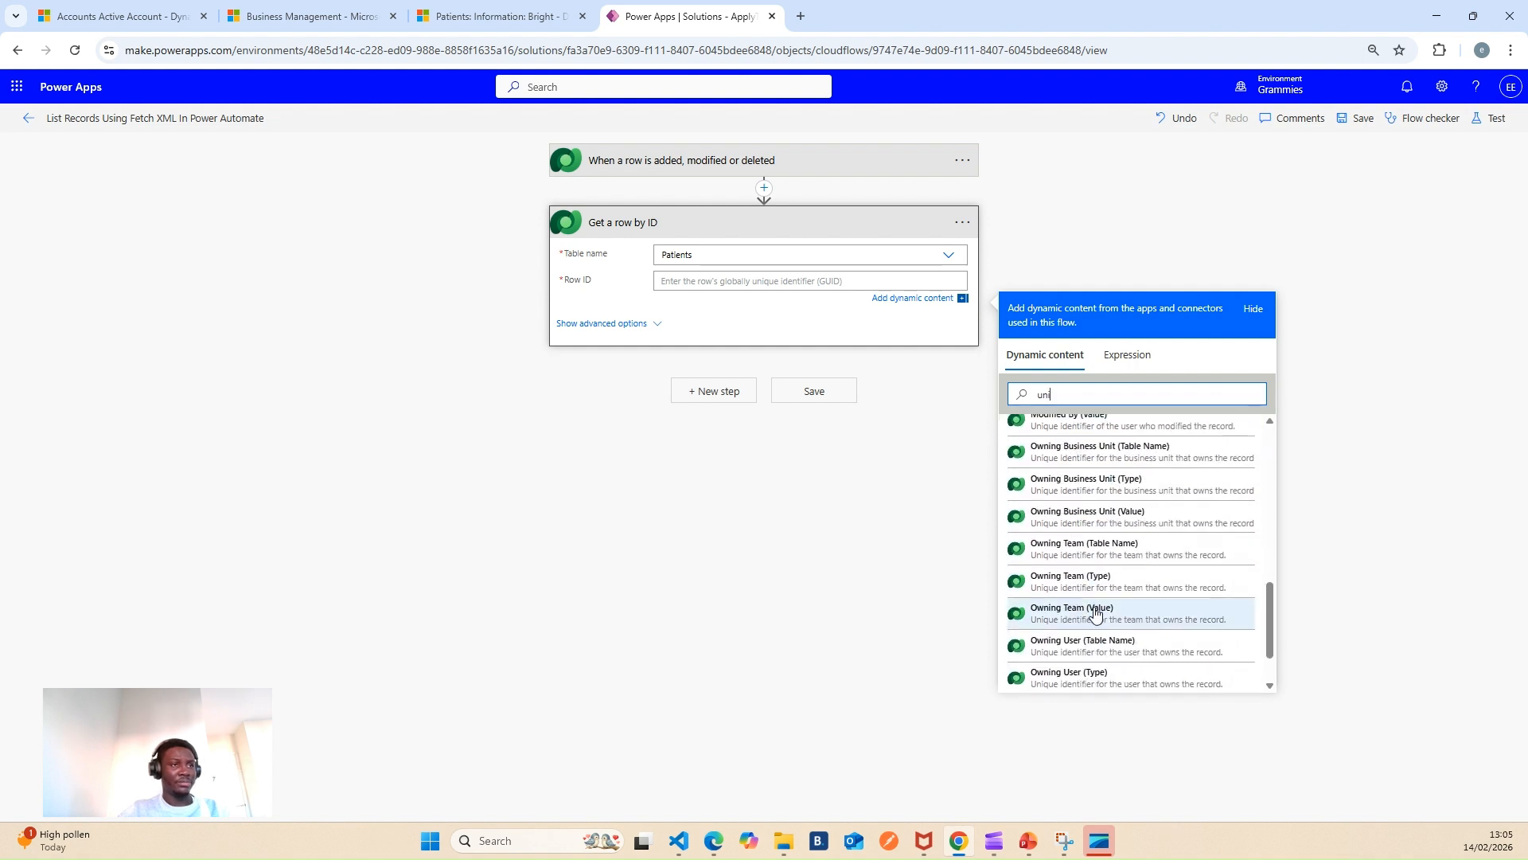
{"action": "scroll", "coordinate": [1101, 525], "scroll_direction": "down", "scroll_amount": 1}
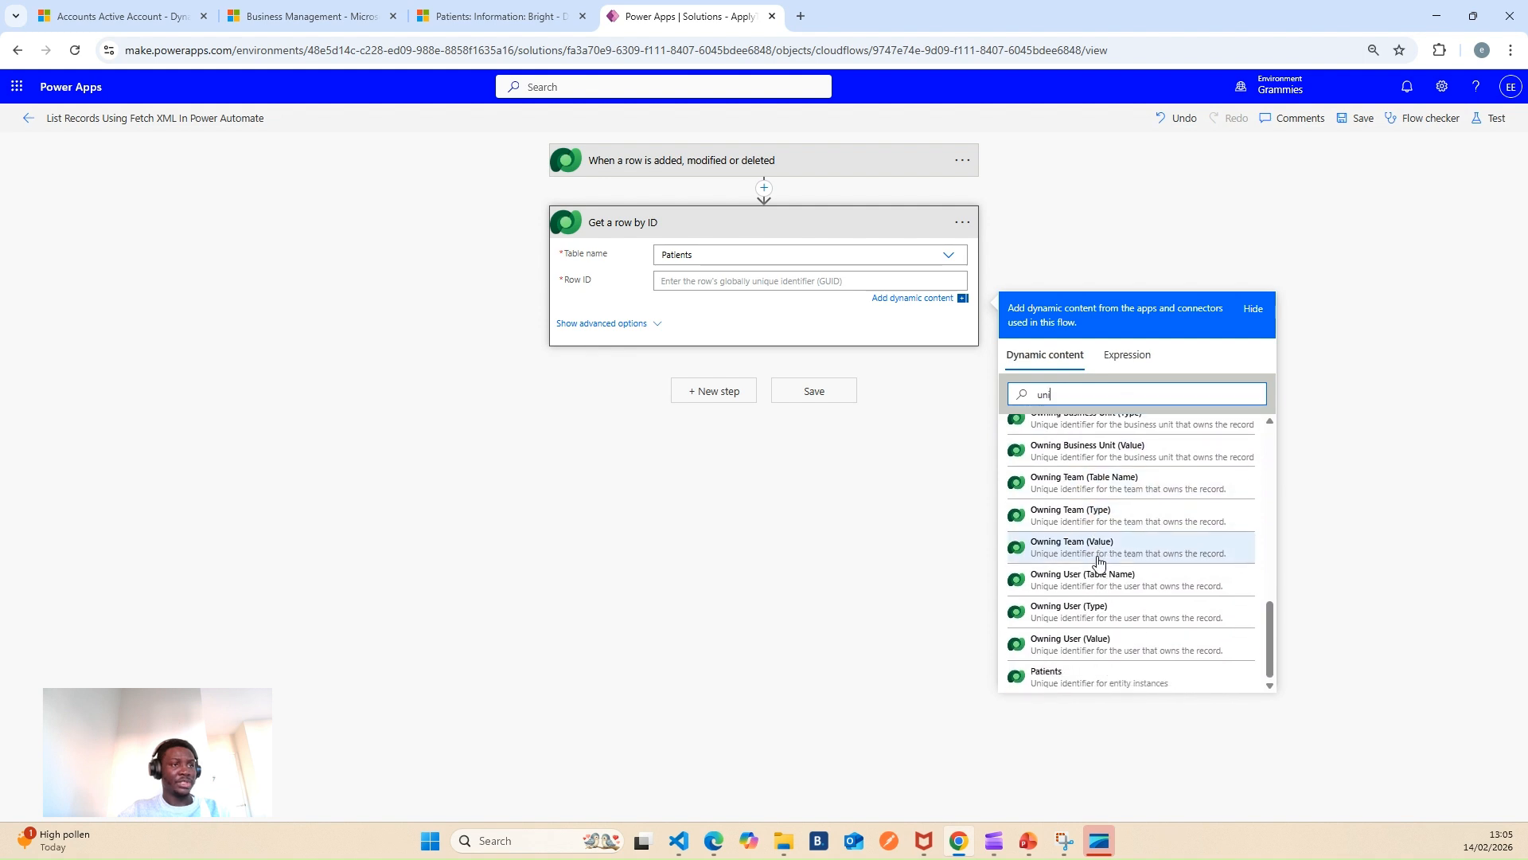
{"action": "left_click", "coordinate": [1088, 679]}
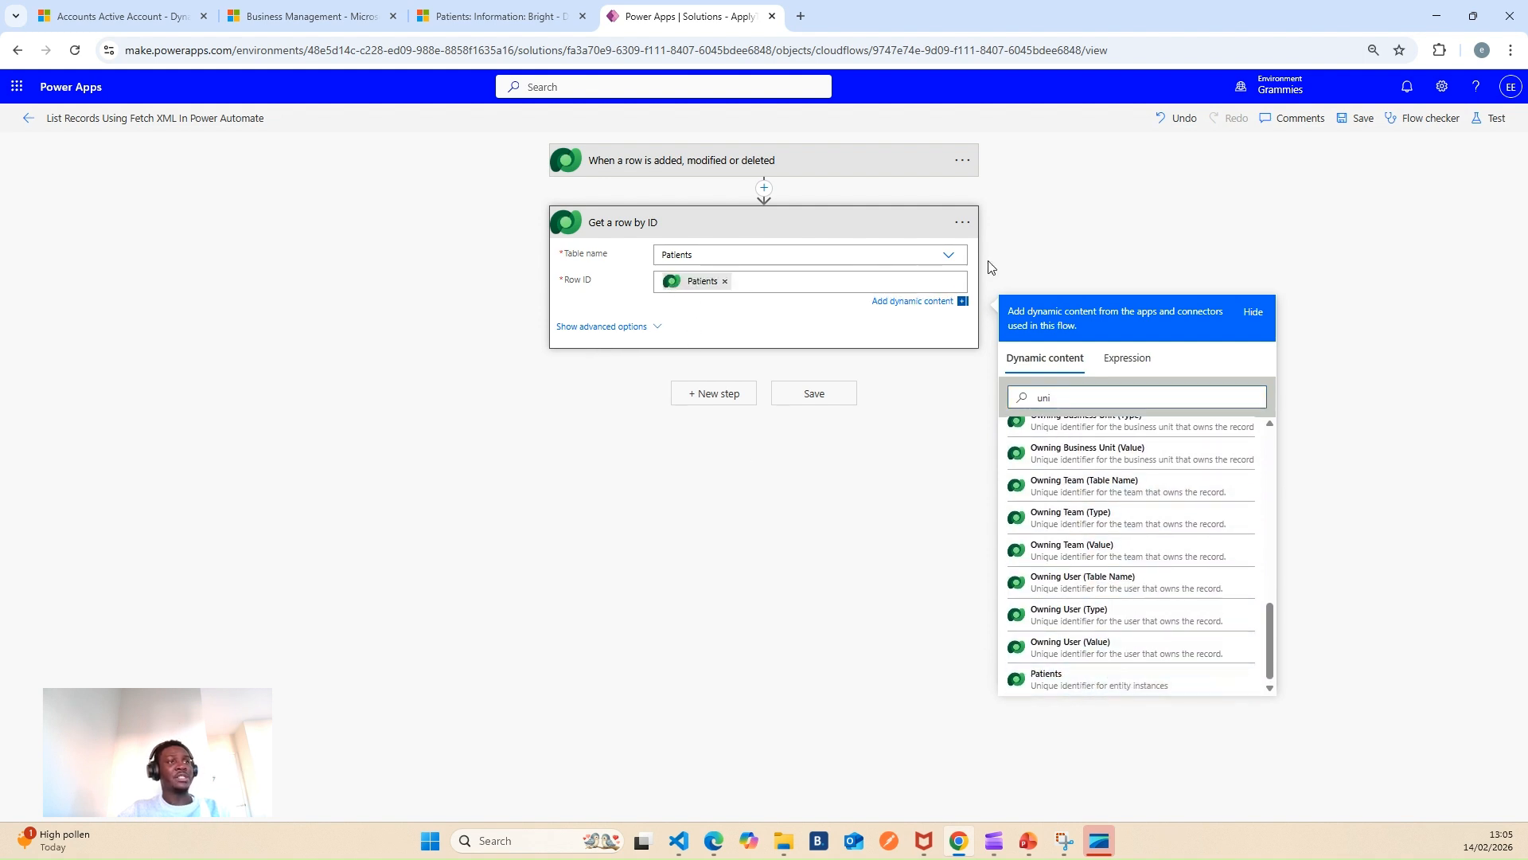
{"action": "left_click", "coordinate": [1025, 255]}
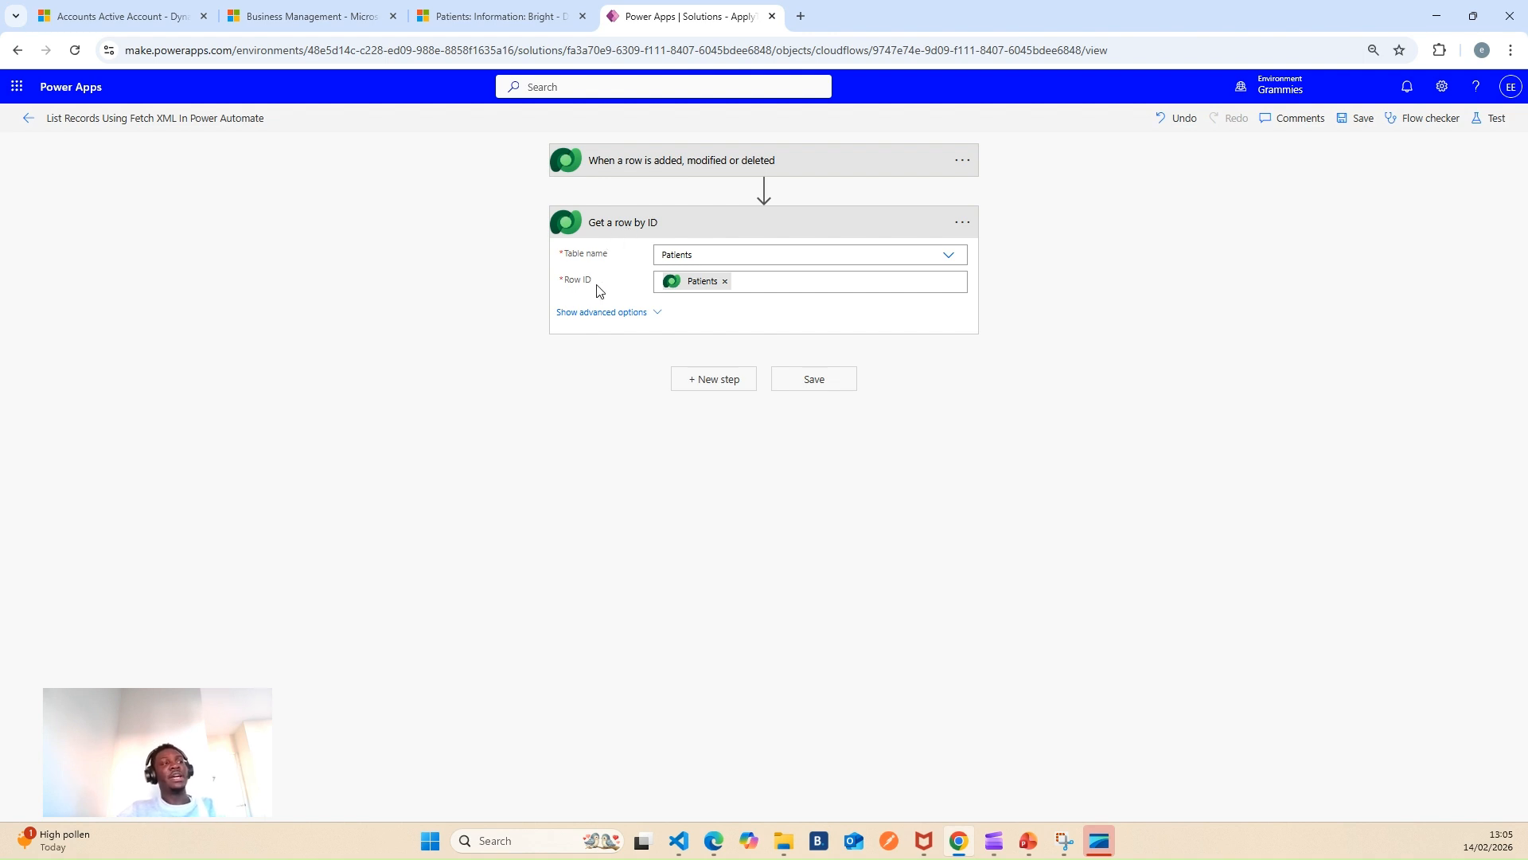
Check the New York patient's record, review the advanced options of the Get a row by ID action, and collapse the action.
{"action": "left_click", "coordinate": [503, 9]}
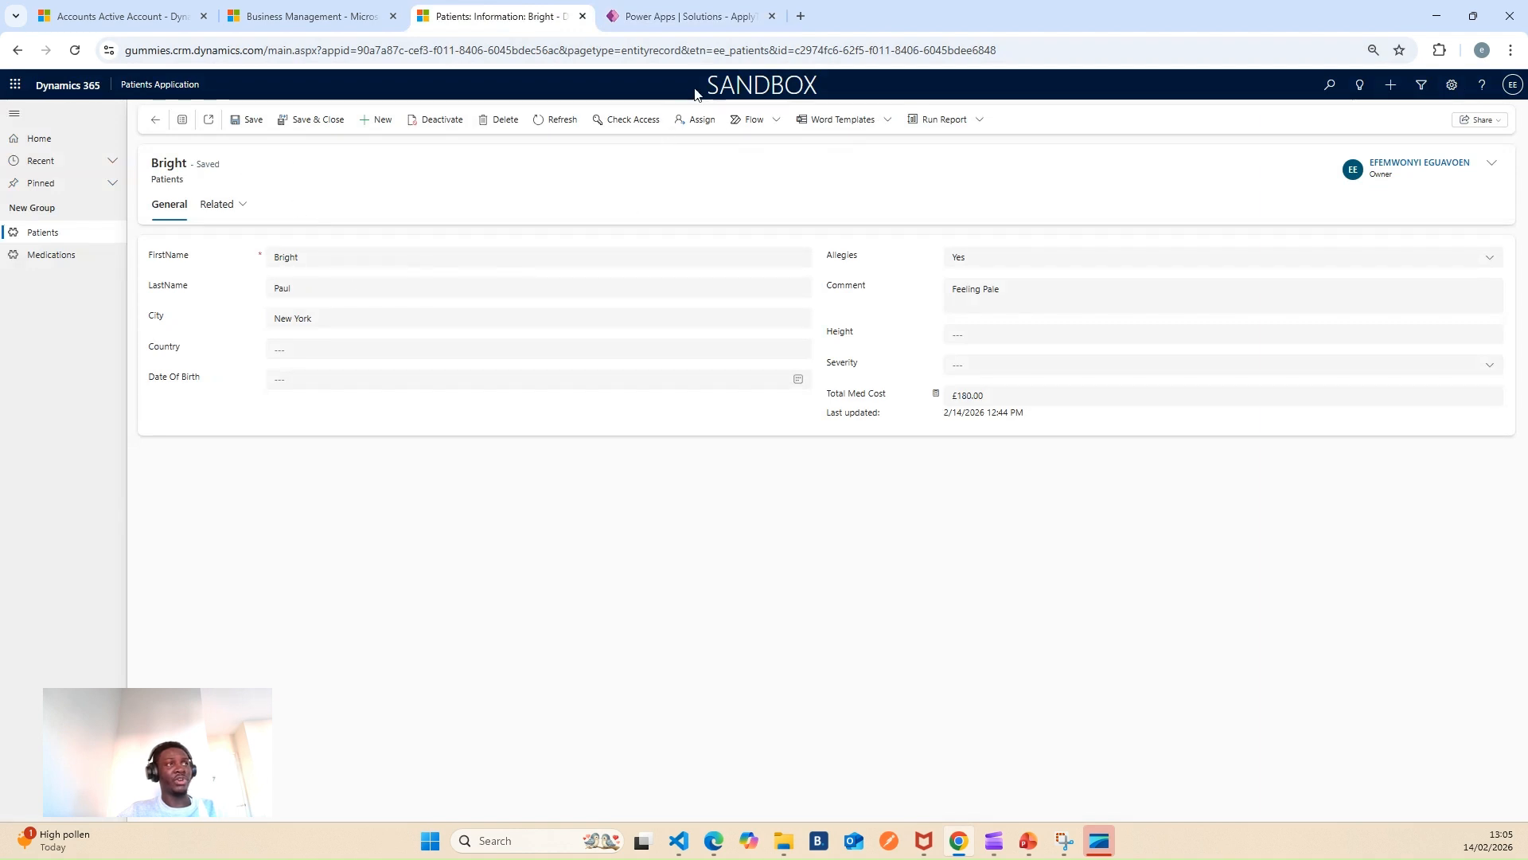
{"action": "left_click", "coordinate": [682, 16]}
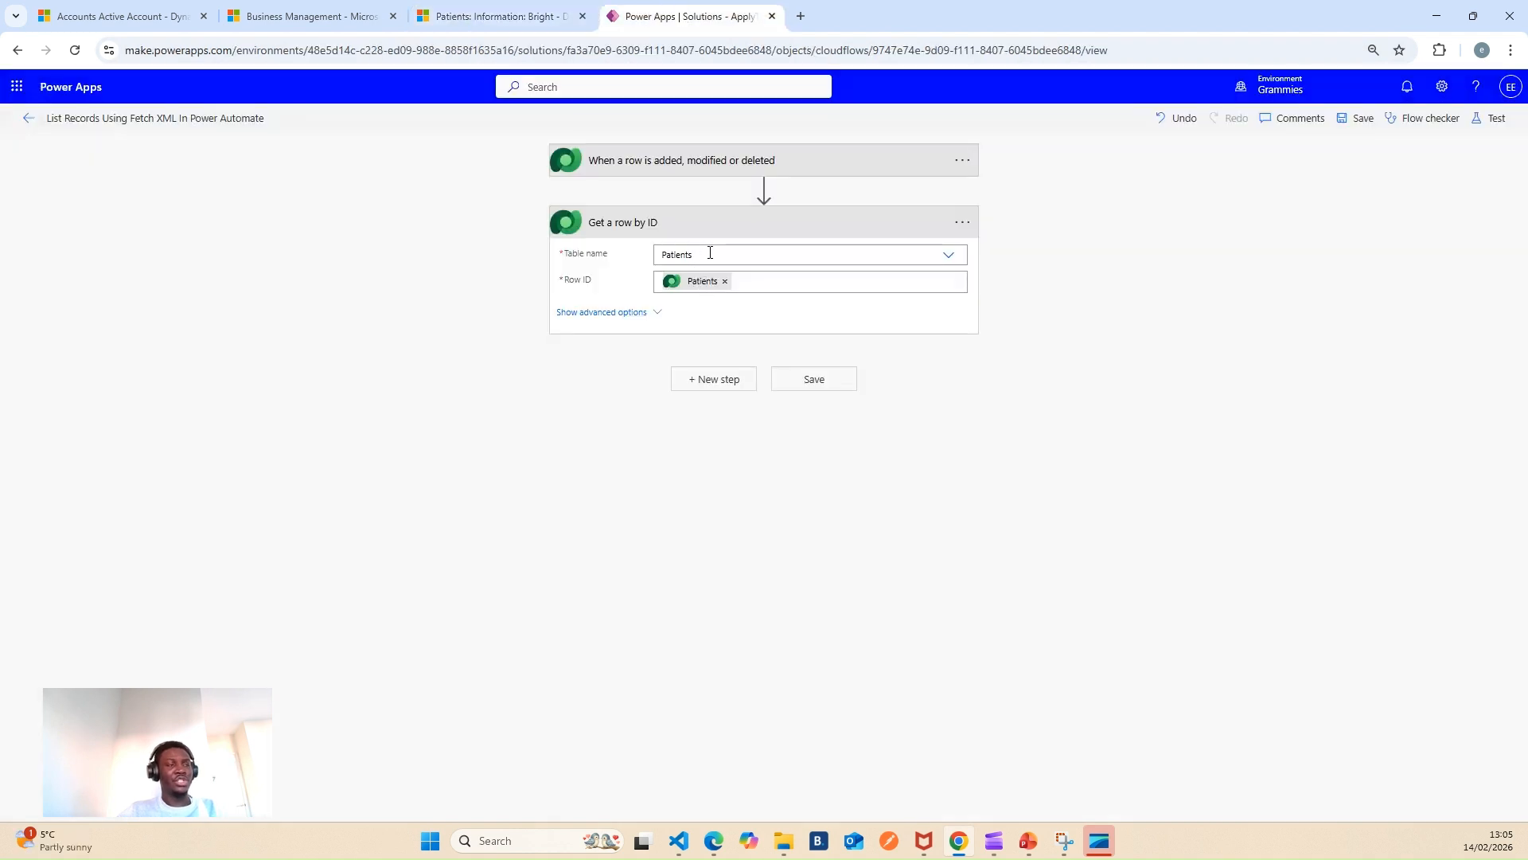
{"action": "left_click", "coordinate": [658, 313]}
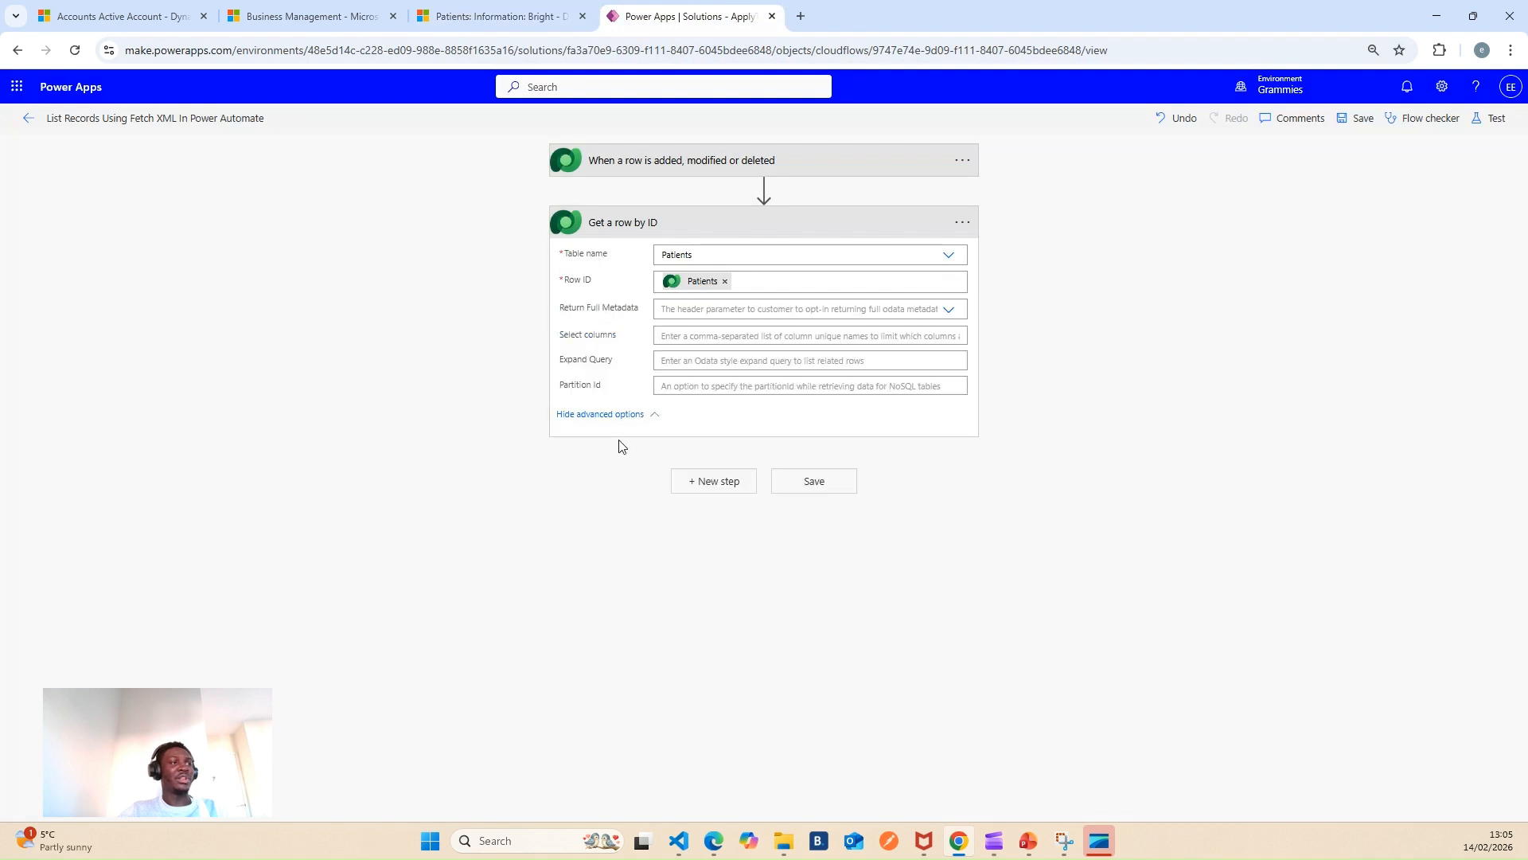
{"action": "left_click", "coordinate": [658, 419]}
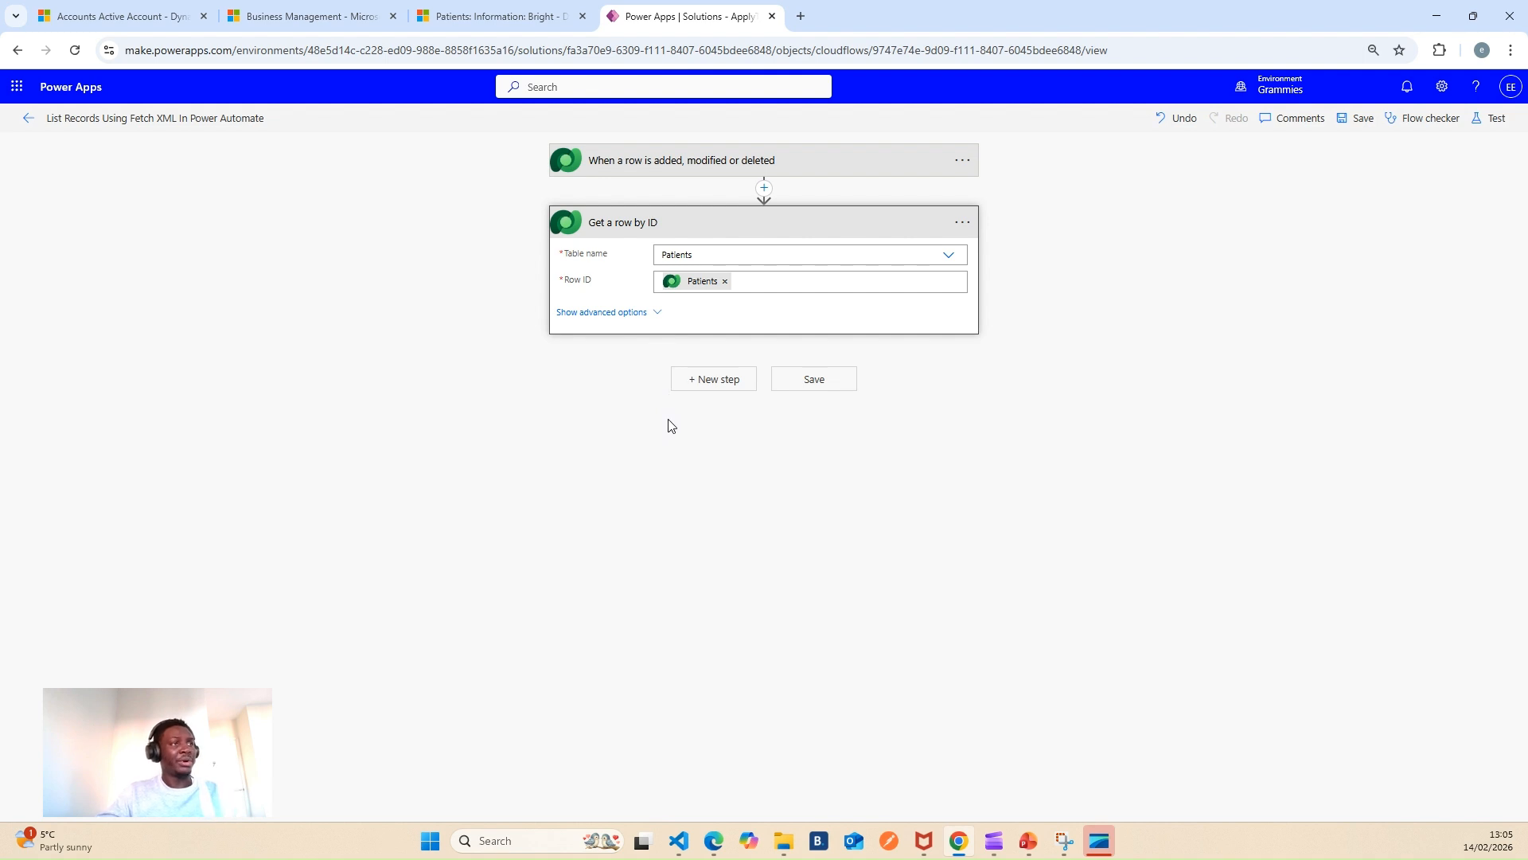
{"action": "left_click", "coordinate": [622, 226]}
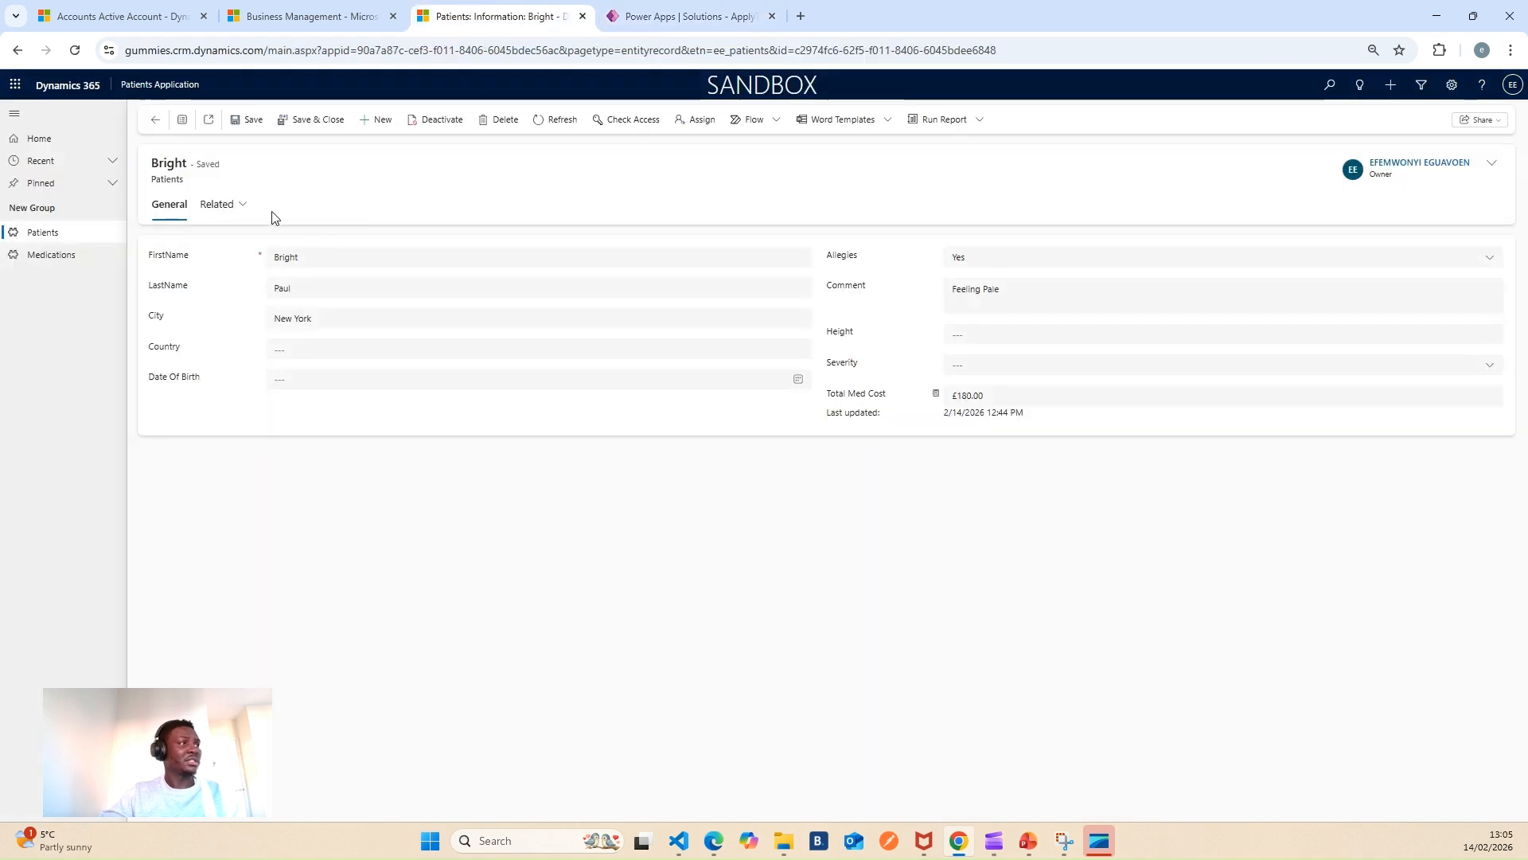
Open the Flagyl medication from the New York patient's related medications in Dynamics 365 and set its cost to £25.00.
{"action": "left_click", "coordinate": [241, 207]}
{"action": "left_click", "coordinate": [263, 287]}
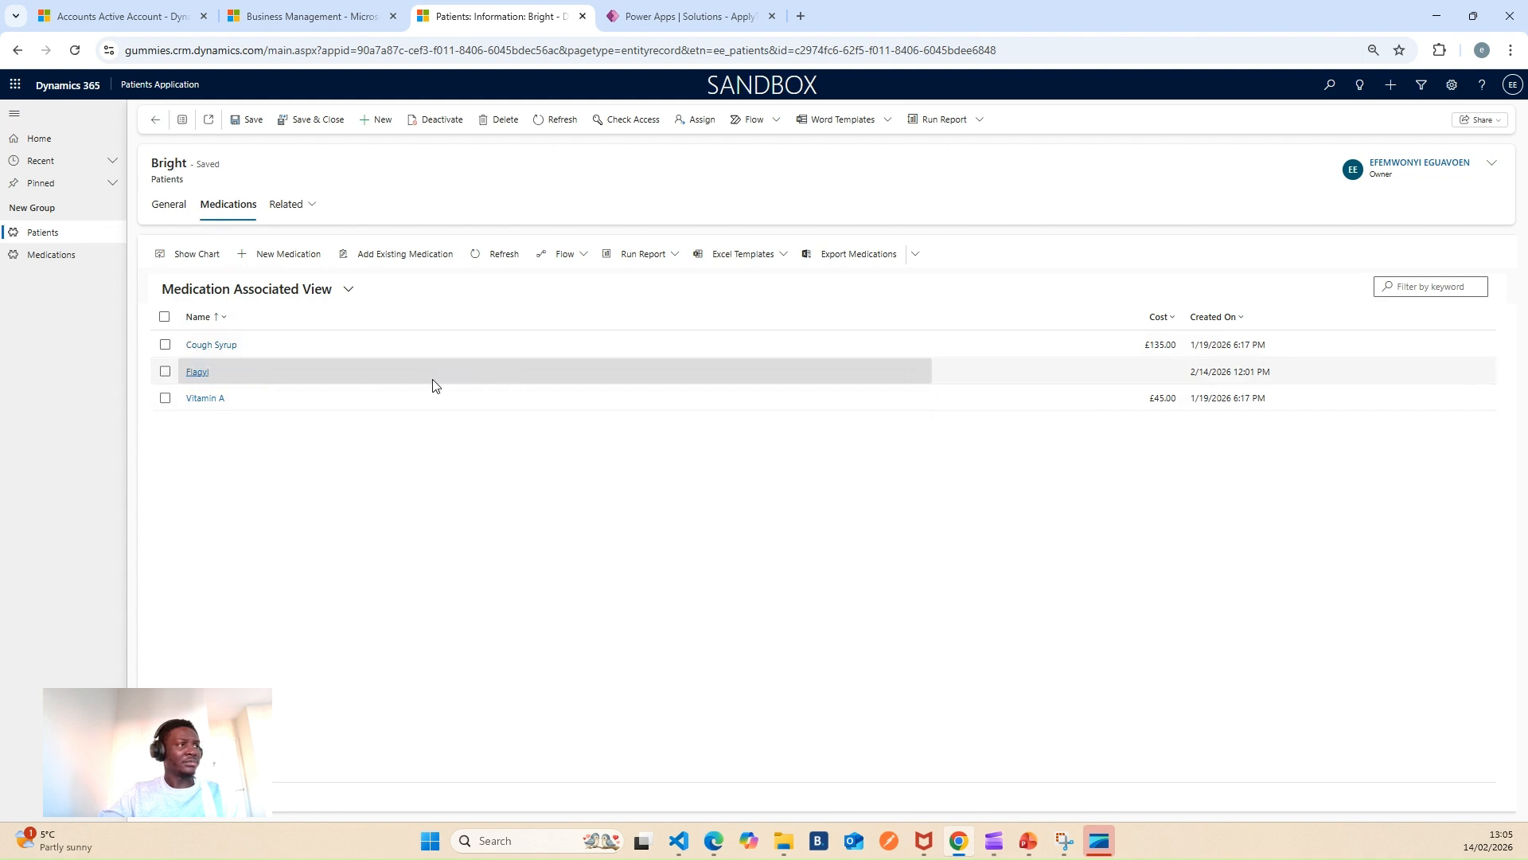
{"action": "double_click", "coordinate": [296, 369]}
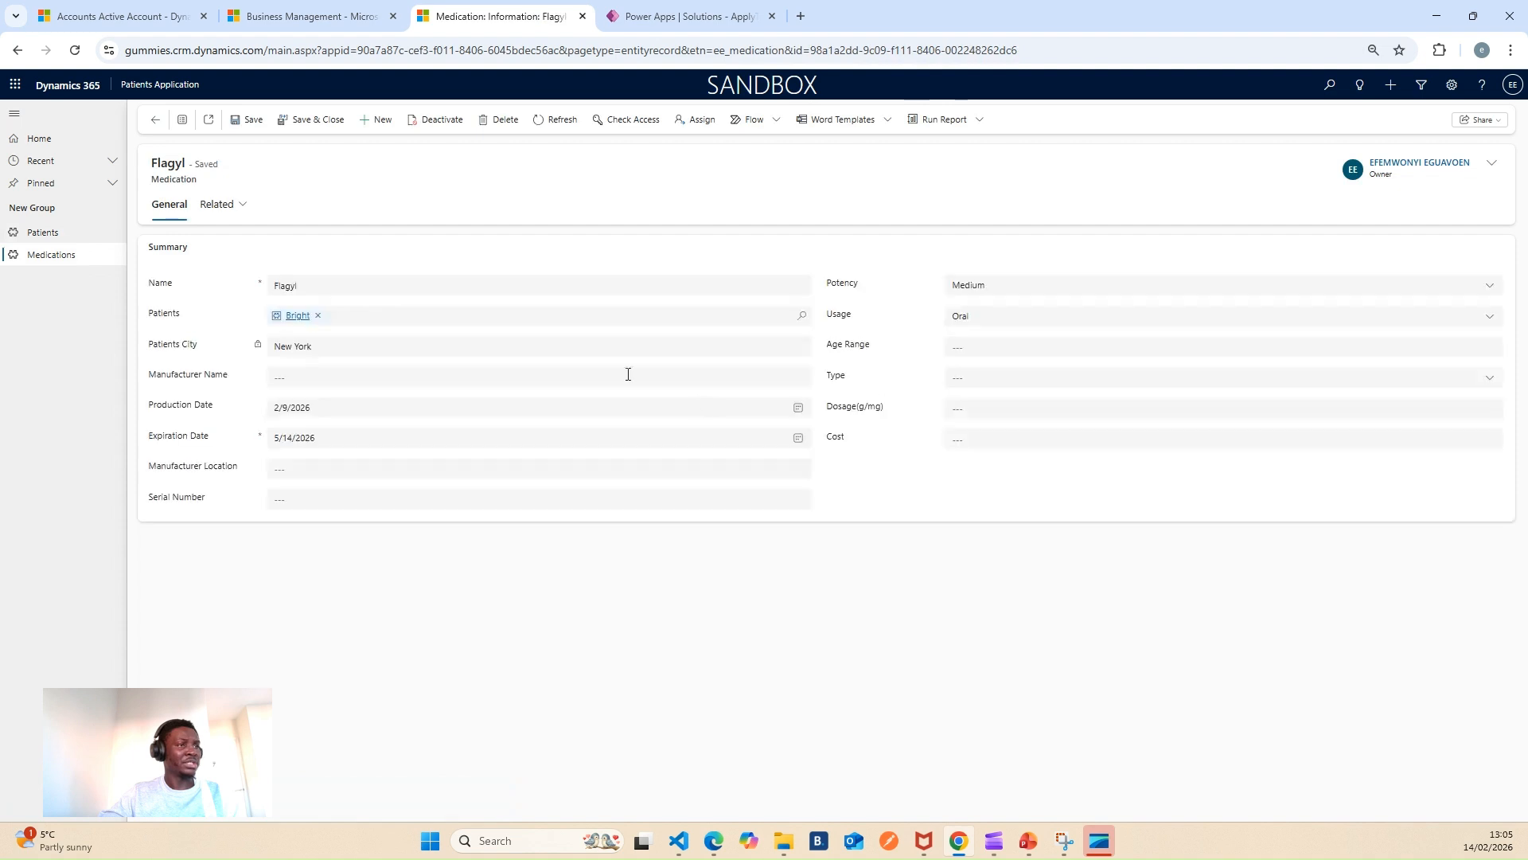
{"action": "left_click", "coordinate": [987, 445]}
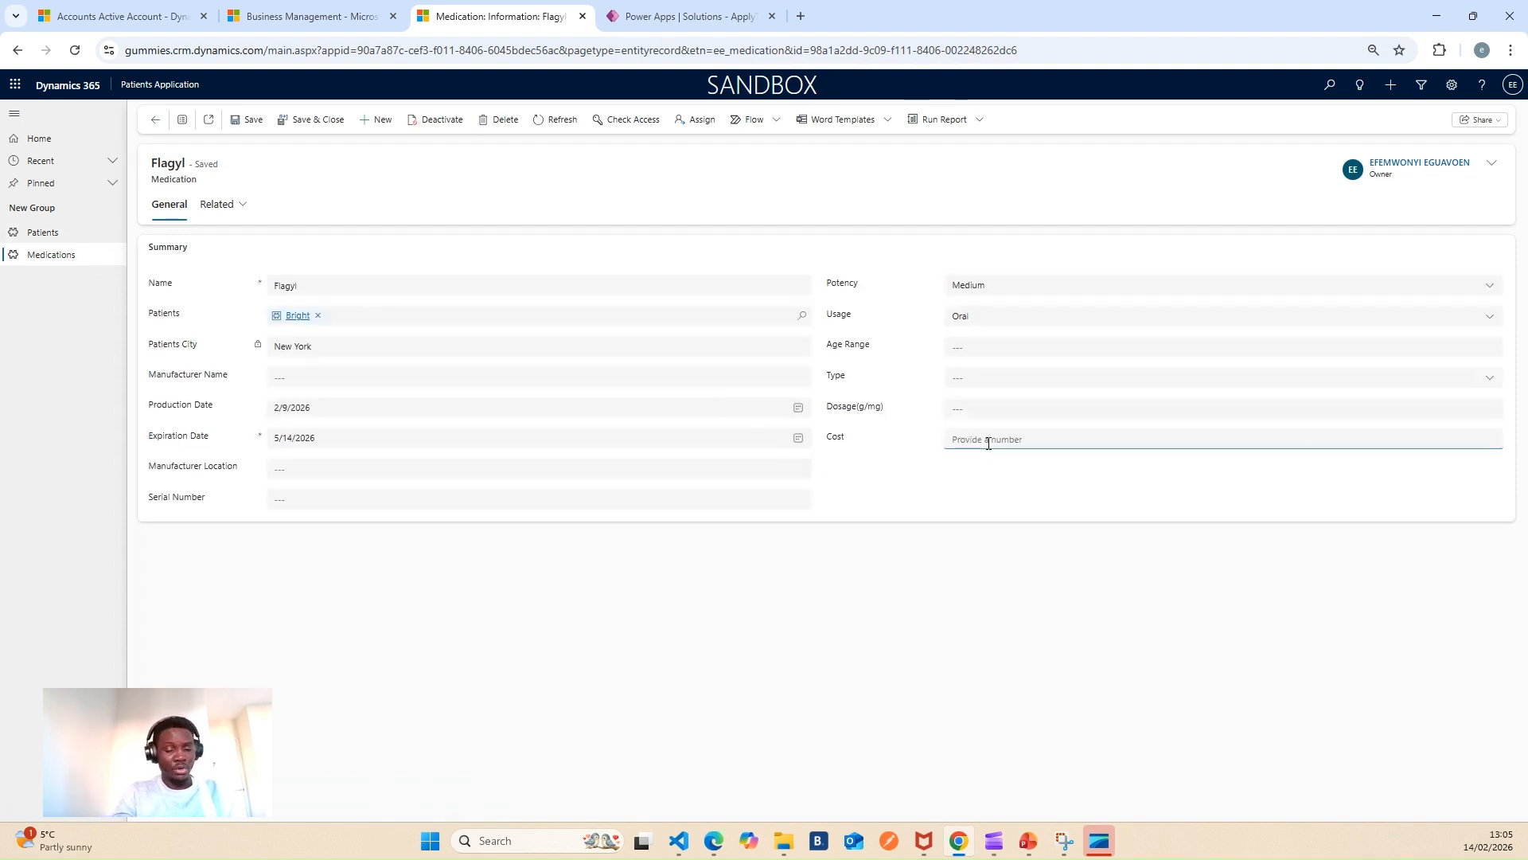
{"action": "type", "text": "25"}
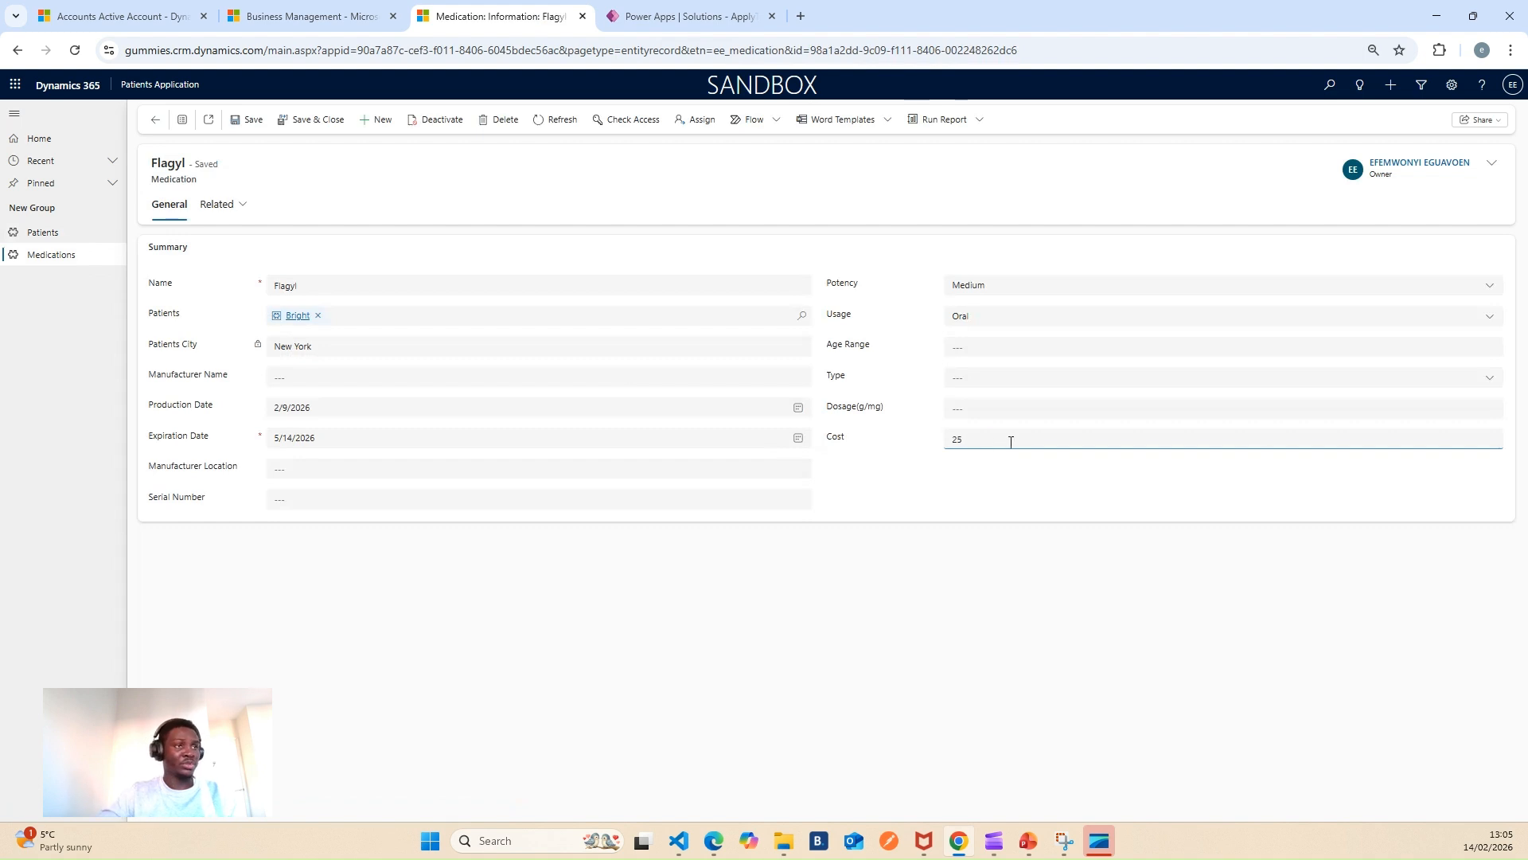
{"action": "left_click", "coordinate": [958, 484]}
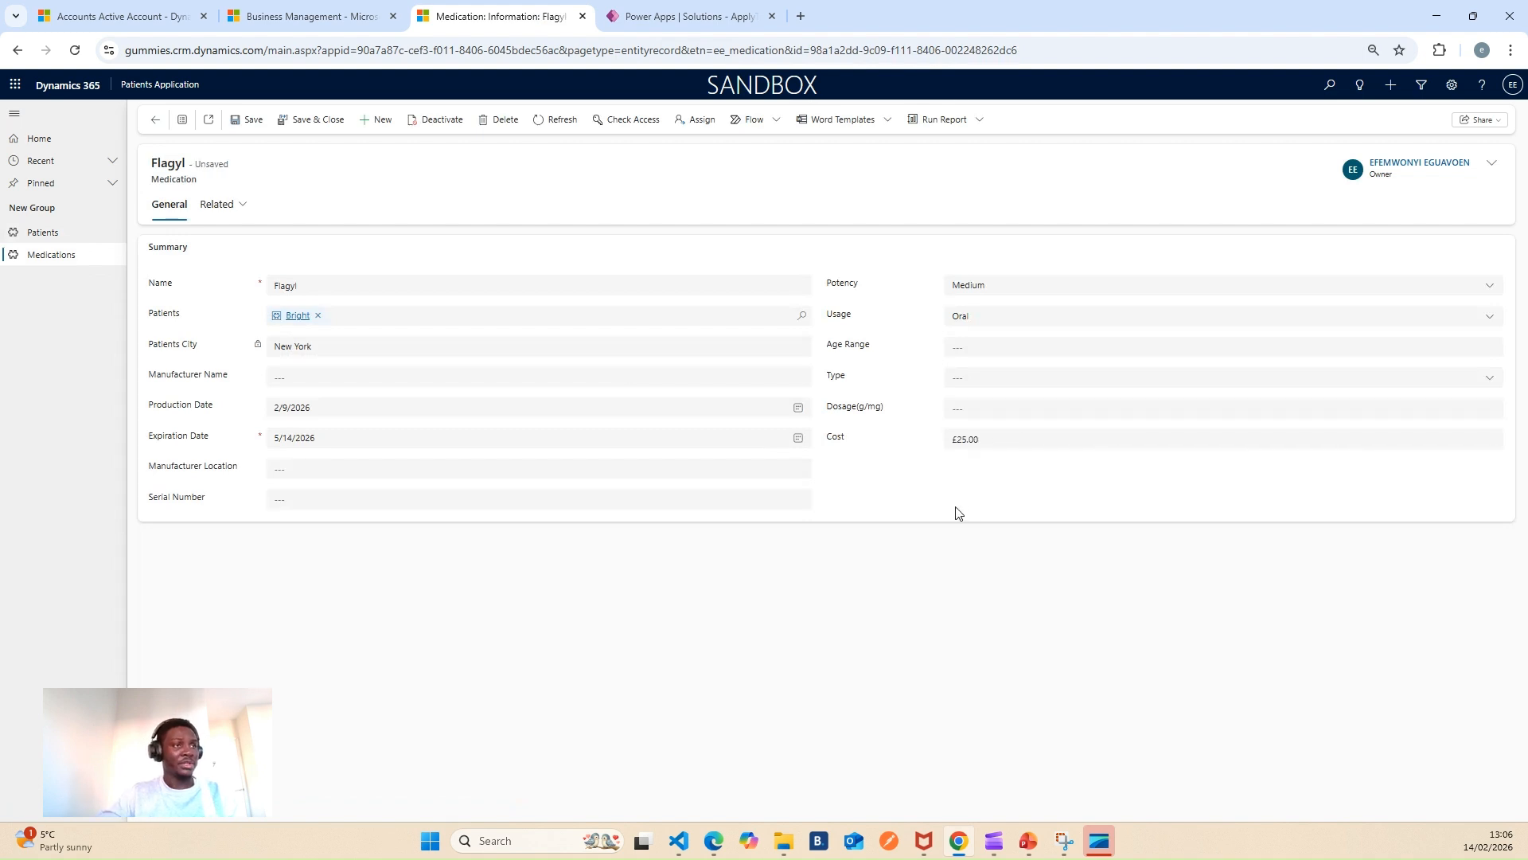
Save and close the Flagyl medication record and switch to the flow in Power Apps.
{"action": "left_click", "coordinate": [308, 121]}
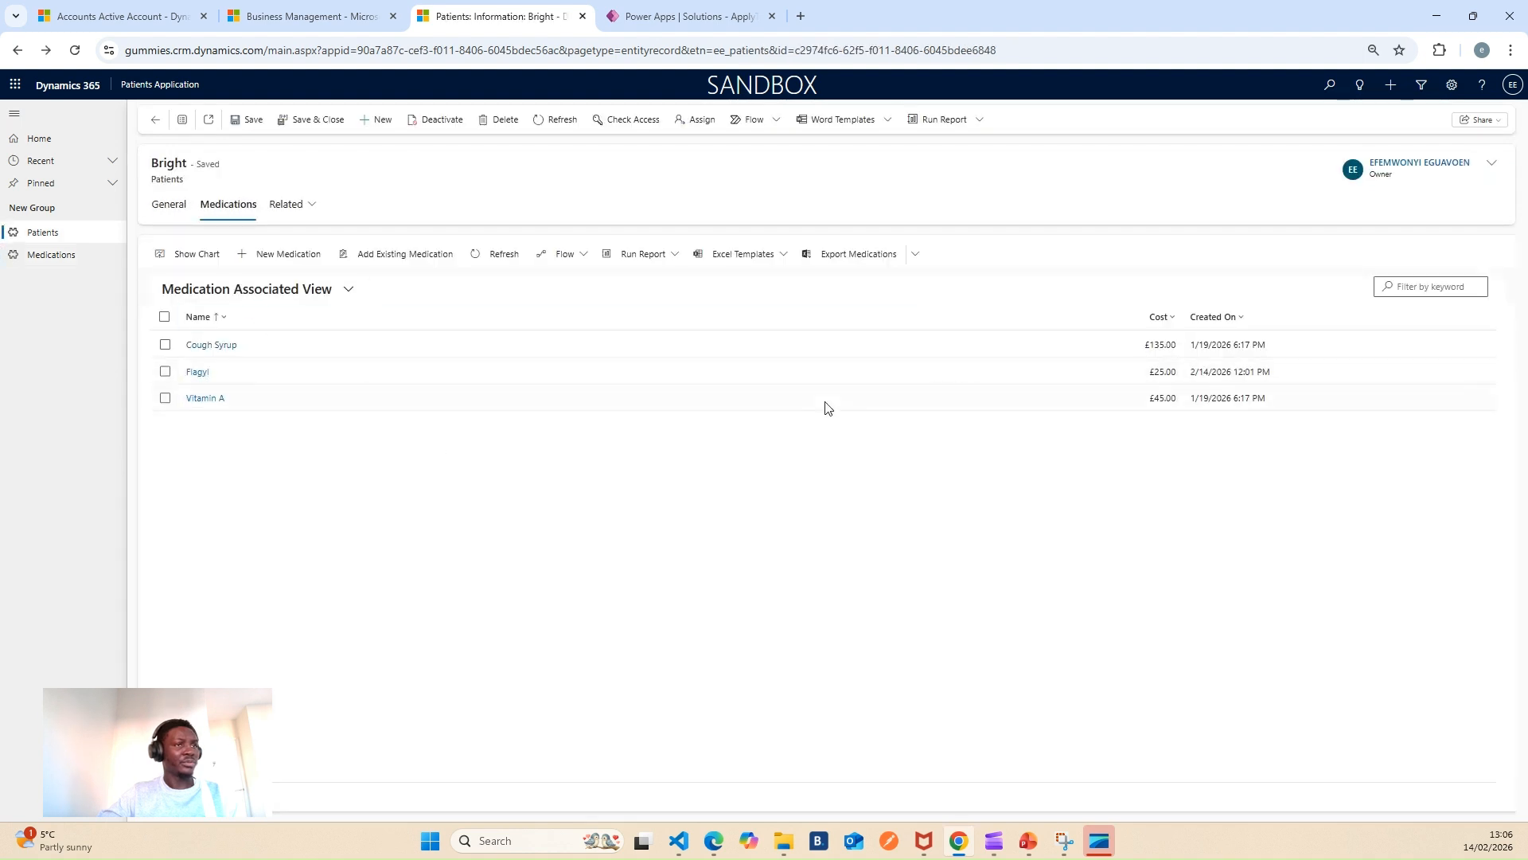
{"action": "left_click", "coordinate": [678, 22]}
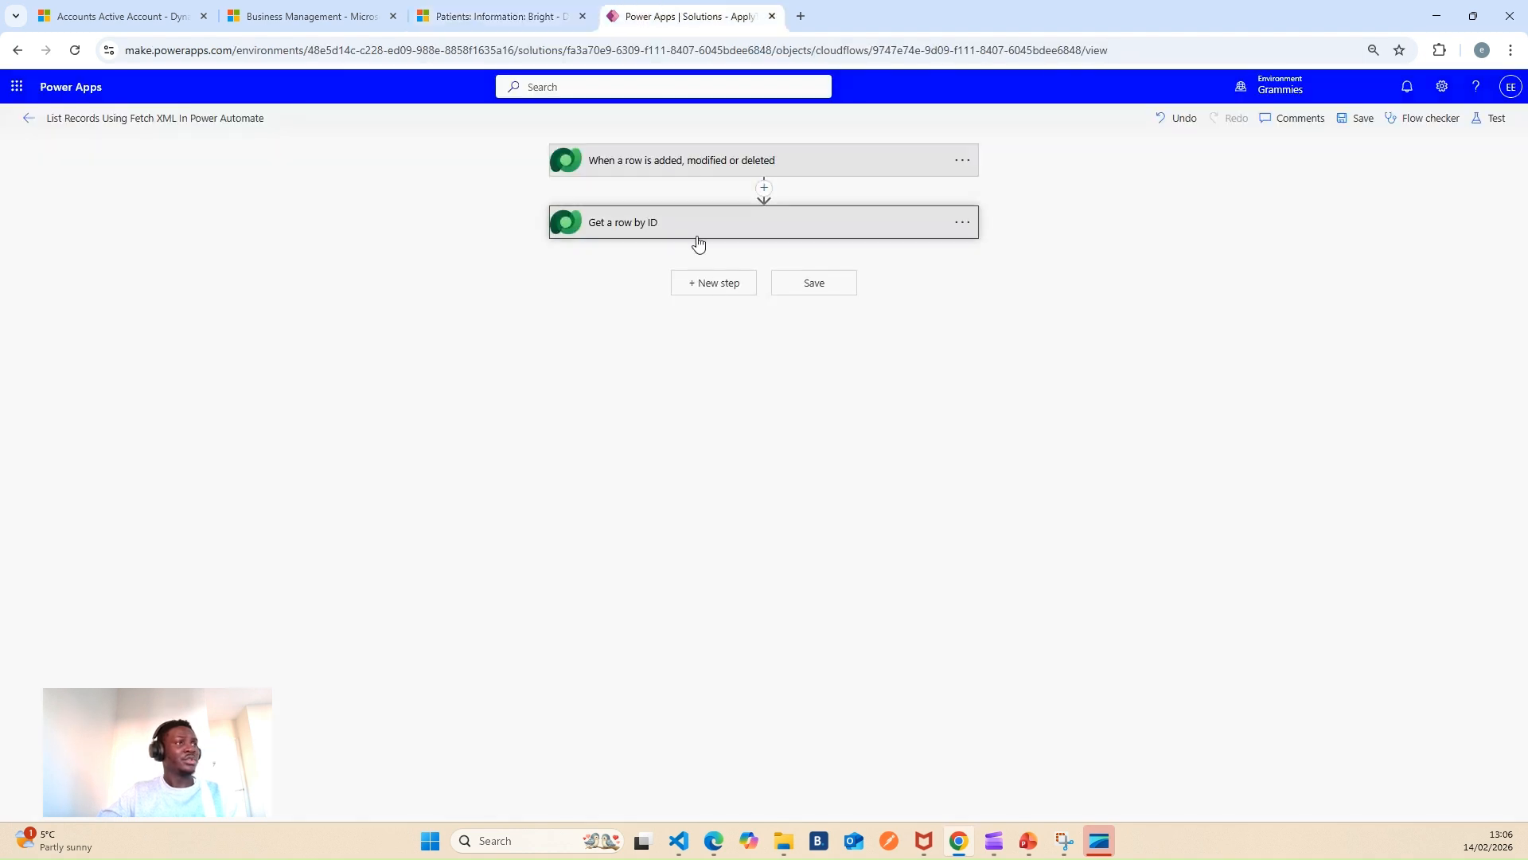
Add the Microsoft Dataverse List rows action after Get a row by ID, with Medications as its table.
{"action": "left_click", "coordinate": [715, 284]}
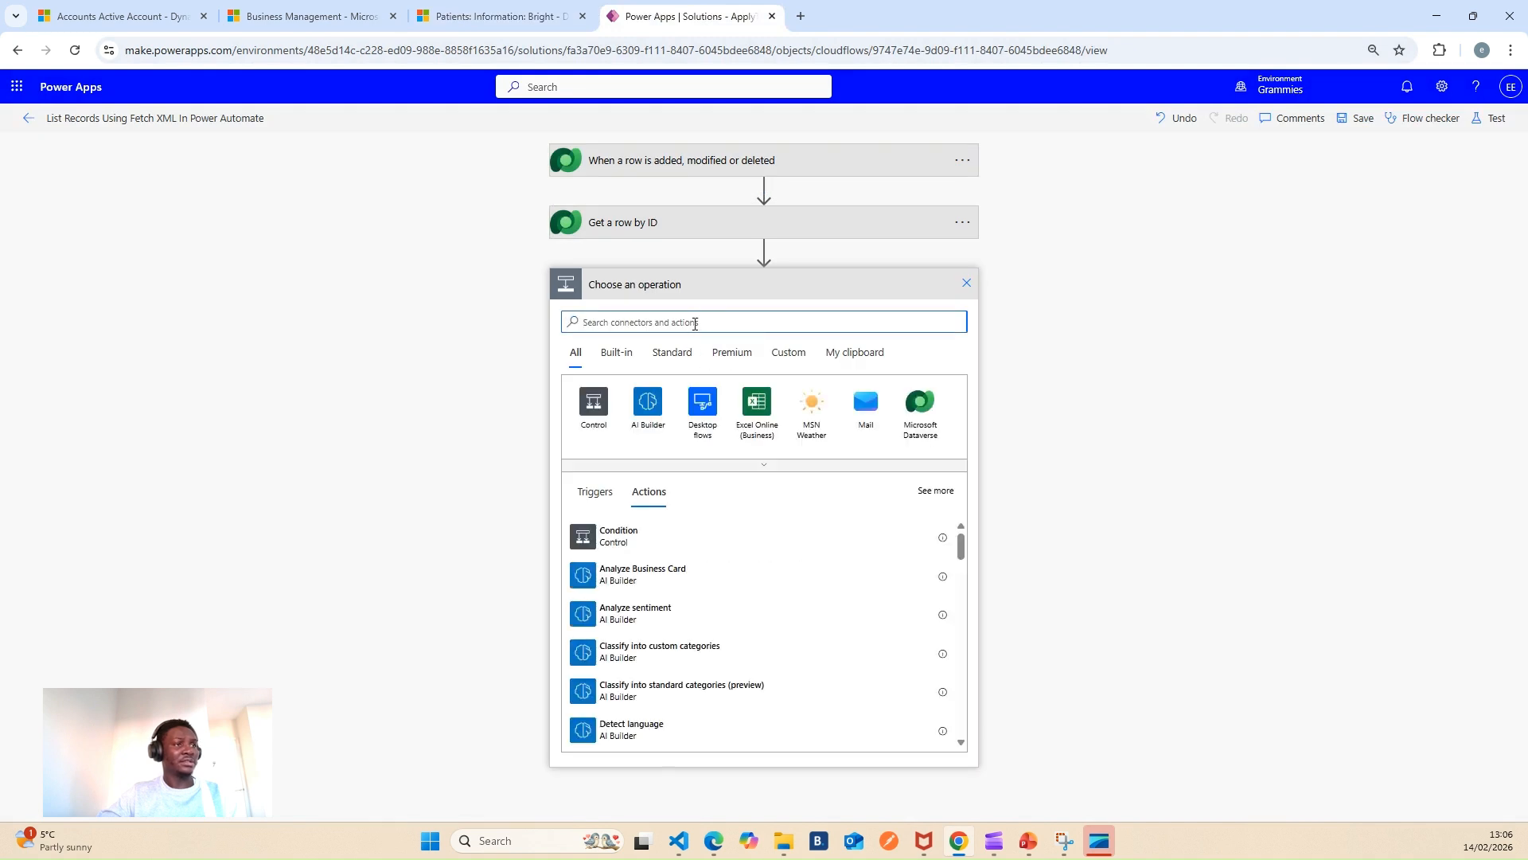
{"action": "type", "text": "list"}
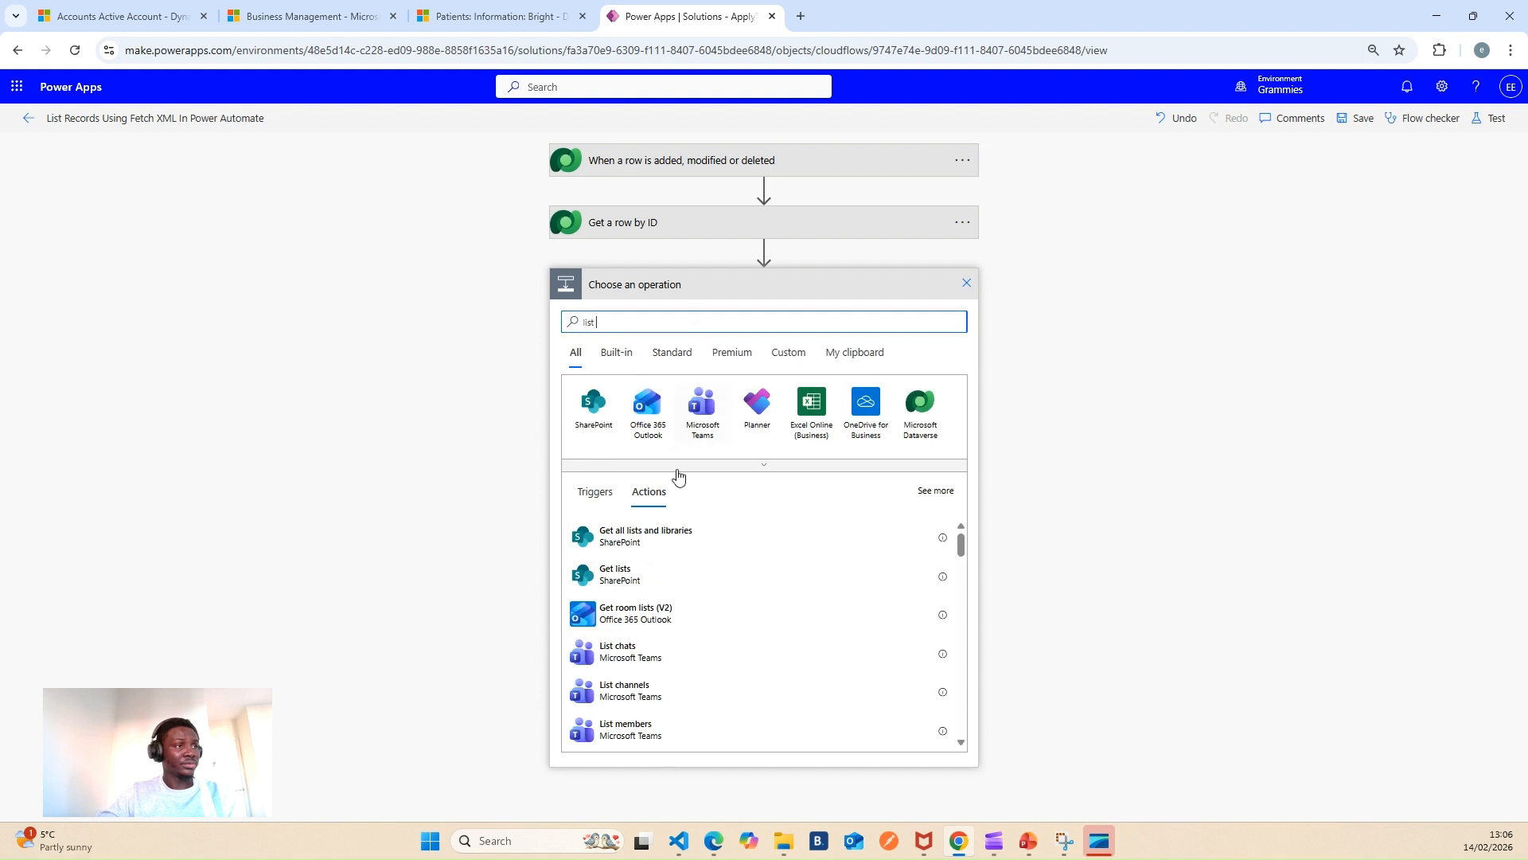
{"action": "left_click", "coordinate": [922, 410]}
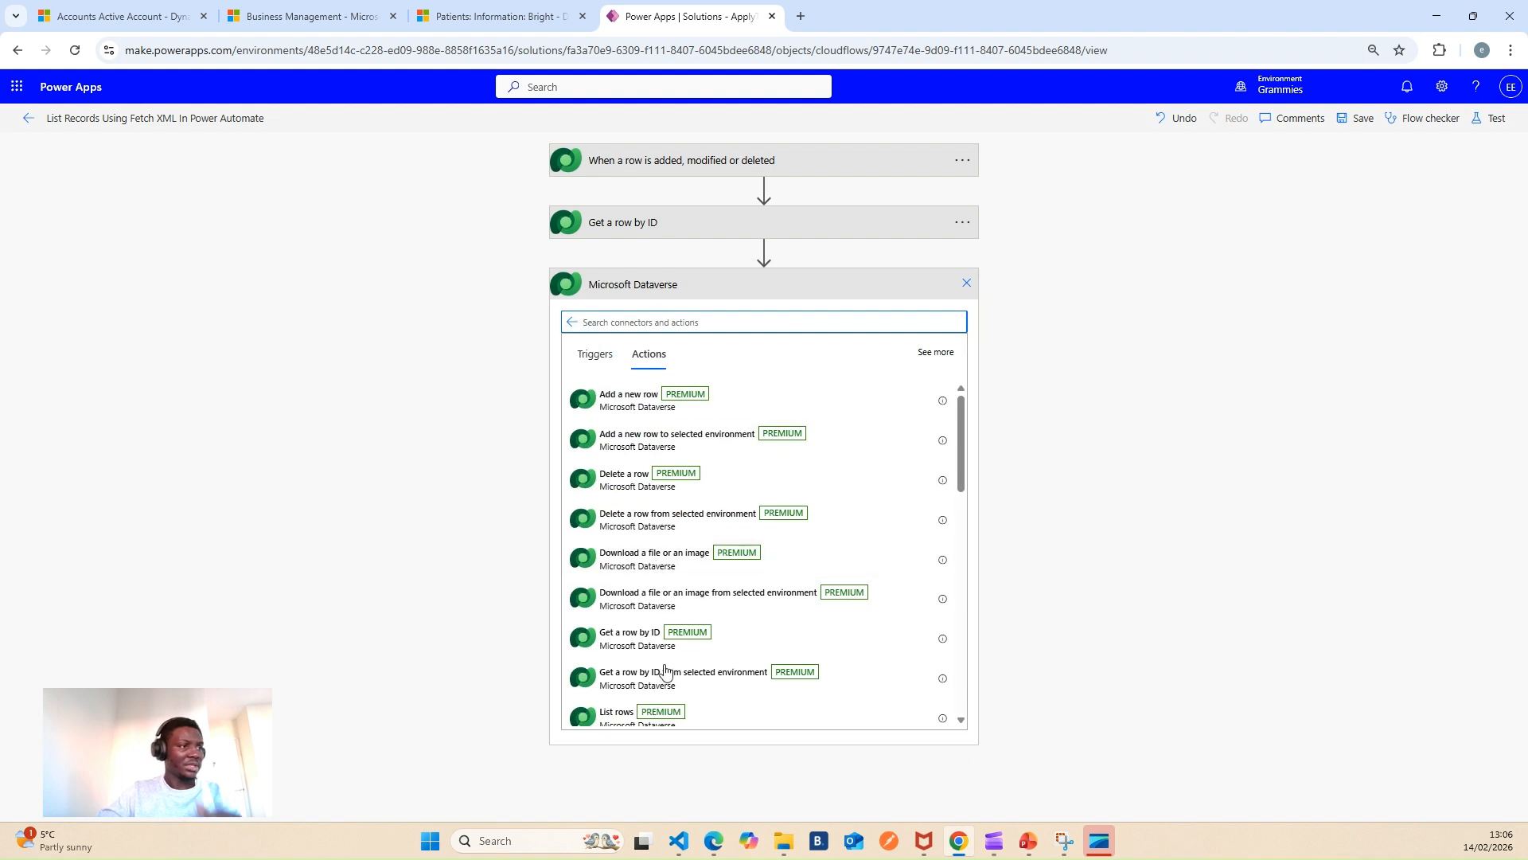
{"action": "scroll", "coordinate": [665, 636], "scroll_direction": "down", "scroll_amount": 2}
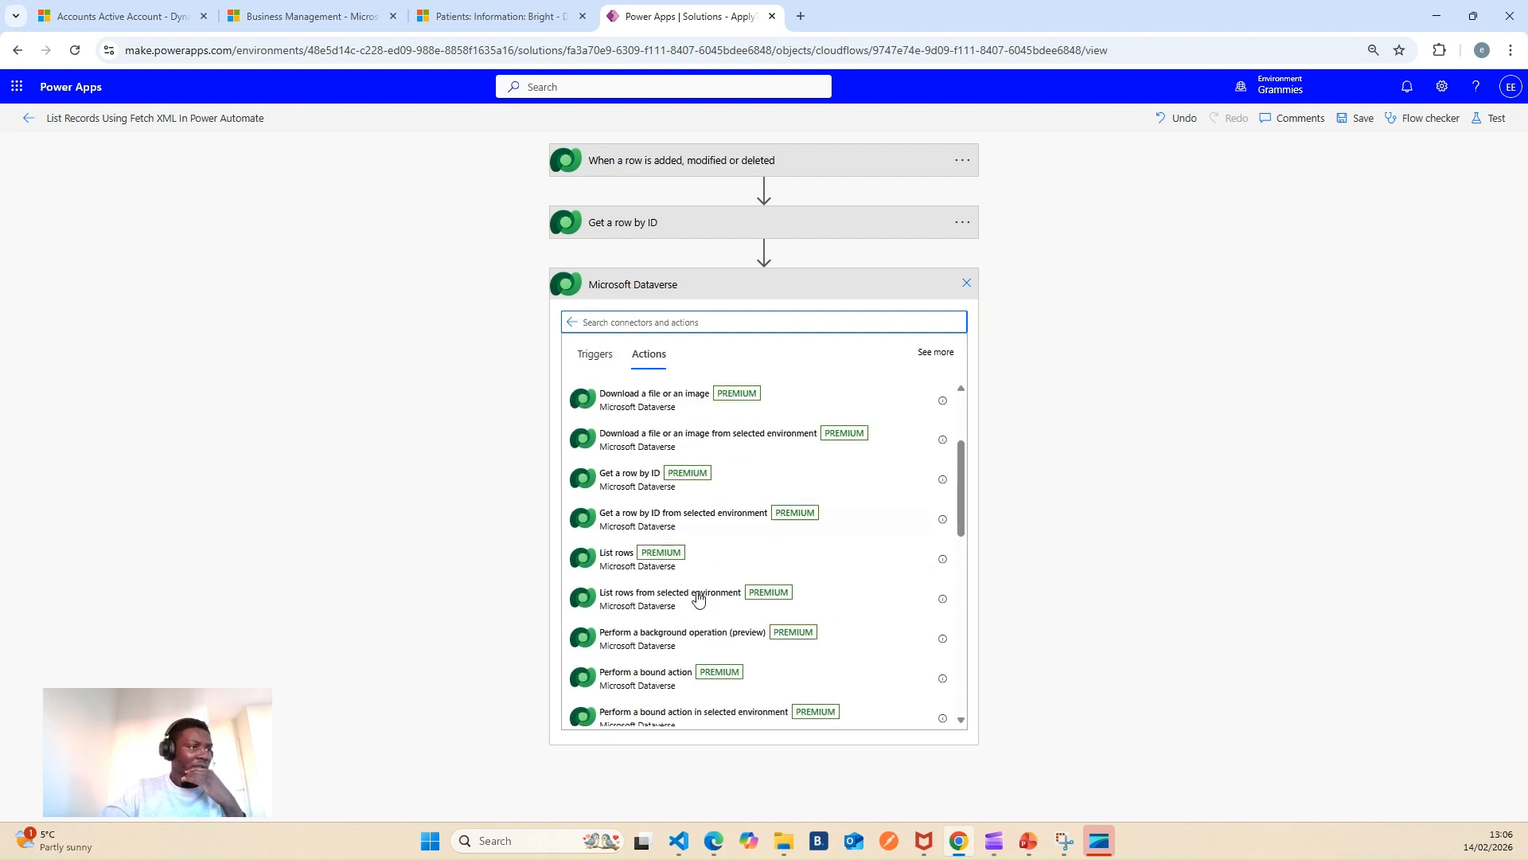
{"action": "left_click", "coordinate": [622, 566]}
{"action": "left_click", "coordinate": [712, 317]}
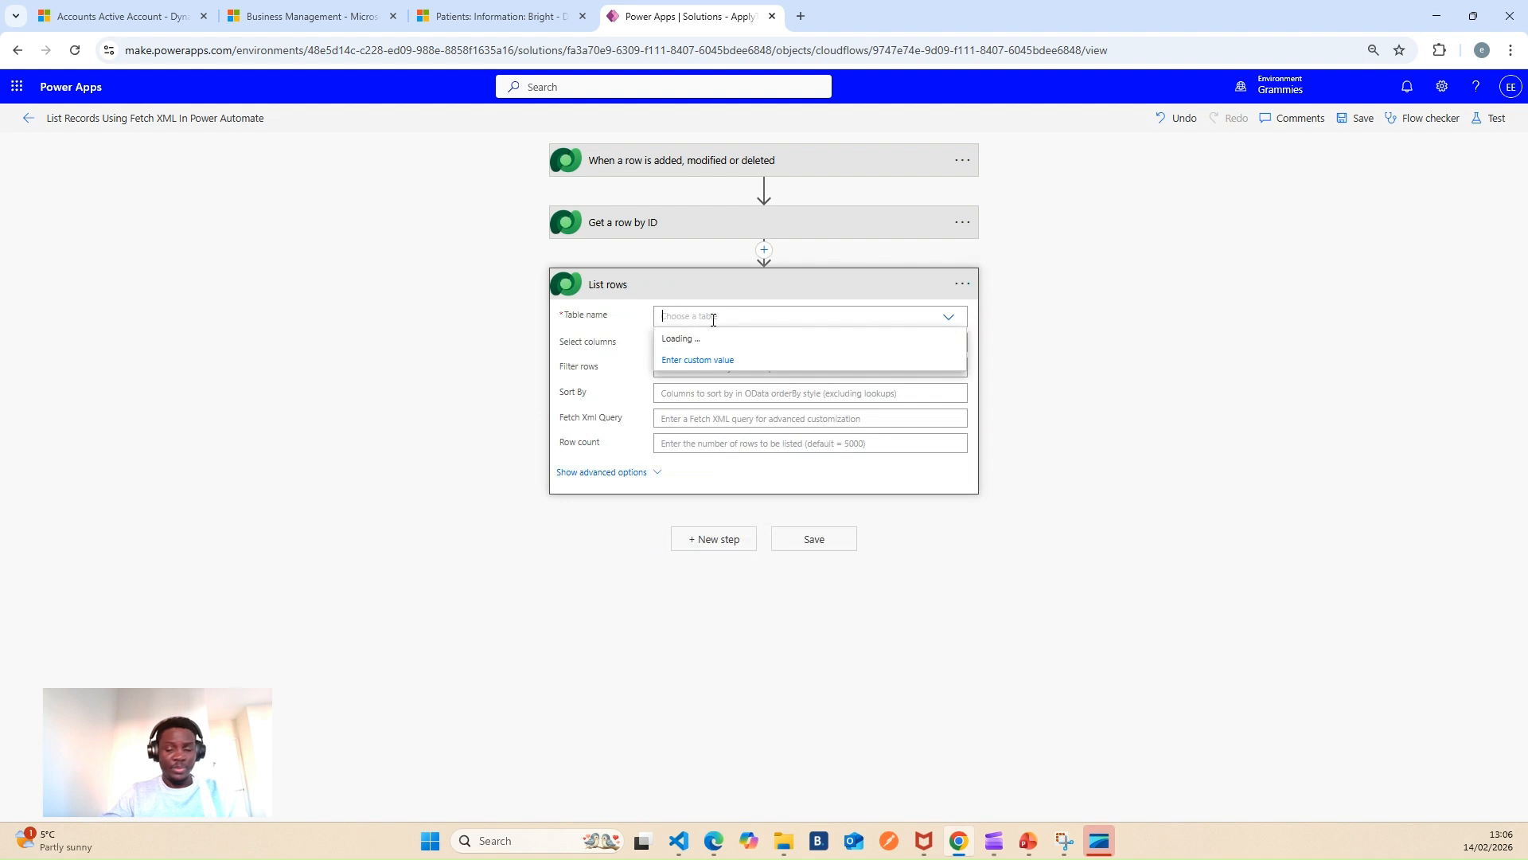
{"action": "type", "text": "medi"}
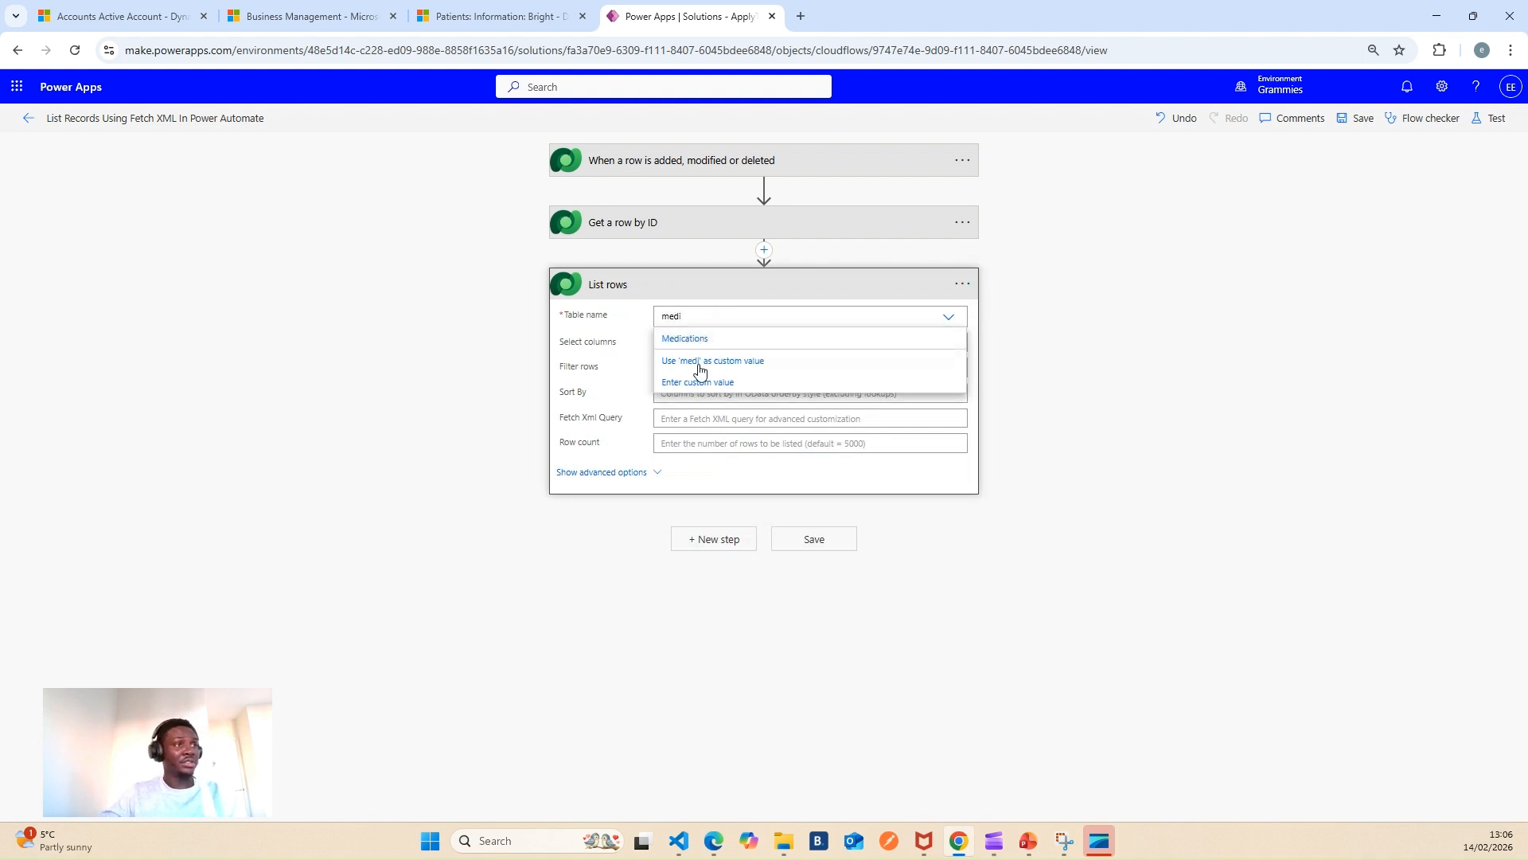
{"action": "left_click", "coordinate": [702, 342]}
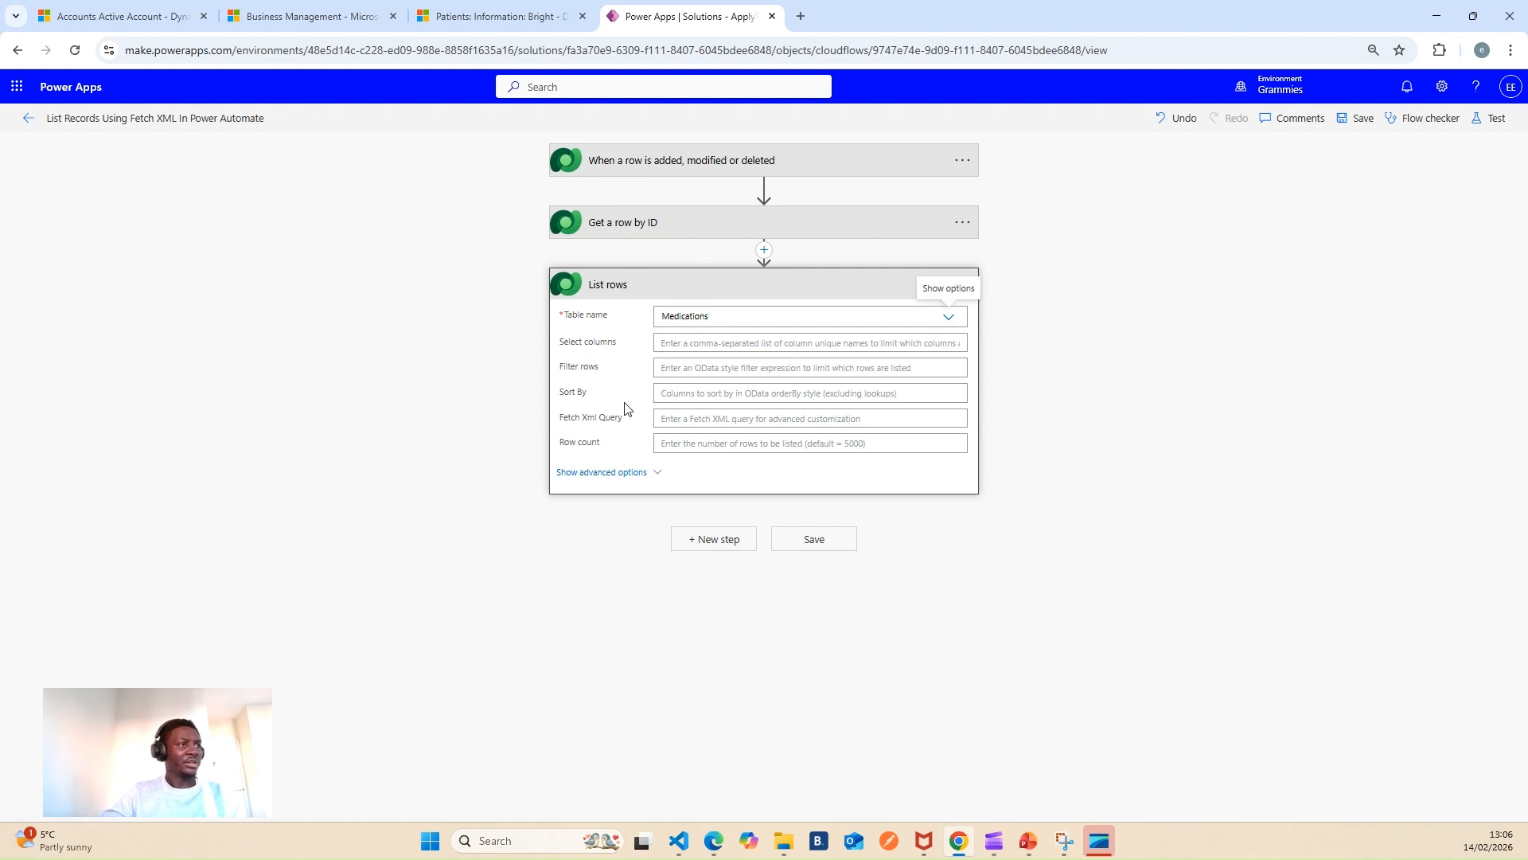
{"action": "left_click", "coordinate": [675, 418]}
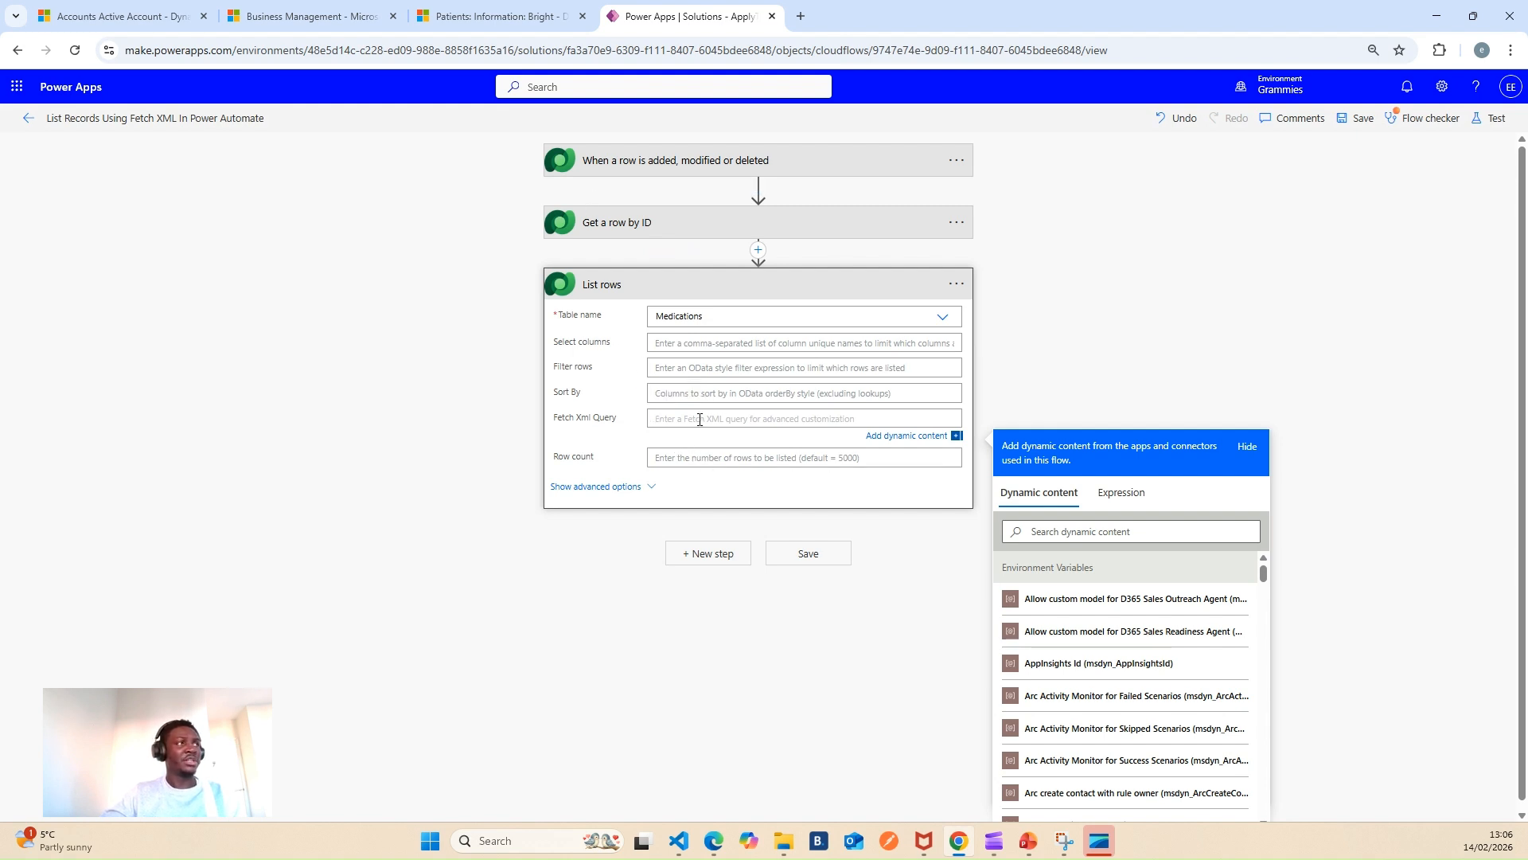
Open Advanced Find from Business Management in Dynamics 365, maximize its window, and set it to look for Medications.
{"action": "left_click", "coordinate": [460, 19]}
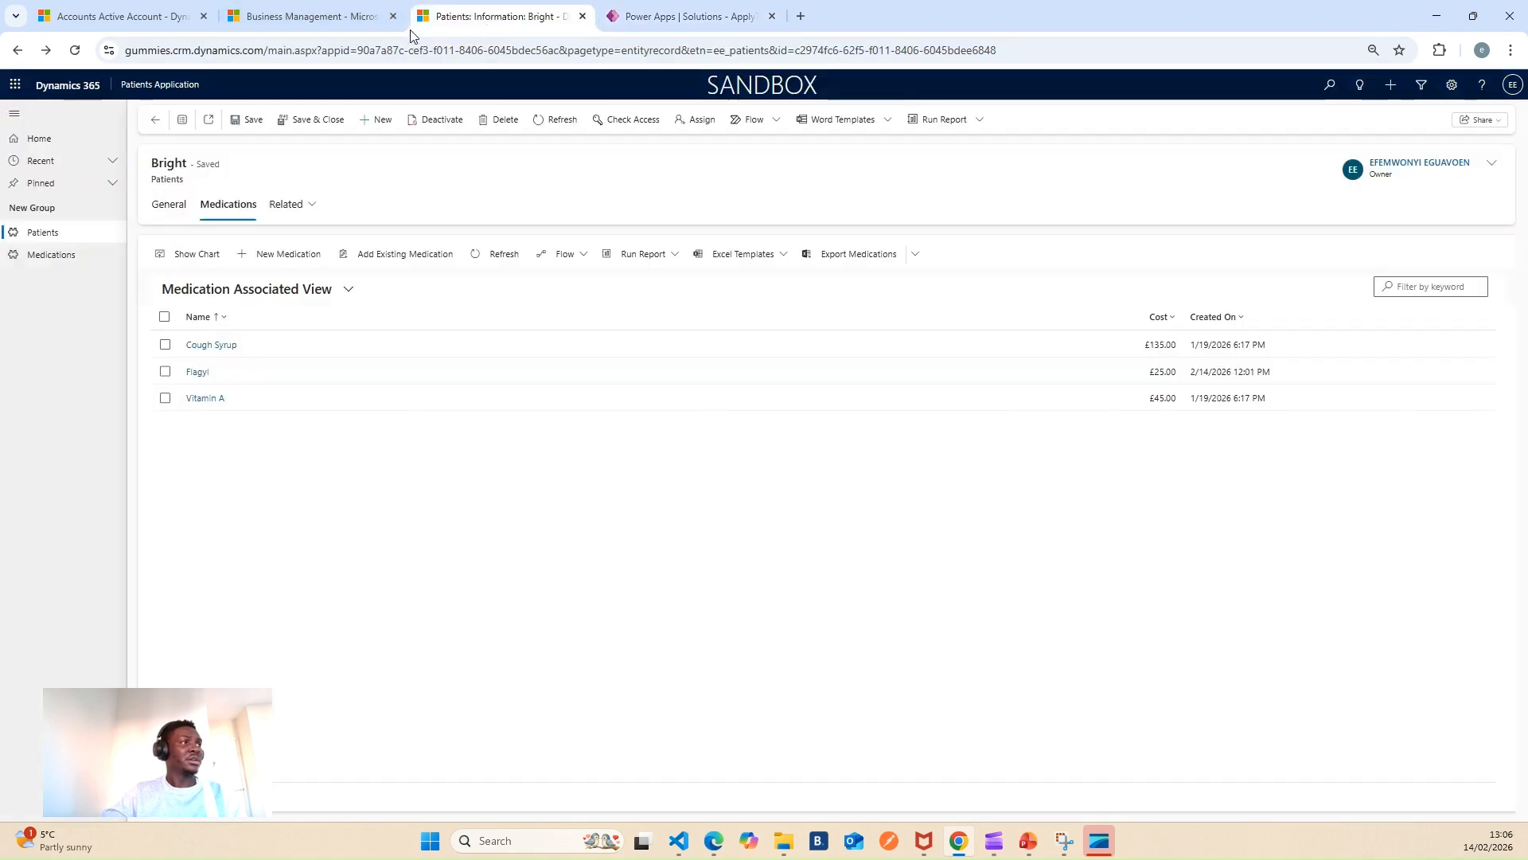
{"action": "left_click", "coordinate": [333, 17]}
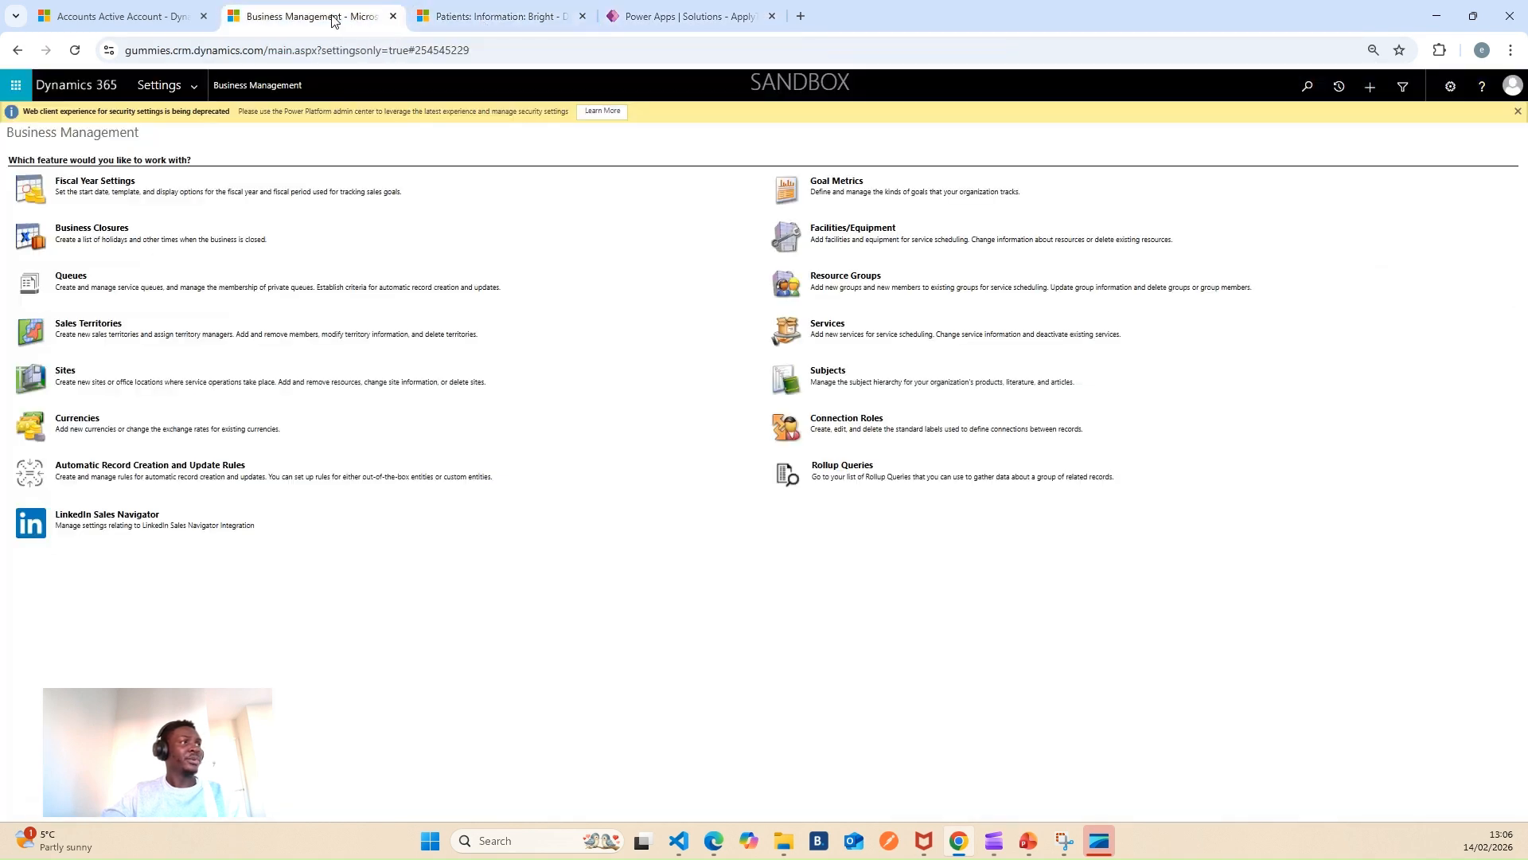
{"action": "left_click", "coordinate": [1400, 96]}
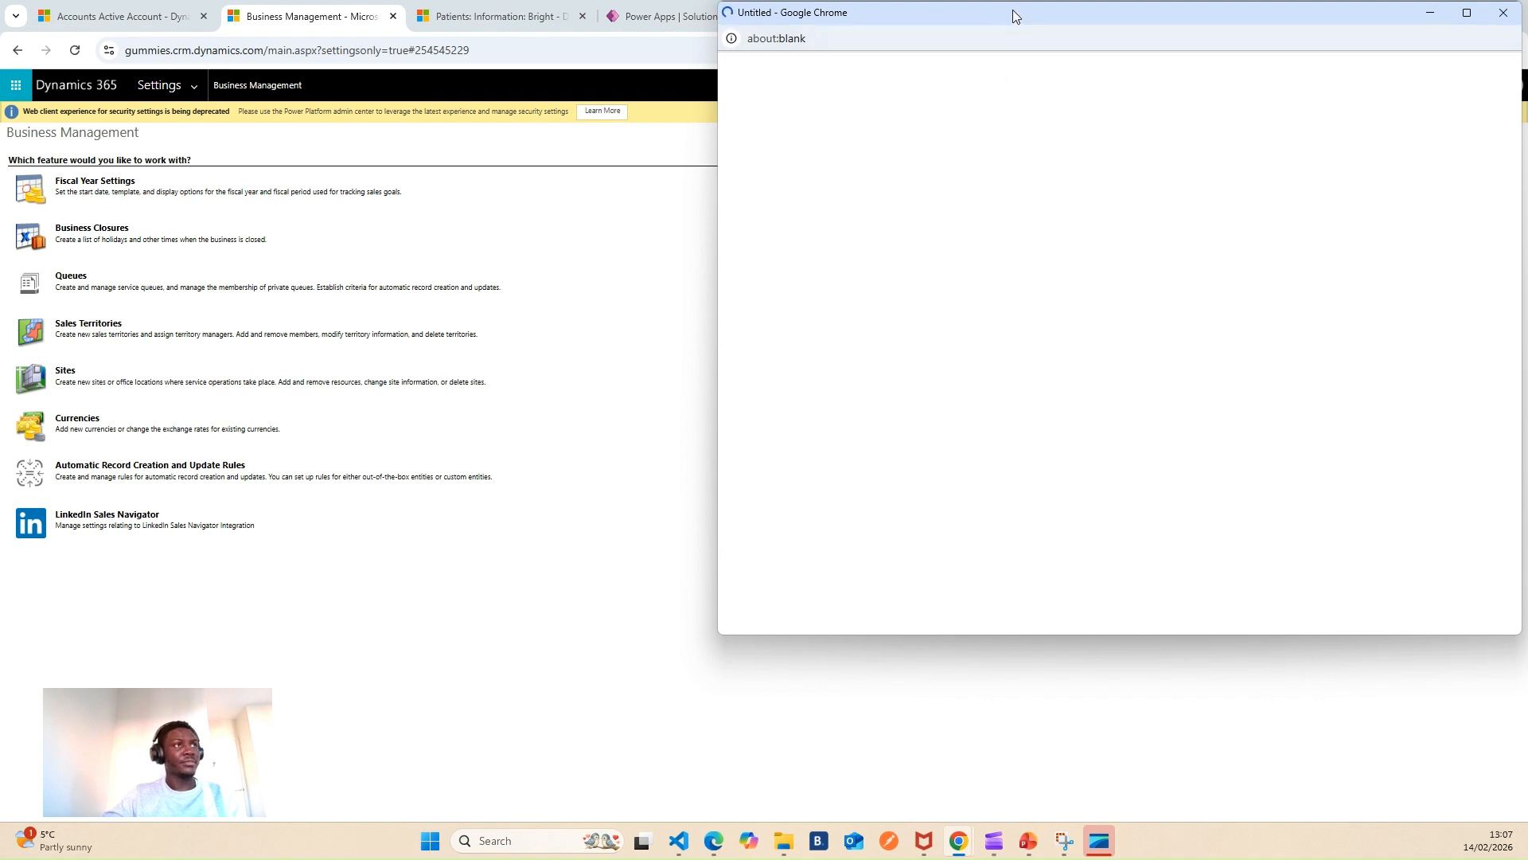
{"action": "left_click_drag", "start_coordinate": [1012, 10], "coordinate": [875, 42]}
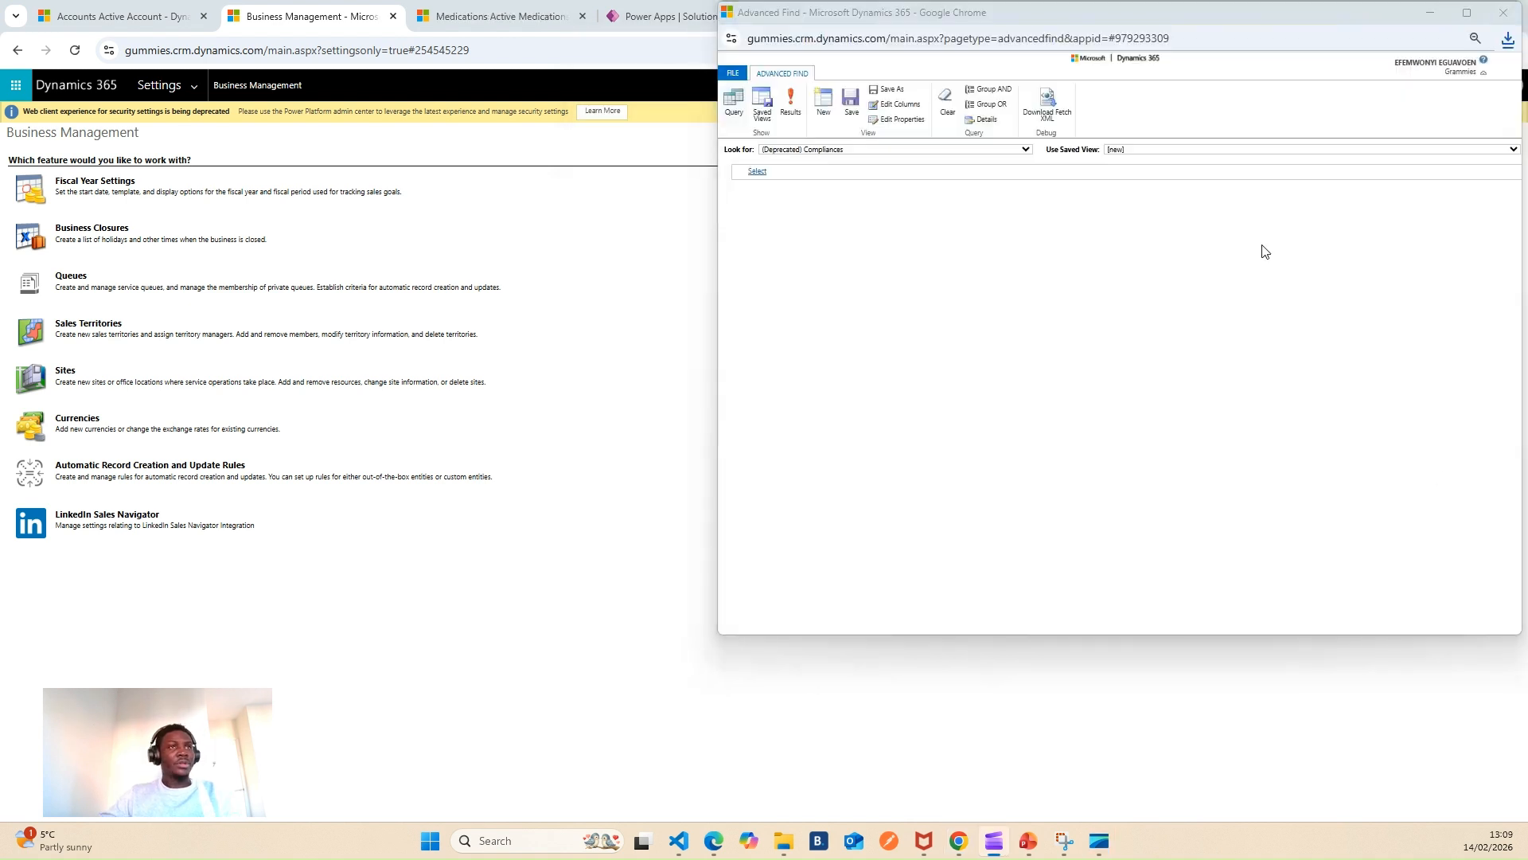
{"action": "left_click", "coordinate": [1466, 13]}
{"action": "left_click", "coordinate": [140, 142]}
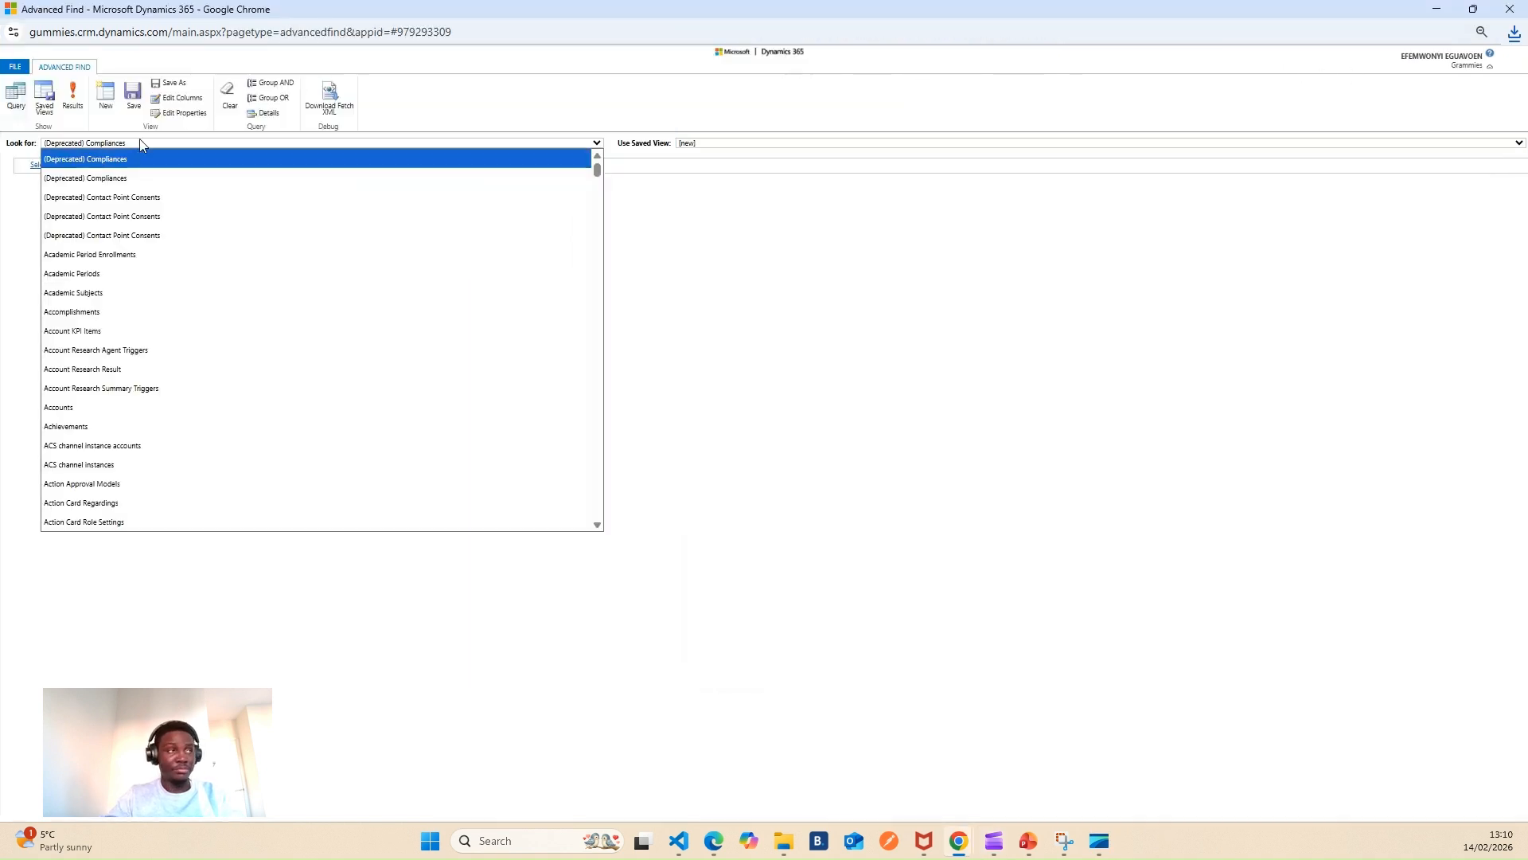
{"action": "type", "text": "med"}
{"action": "key", "text": "Return"}
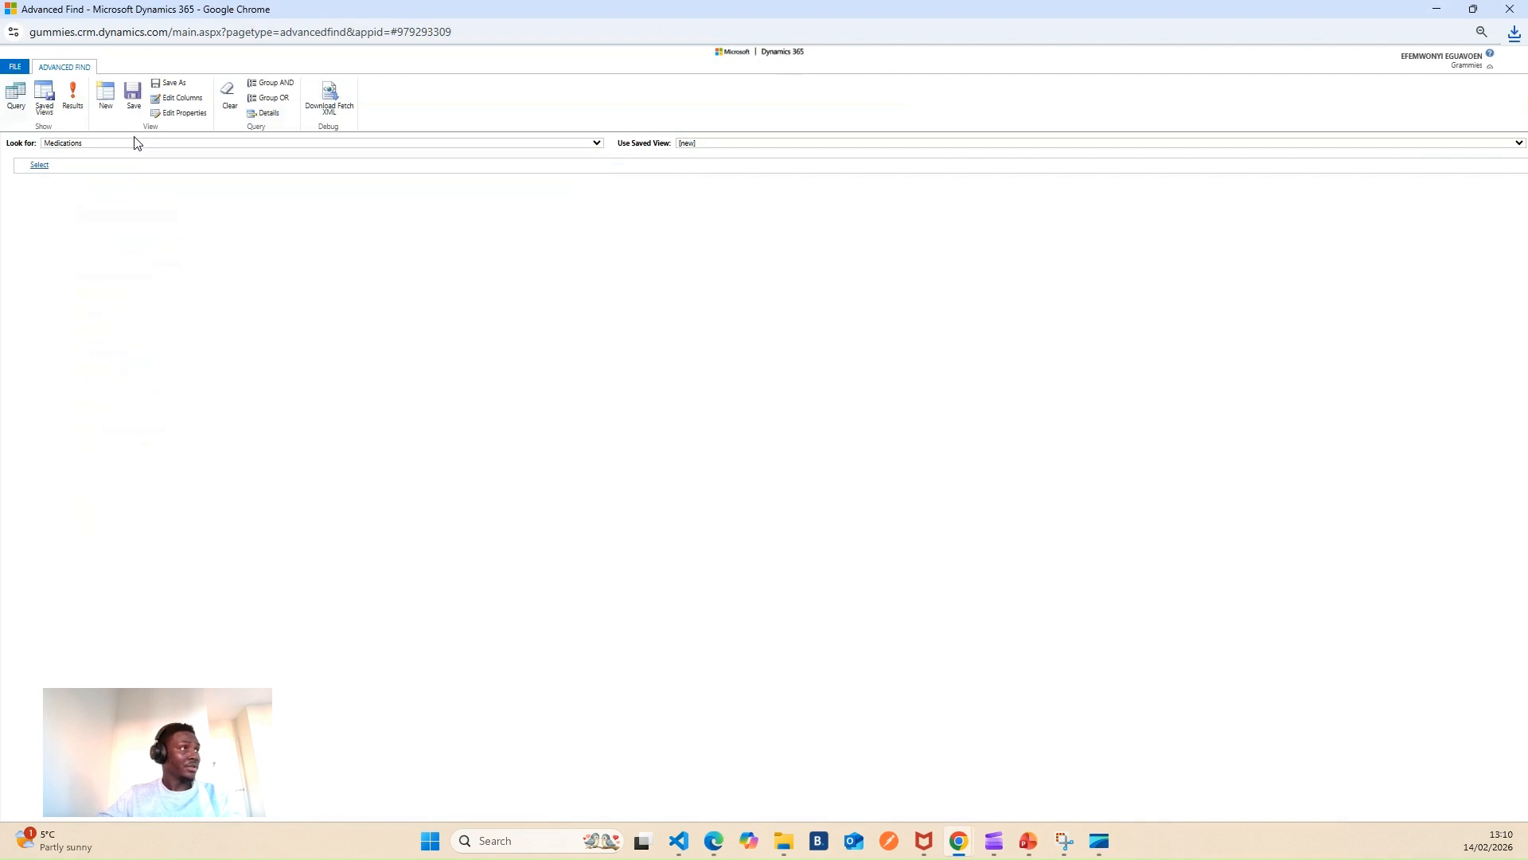
Add a condition to the Medications query that Patients equals the New York patient, choosing the record in the lookup.
{"action": "left_click", "coordinate": [46, 167]}
{"action": "left_click", "coordinate": [75, 487]}
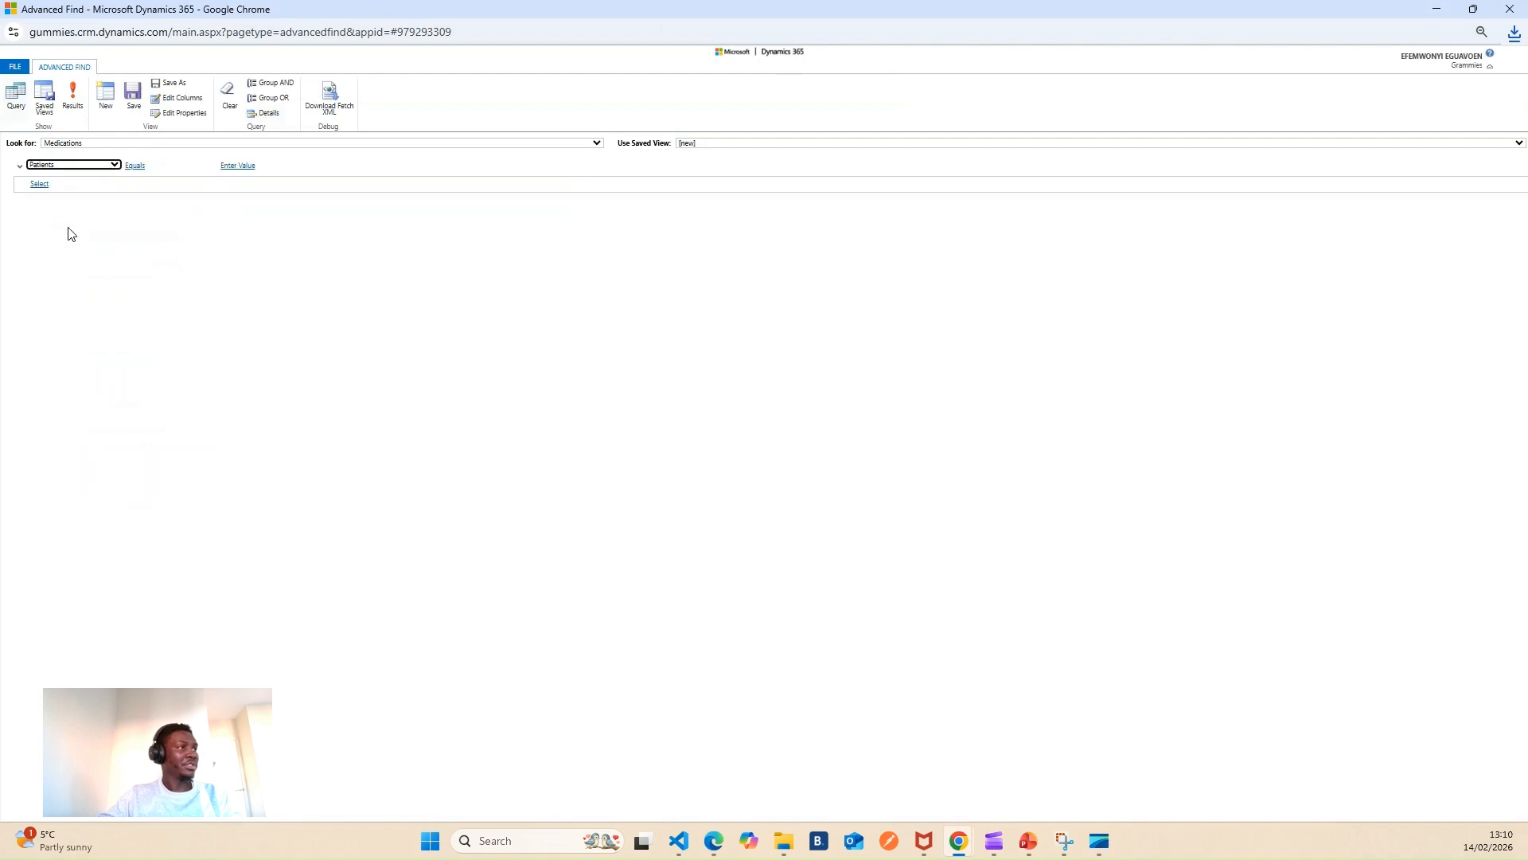
{"action": "left_click", "coordinate": [267, 166]}
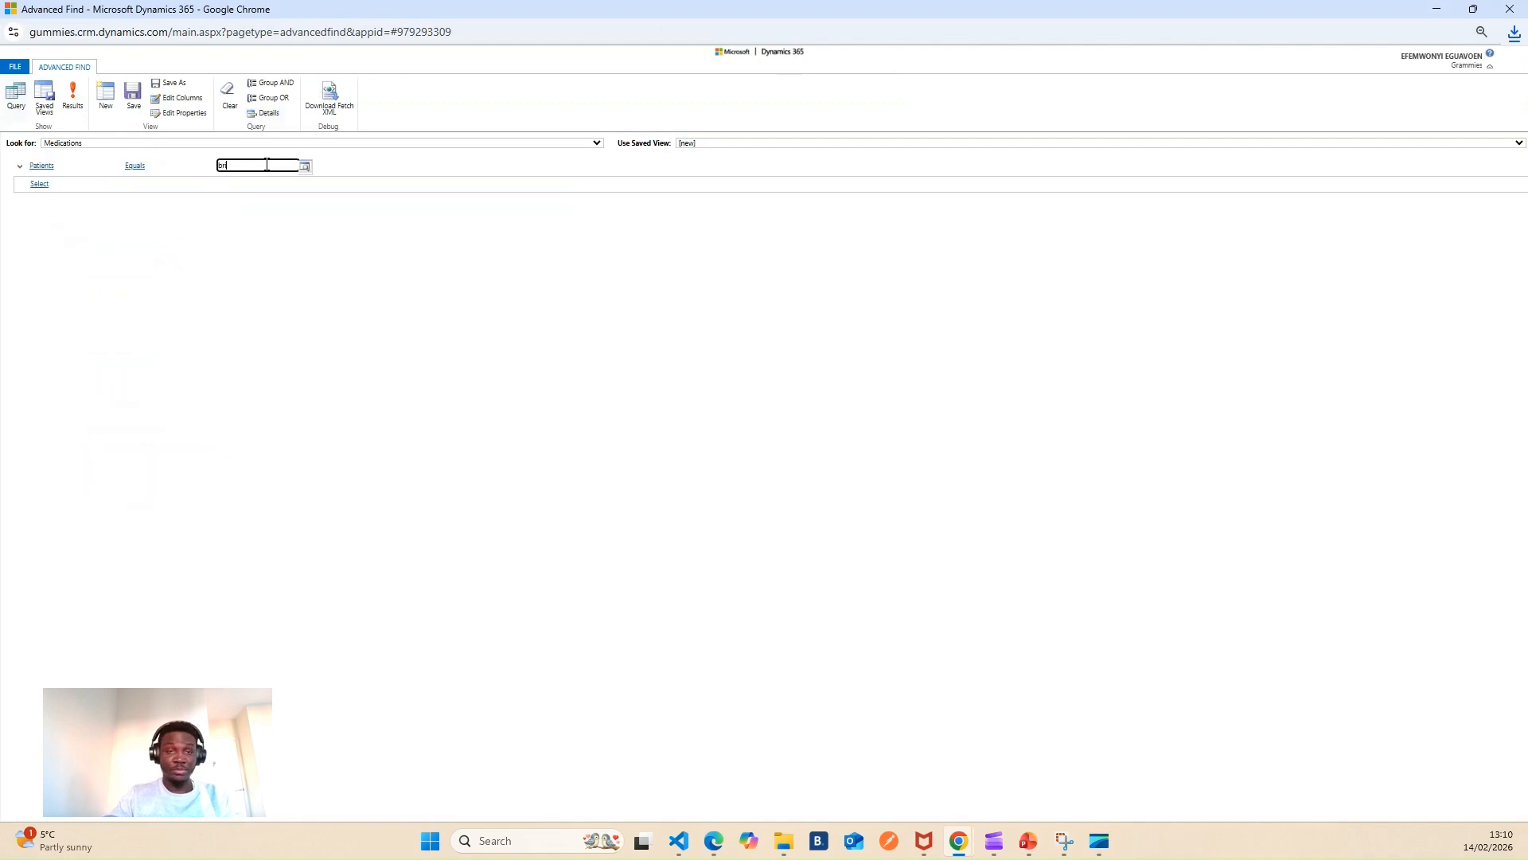
{"action": "left_click", "coordinate": [305, 166]}
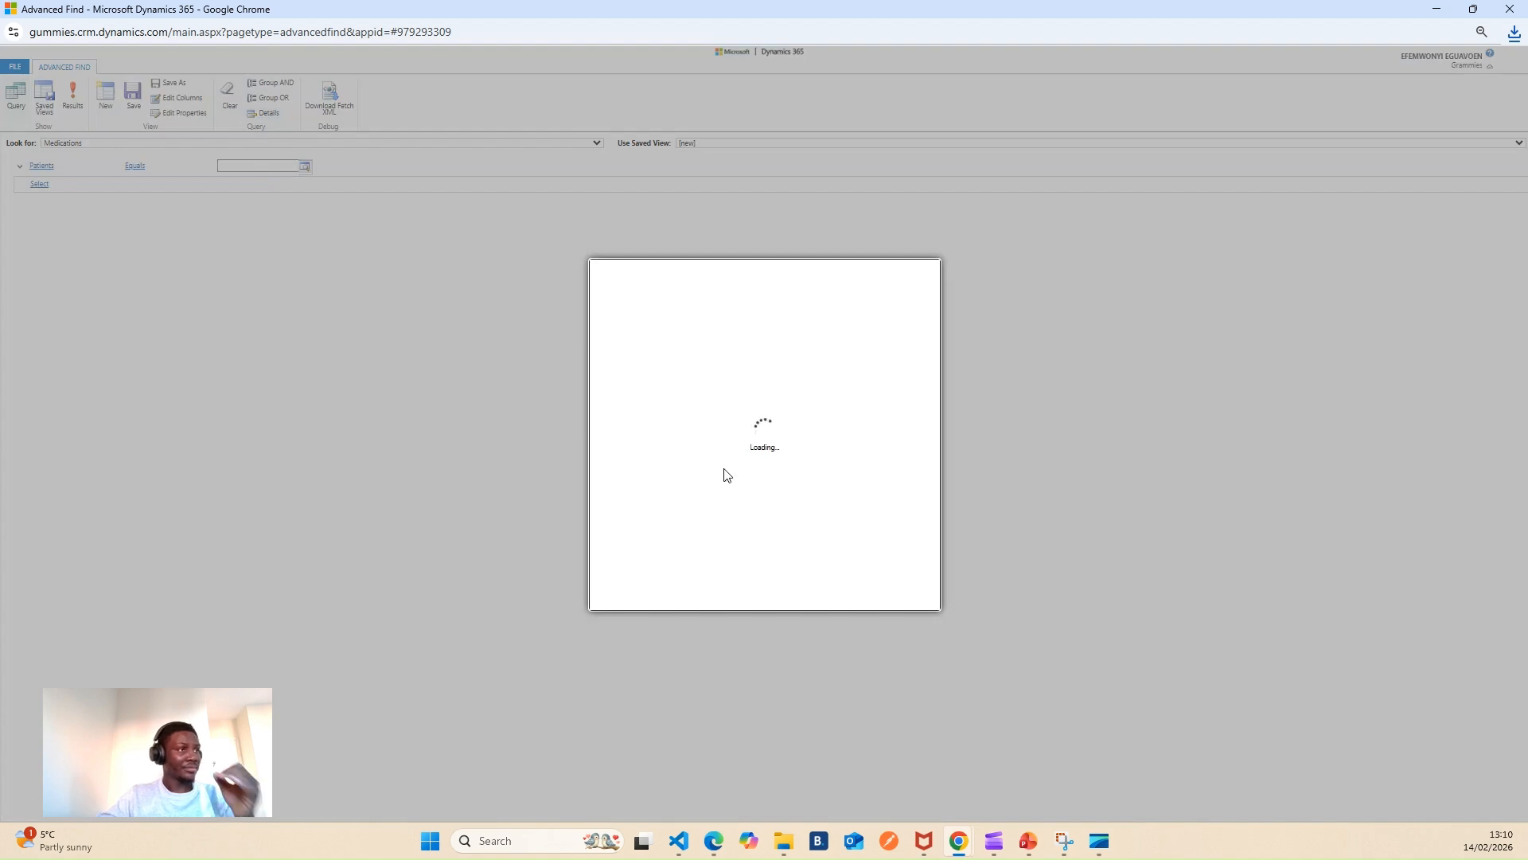
{"action": "left_click", "coordinate": [622, 431]}
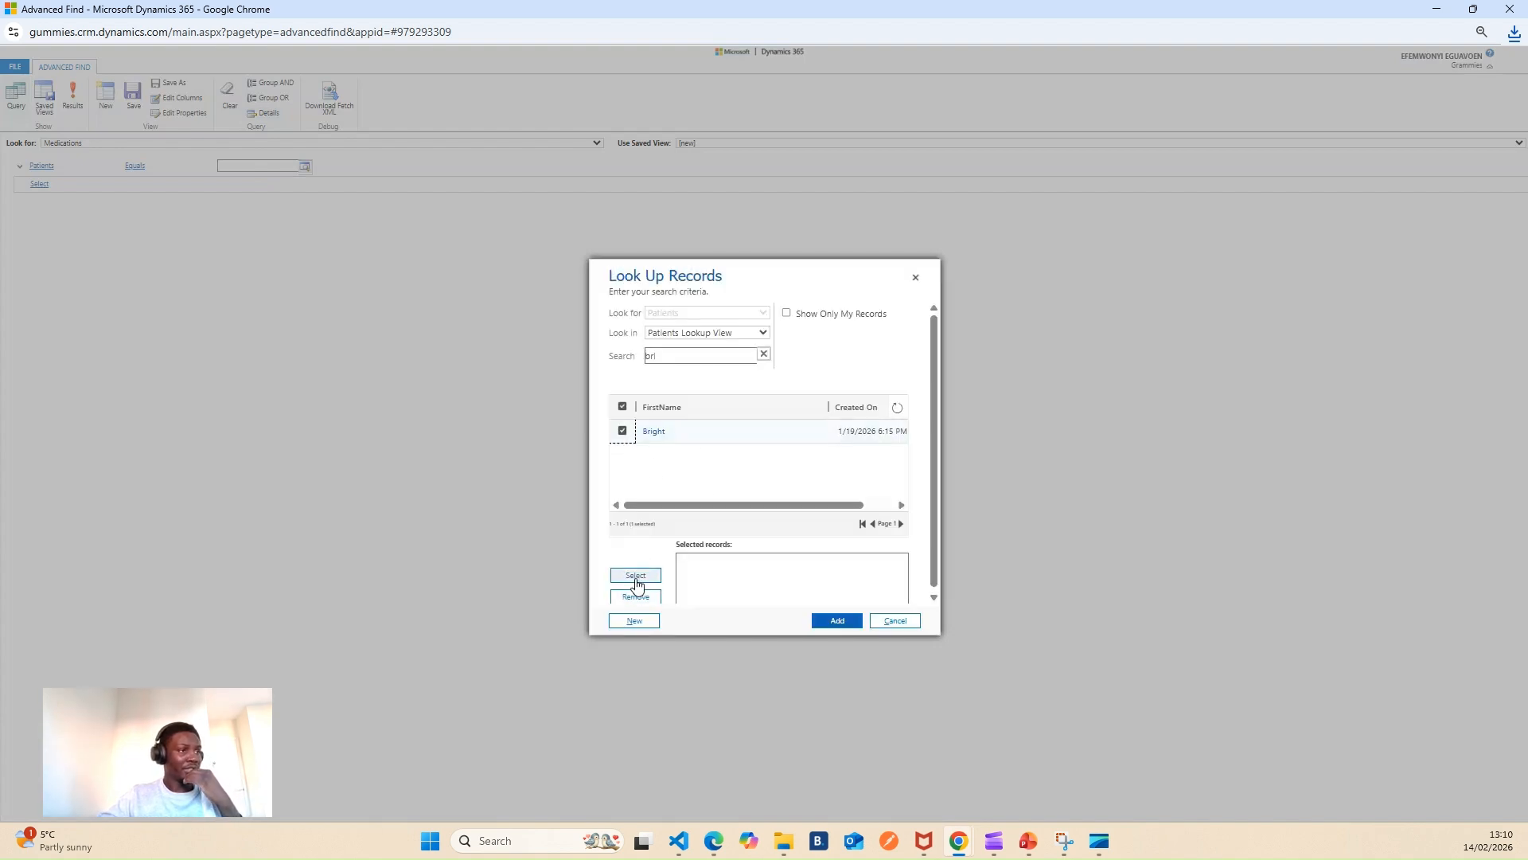
{"action": "left_click", "coordinate": [635, 575]}
{"action": "left_click", "coordinate": [815, 620]}
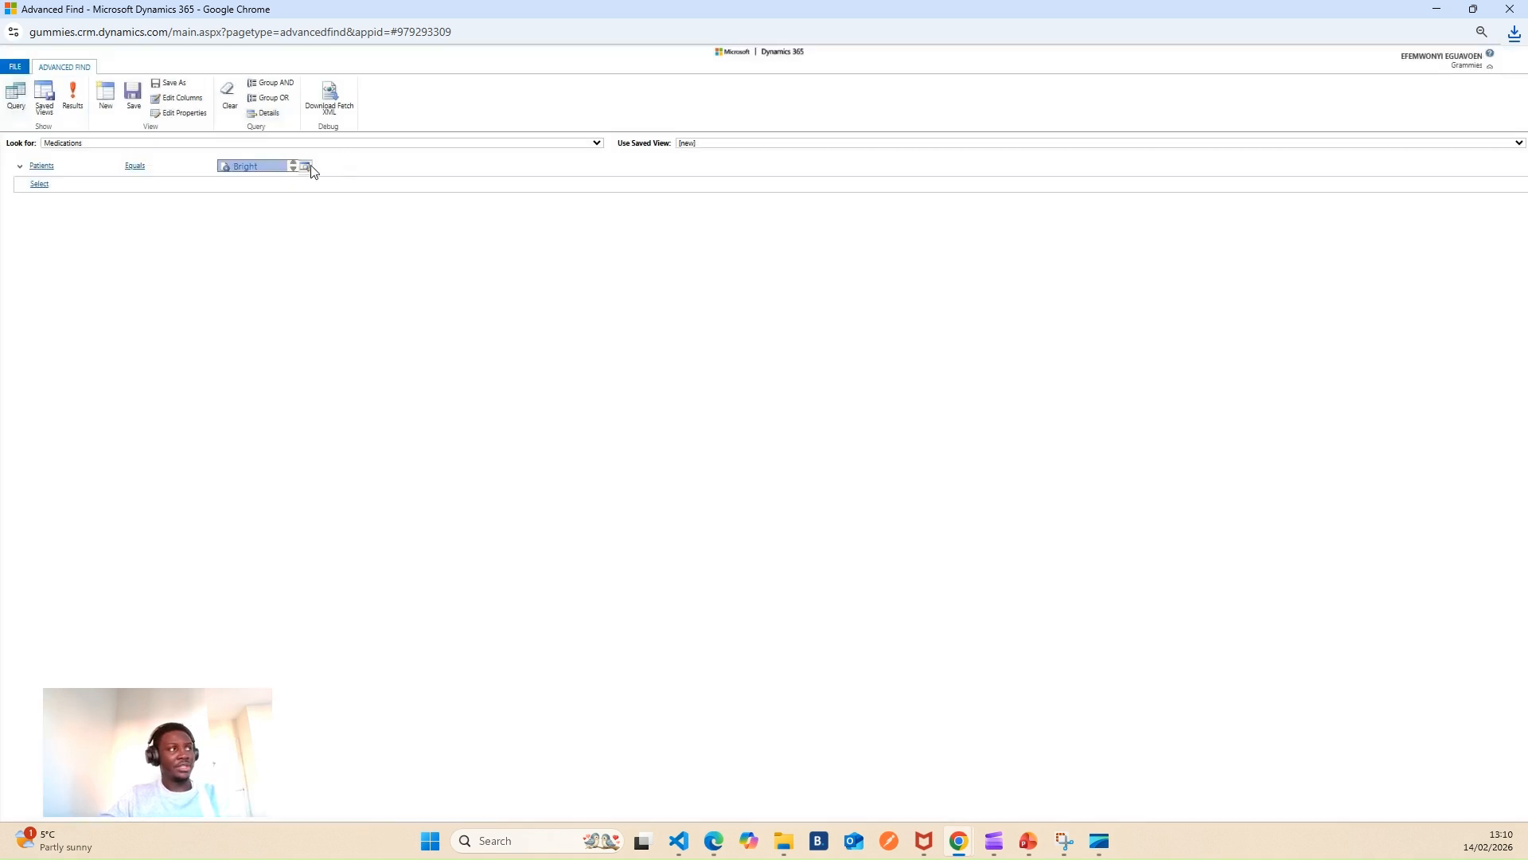
Select the Medication record's Cost column and add it to the columns of the Advanced Find view.
{"action": "left_click", "coordinate": [182, 97]}
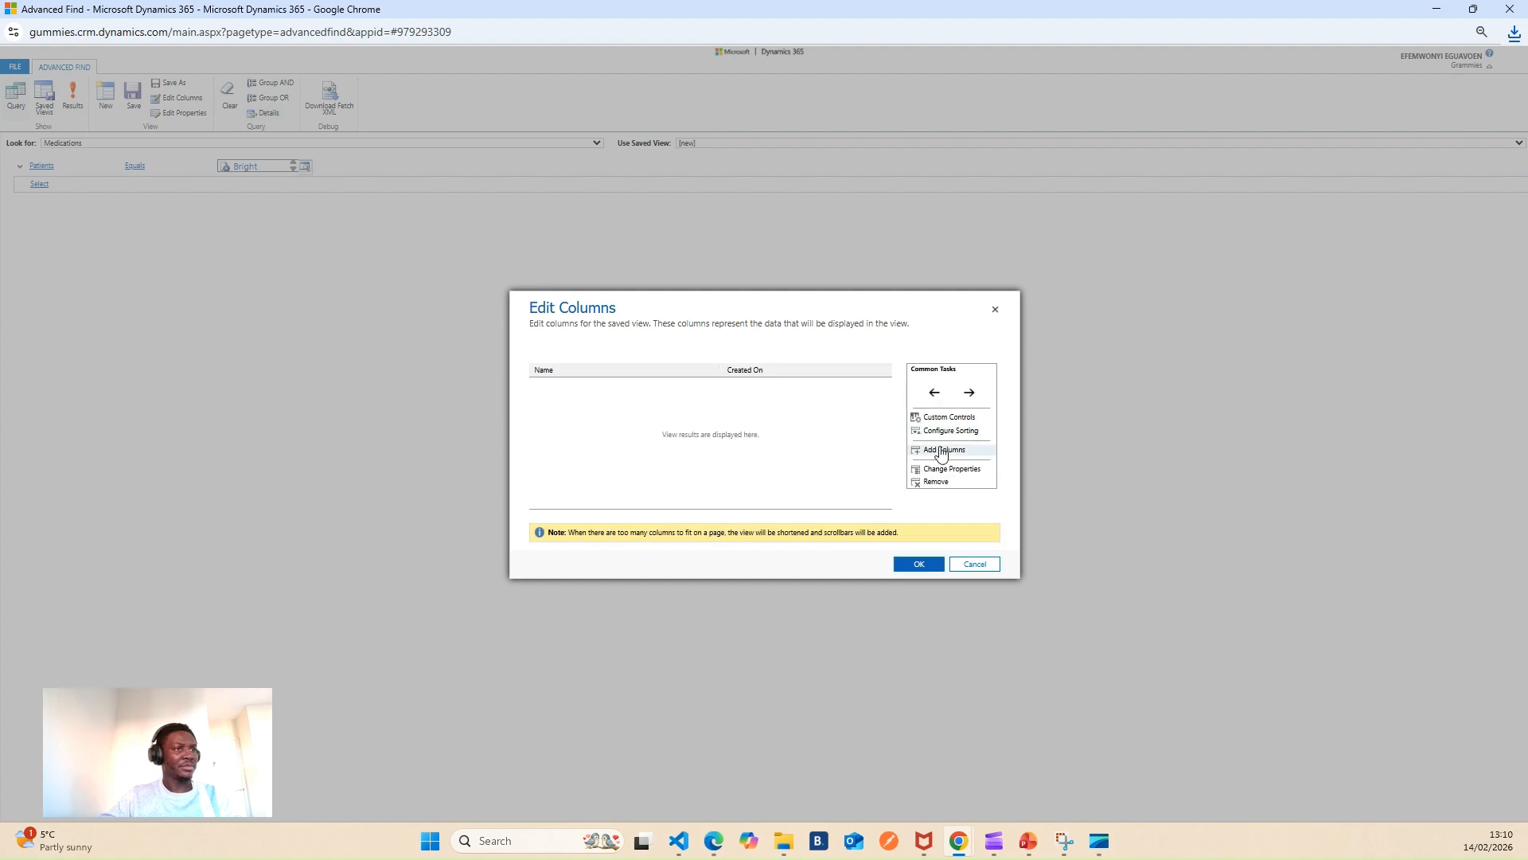
{"action": "left_click", "coordinate": [944, 449]}
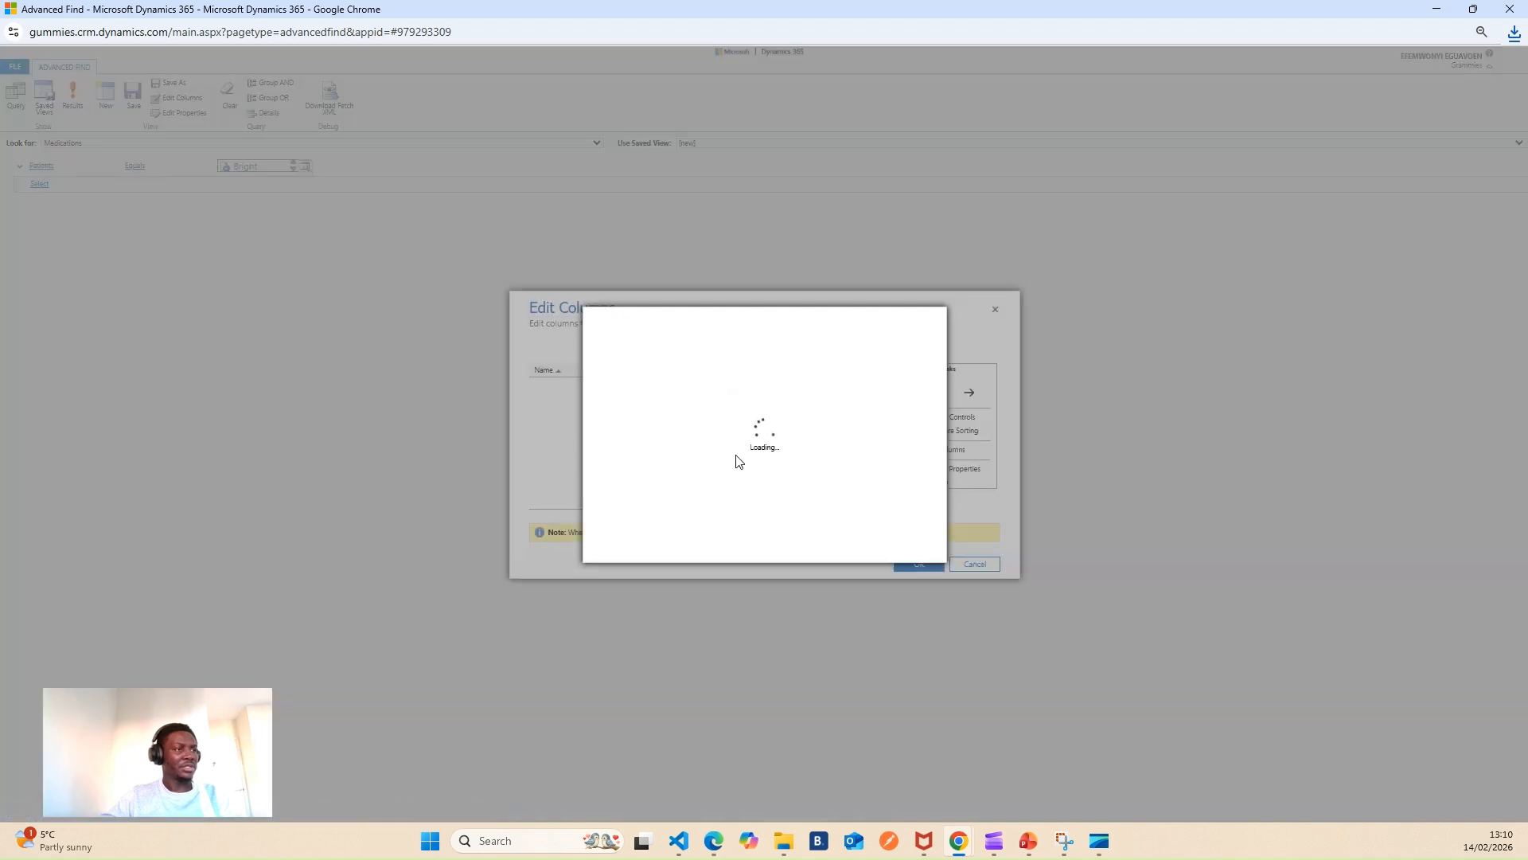
{"action": "left_click", "coordinate": [613, 437]}
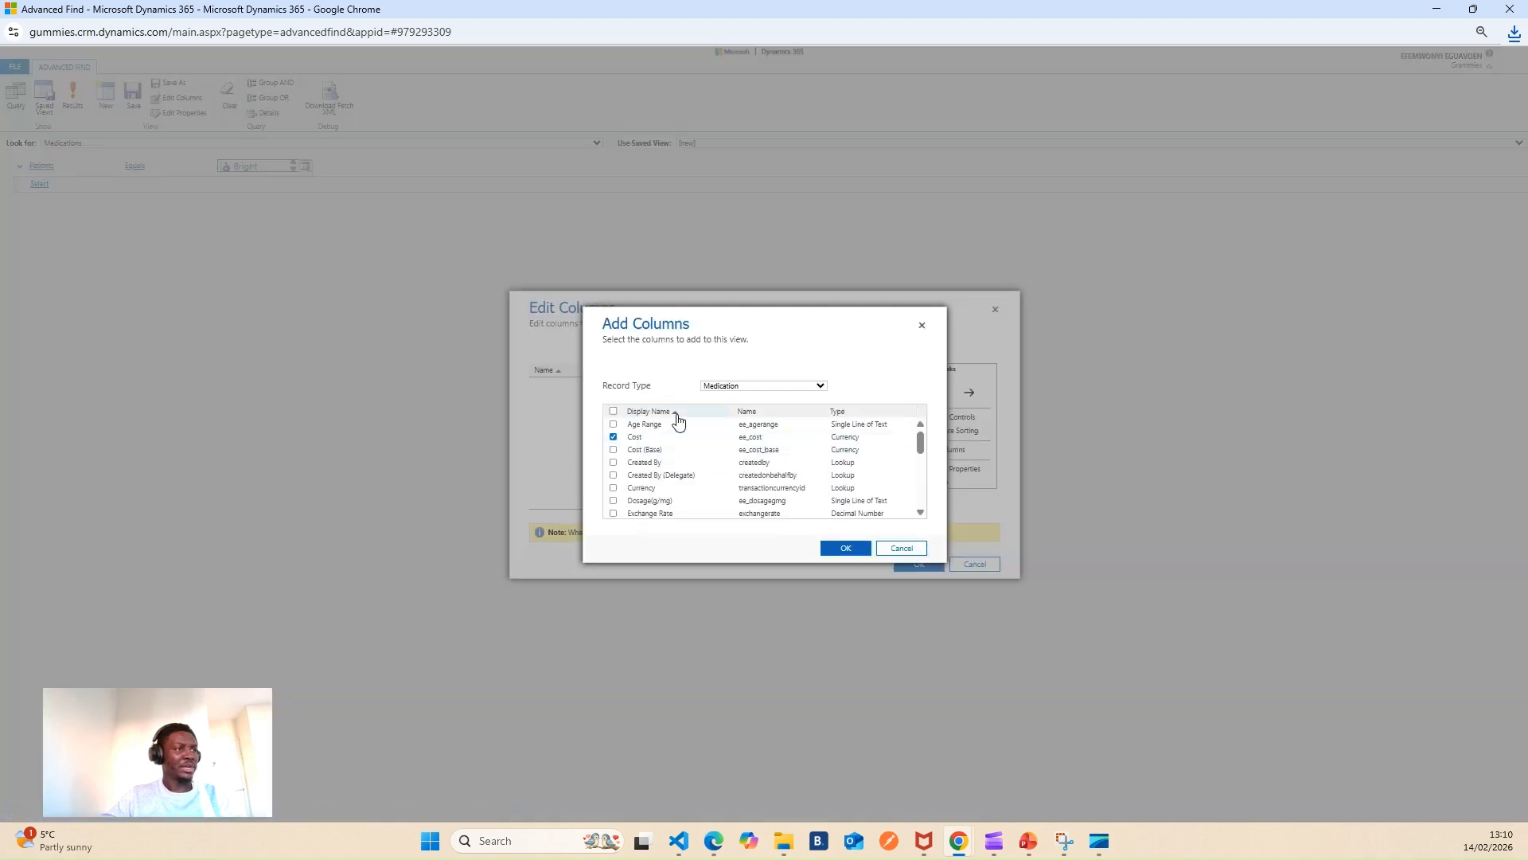
{"action": "scroll", "coordinate": [678, 478], "scroll_direction": "down", "scroll_amount": 1}
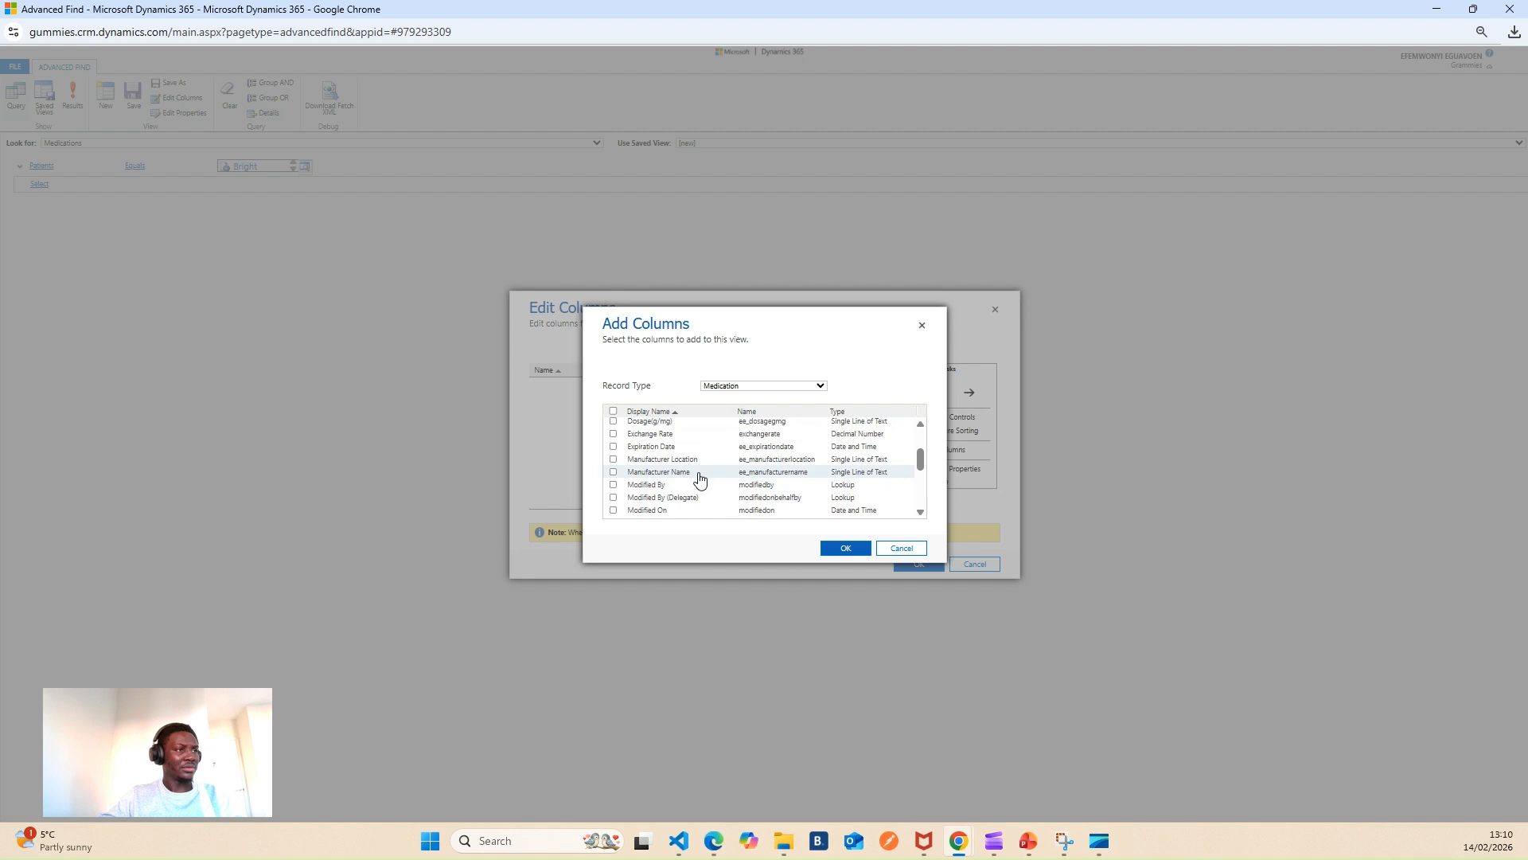
{"action": "scroll", "coordinate": [699, 478], "scroll_direction": "down", "scroll_amount": 2}
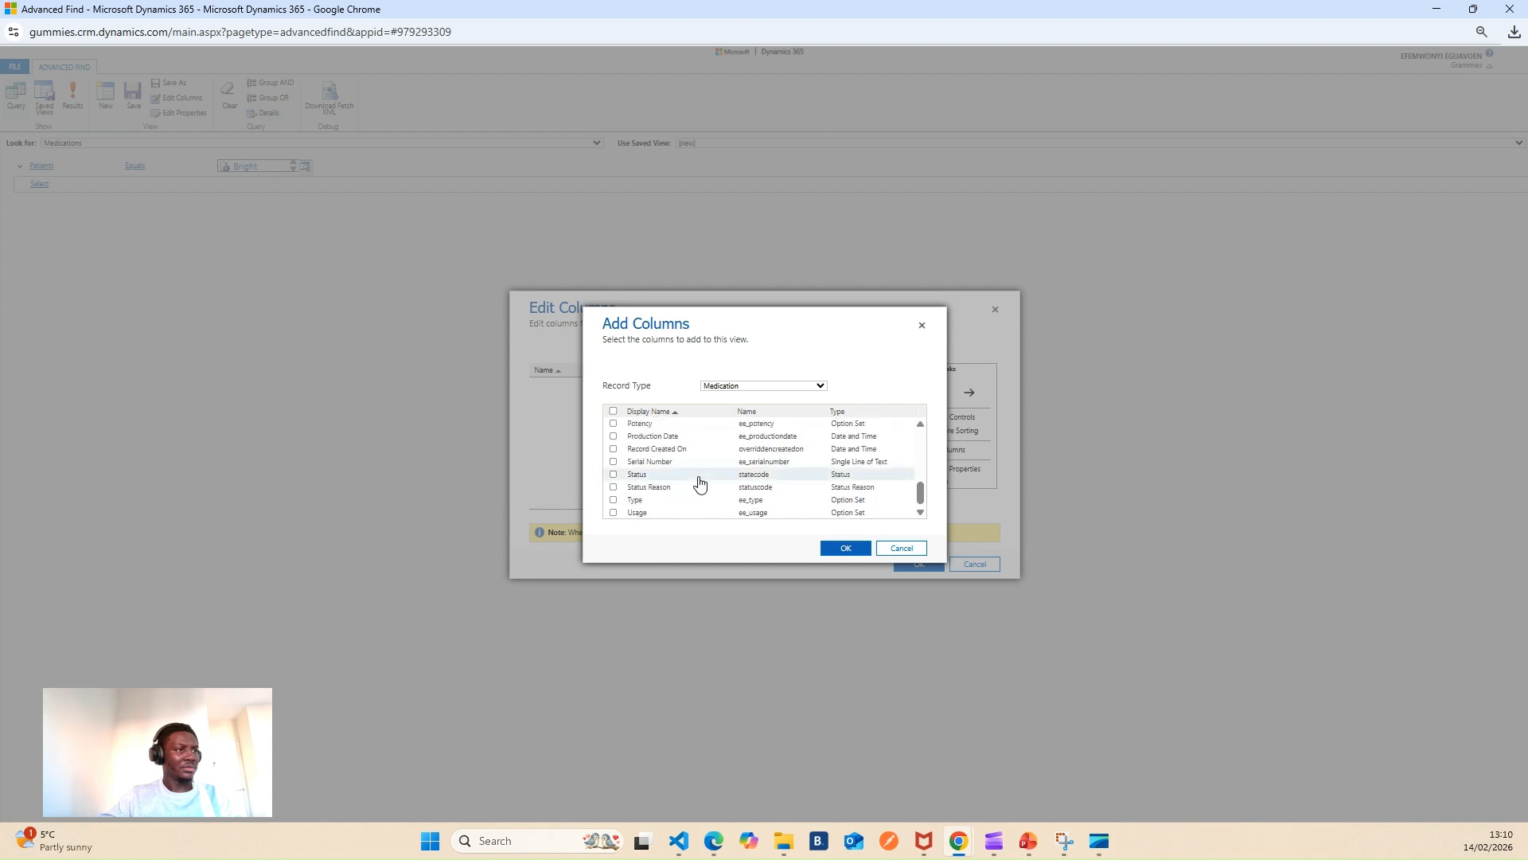
{"action": "left_click", "coordinate": [846, 550]}
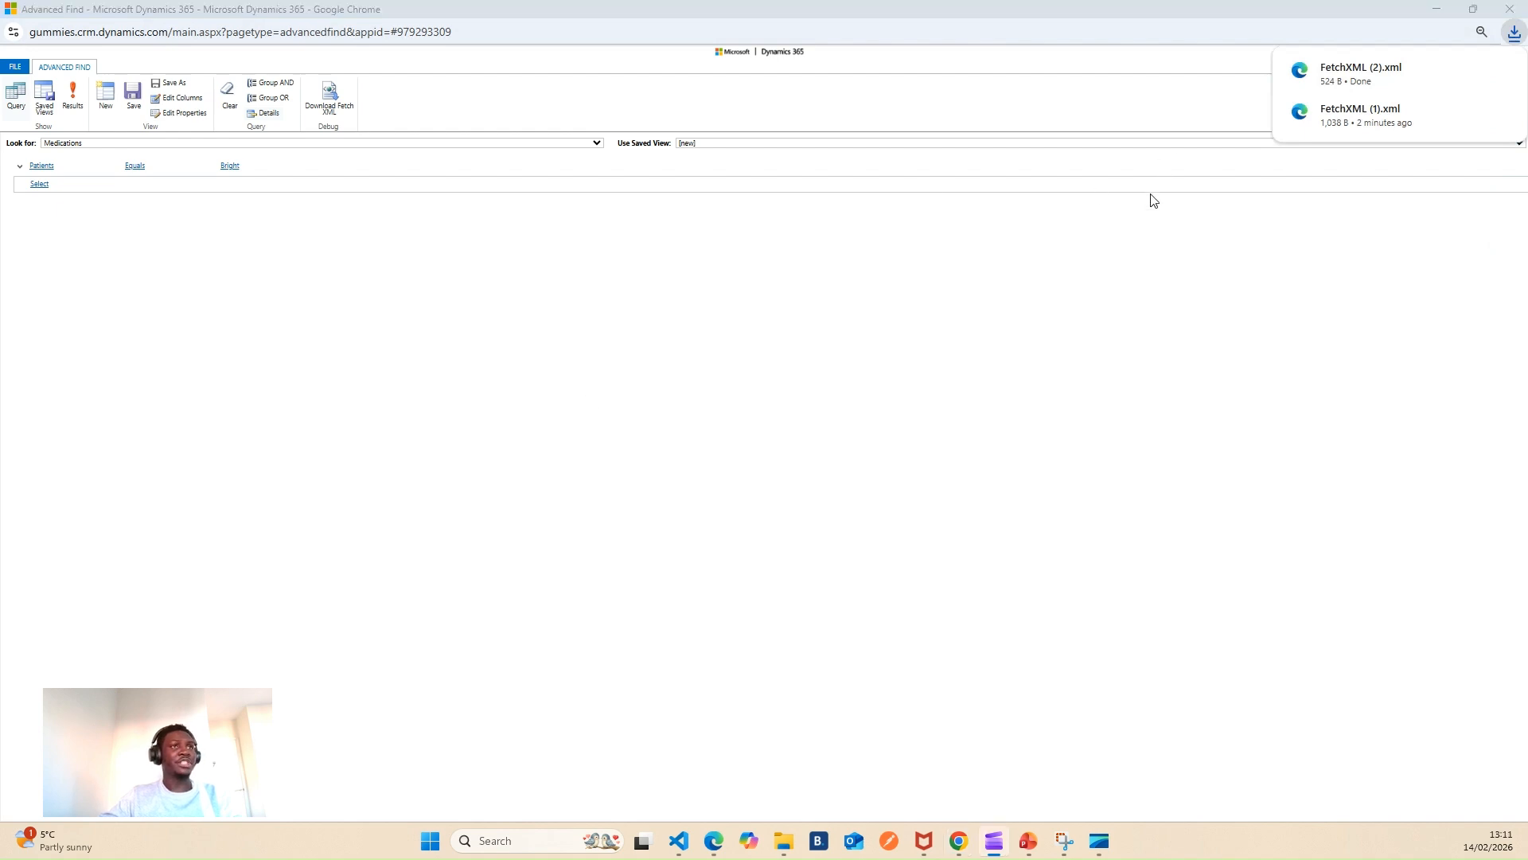
Minimize Advanced Find, close the Medications filter editor in Dynamics 365, and go back to the New York patient's related medications.
{"action": "left_click", "coordinate": [1389, 15]}
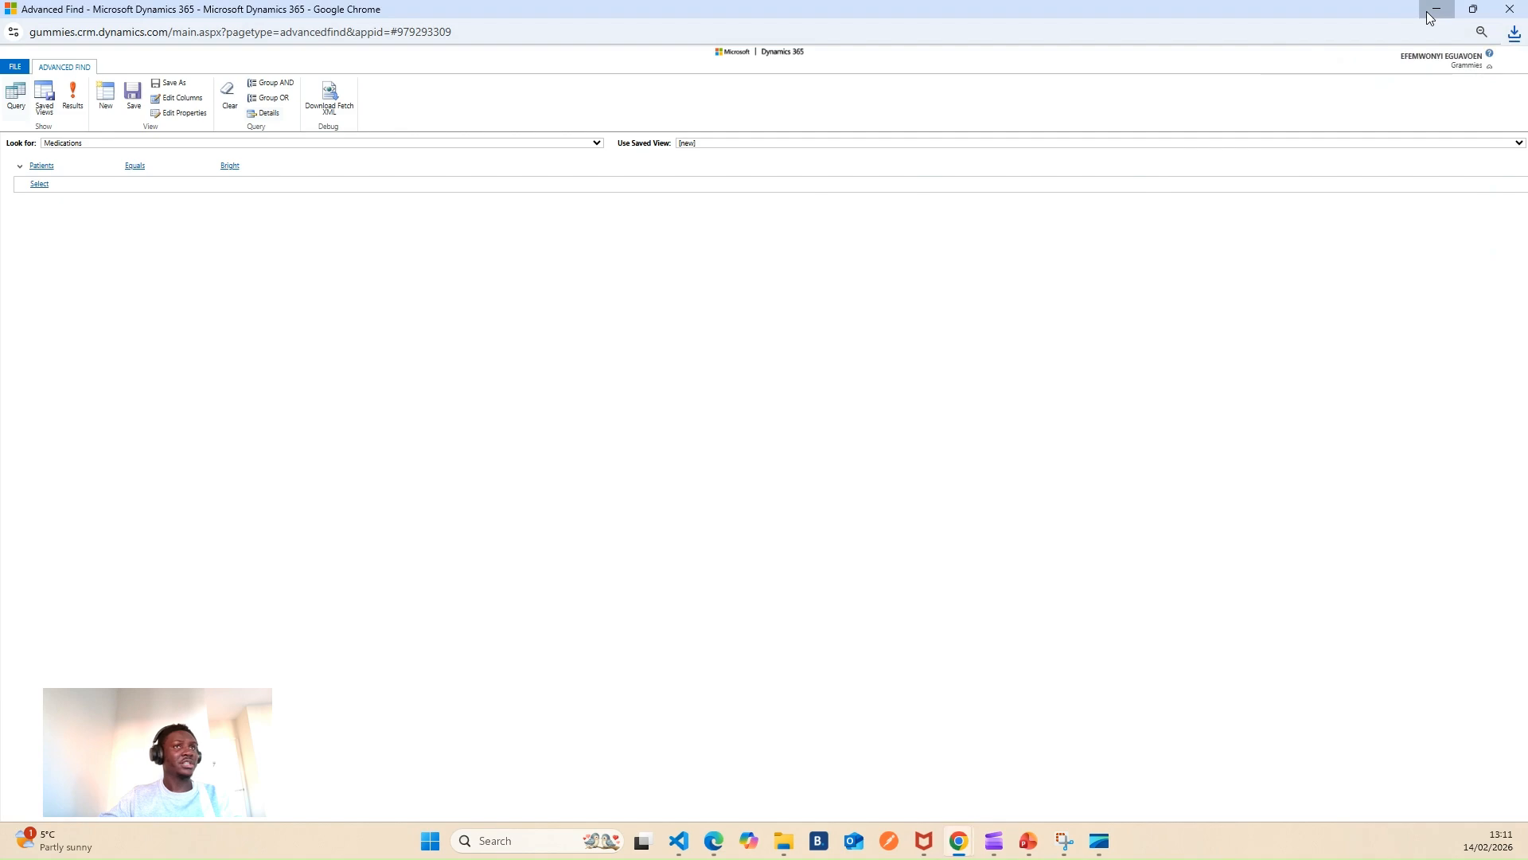
{"action": "left_click", "coordinate": [1430, 16]}
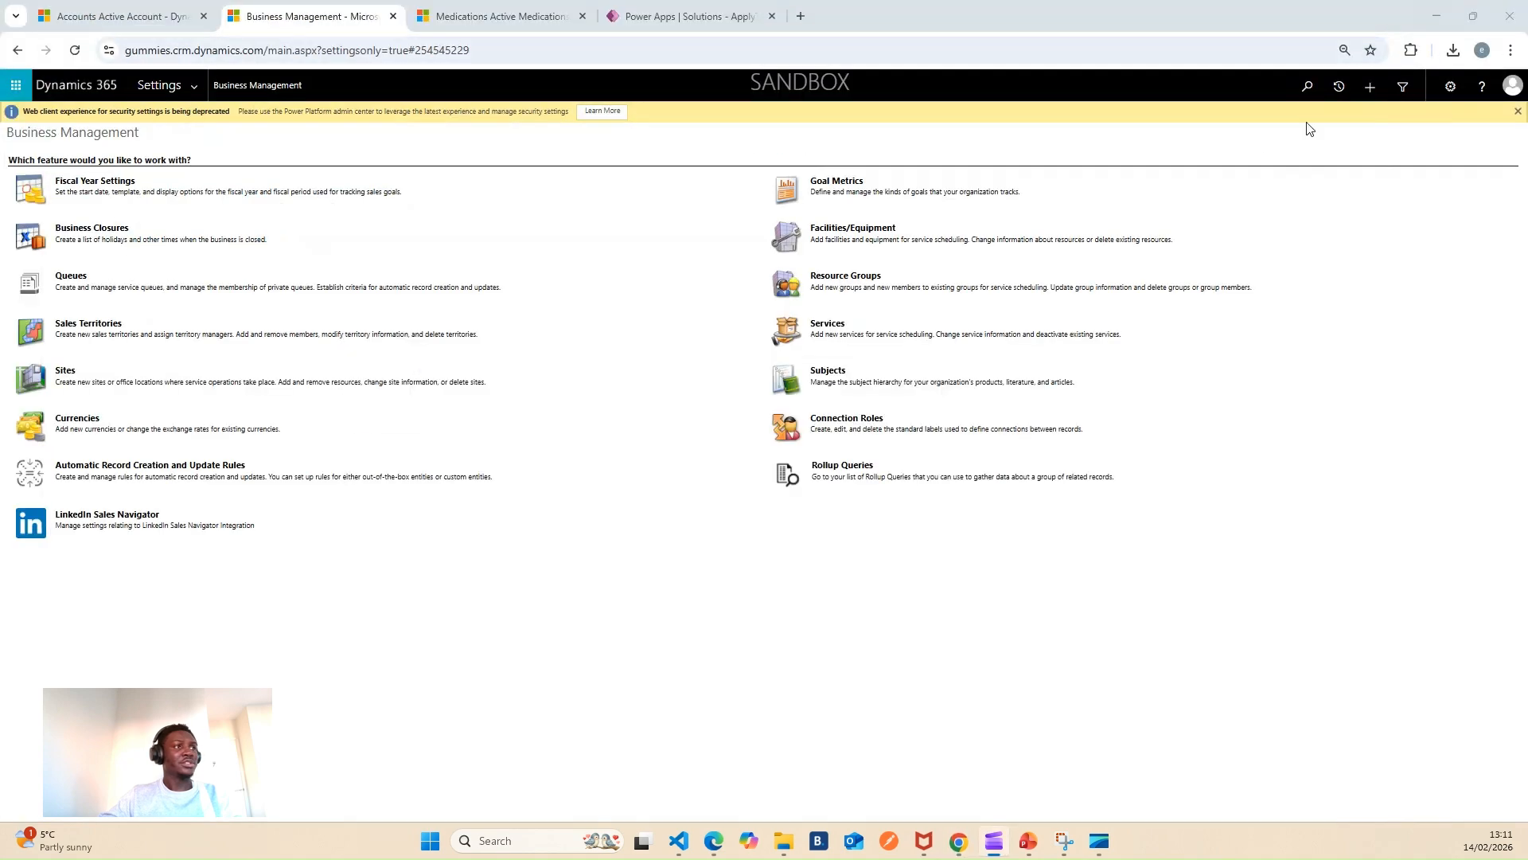
{"action": "left_click", "coordinate": [656, 17]}
{"action": "left_click", "coordinate": [456, 17]}
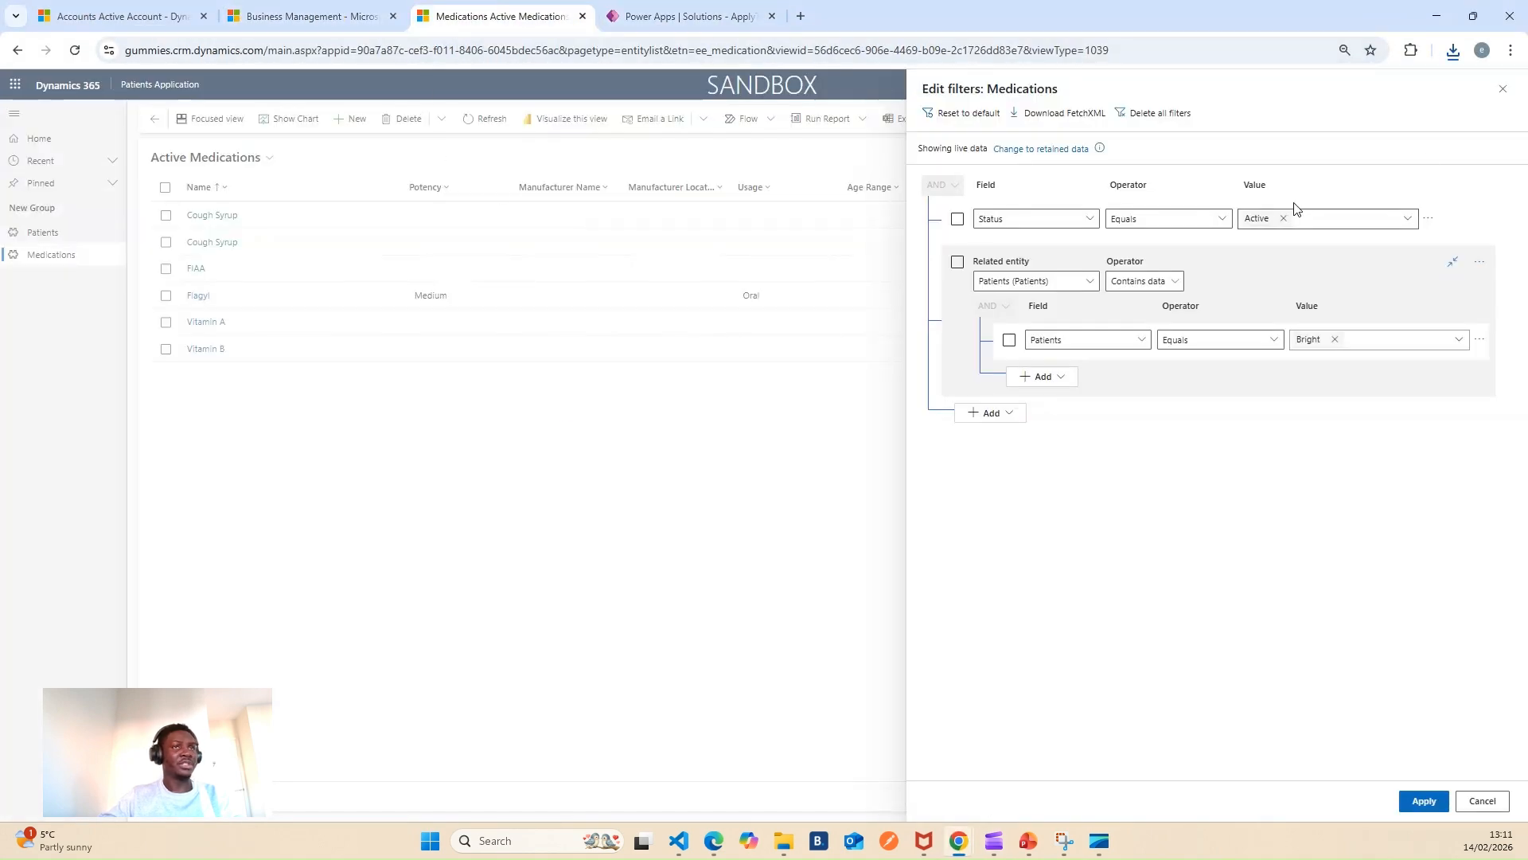
{"action": "left_click", "coordinate": [1503, 88]}
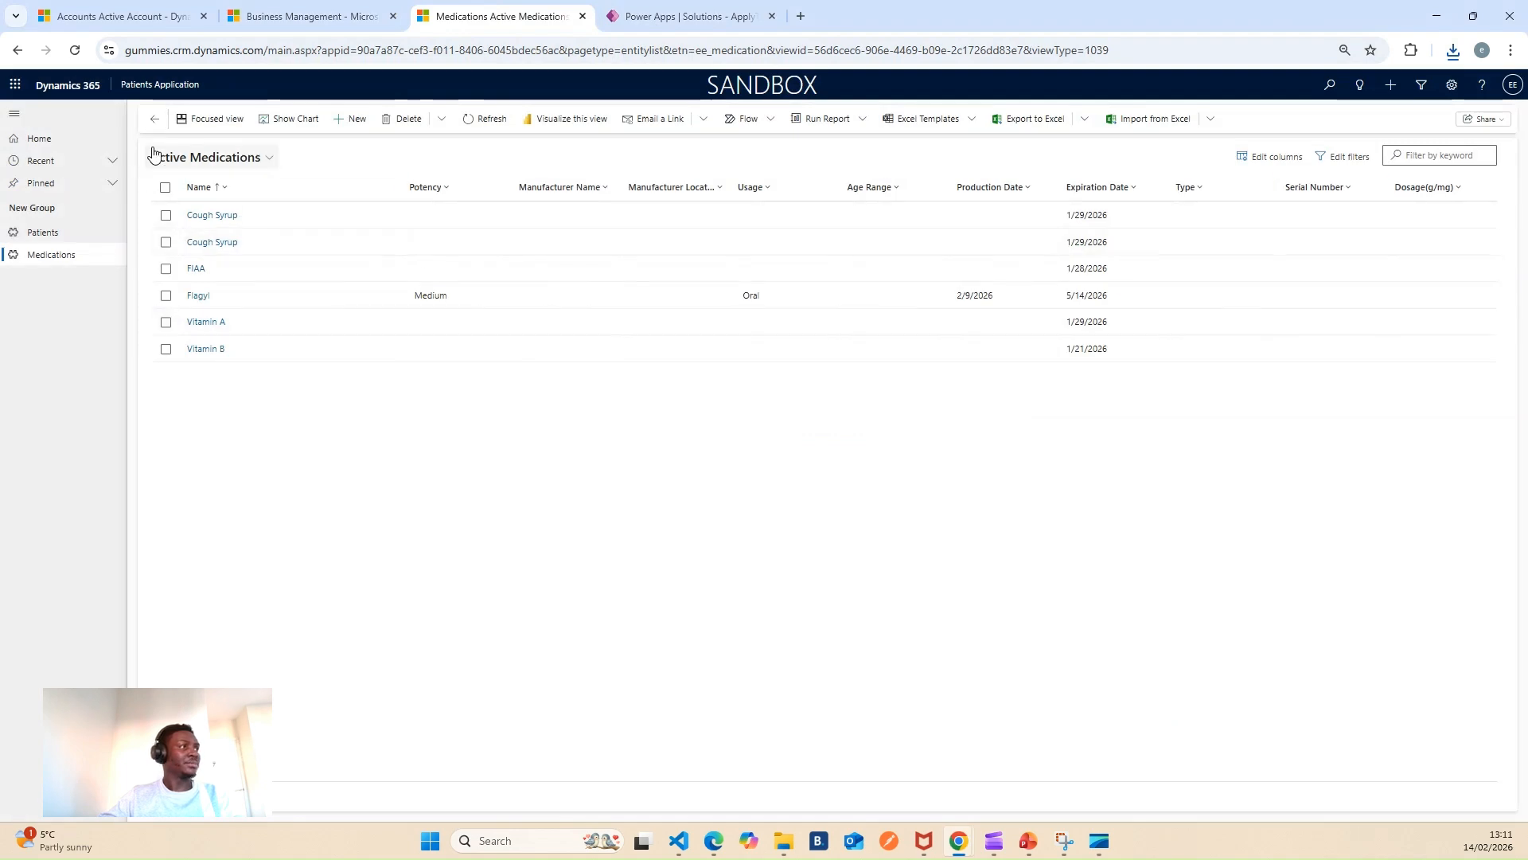
{"action": "left_click", "coordinate": [154, 119]}
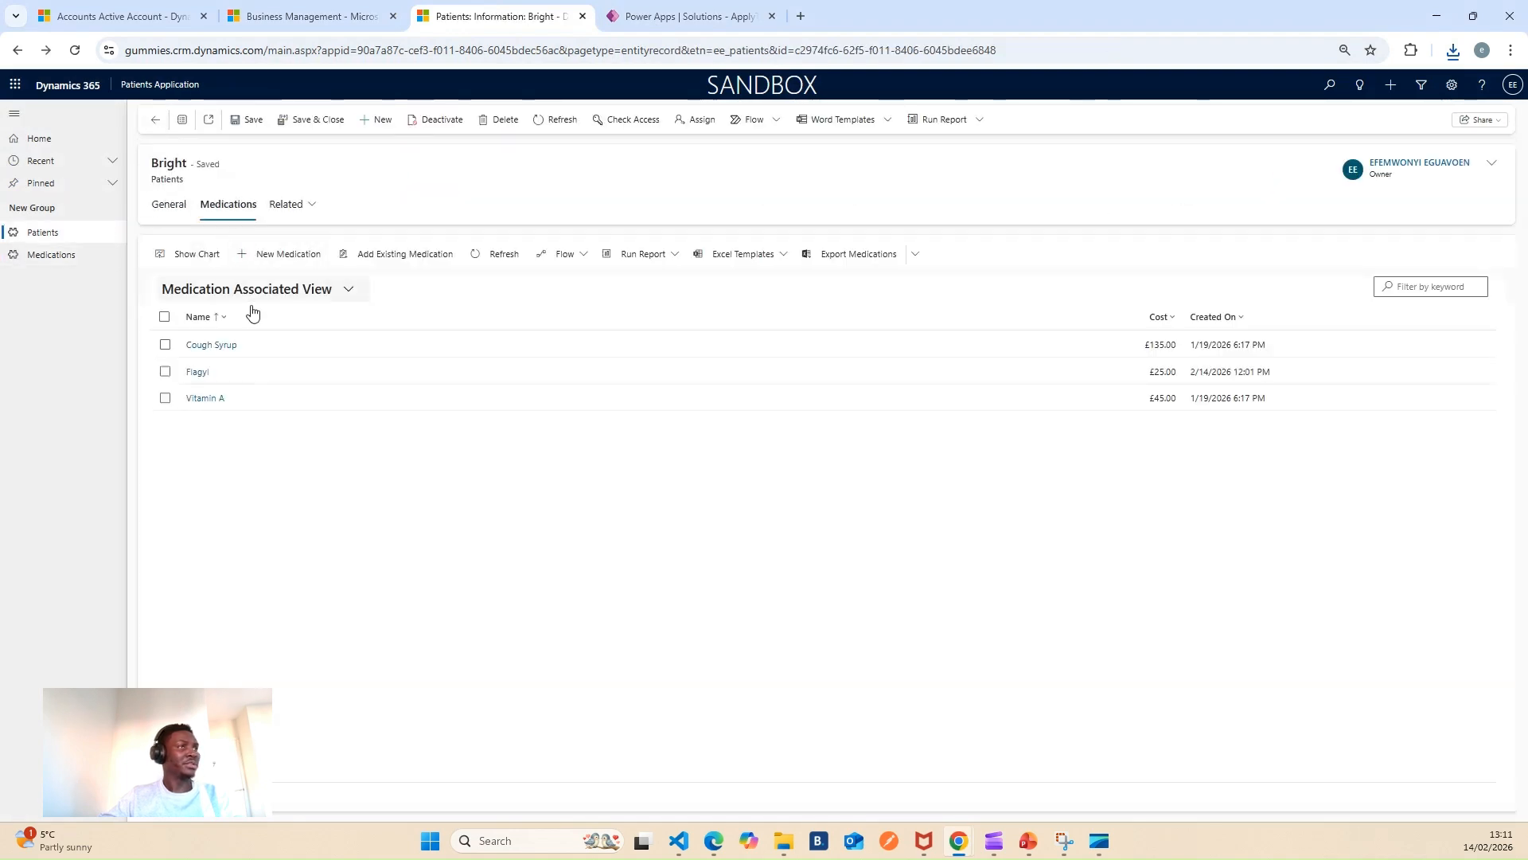
Switch to the flow in Power Apps and paste the copied medication Fetch XML into the List rows action's Fetch Xml Query.
{"action": "left_click", "coordinate": [678, 26]}
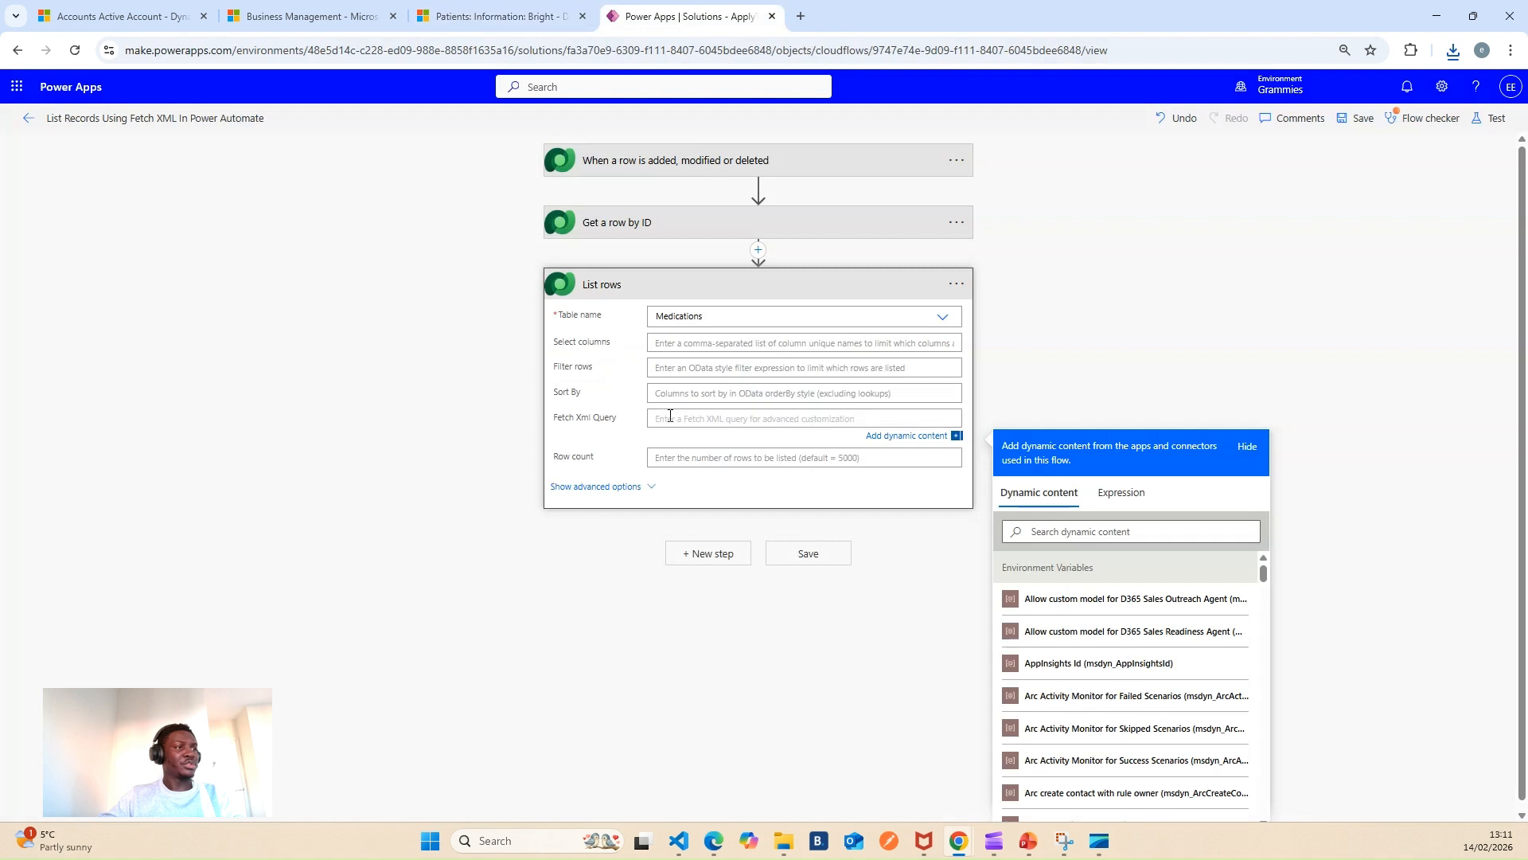
{"action": "key", "text": "ctrl+v"}
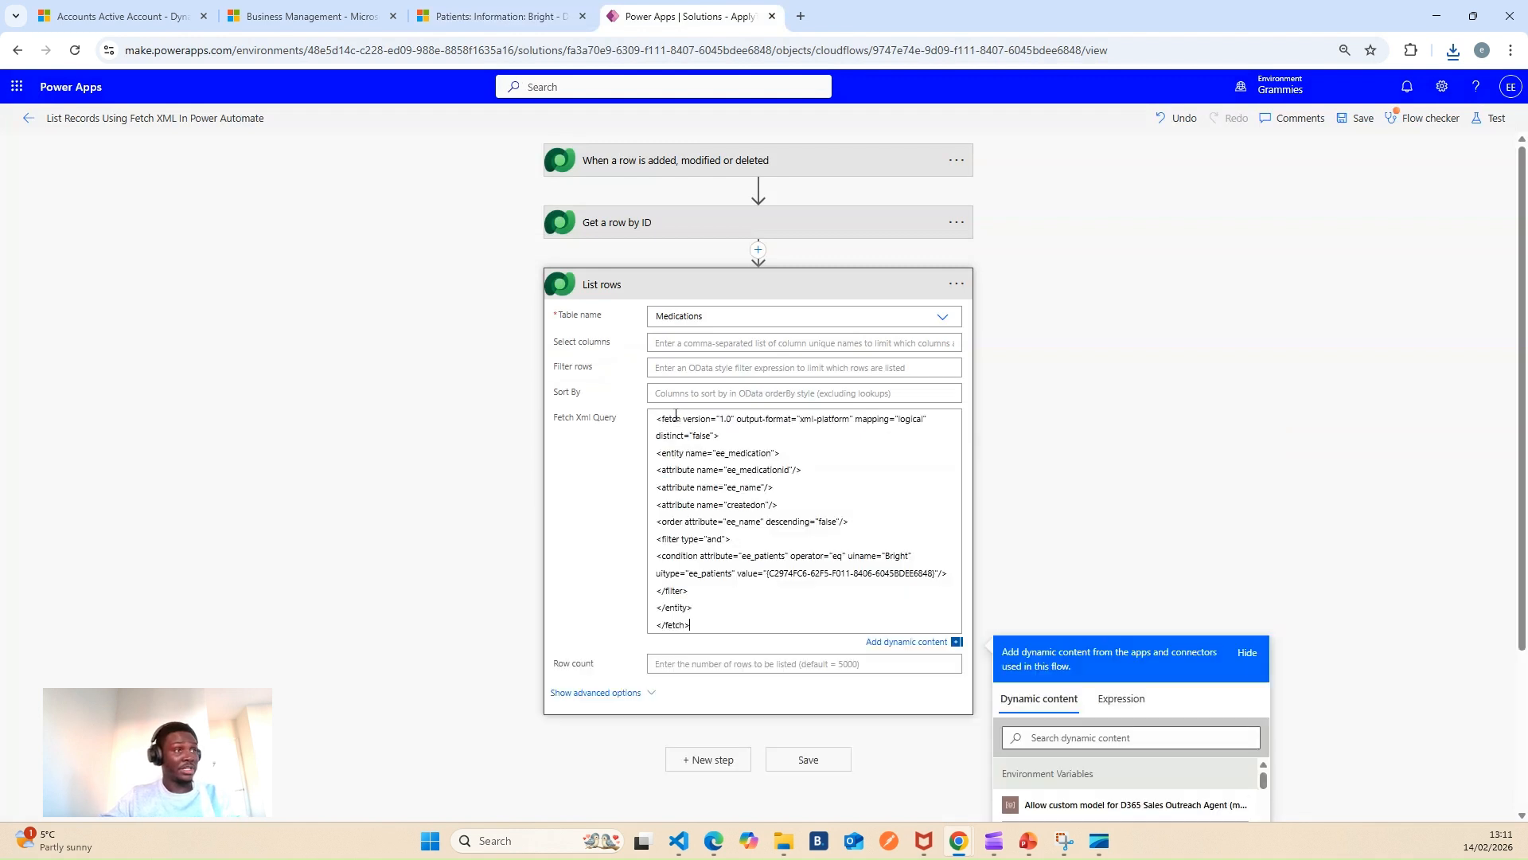
{"action": "scroll", "coordinate": [697, 456], "scroll_direction": "down", "scroll_amount": 2}
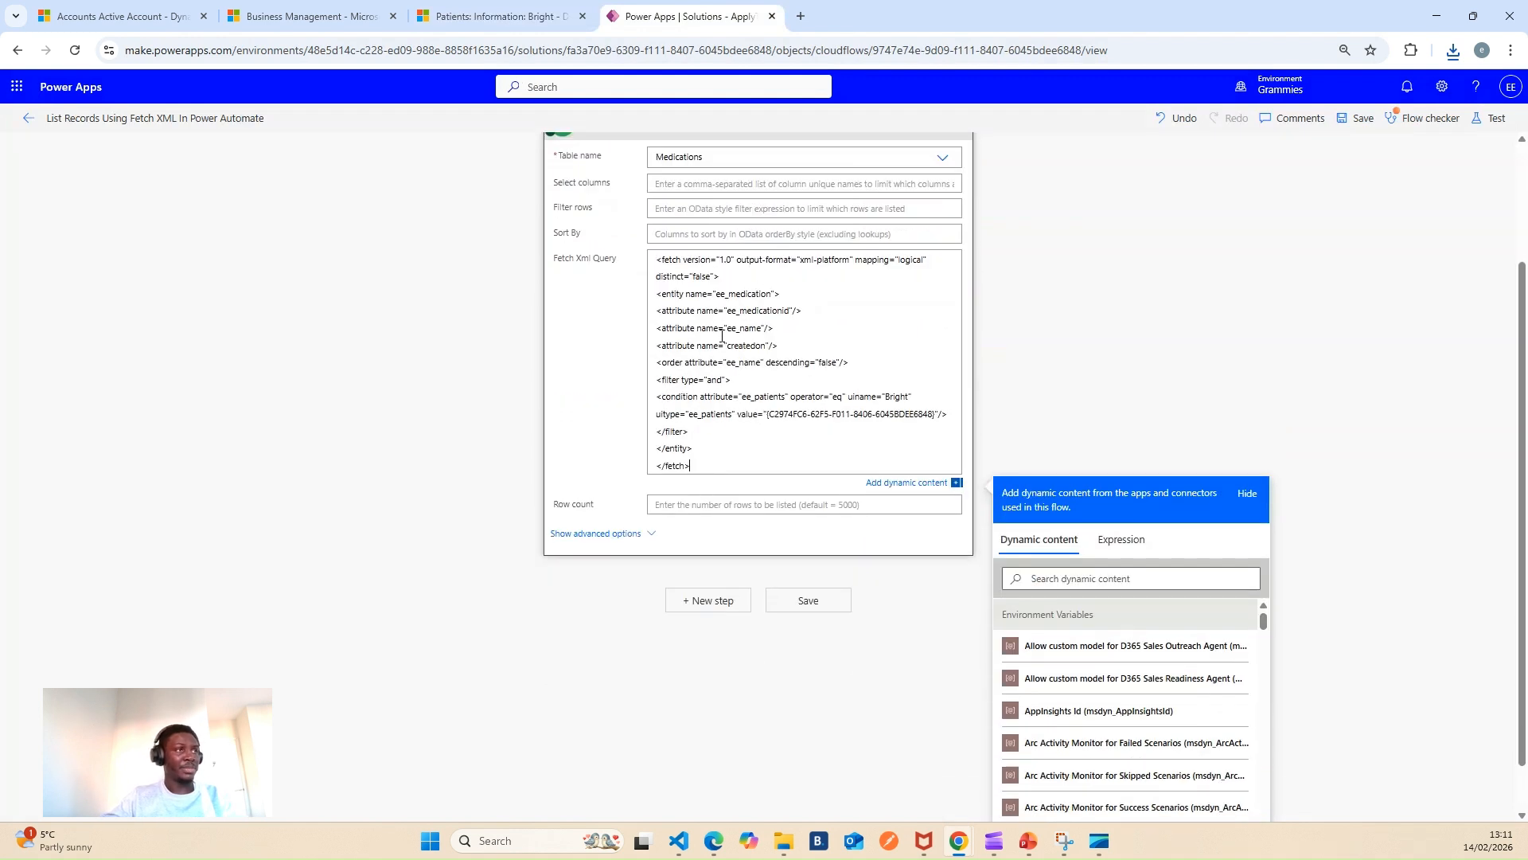
Remove the uiname attribute from the Fetch XML patient condition and set the ee_name order's descending attribute to true.
{"action": "scroll", "coordinate": [734, 363], "scroll_direction": "up", "scroll_amount": 1}
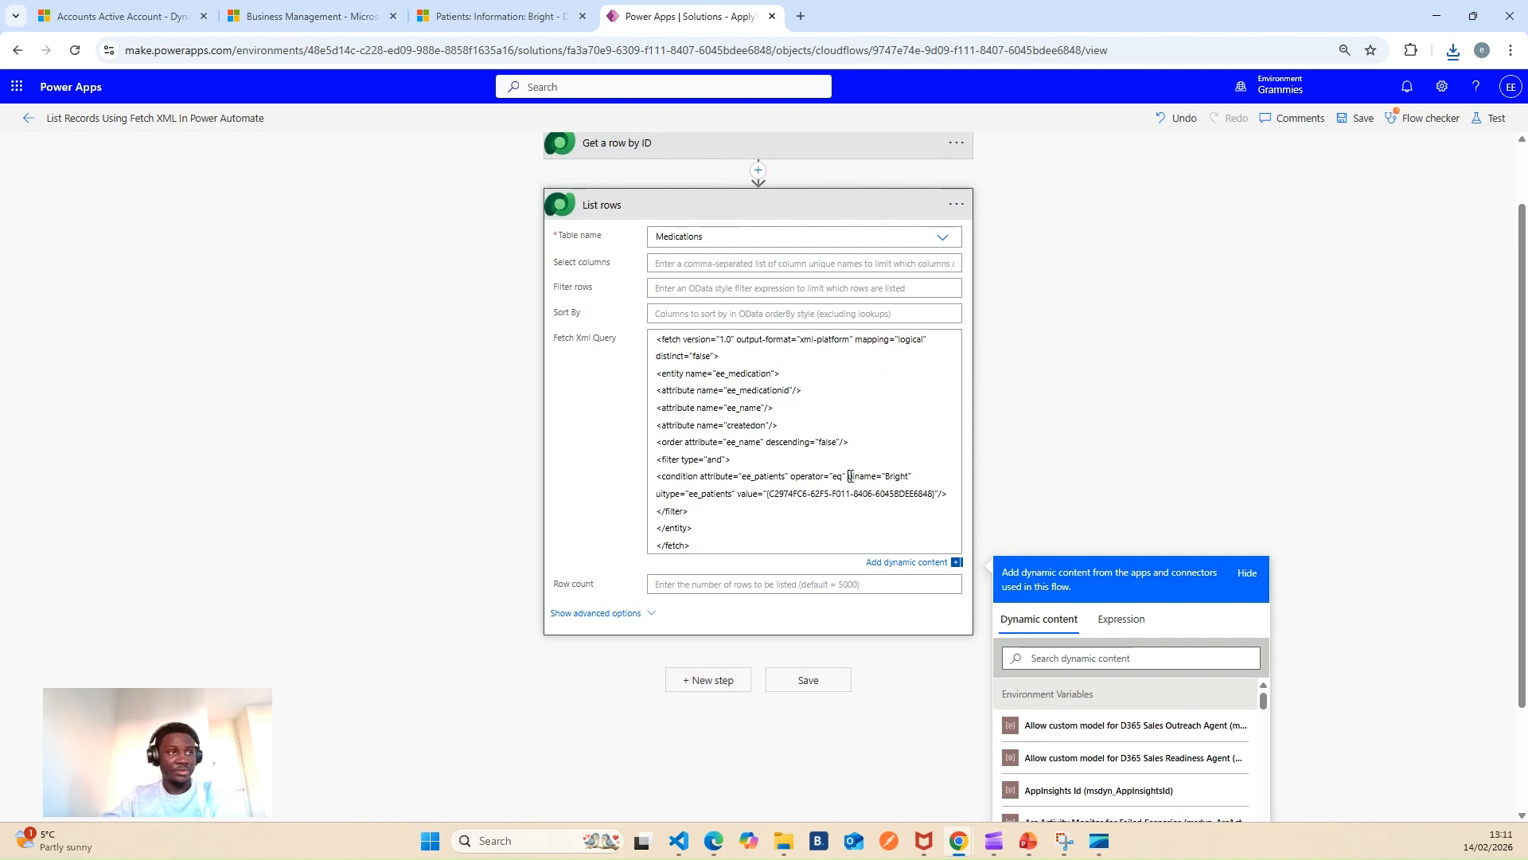
{"action": "left_click_drag", "start_coordinate": [849, 476], "coordinate": [915, 476]}
{"action": "key", "text": "BackSpace"}
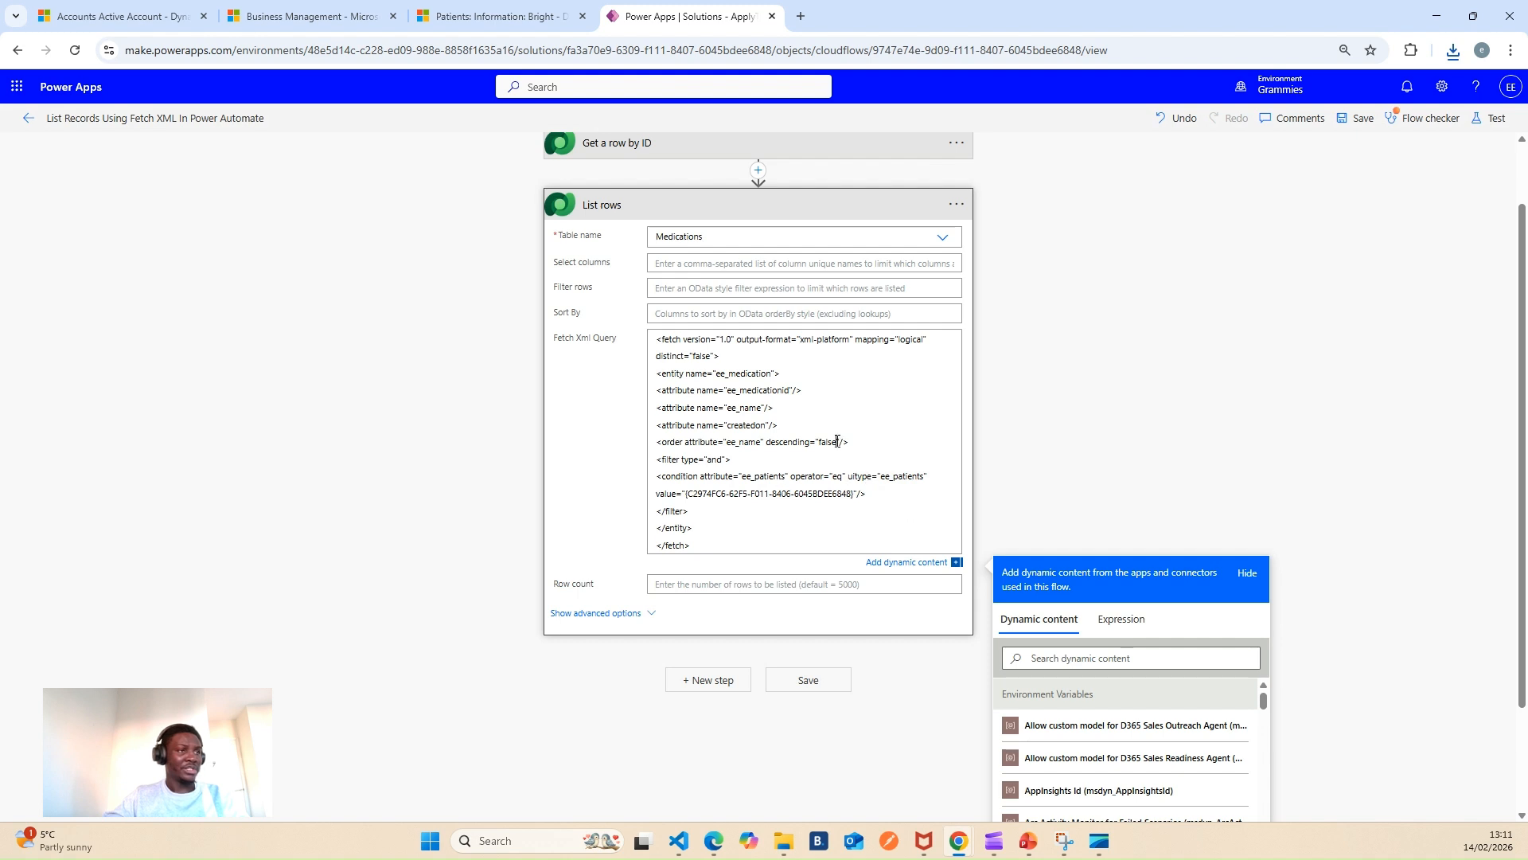
{"action": "key", "text": "BackSpace"}
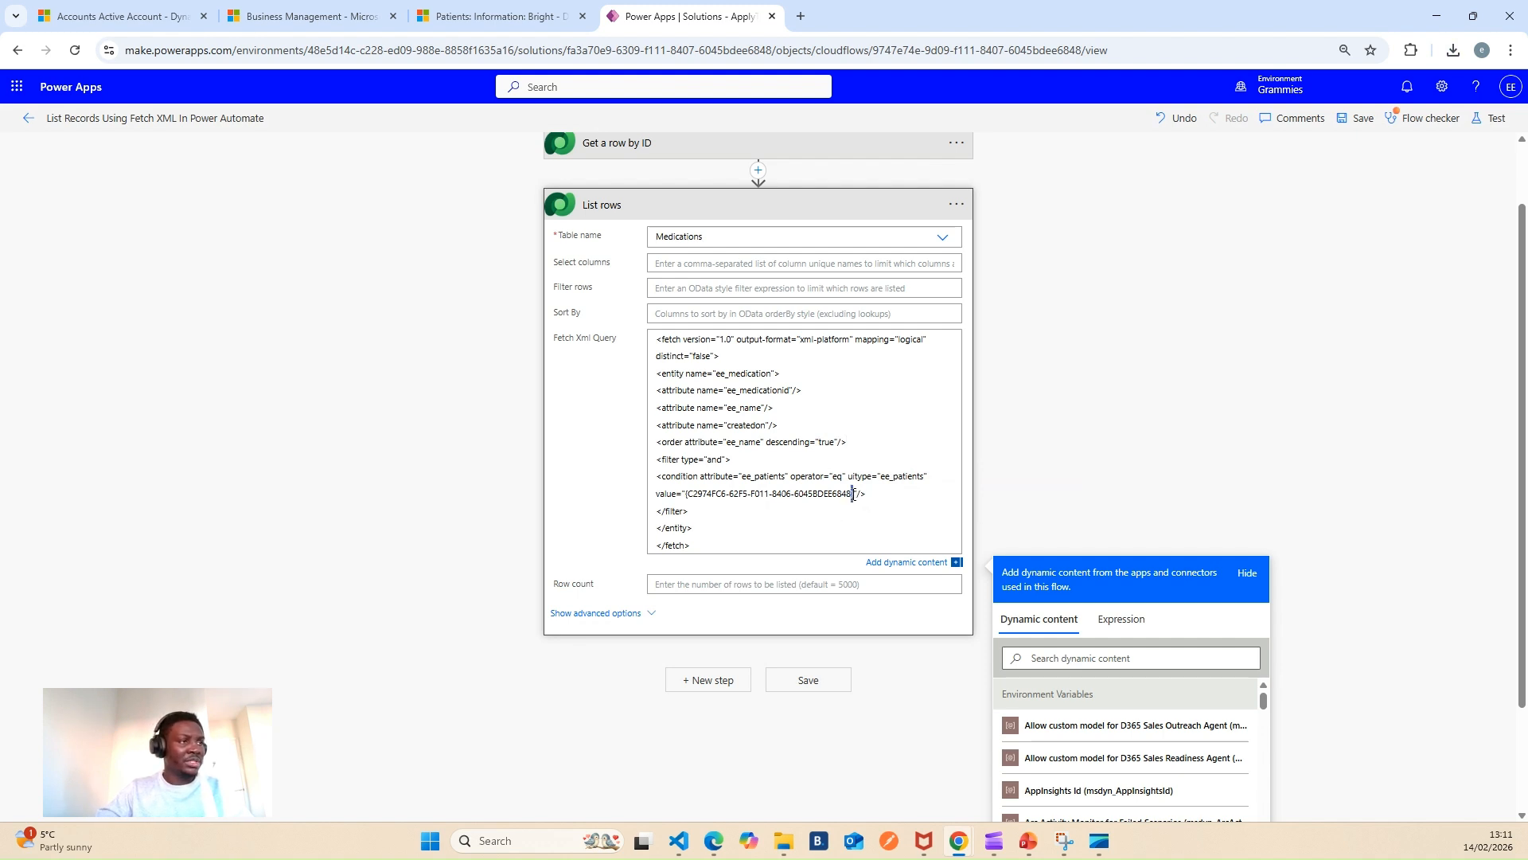
Replace the hard-coded patient ID in the Fetch XML condition with the Patients unique identifier from Get a row by ID, and save the flow.
{"action": "left_click_drag", "start_coordinate": [853, 494], "coordinate": [689, 494]}
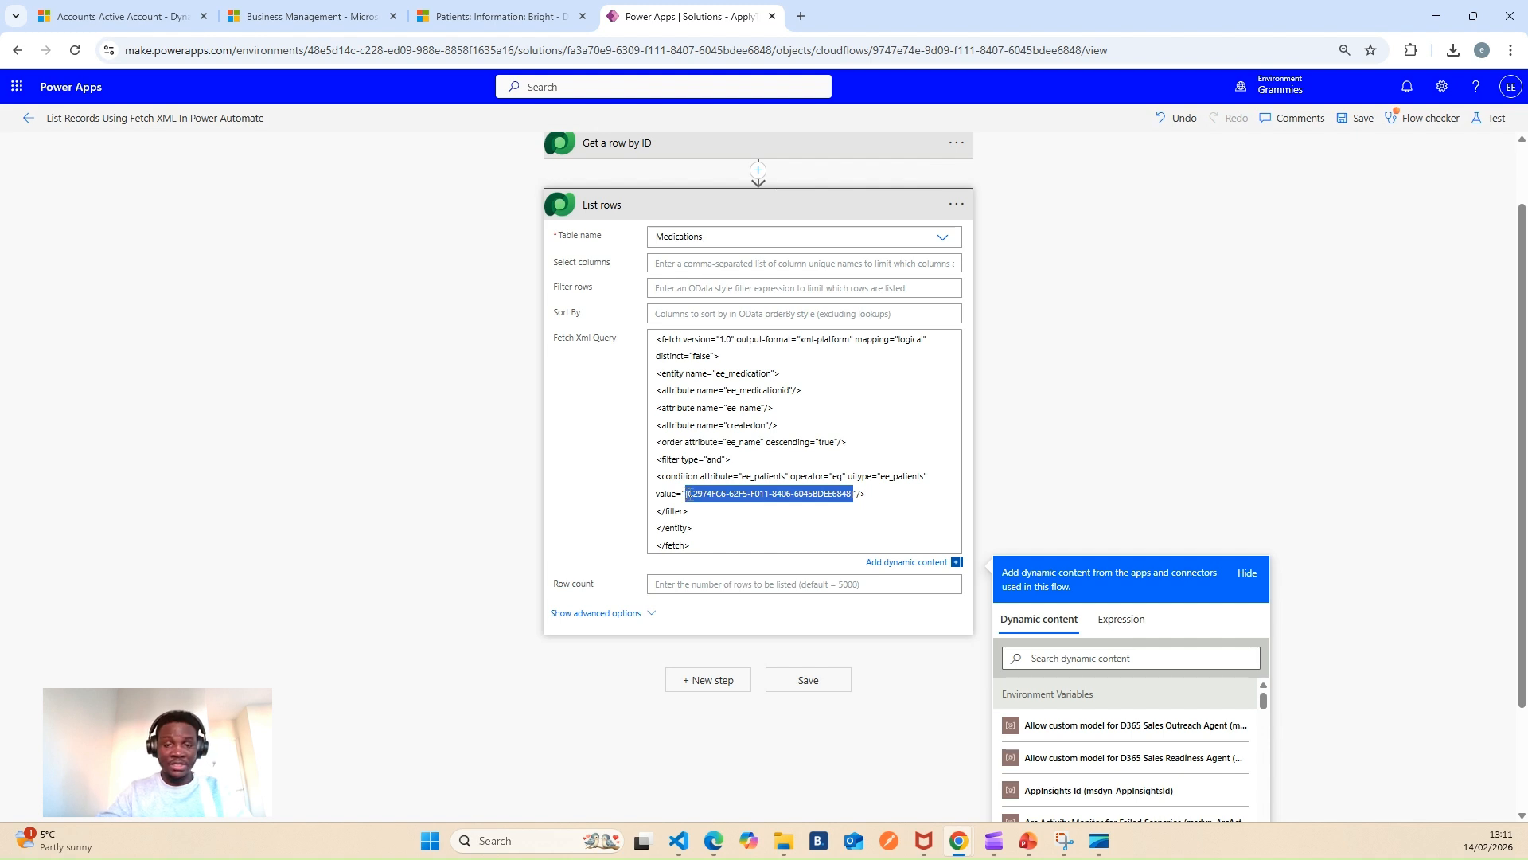
{"action": "key", "text": "BackSpace"}
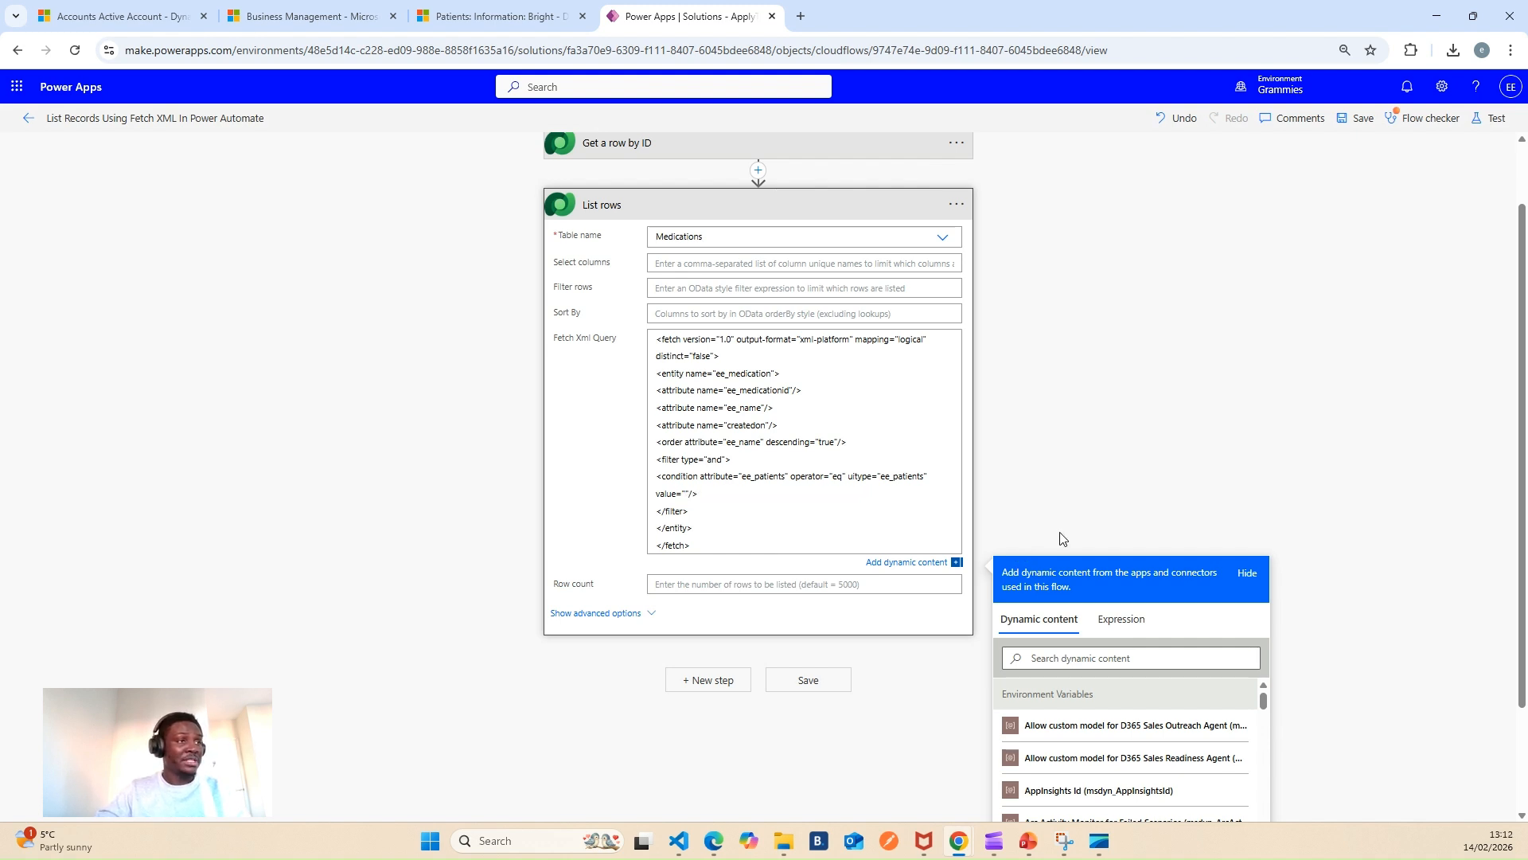
{"action": "scroll", "coordinate": [1062, 539], "scroll_direction": "down", "scroll_amount": 2}
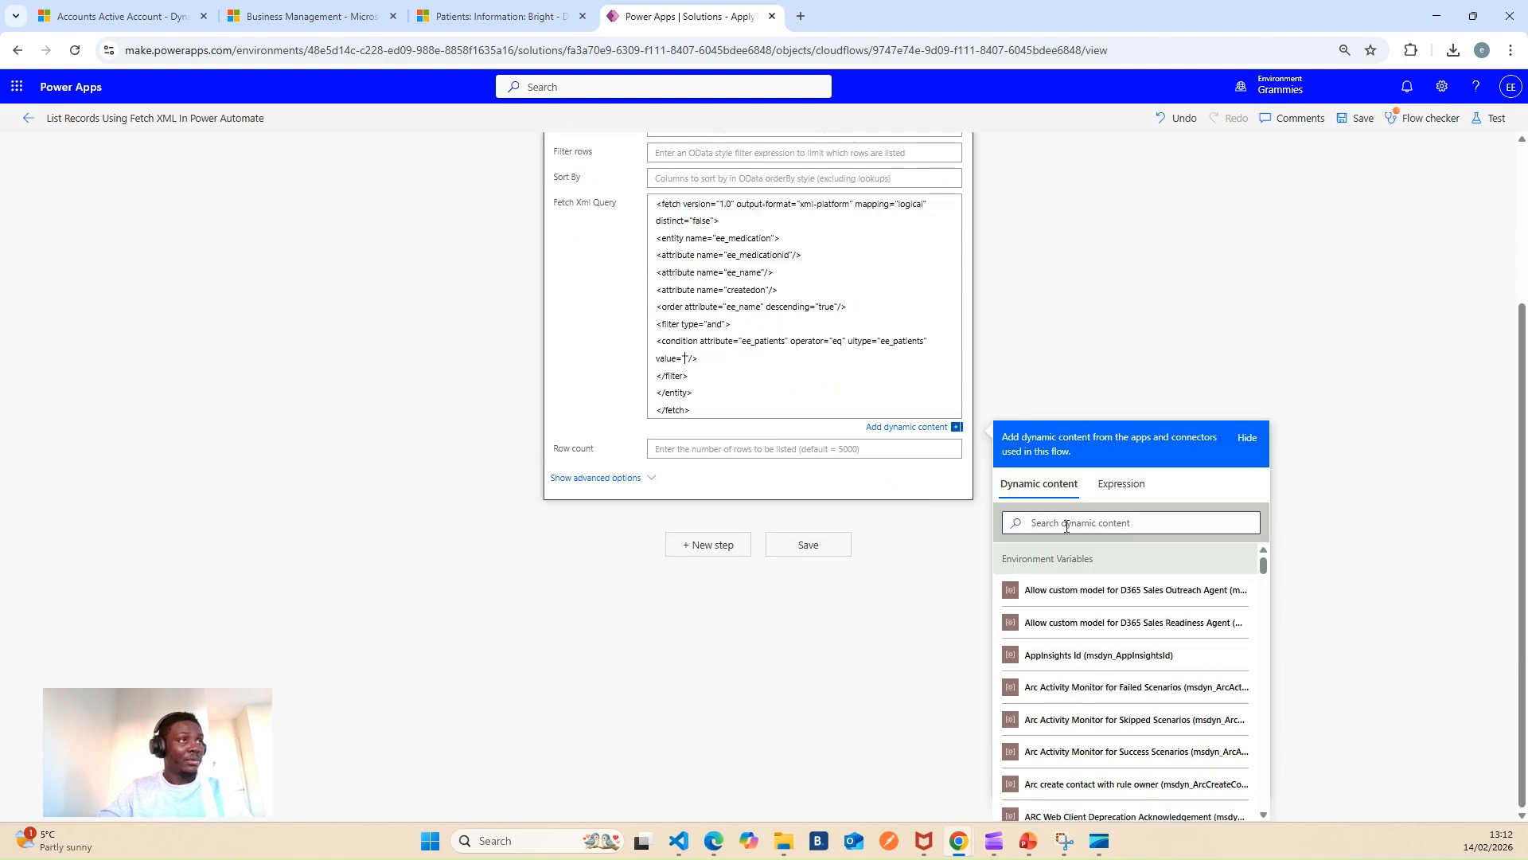
{"action": "scroll", "coordinate": [1085, 605], "scroll_direction": "down", "scroll_amount": 8}
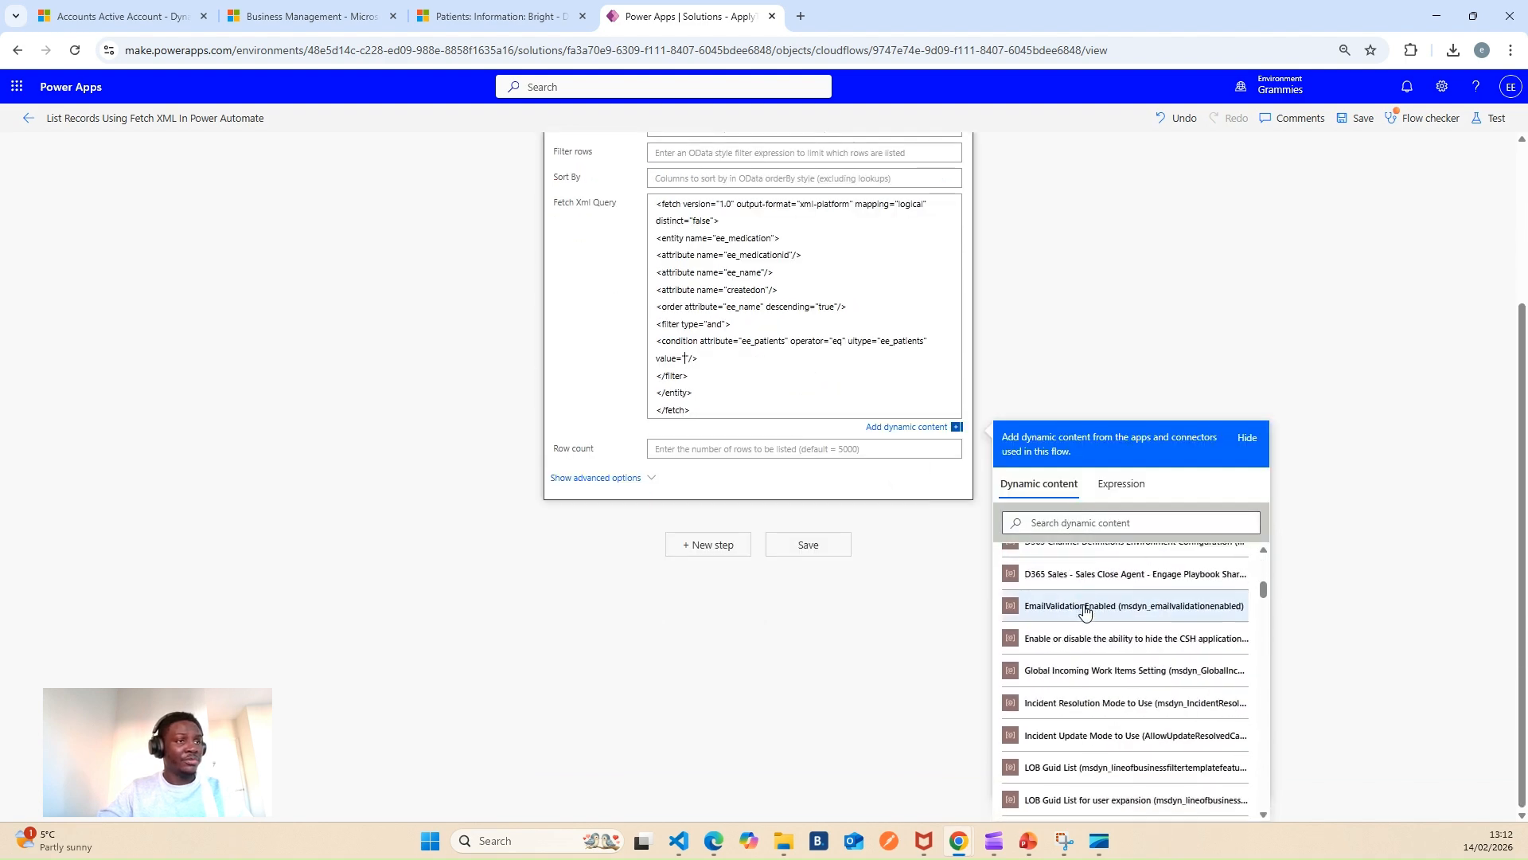
{"action": "scroll", "coordinate": [1078, 619], "scroll_direction": "up", "scroll_amount": 5}
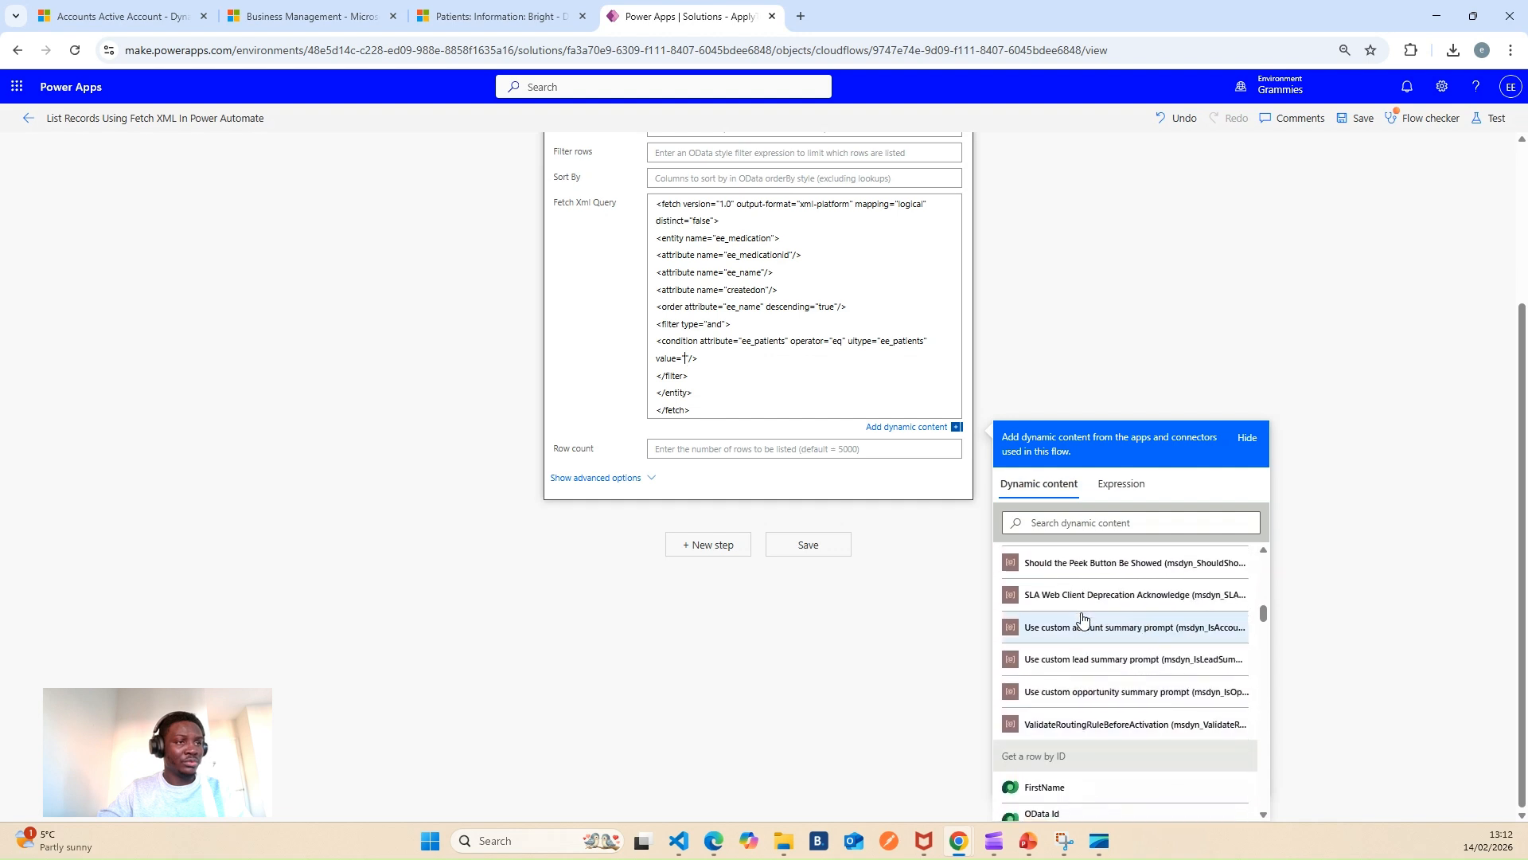
{"action": "scroll", "coordinate": [1075, 629], "scroll_direction": "down", "scroll_amount": 3}
{"action": "scroll", "coordinate": [1059, 603], "scroll_direction": "up", "scroll_amount": 1}
{"action": "scroll", "coordinate": [1067, 617], "scroll_direction": "down", "scroll_amount": 3}
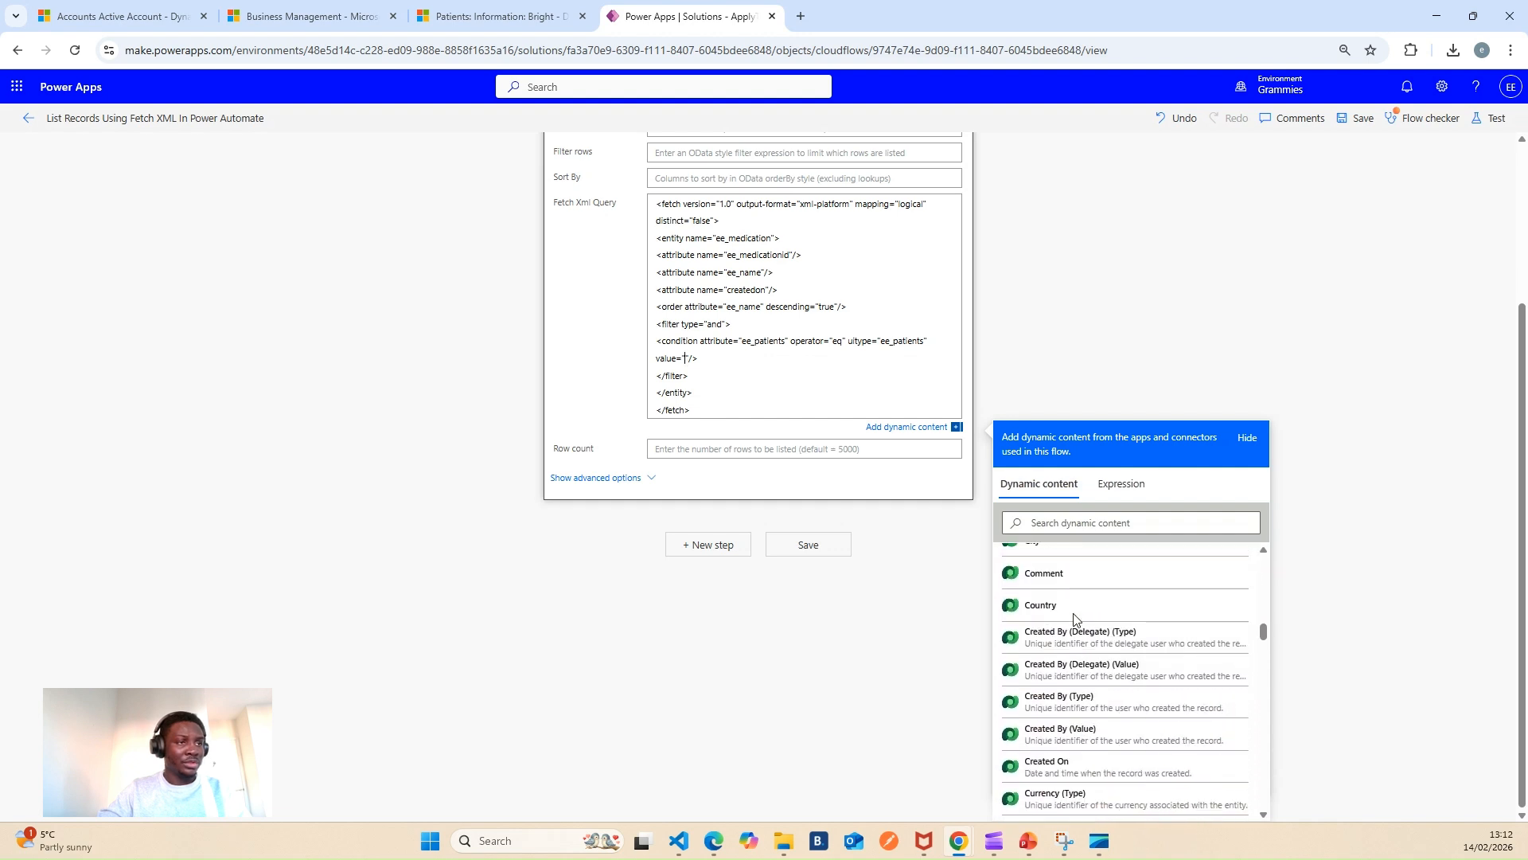
{"action": "scroll", "coordinate": [1074, 628], "scroll_direction": "down", "scroll_amount": 1}
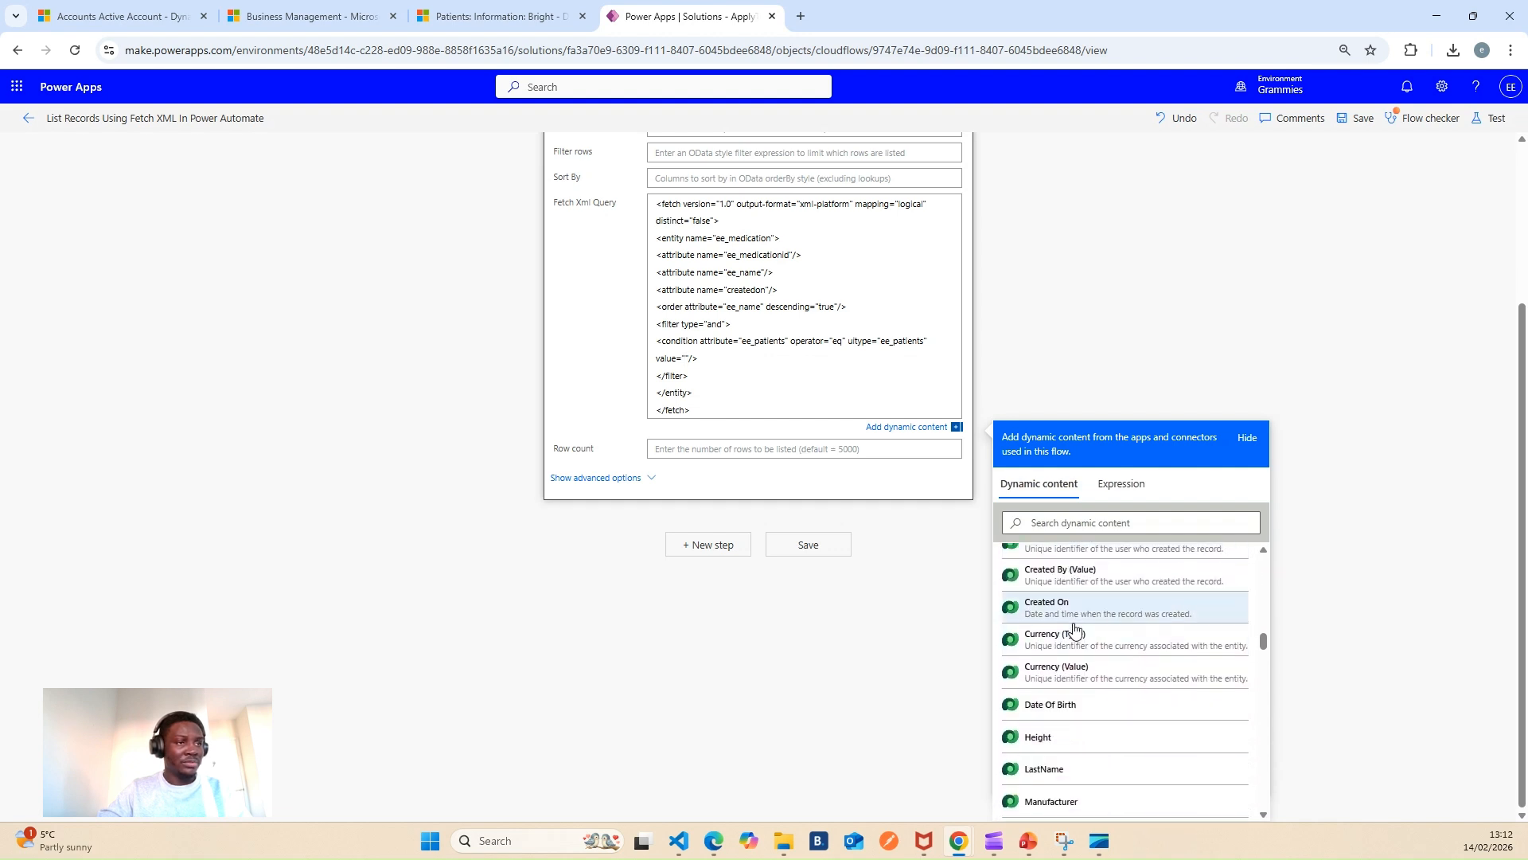
{"action": "scroll", "coordinate": [1076, 625], "scroll_direction": "up", "scroll_amount": 2}
{"action": "scroll", "coordinate": [1074, 629], "scroll_direction": "down", "scroll_amount": 5}
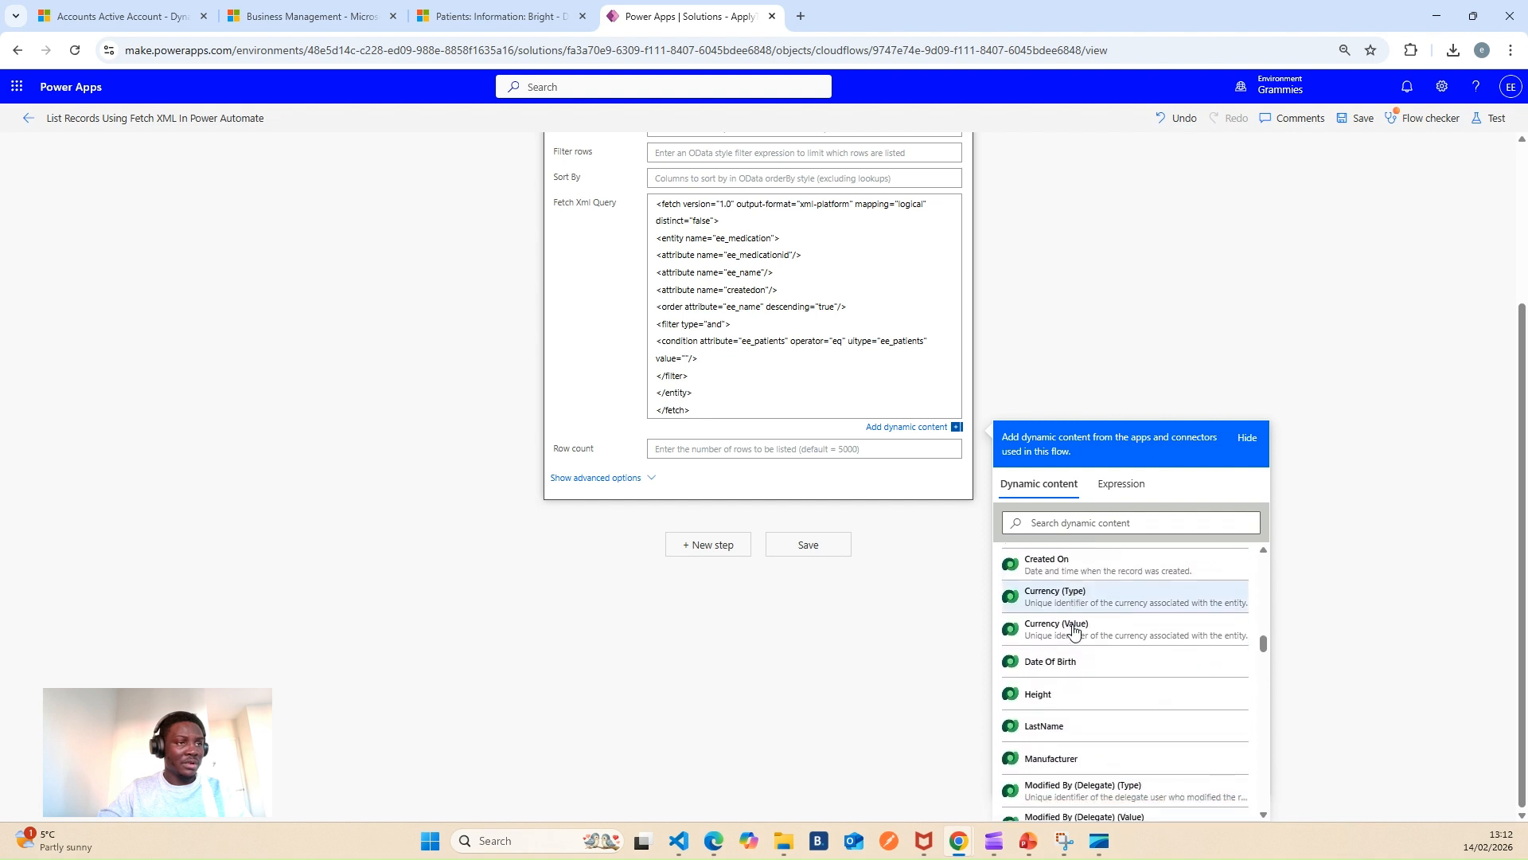
{"action": "scroll", "coordinate": [1073, 630], "scroll_direction": "down", "scroll_amount": 10}
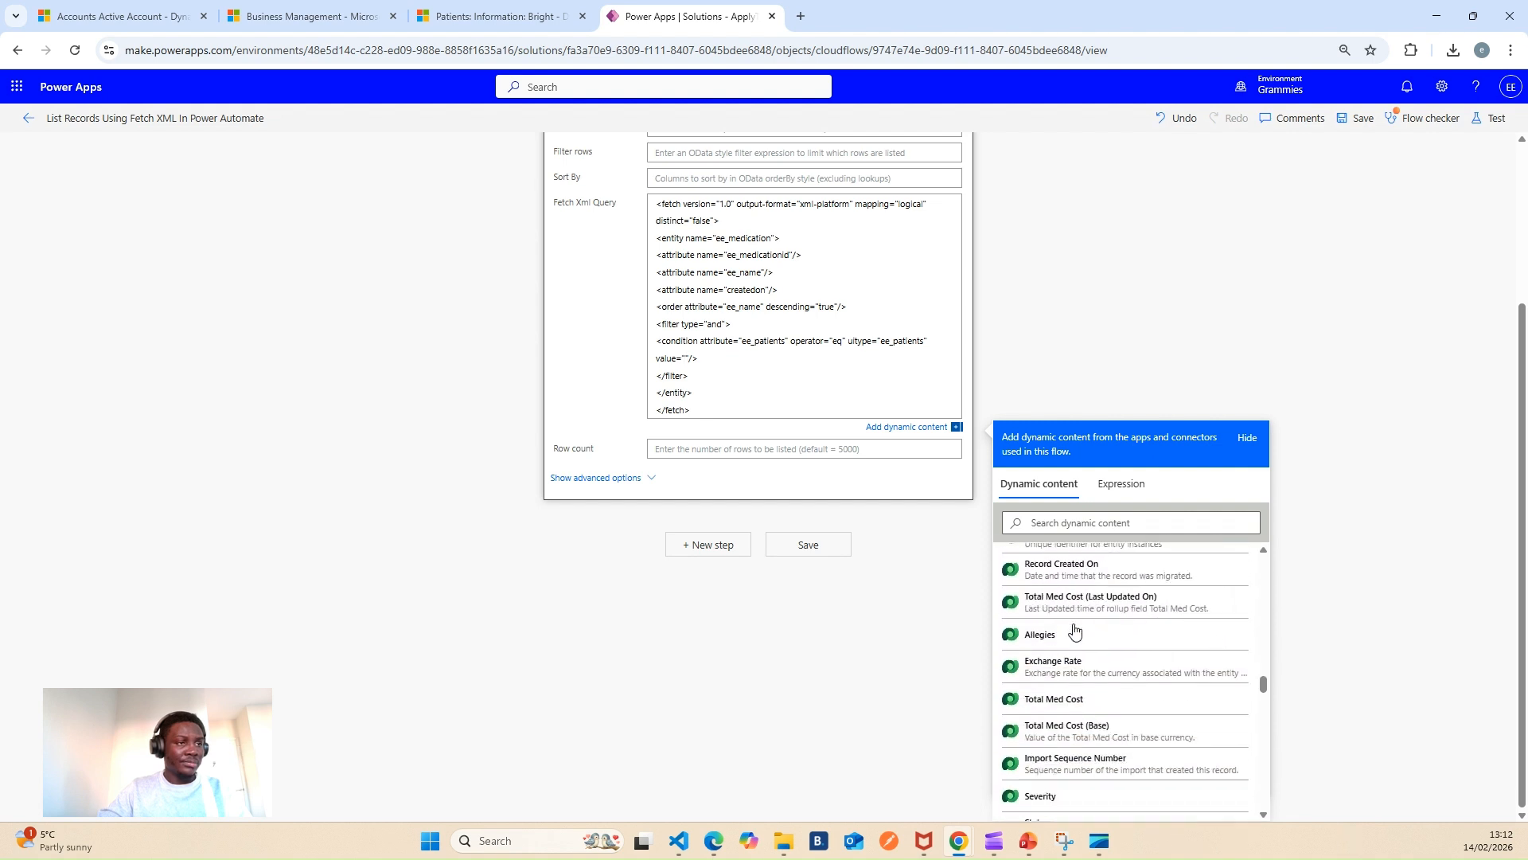
{"action": "scroll", "coordinate": [1074, 629], "scroll_direction": "down", "scroll_amount": 10}
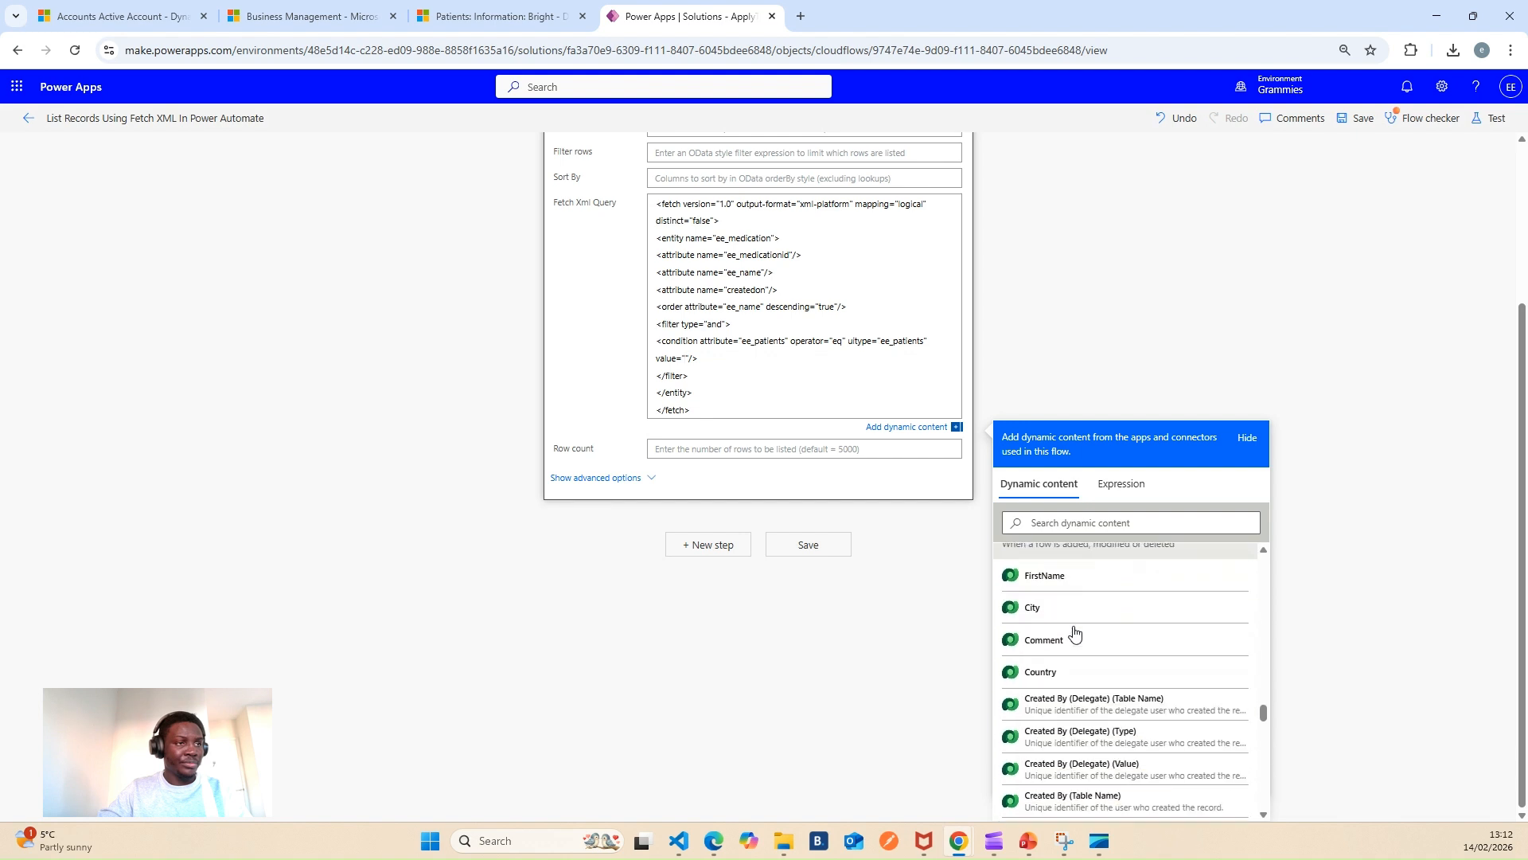
{"action": "scroll", "coordinate": [1074, 629], "scroll_direction": "up", "scroll_amount": 2}
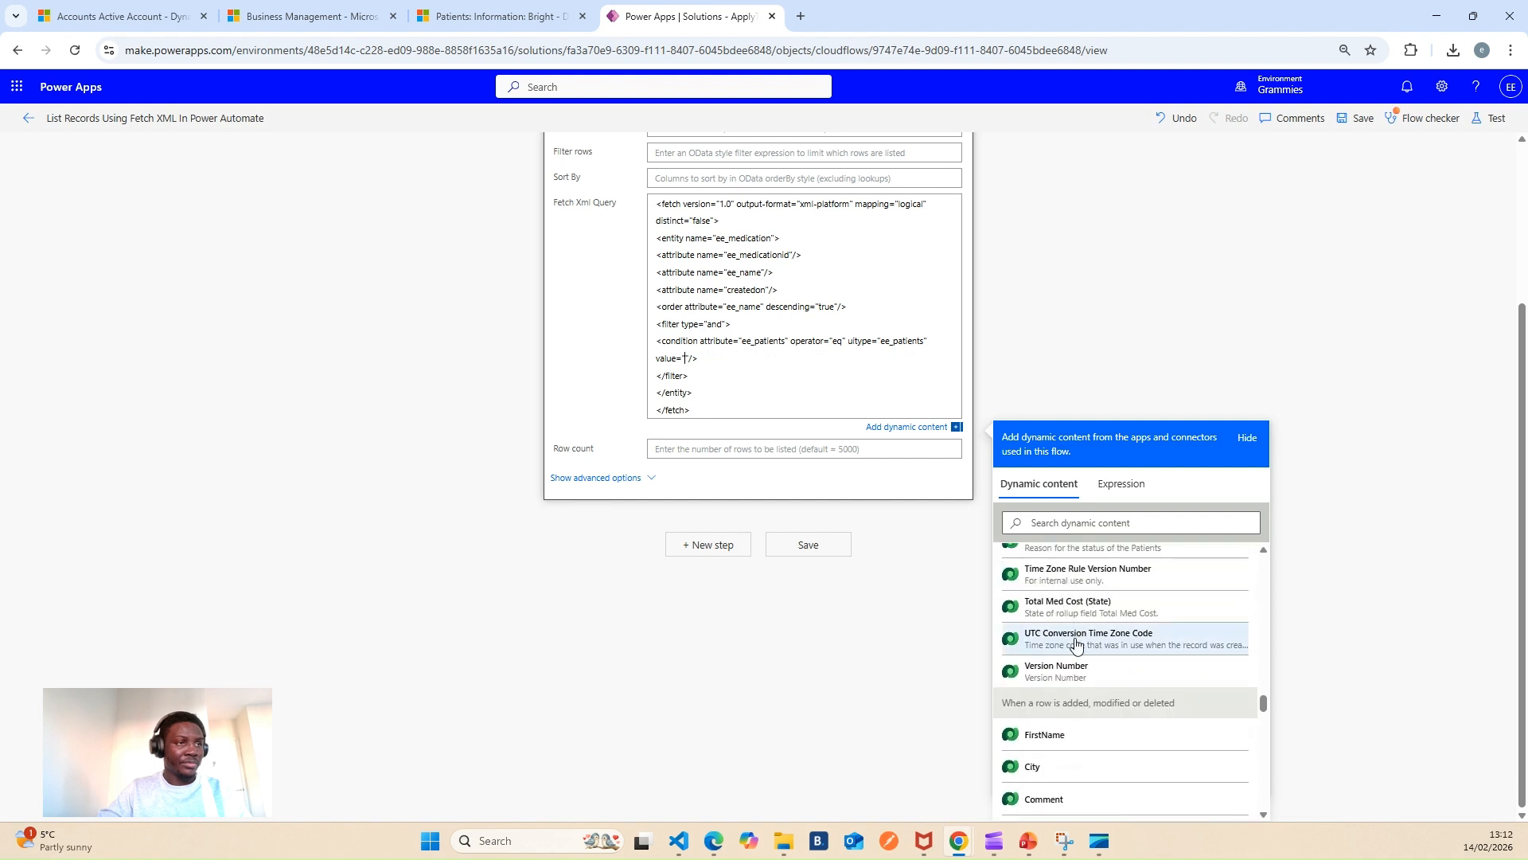
{"action": "scroll", "coordinate": [1070, 649], "scroll_direction": "up", "scroll_amount": 3}
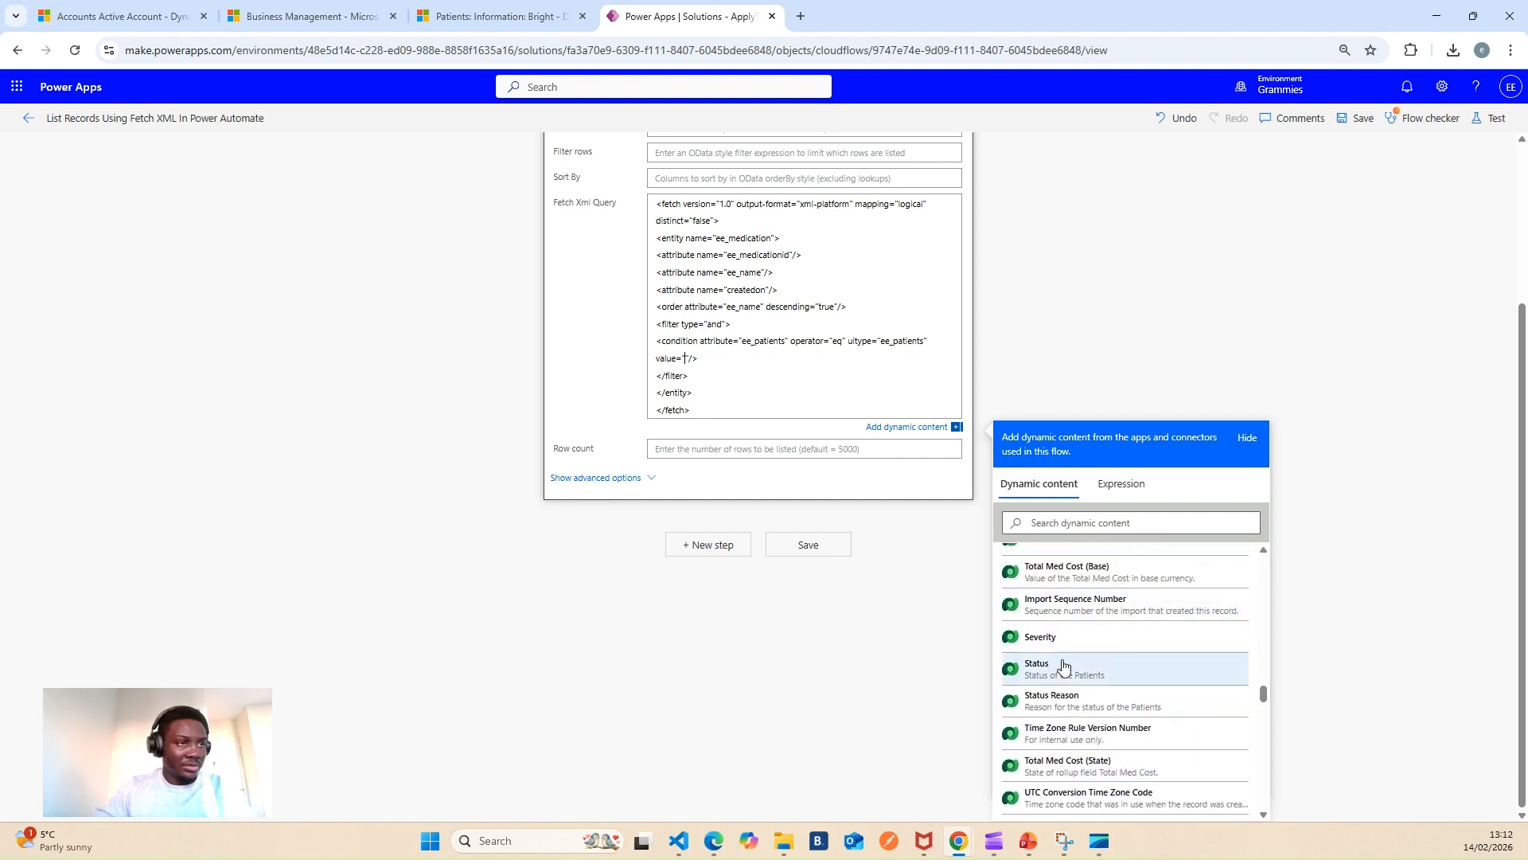
{"action": "scroll", "coordinate": [1081, 686], "scroll_direction": "up", "scroll_amount": 3}
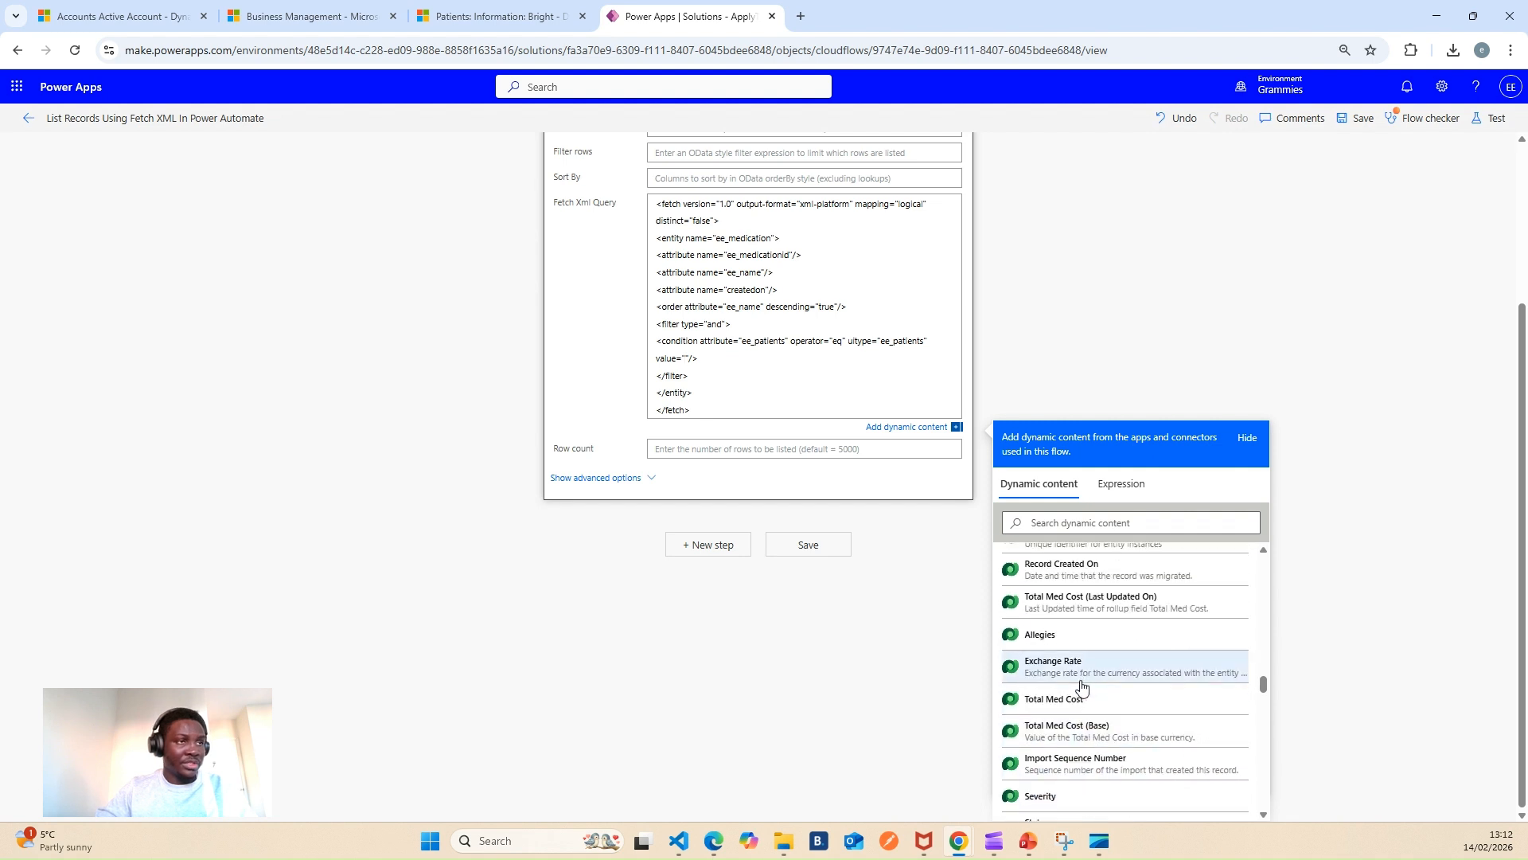
{"action": "left_click", "coordinate": [1037, 518]}
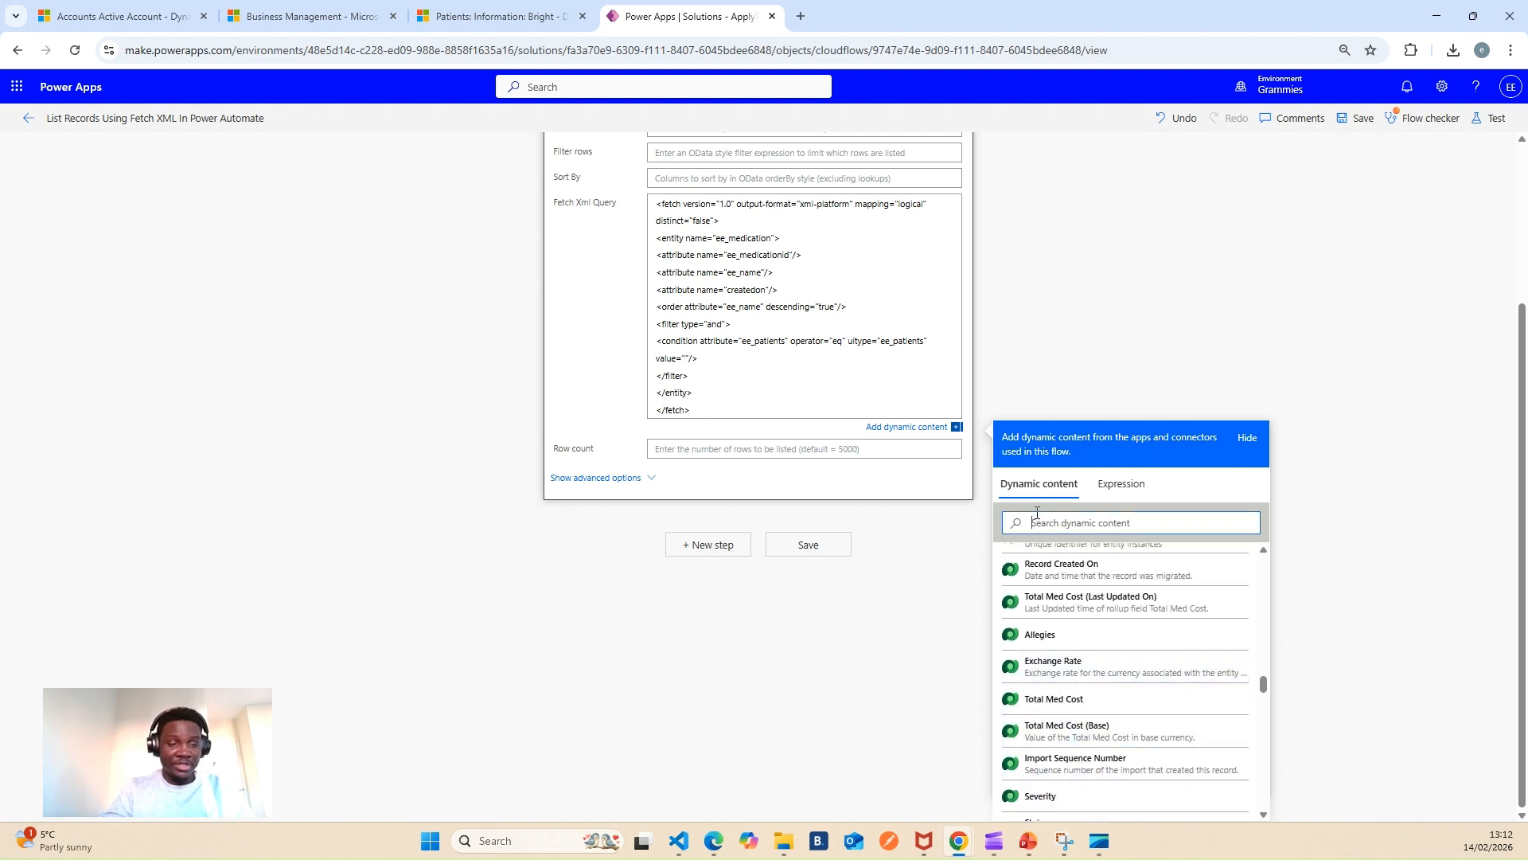
{"action": "type", "text": "uniq"}
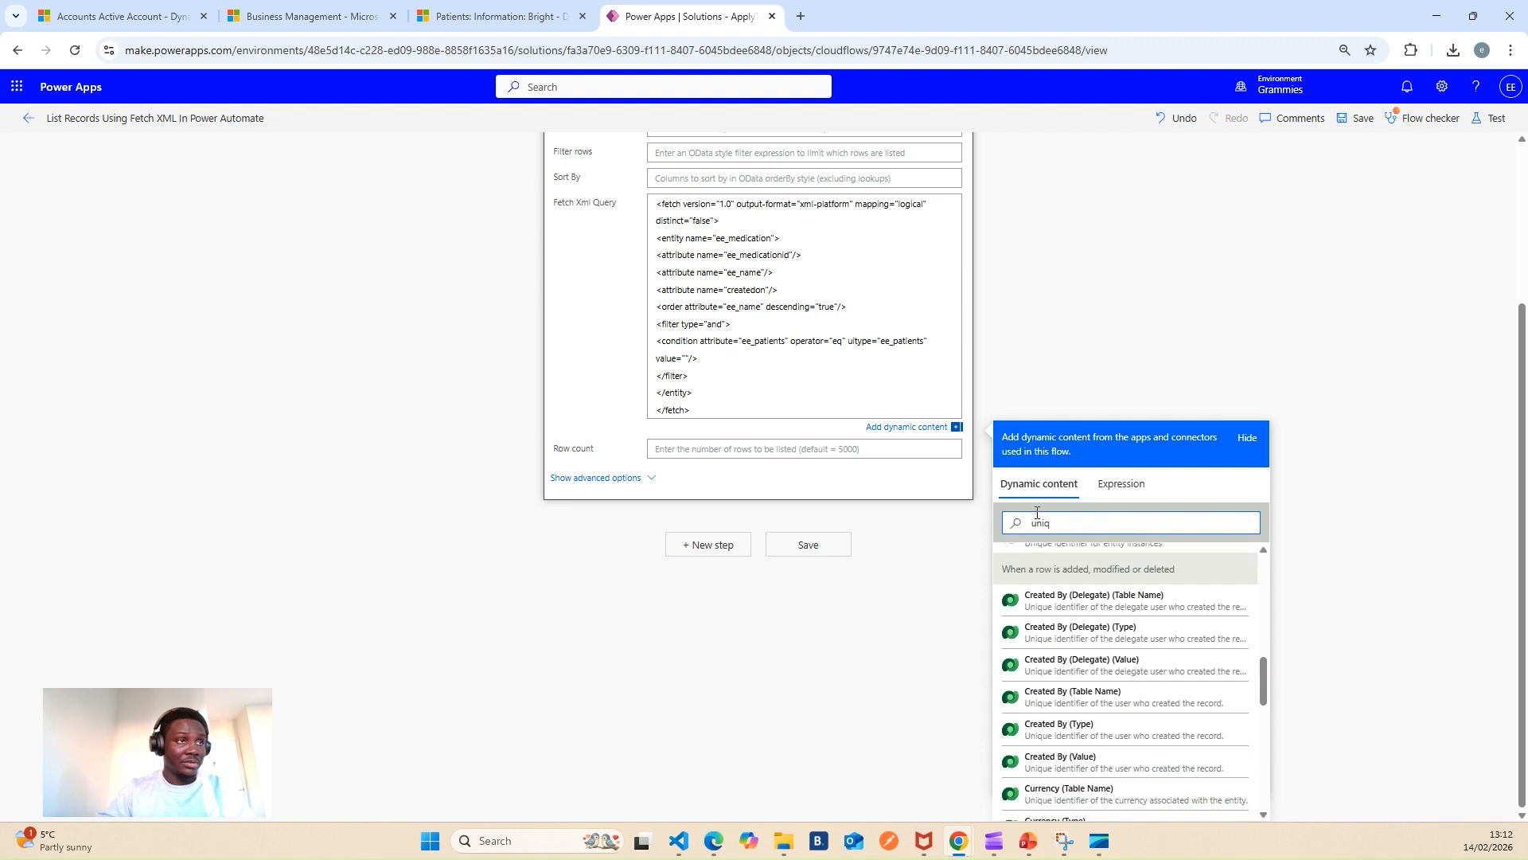
{"action": "scroll", "coordinate": [1146, 648], "scroll_direction": "up", "scroll_amount": 3}
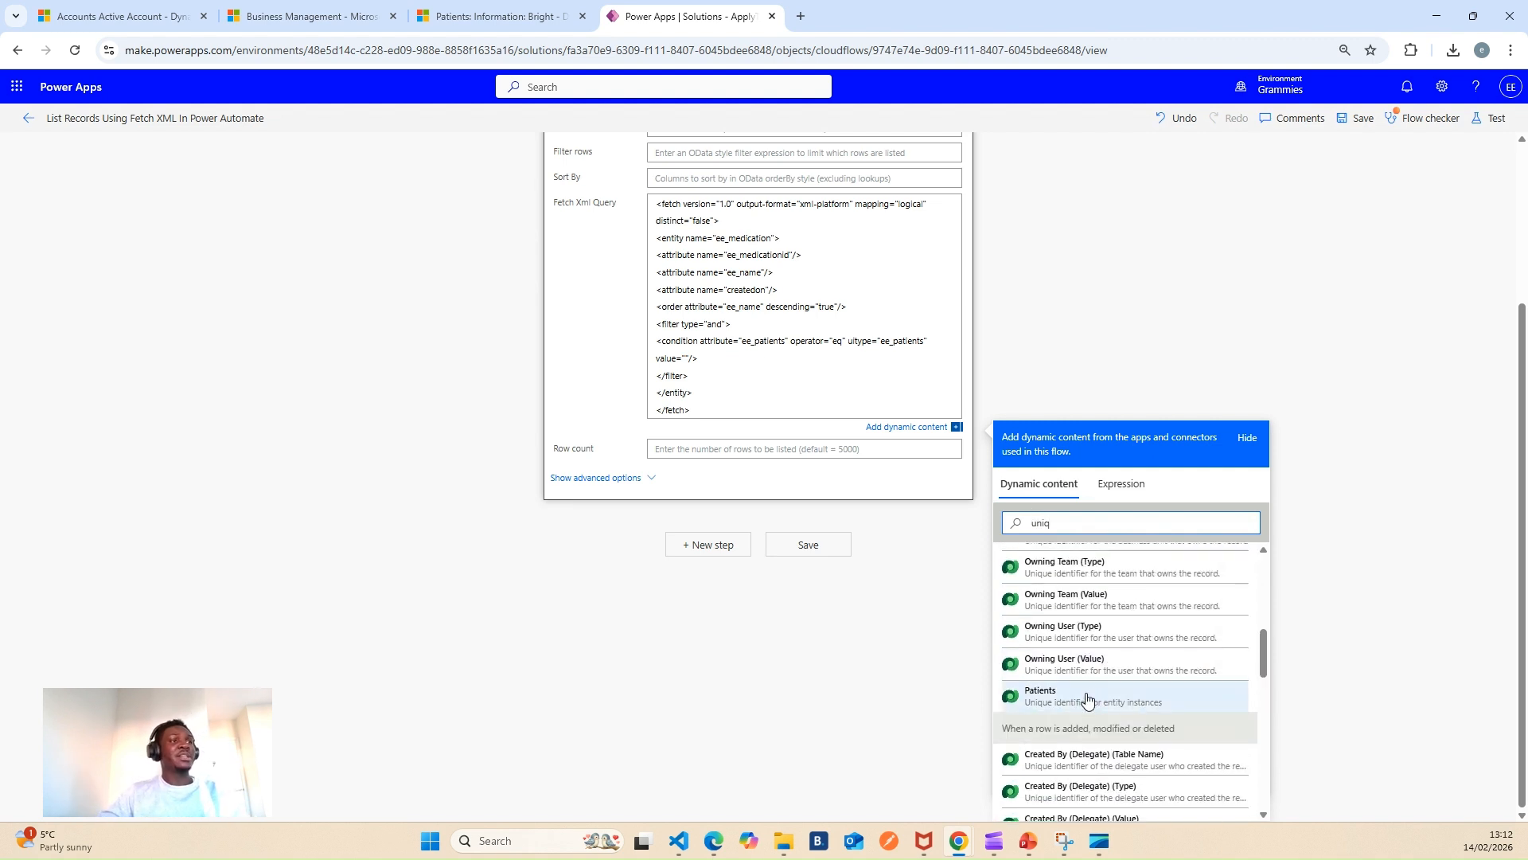
{"action": "left_click", "coordinate": [1092, 696]}
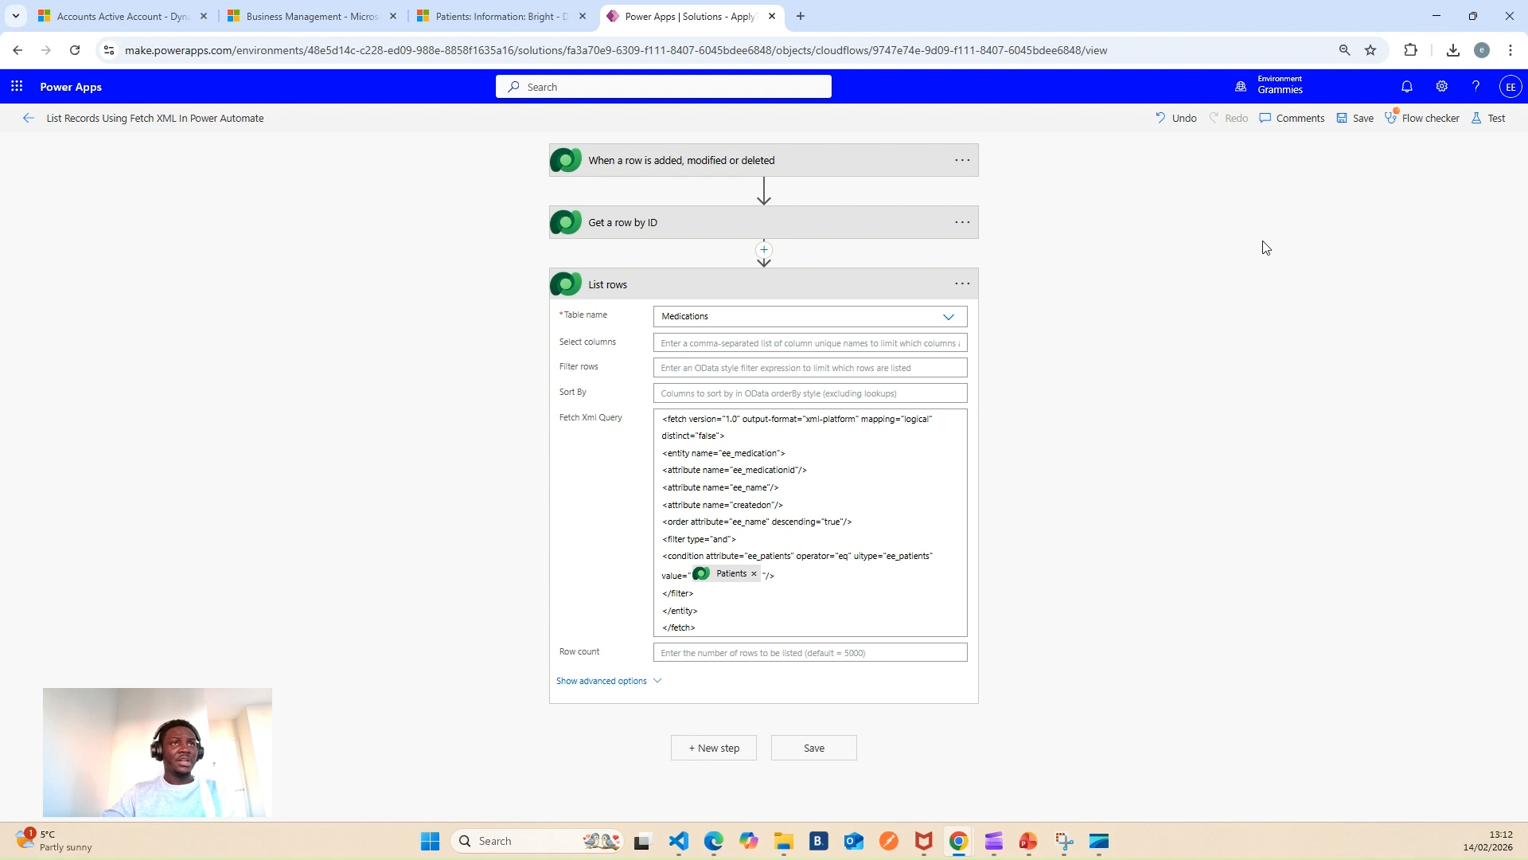
{"action": "left_click", "coordinate": [1360, 122]}
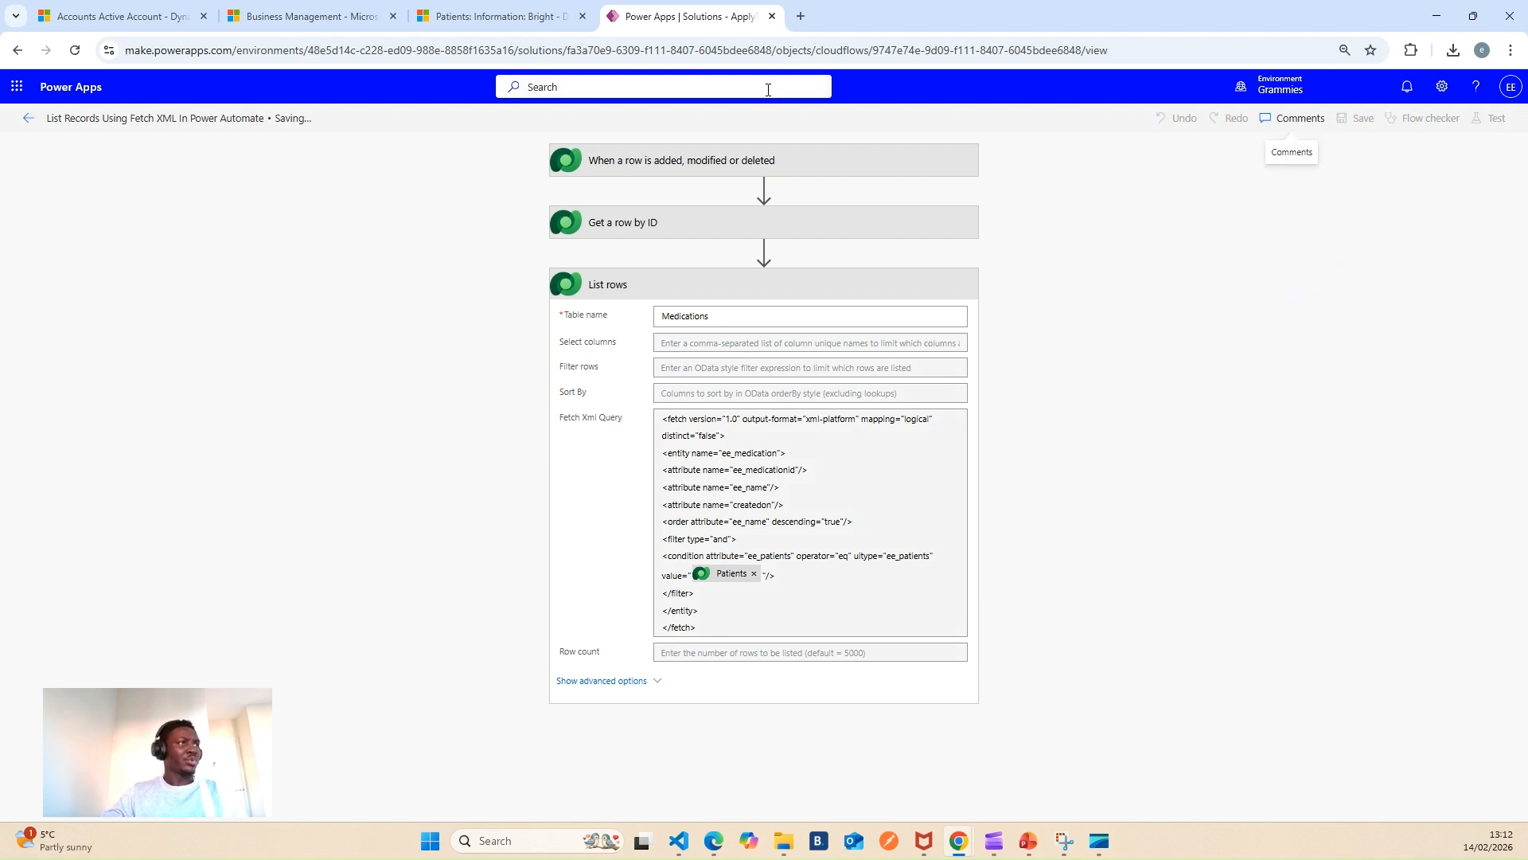
Switch to Dynamics 365 to review the patient's name and related medications, and return to the flow in Power Apps.
{"action": "left_click", "coordinate": [498, 17]}
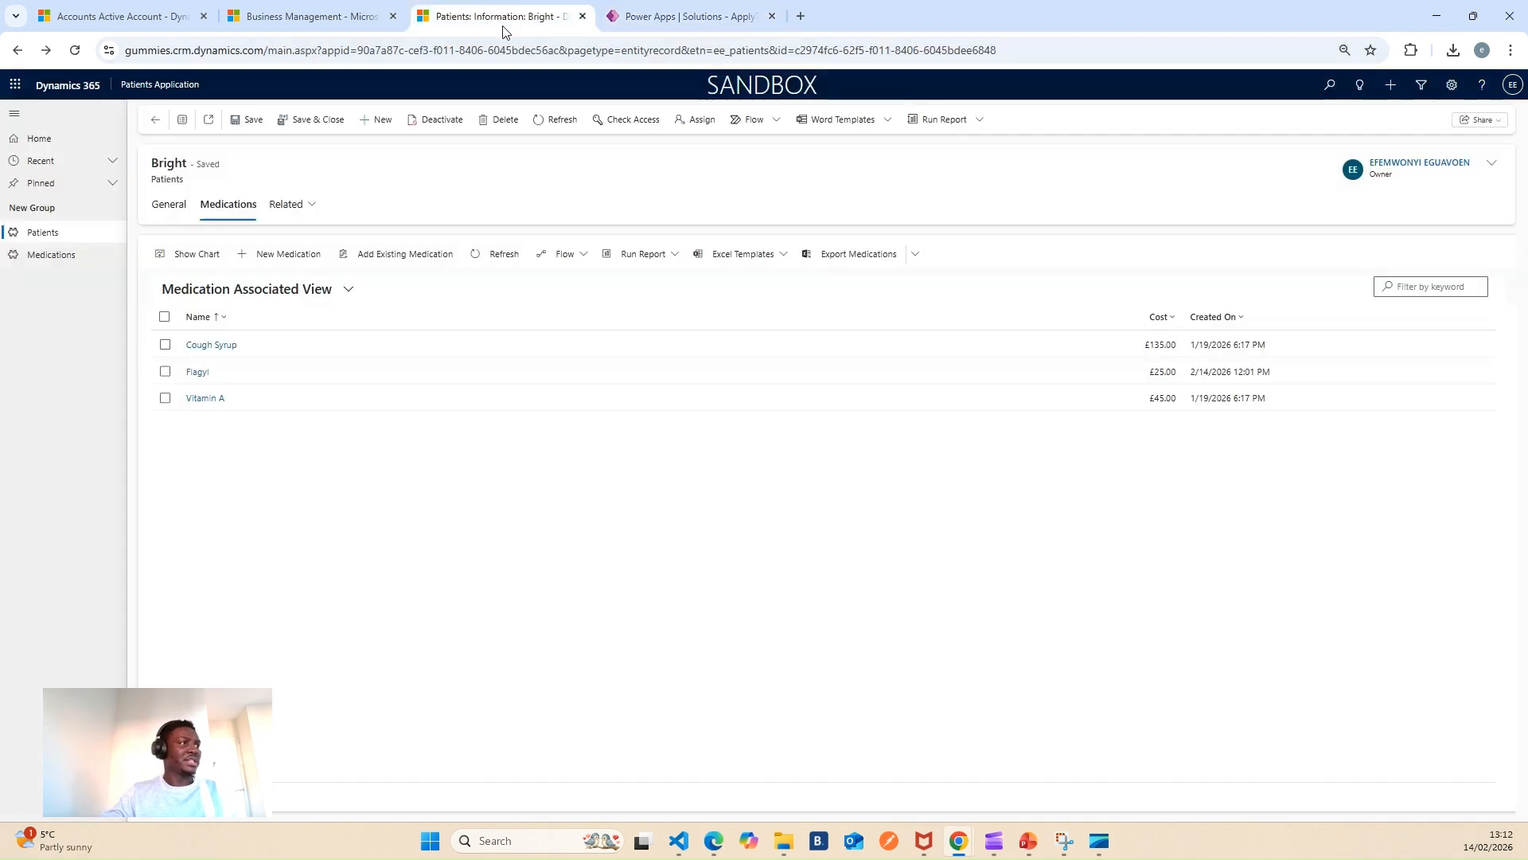
{"action": "double_click", "coordinate": [168, 163]}
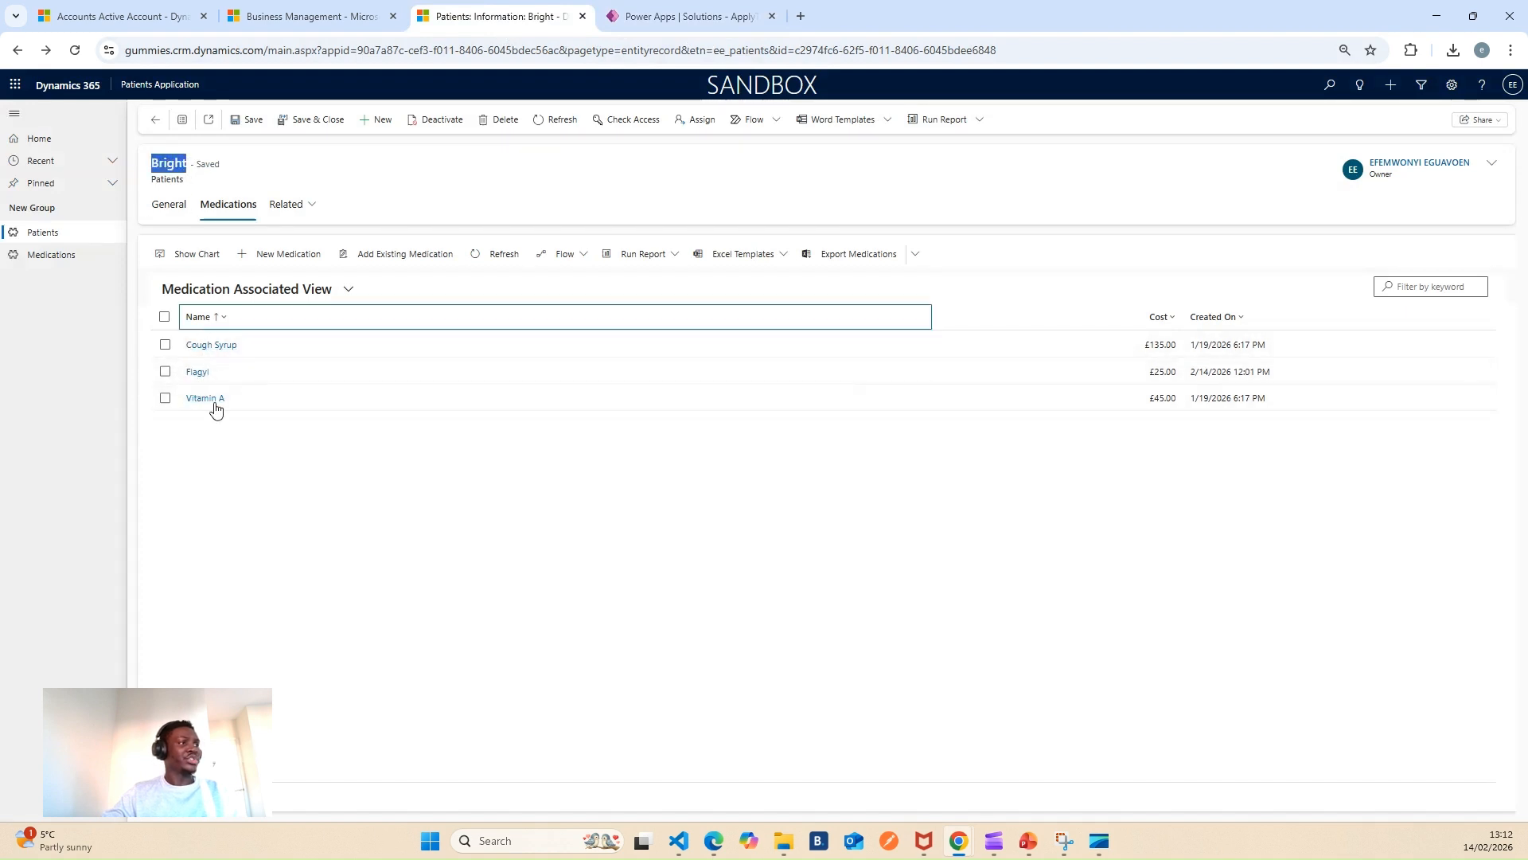
{"action": "left_click", "coordinate": [670, 24]}
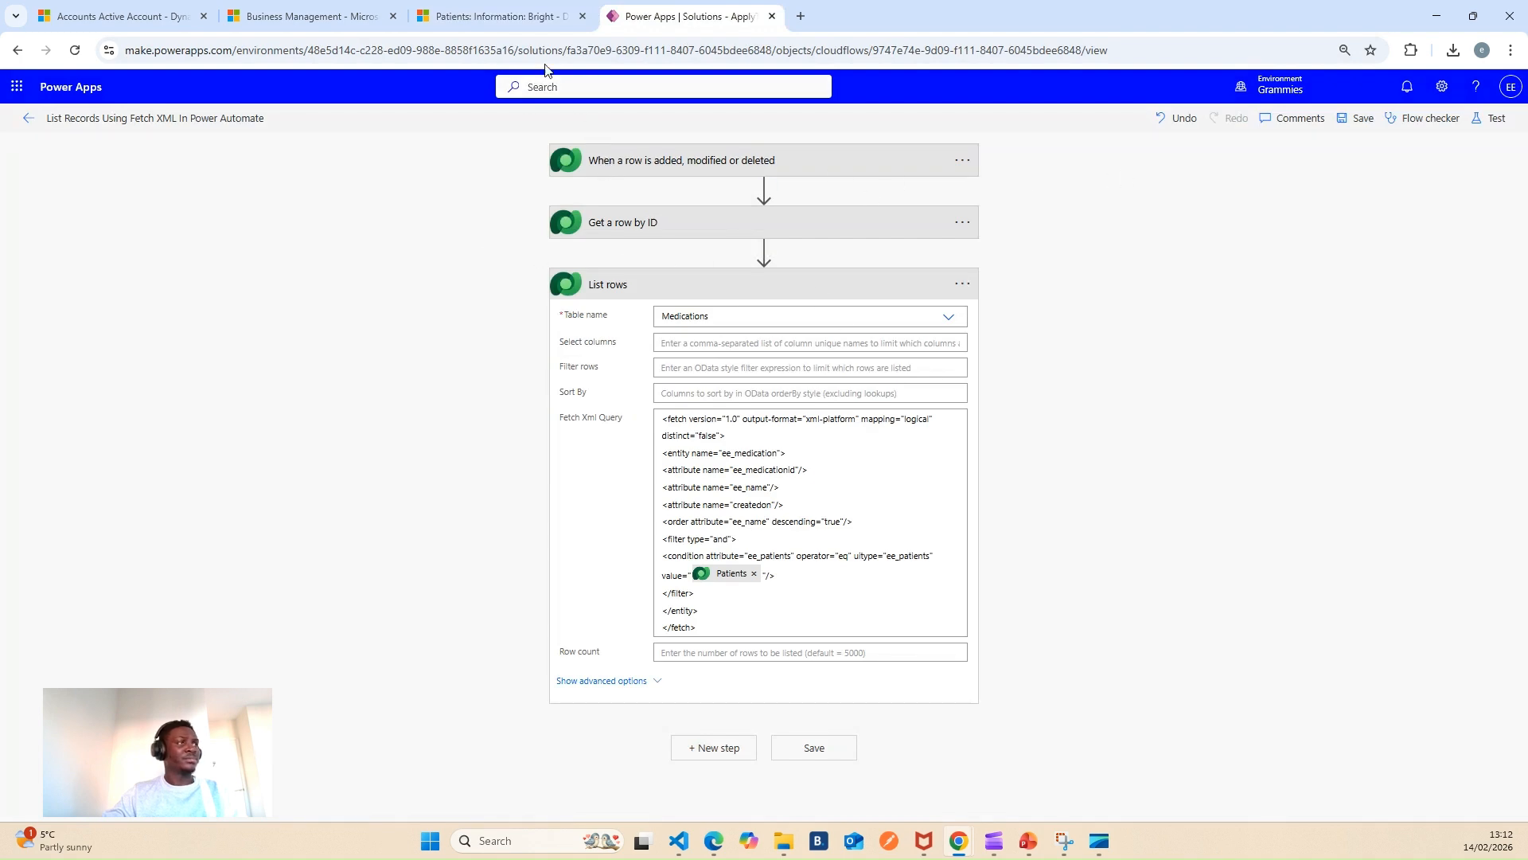
{"action": "left_click", "coordinate": [510, 17]}
{"action": "left_click", "coordinate": [655, 16]}
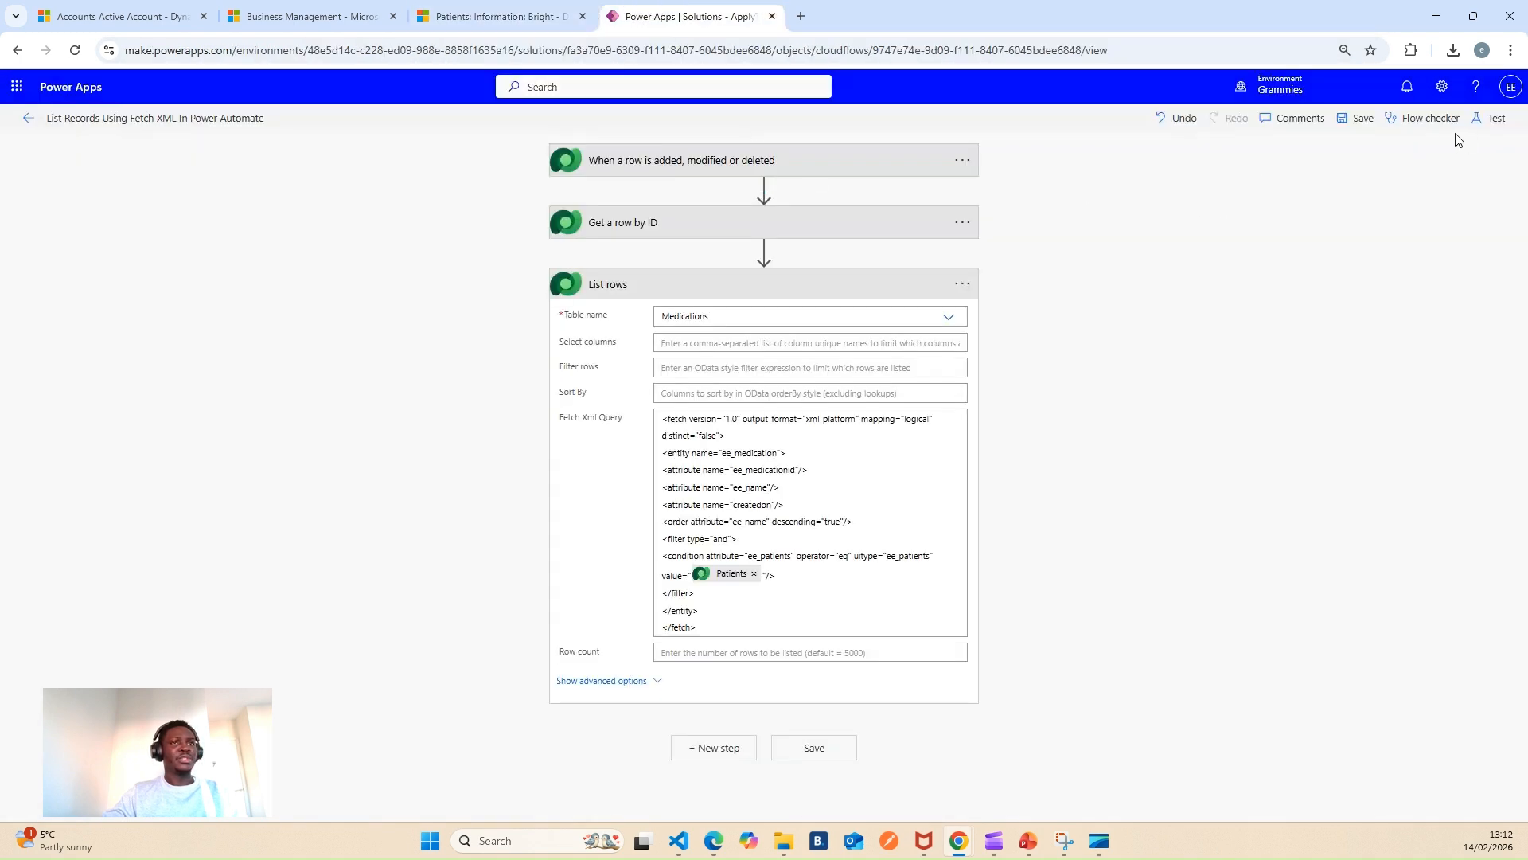
Leave the flow test, turn on the disabled flow from its details page, and reopen it for editing.
{"action": "left_click", "coordinate": [1485, 119]}
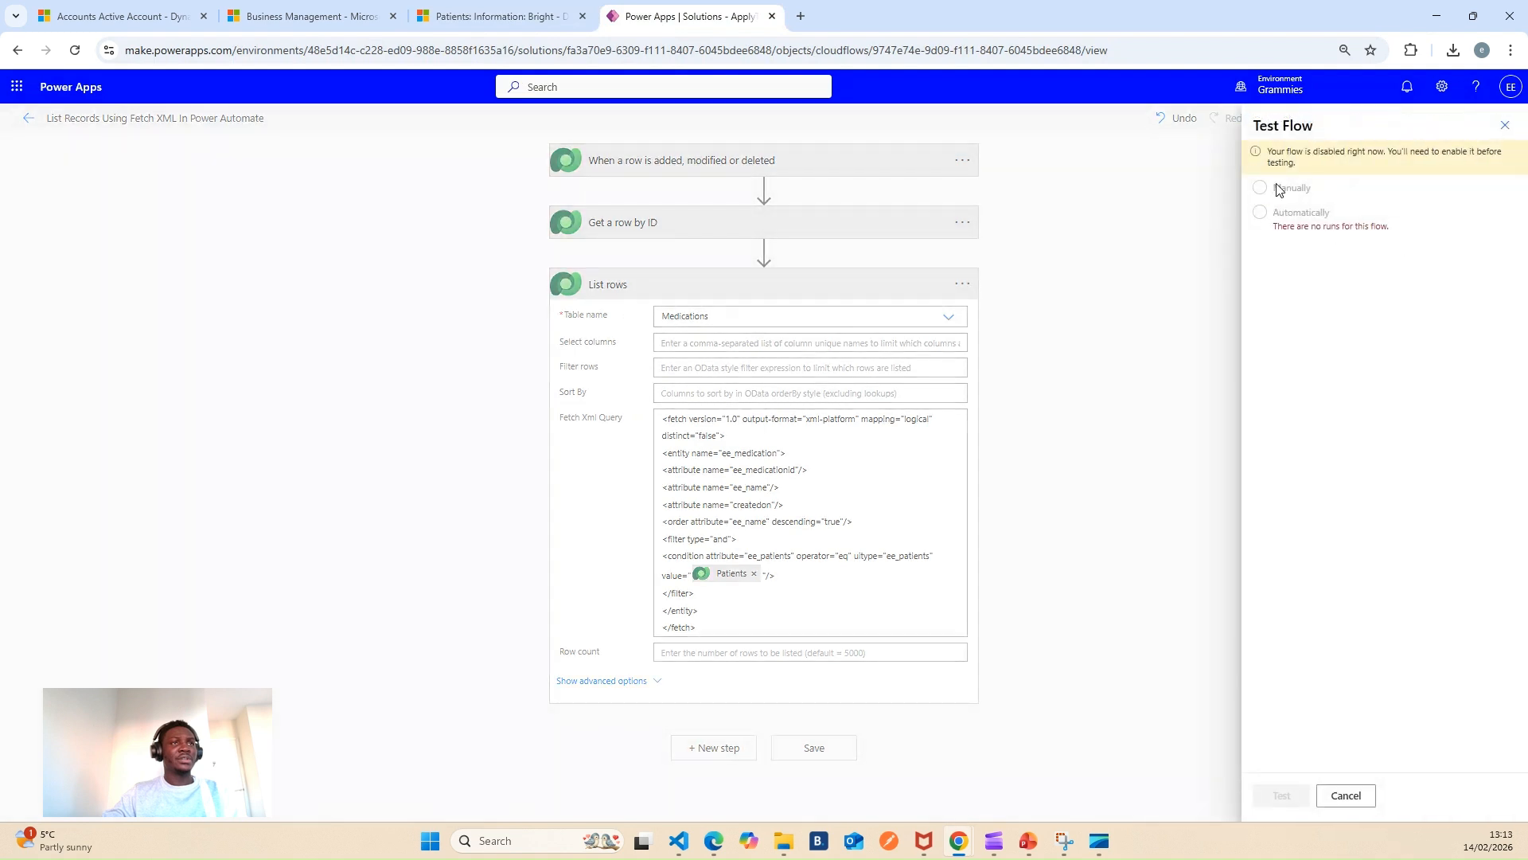
{"action": "left_click", "coordinate": [1506, 125]}
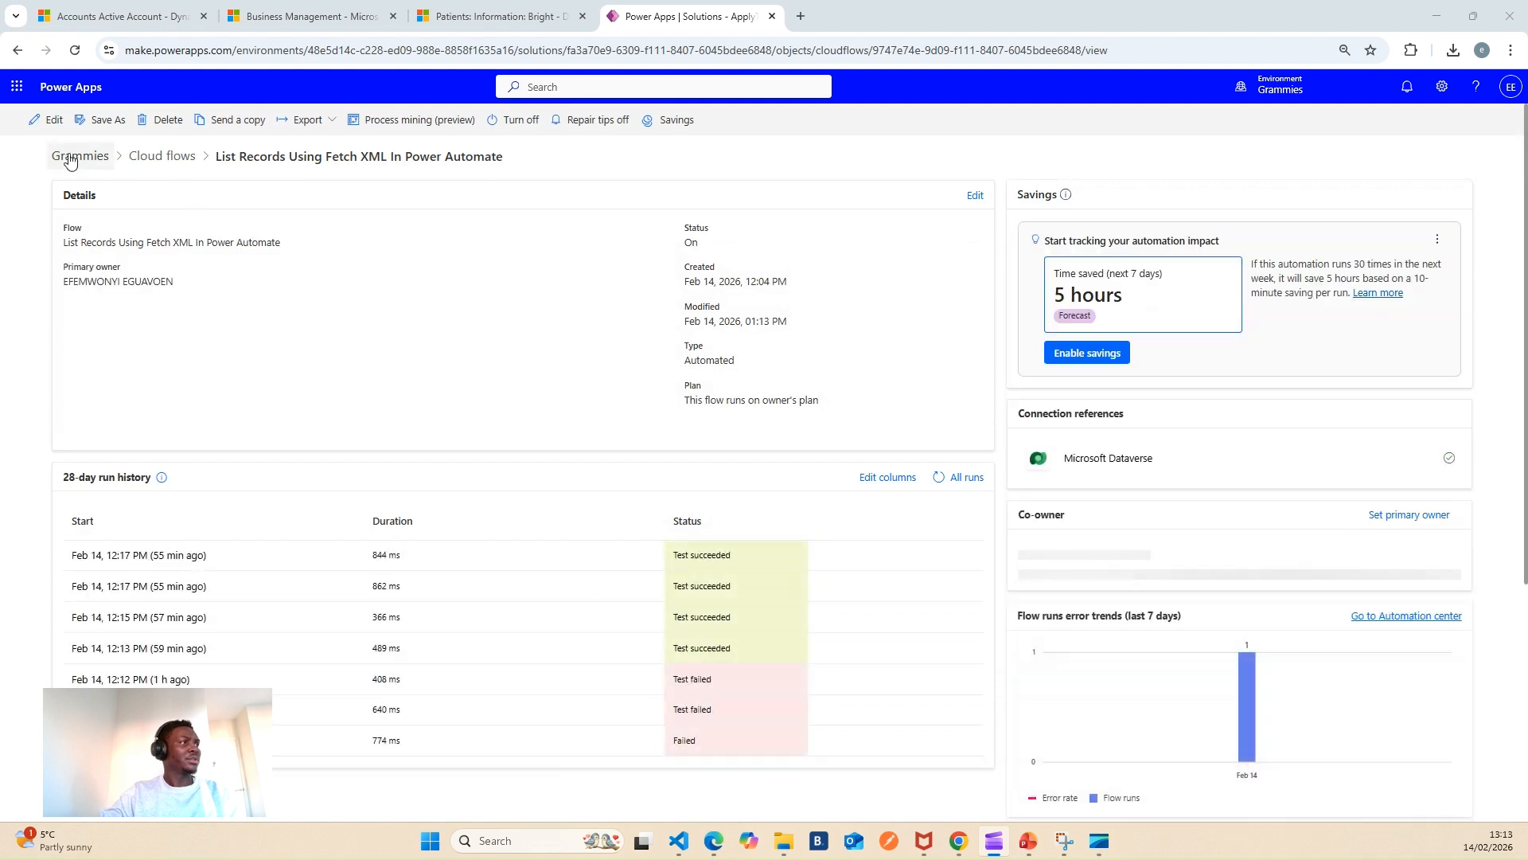
{"action": "left_click", "coordinate": [44, 119]}
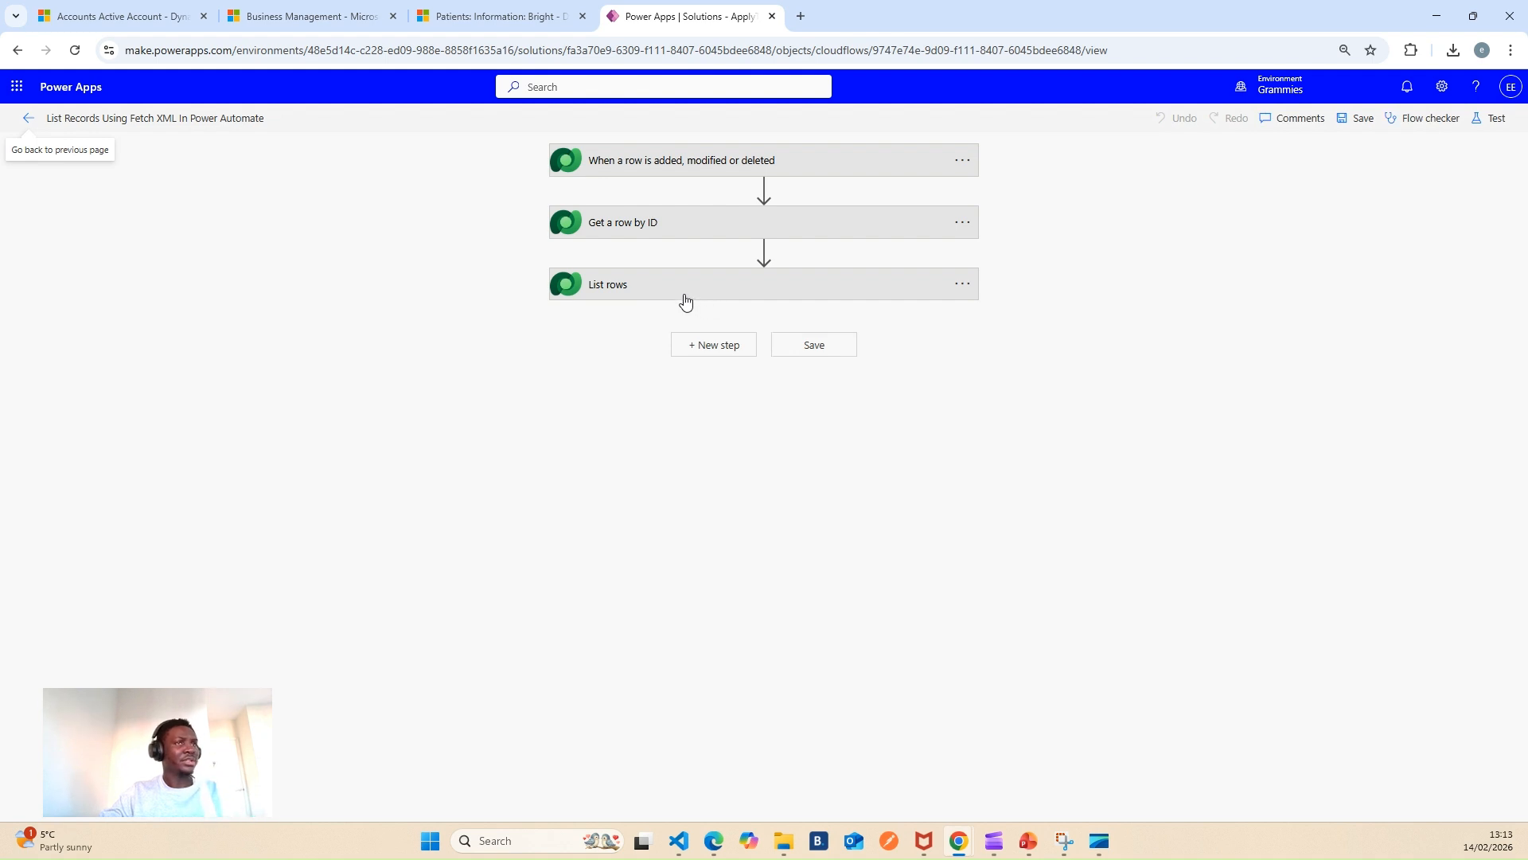
Start a manual test of the List Records Using Fetch XML In Power Automate flow.
{"action": "left_click", "coordinate": [1490, 118]}
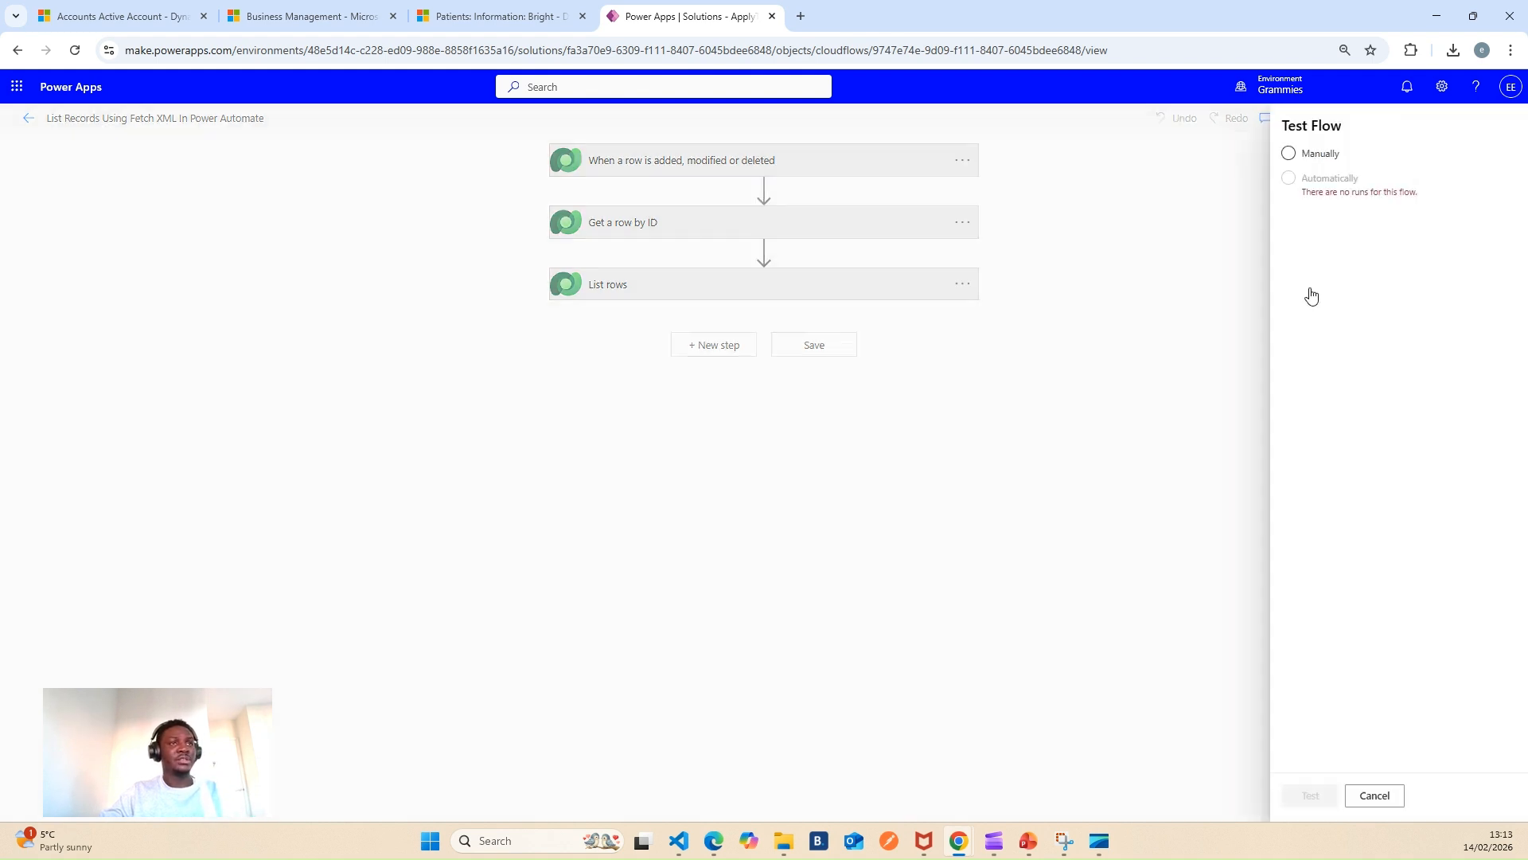
{"action": "left_click", "coordinate": [1271, 169]}
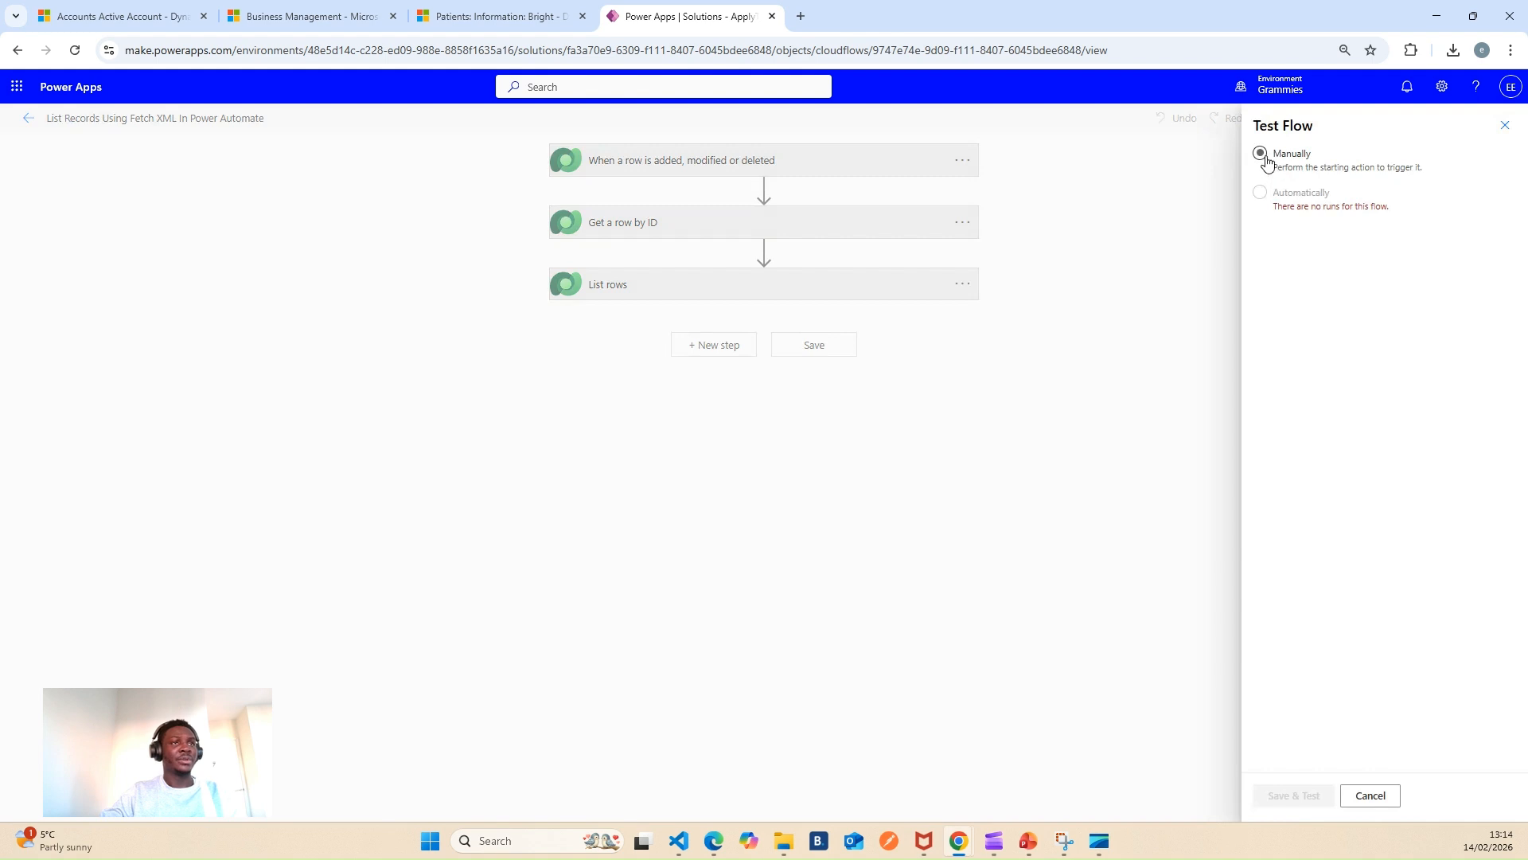
{"action": "left_click", "coordinate": [1289, 798]}
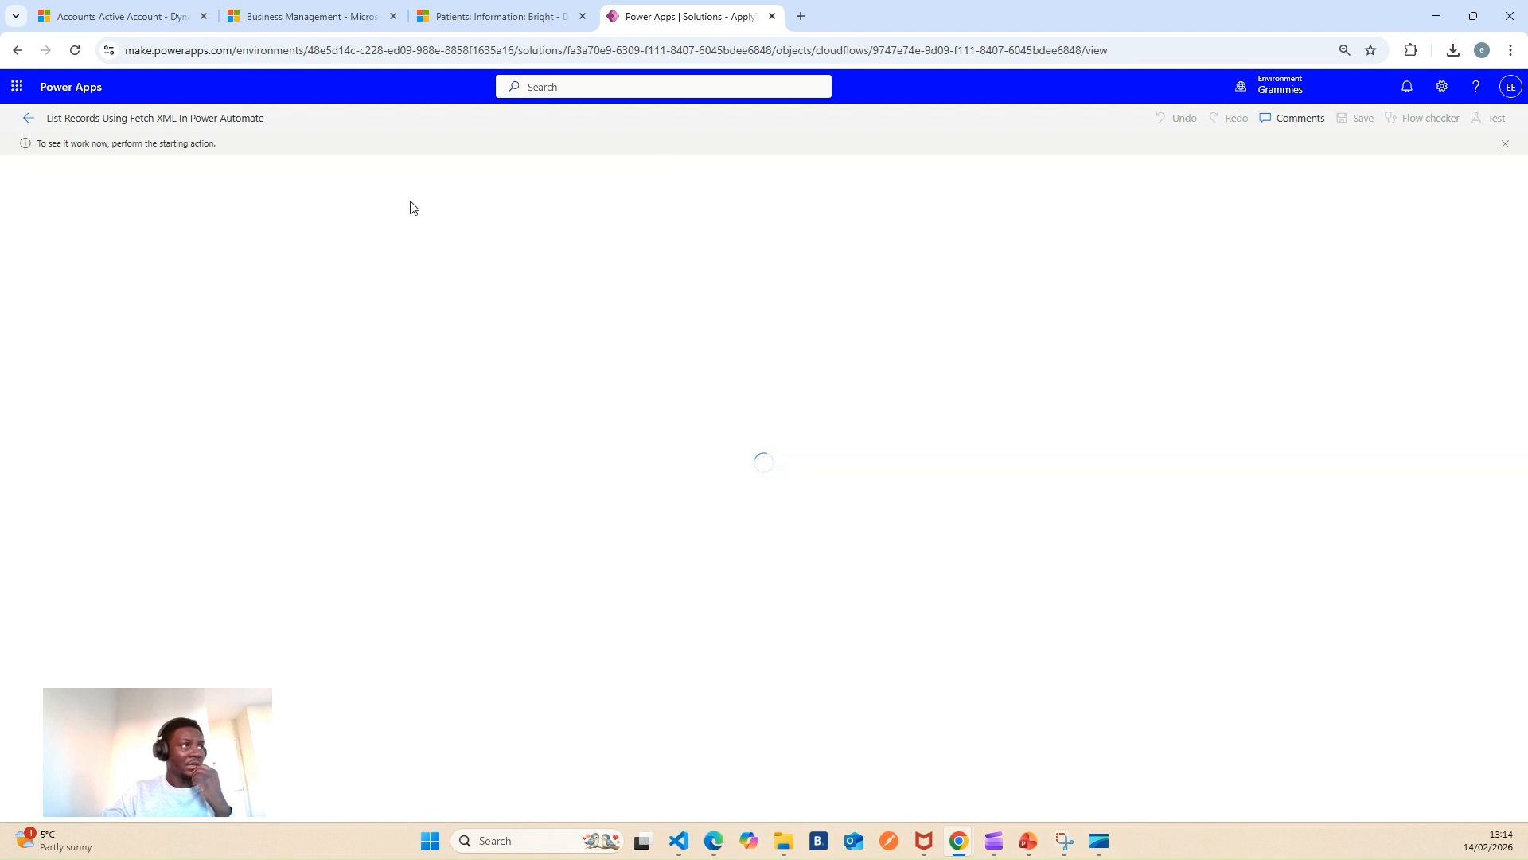
Switch to the New York patient's general details in Dynamics 365, change the patient's last name, and save the record to trigger the flow.
{"action": "left_click", "coordinate": [458, 18]}
{"action": "left_click", "coordinate": [169, 205]}
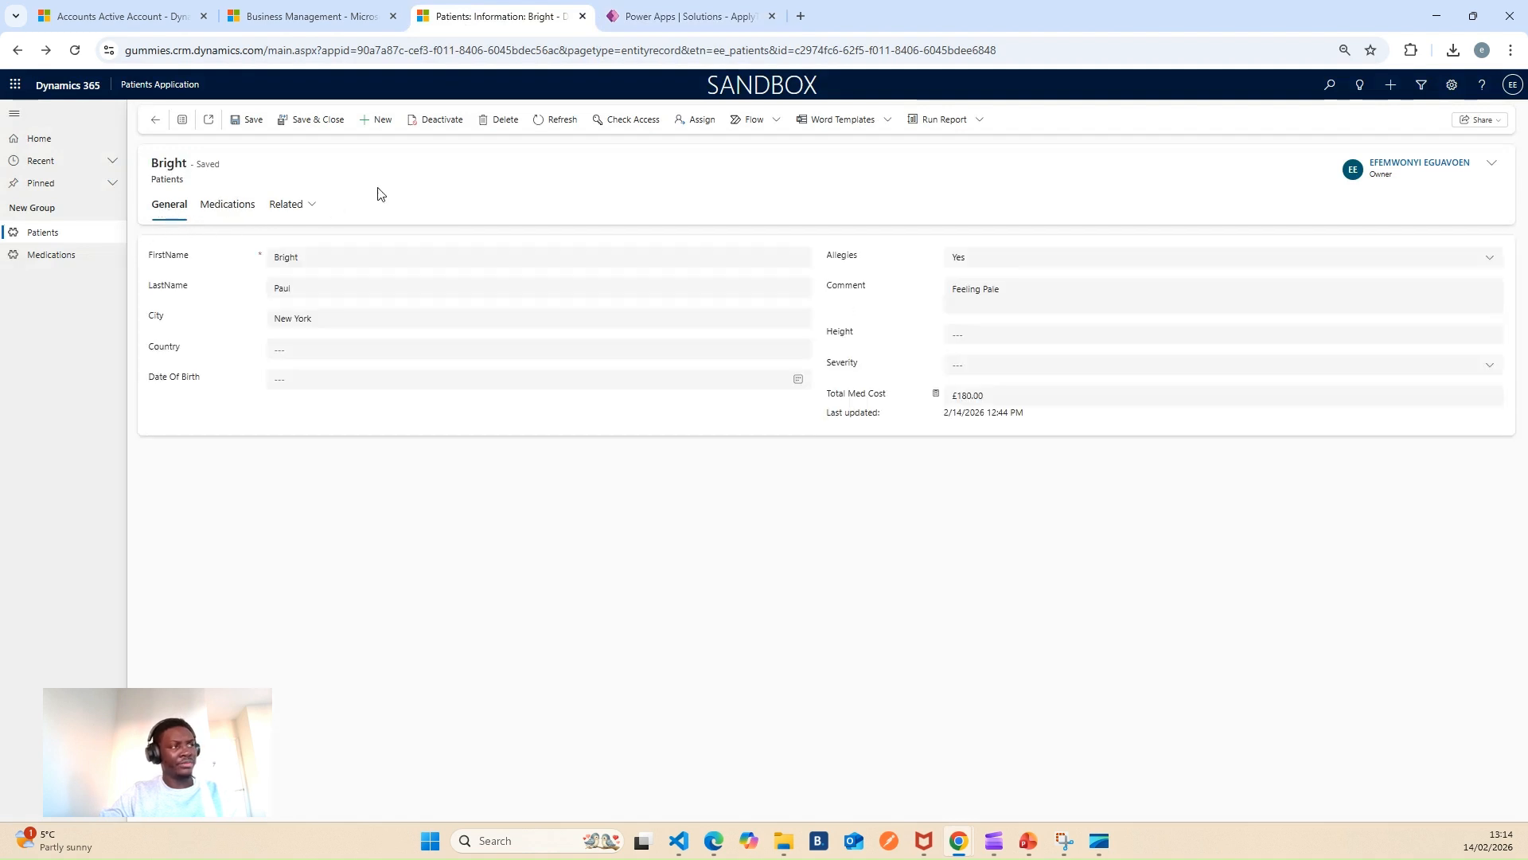
{"action": "left_click", "coordinate": [314, 287]}
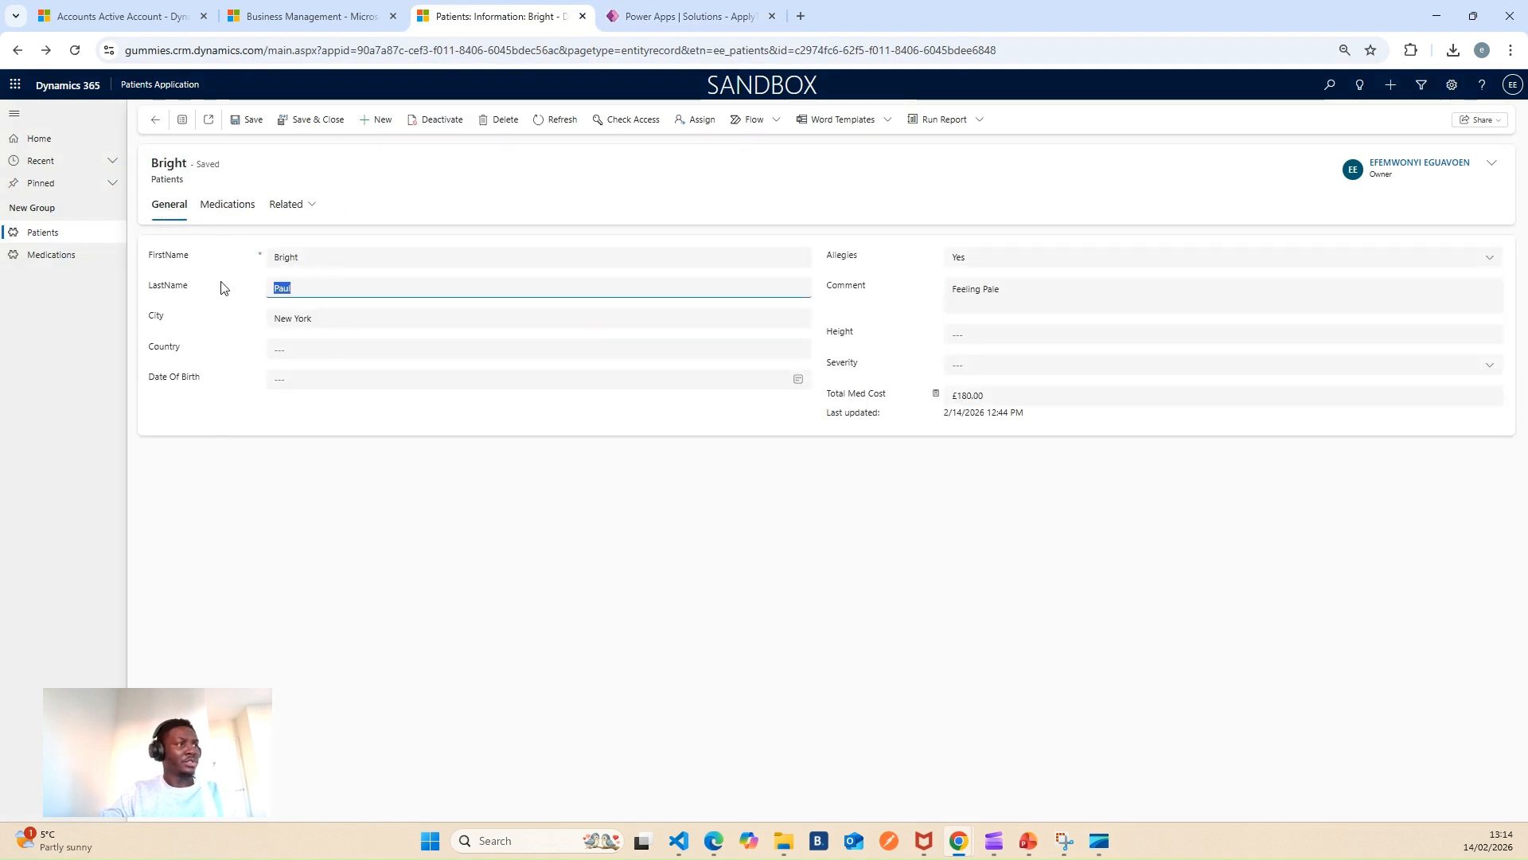
{"action": "type", "text": "Peter"}
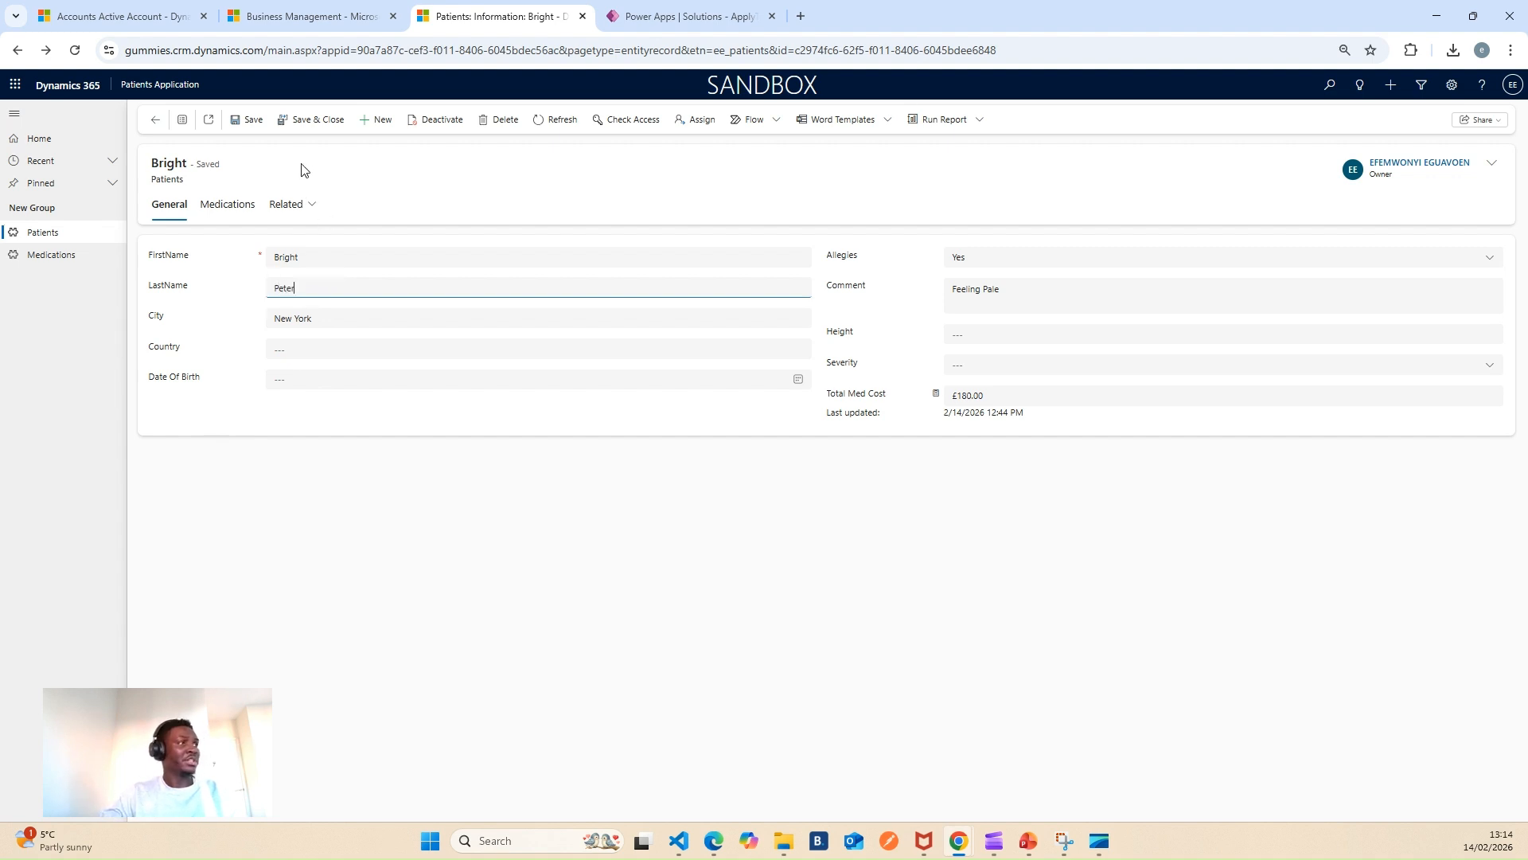
{"action": "left_click", "coordinate": [242, 119]}
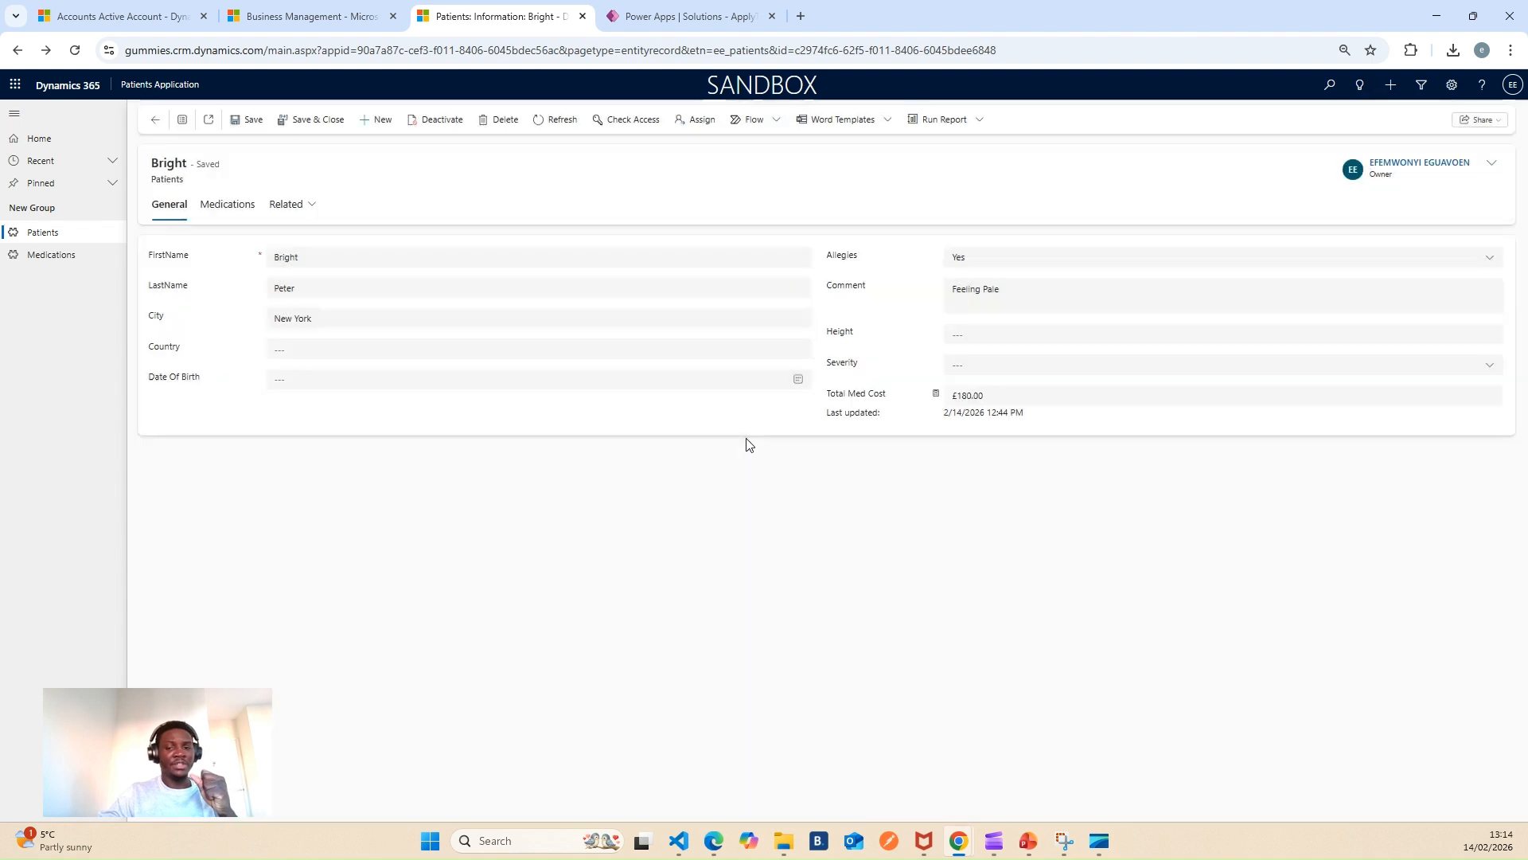
Switch to the flow run in Power Apps and examine the inputs and outputs of the Get a row by ID action.
{"action": "left_click", "coordinate": [654, 18]}
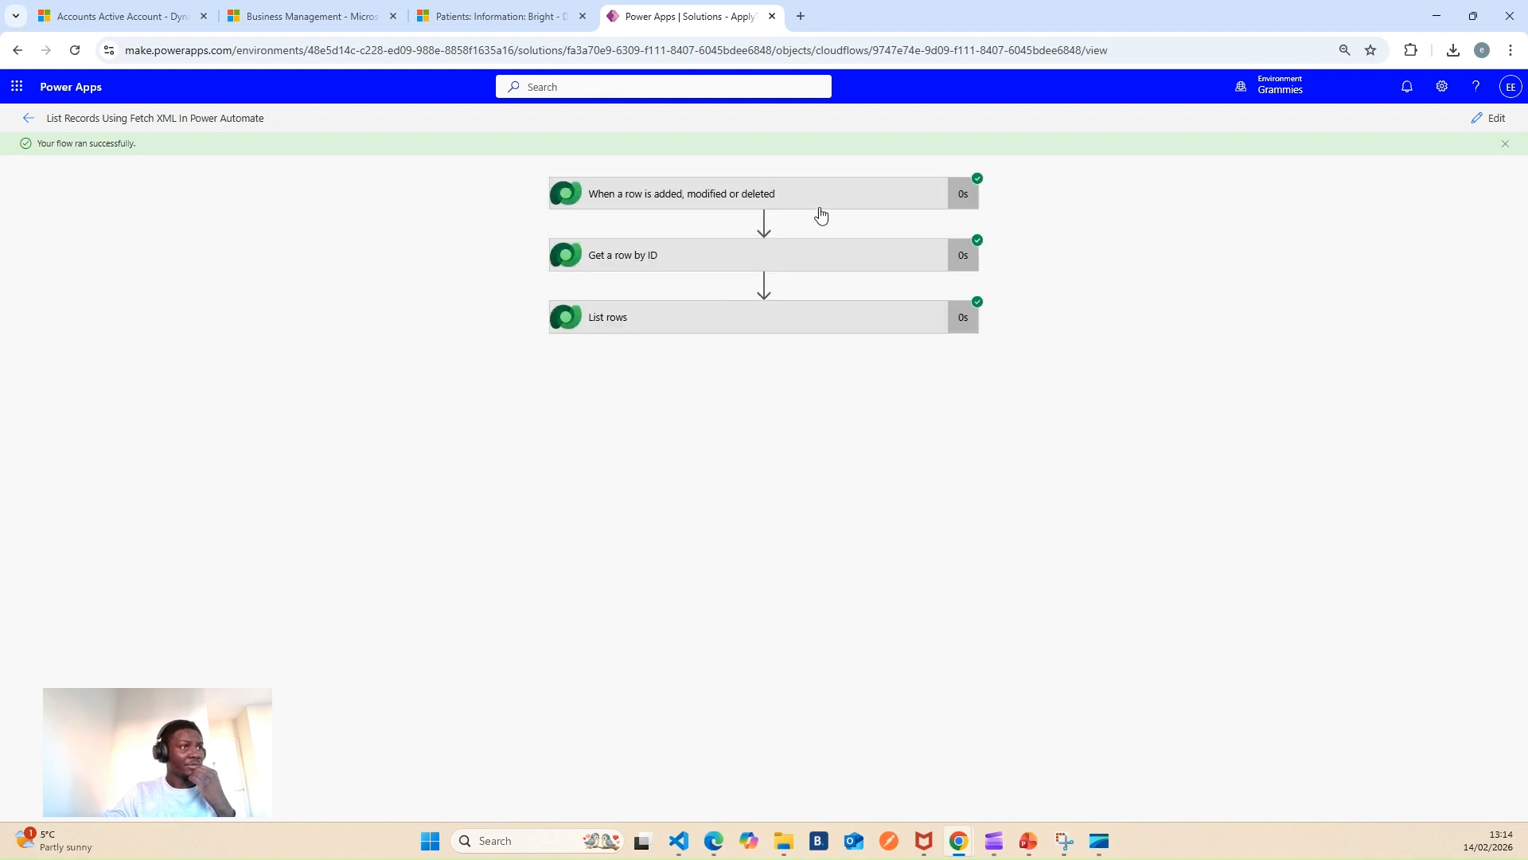
{"action": "left_click", "coordinate": [812, 265]}
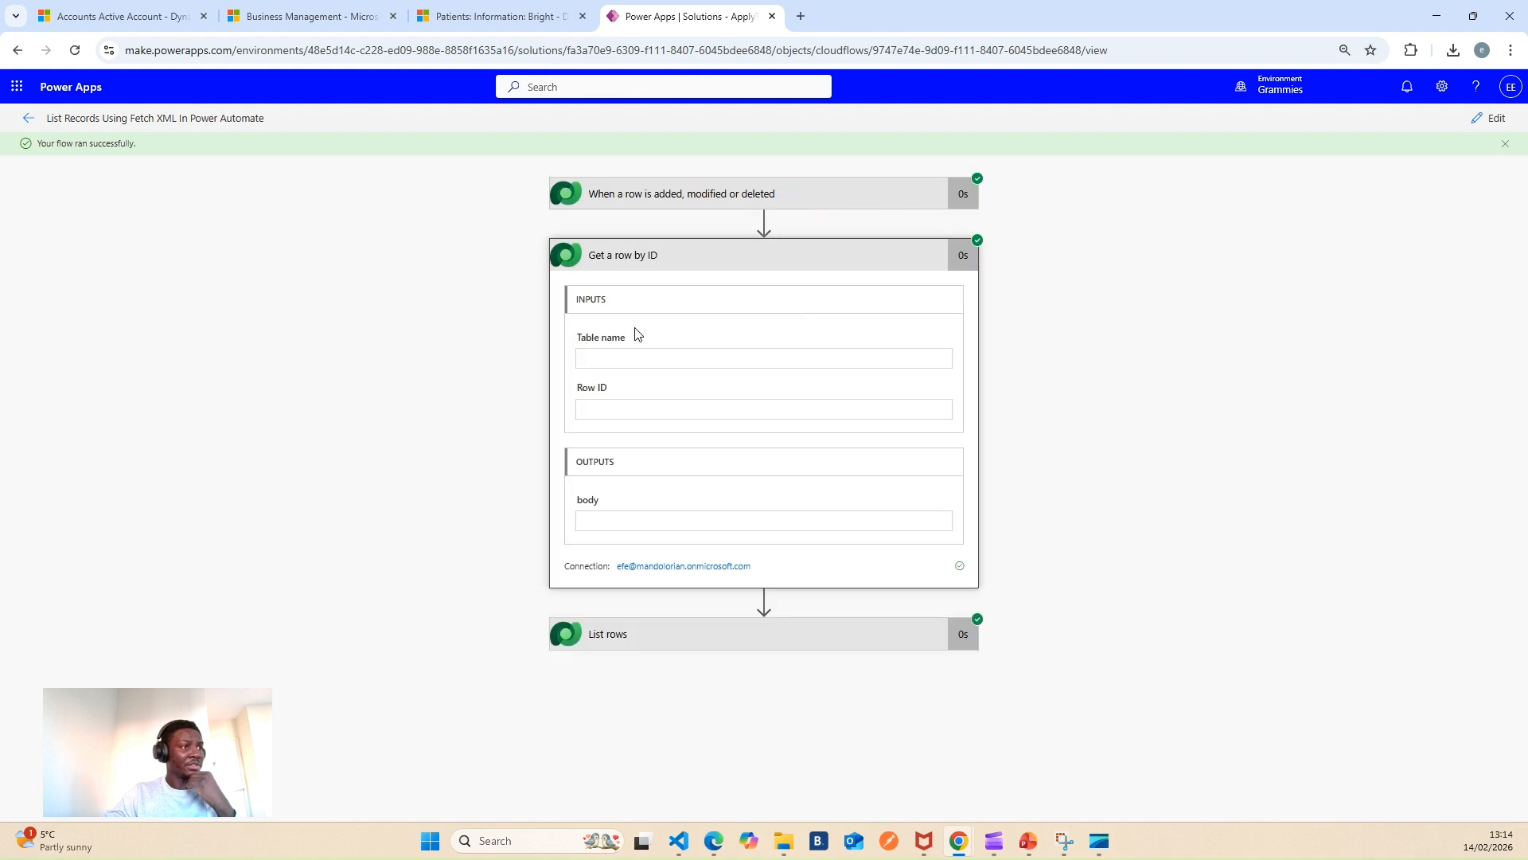
{"action": "scroll", "coordinate": [709, 457], "scroll_direction": "down", "scroll_amount": 1}
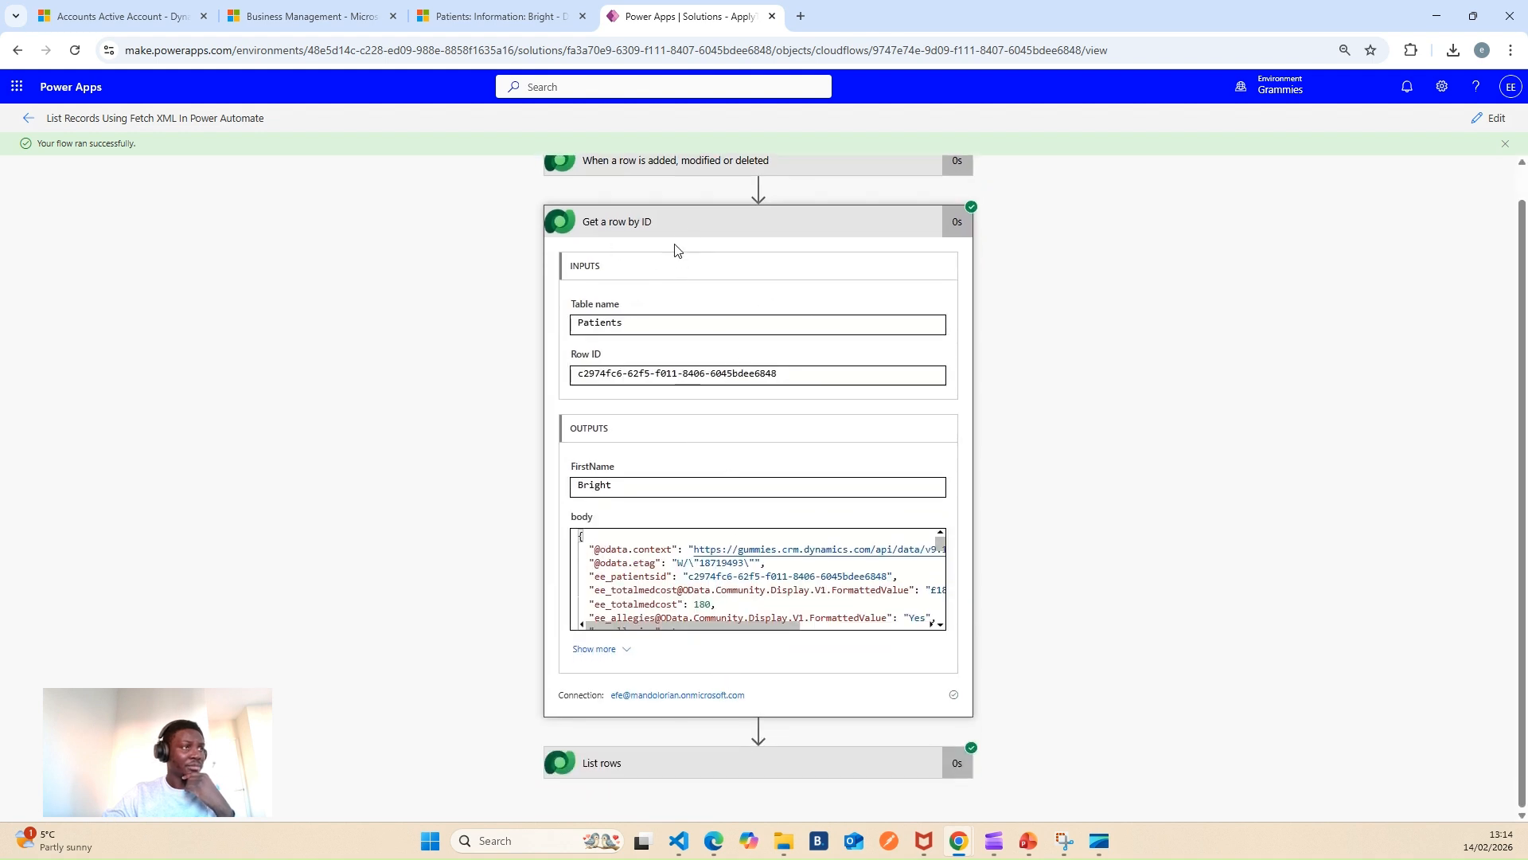
{"action": "left_click", "coordinate": [677, 230]}
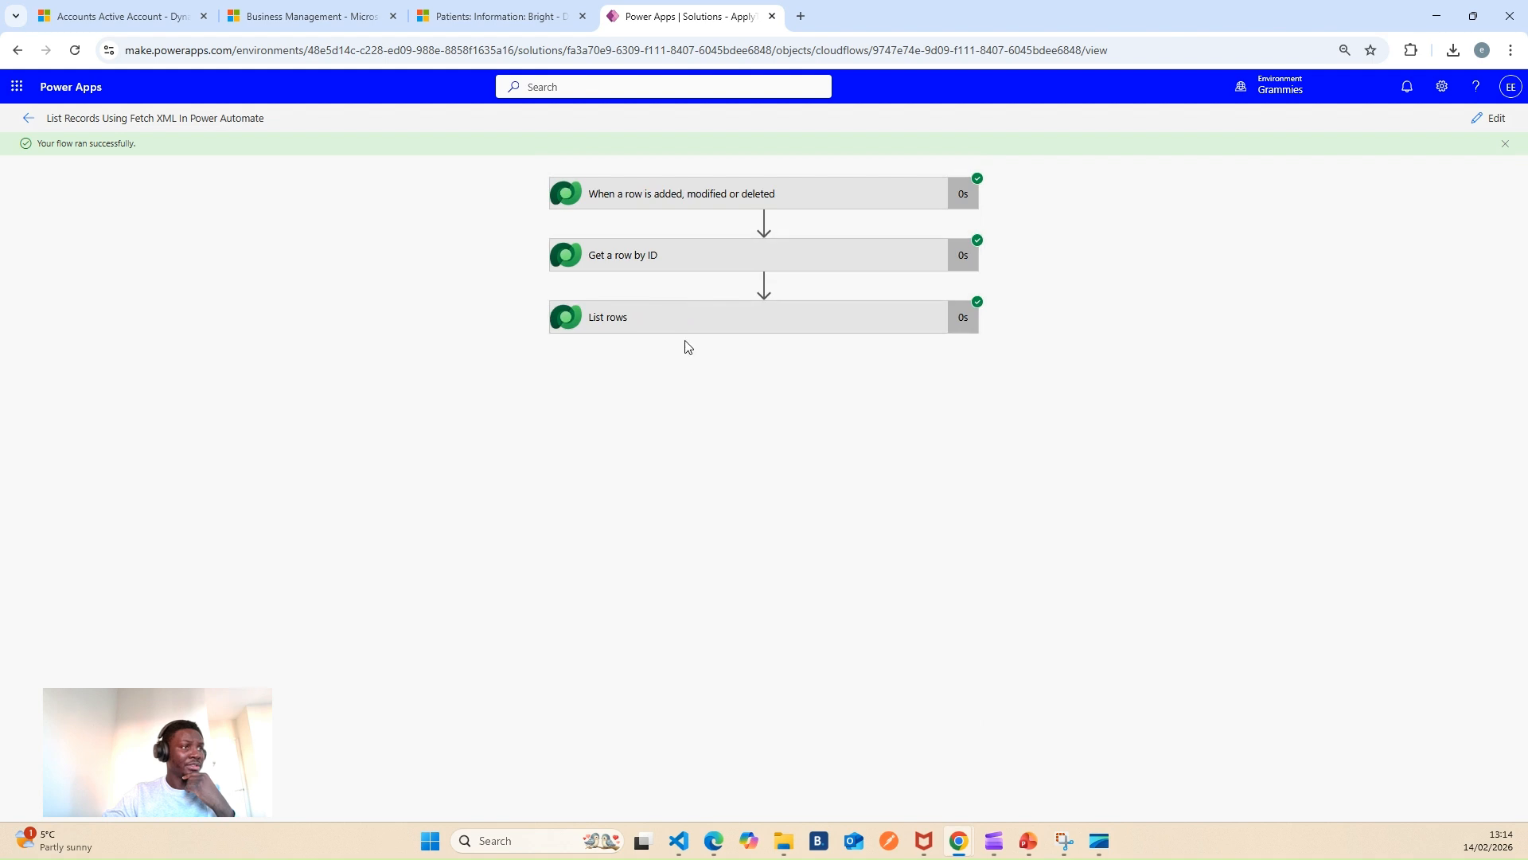
Examine the Fetch XML query and the outputs of the List rows action in the flow run.
{"action": "left_click", "coordinate": [680, 319]}
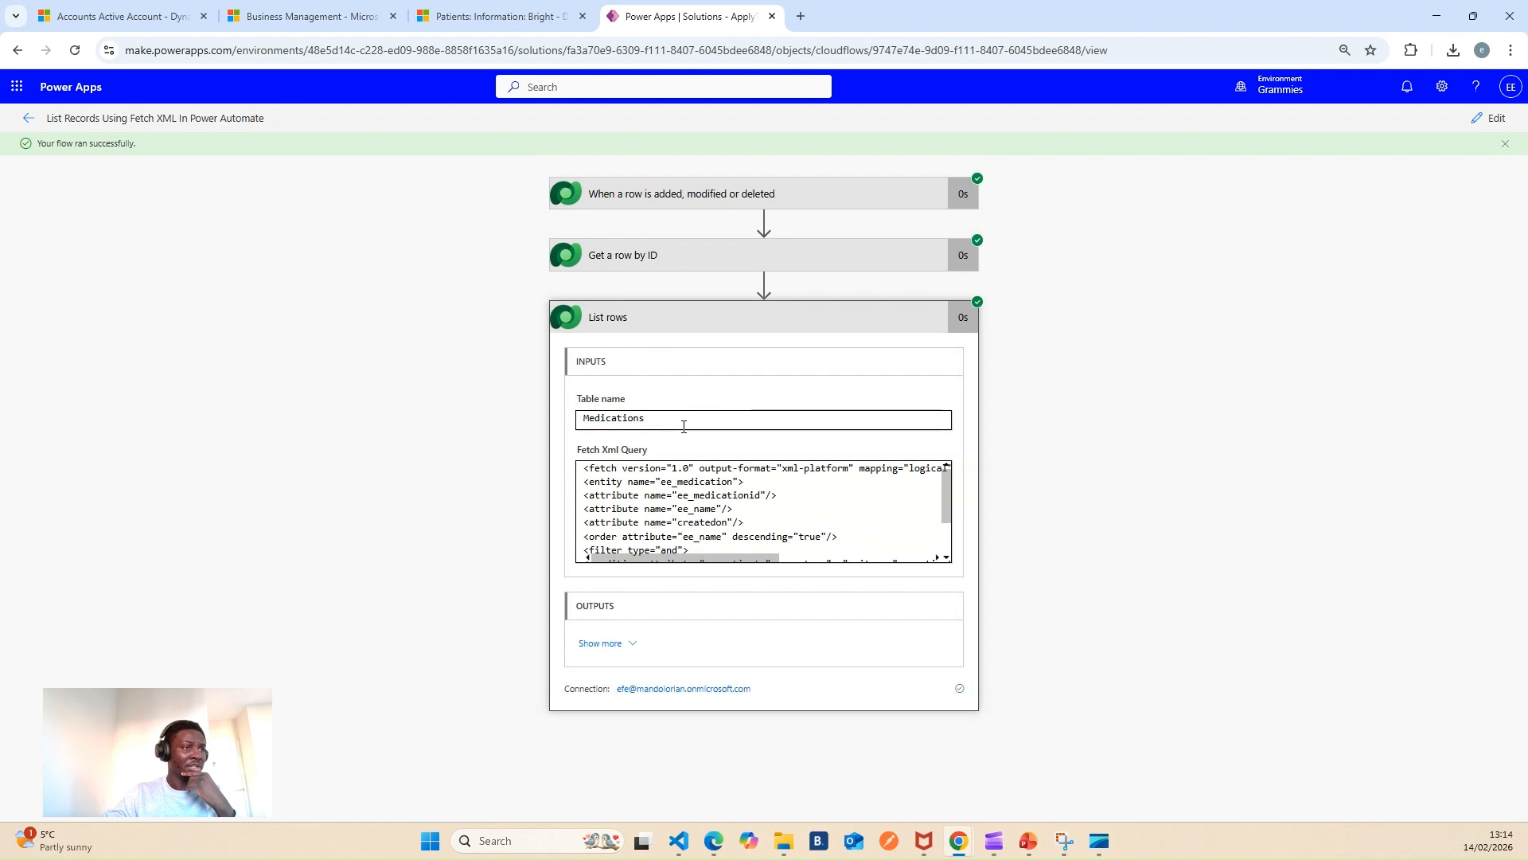
{"action": "left_click_drag", "start_coordinate": [944, 500], "coordinate": [943, 570]}
{"action": "scroll", "coordinate": [767, 510], "scroll_direction": "up", "scroll_amount": 3}
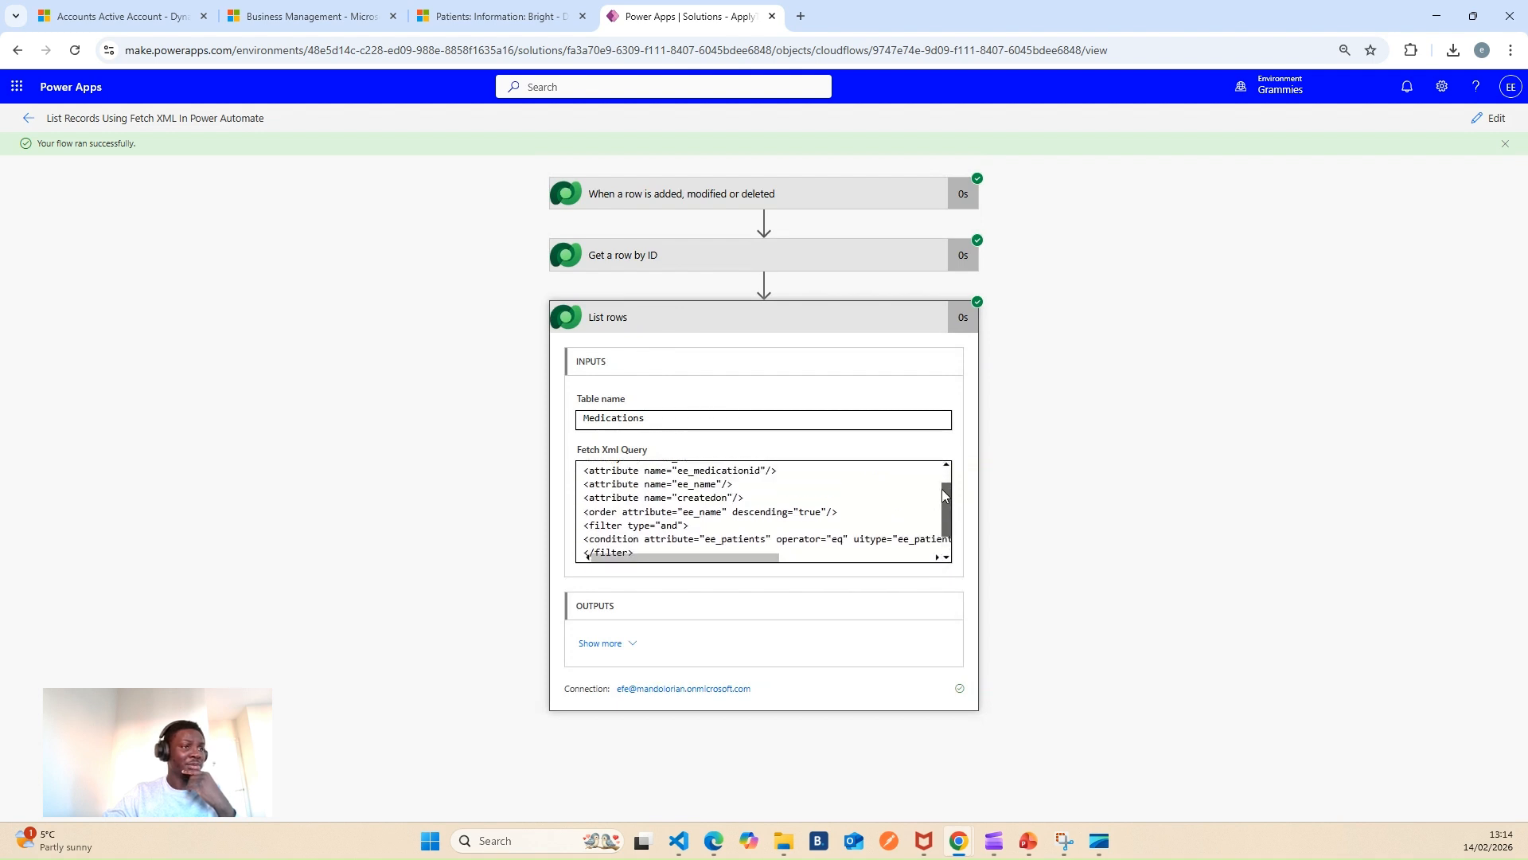
{"action": "left_click", "coordinate": [635, 643]}
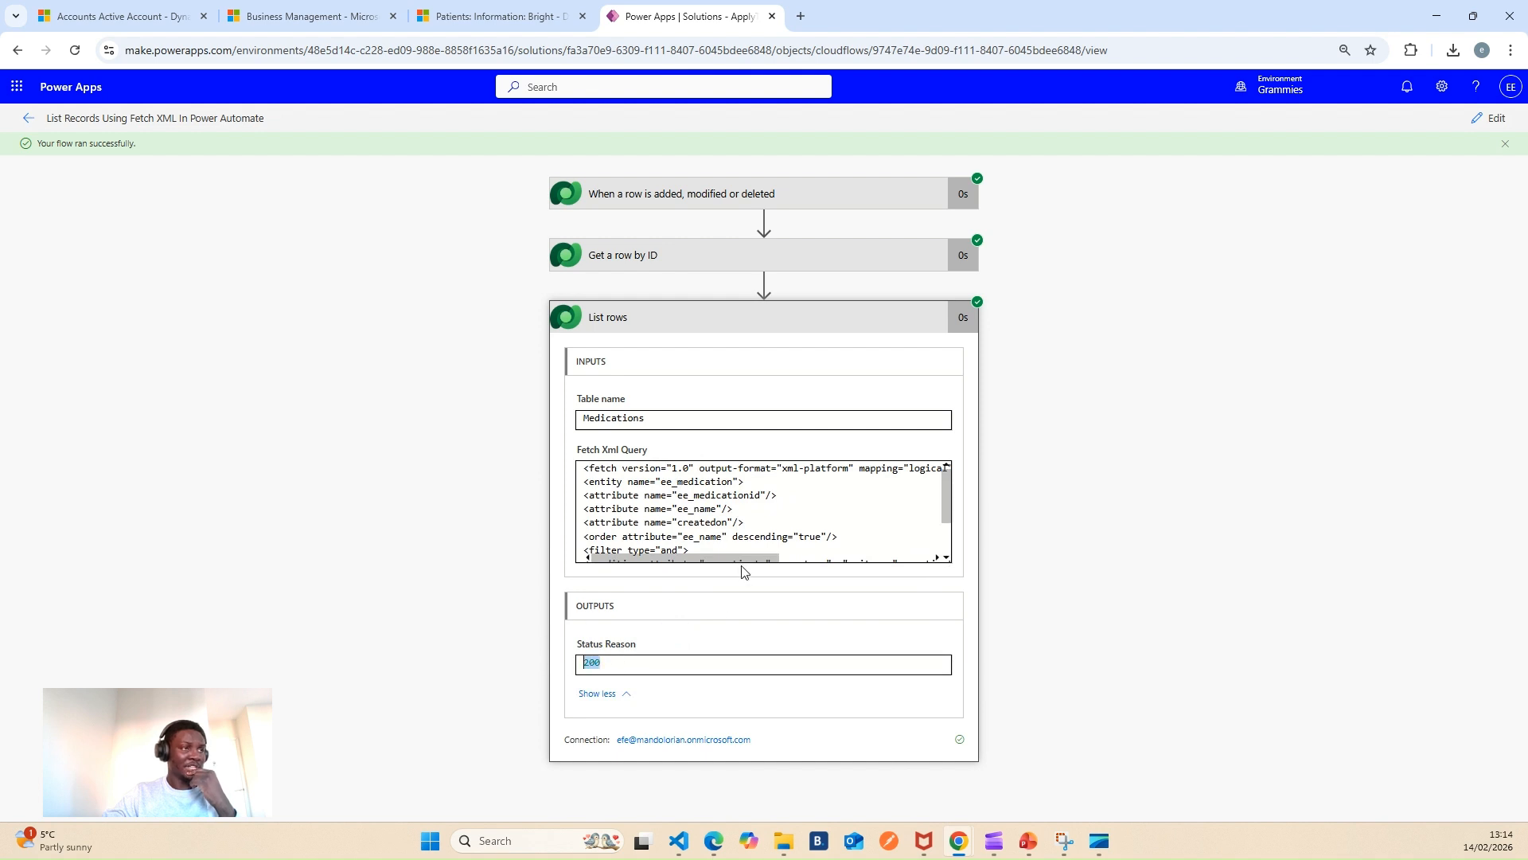
{"action": "left_click", "coordinate": [733, 325]}
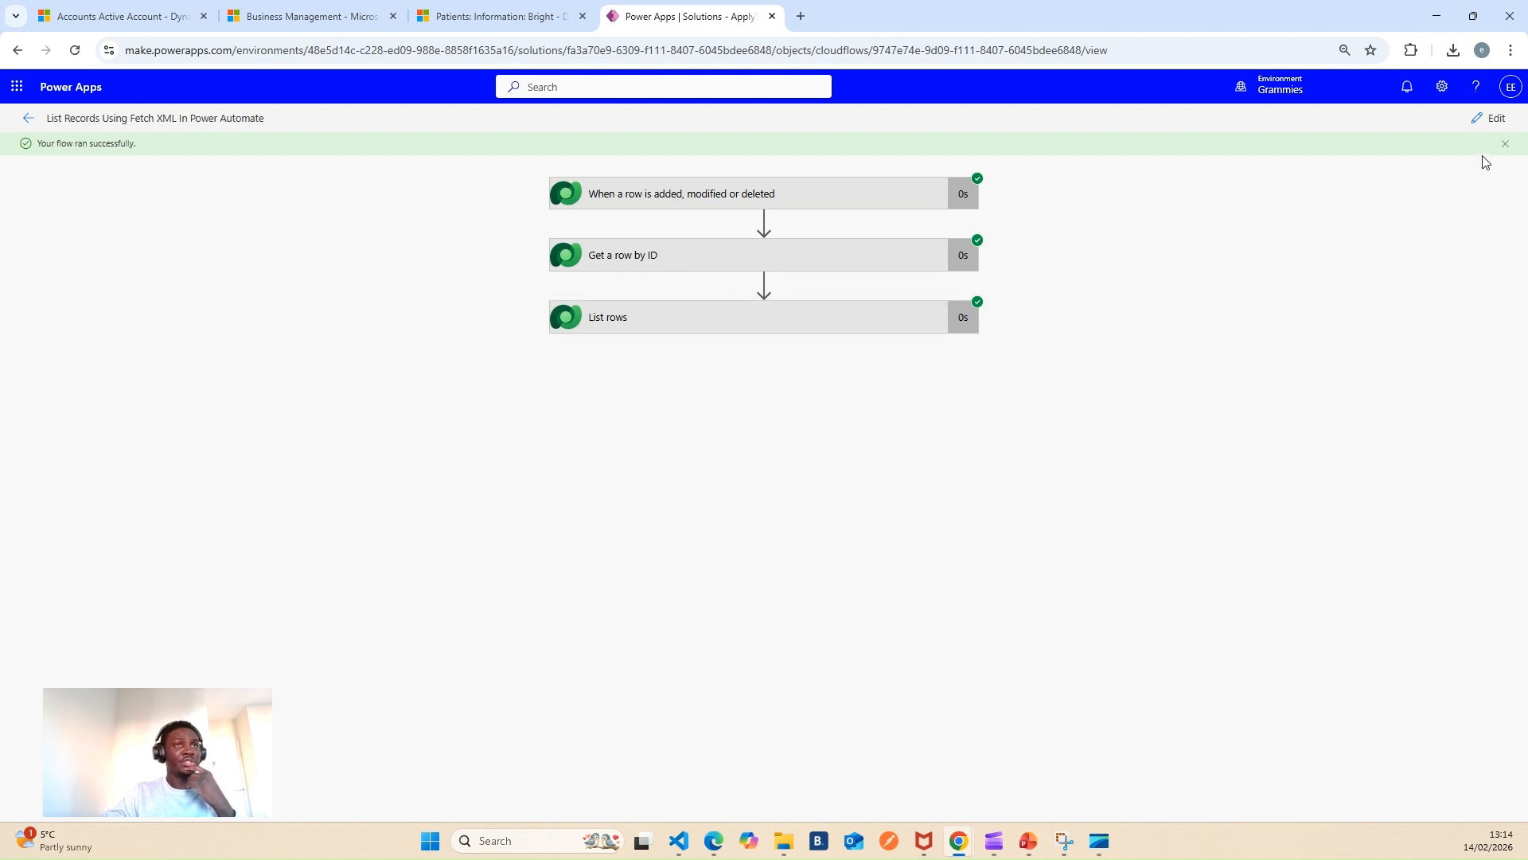
Reopen the flow for editing and add an Apply to each loop after List rows, using the List rows value as its output.
{"action": "left_click", "coordinate": [1489, 117]}
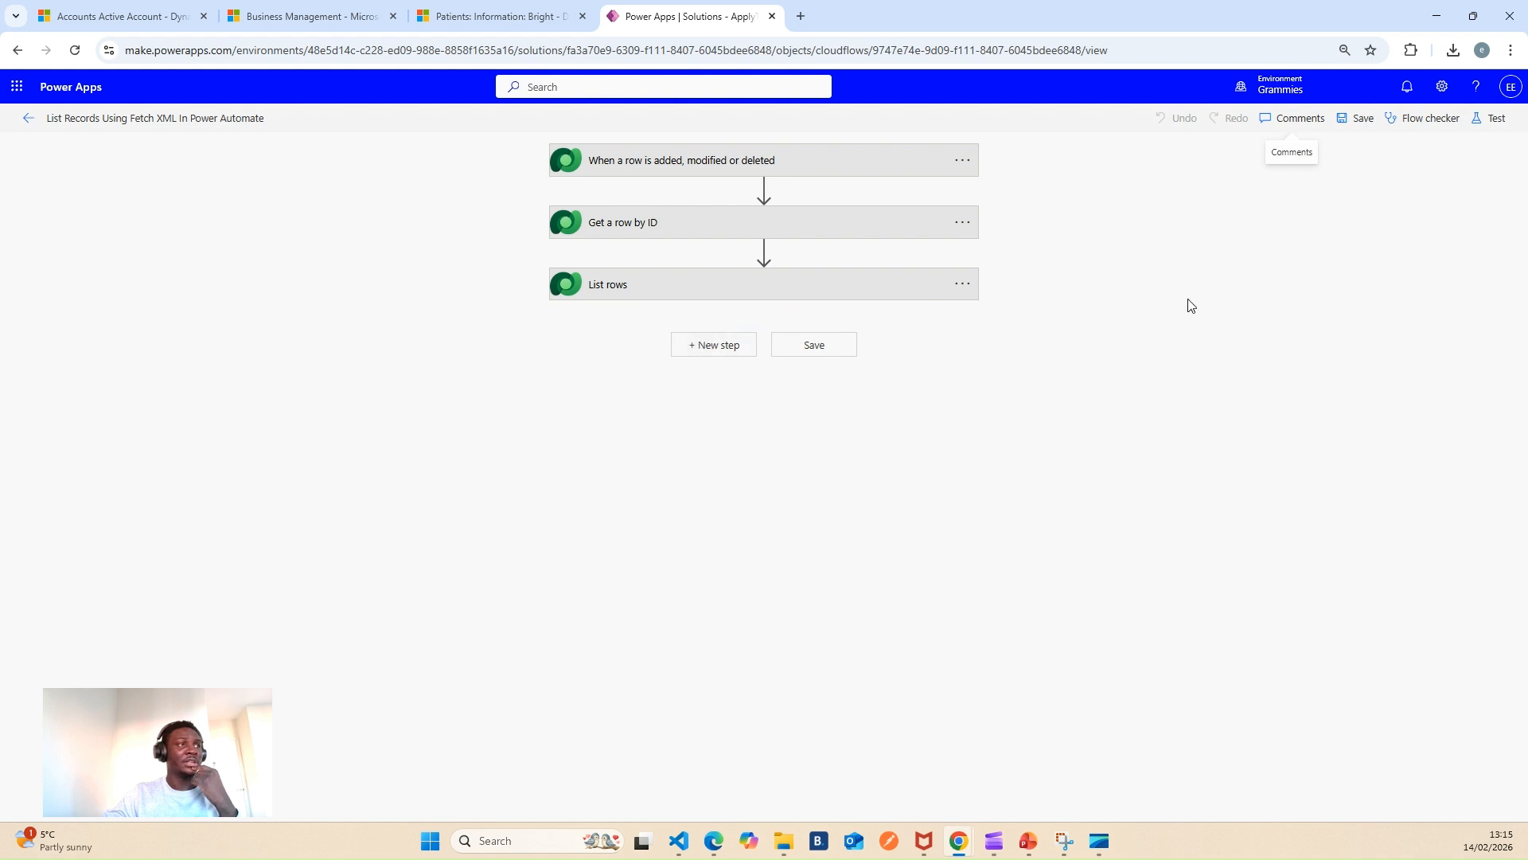
{"action": "left_click", "coordinate": [706, 345]}
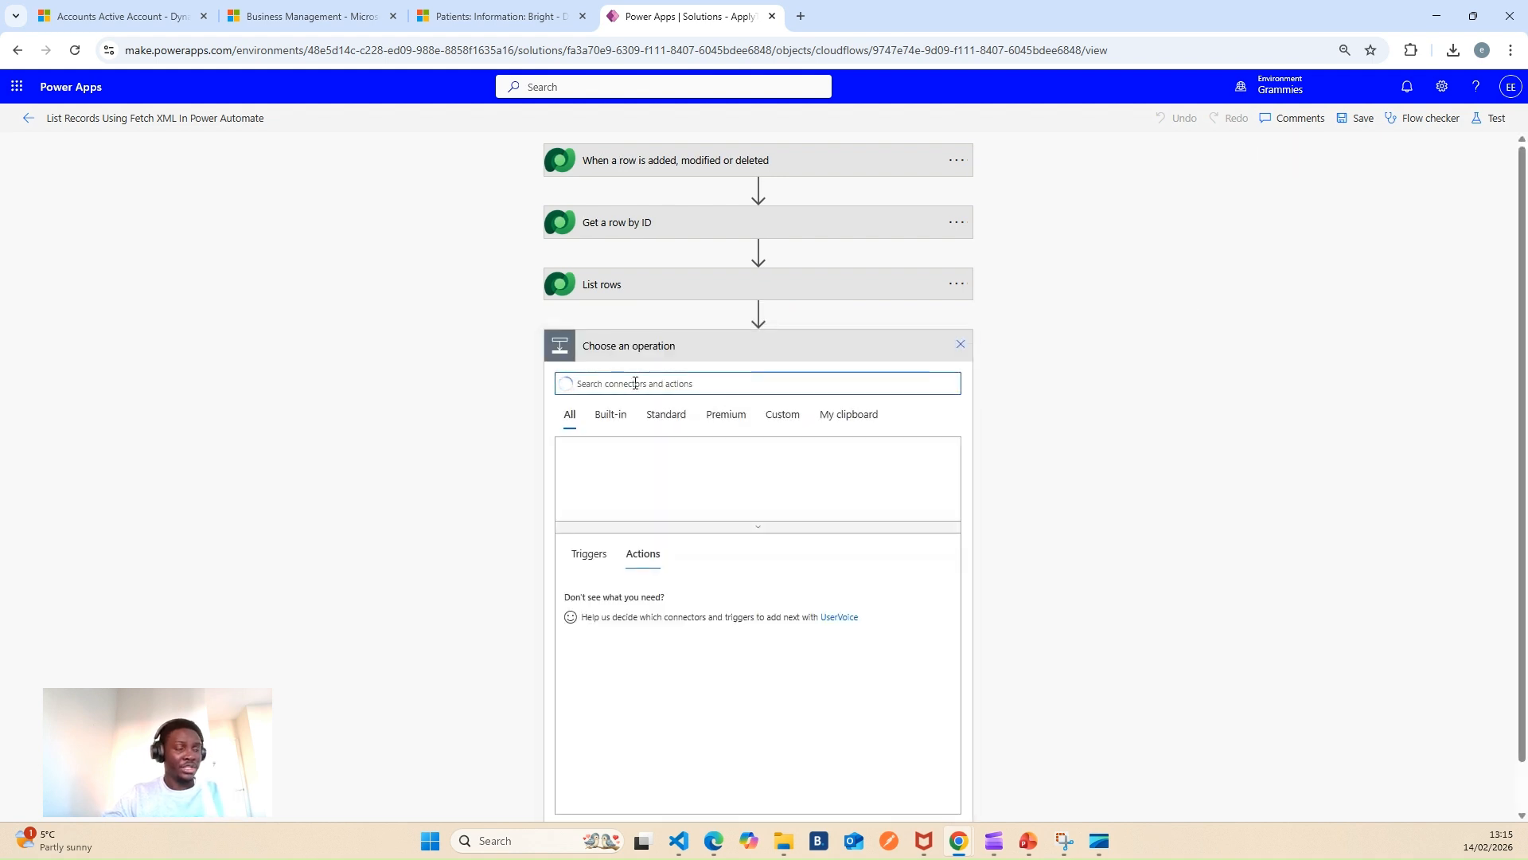
{"action": "type", "text": "apply"}
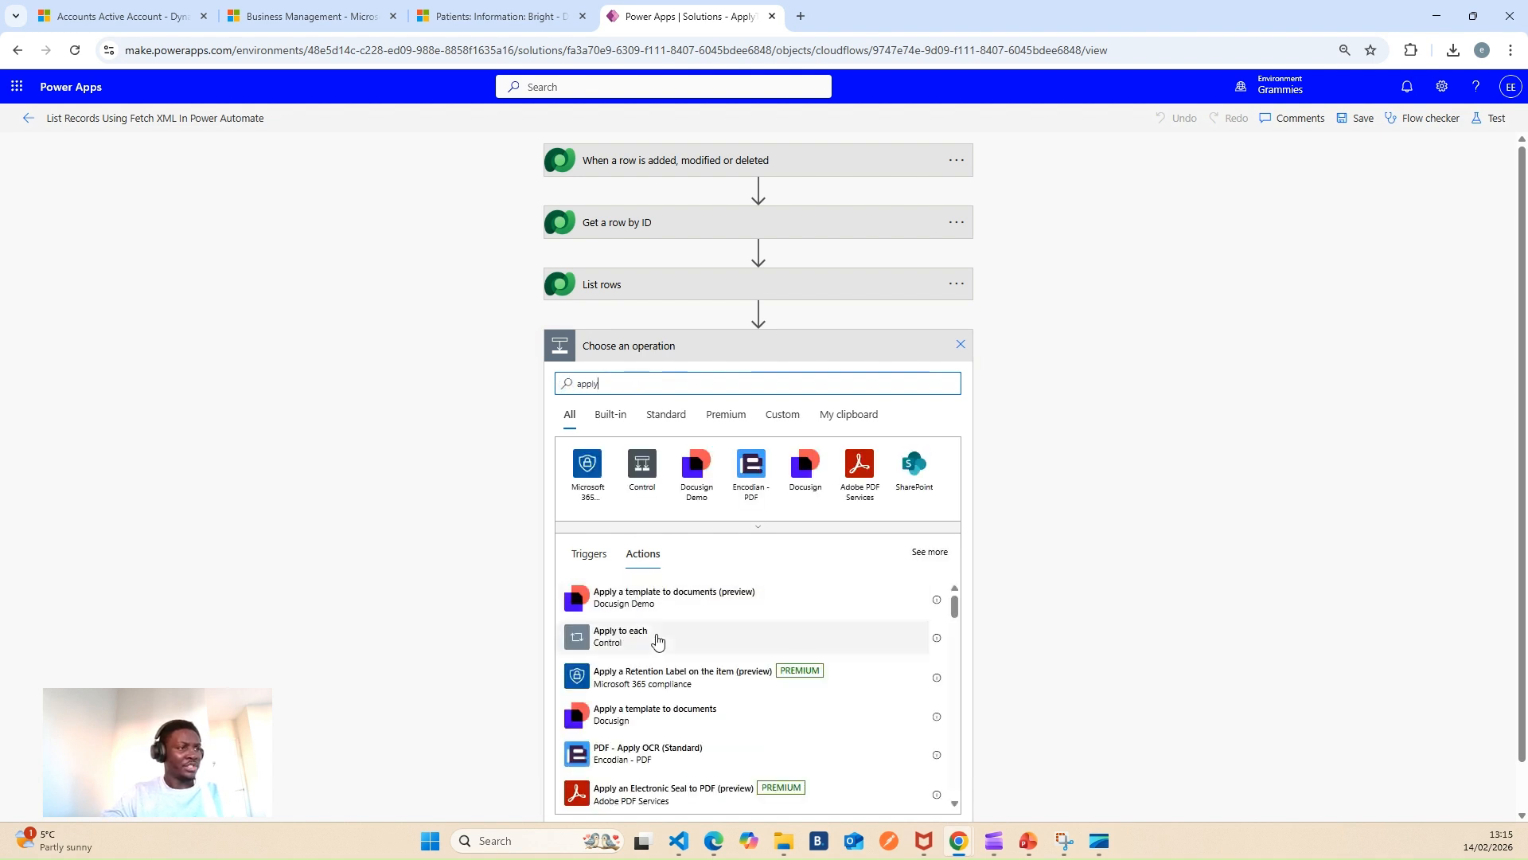
{"action": "left_click", "coordinate": [653, 639]}
{"action": "left_click", "coordinate": [617, 395]}
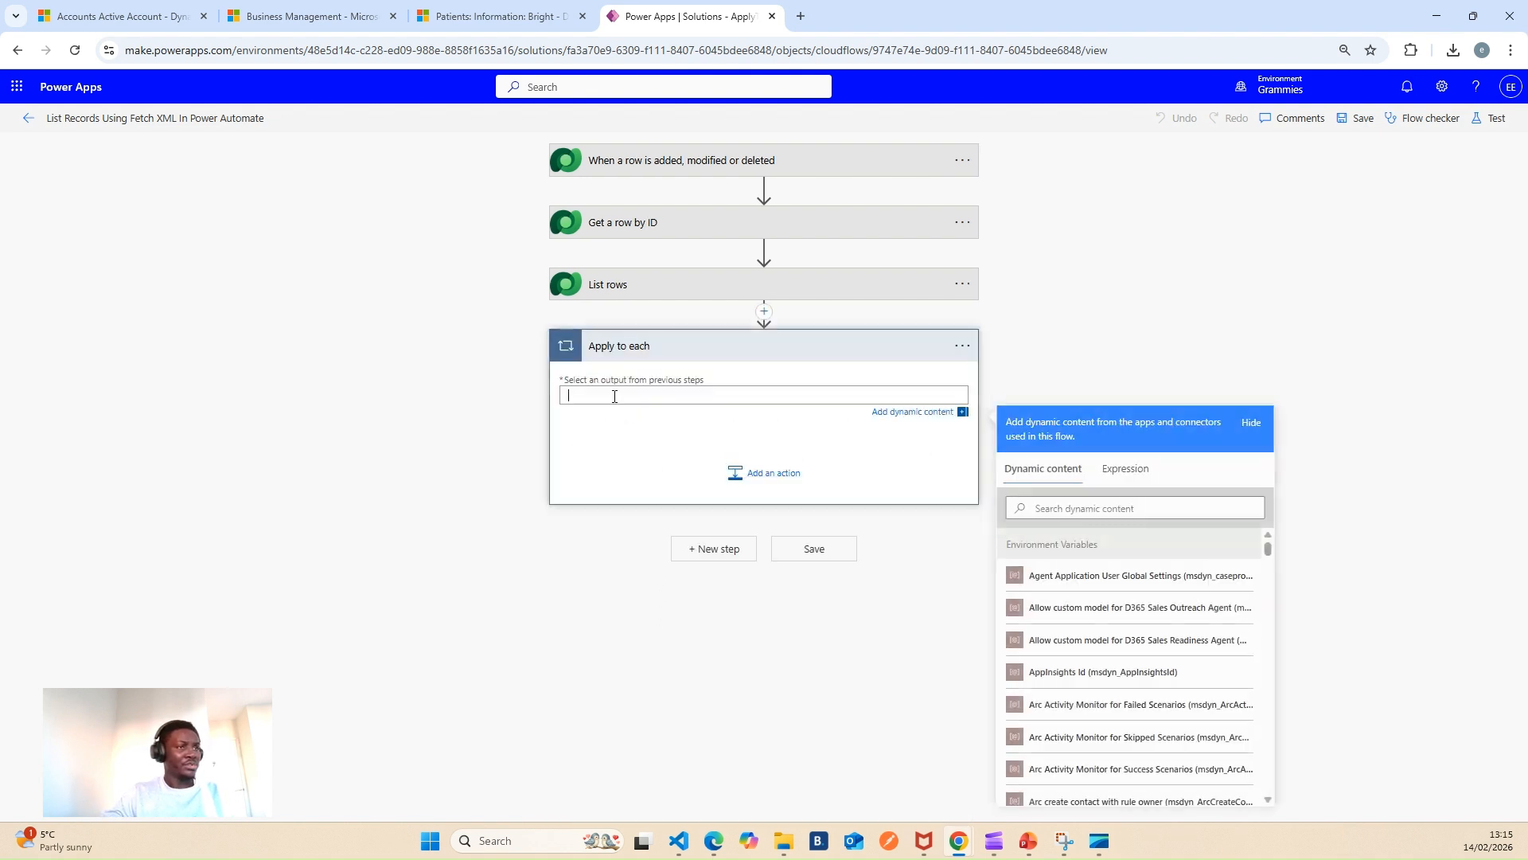
{"action": "type", "text": "value"}
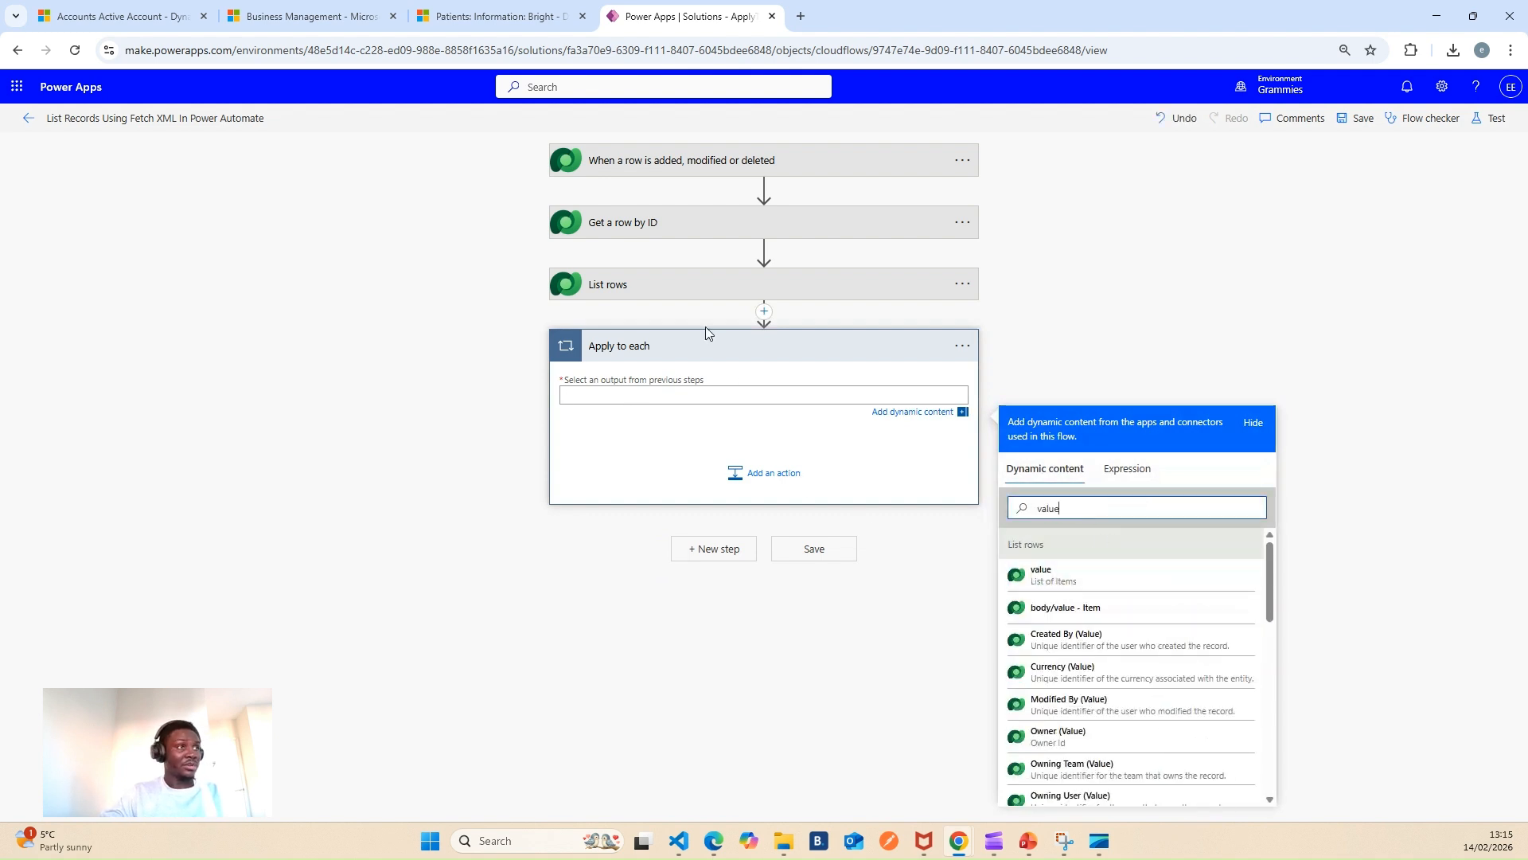
{"action": "left_click", "coordinate": [1106, 581]}
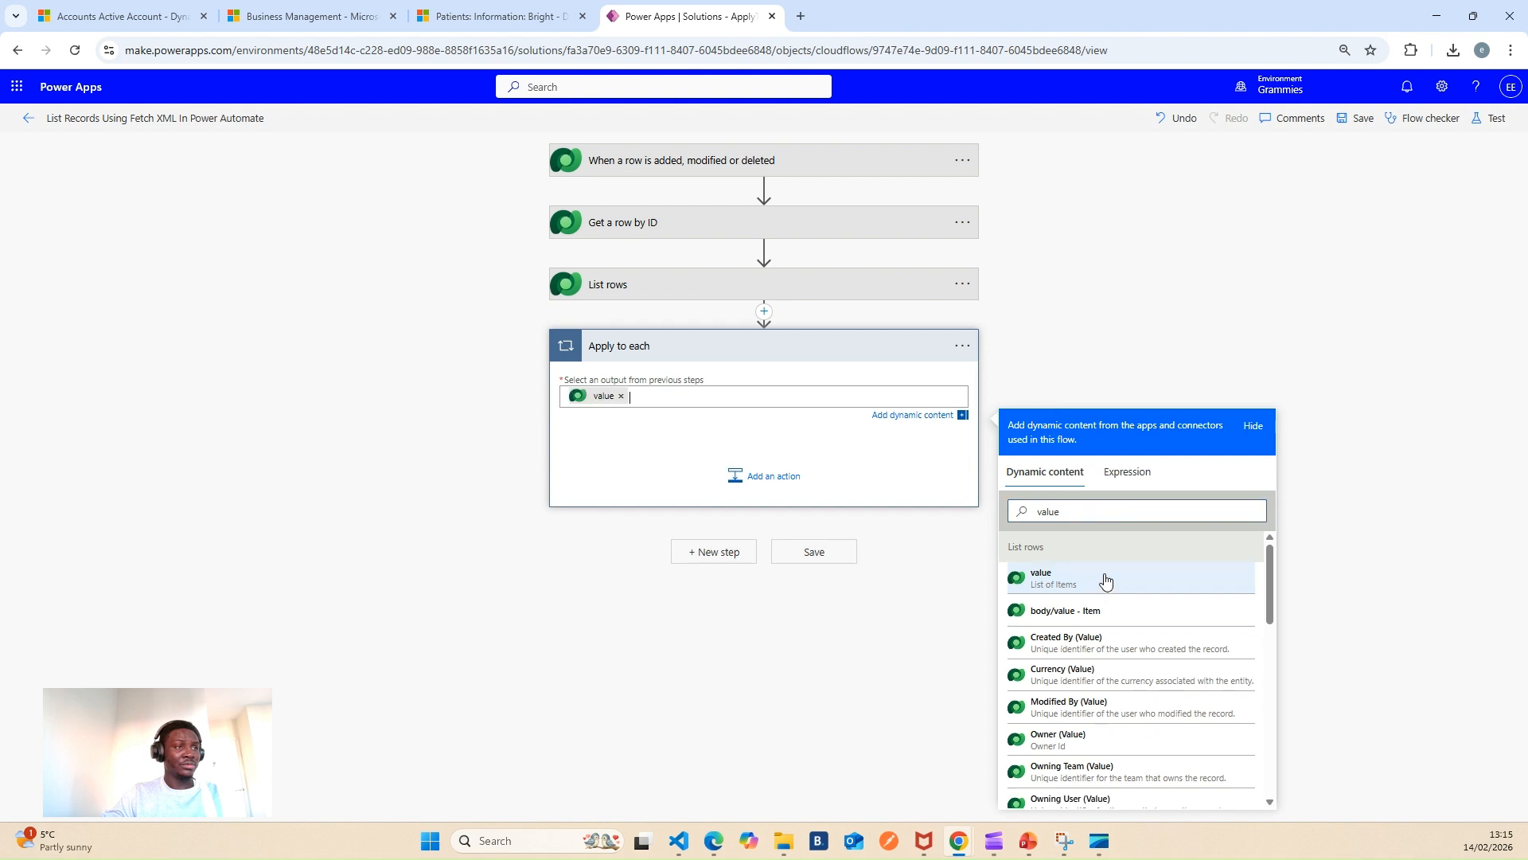
Add a Compose action inside the Apply to each loop with the Name field from List rows as its input.
{"action": "left_click", "coordinate": [750, 480]}
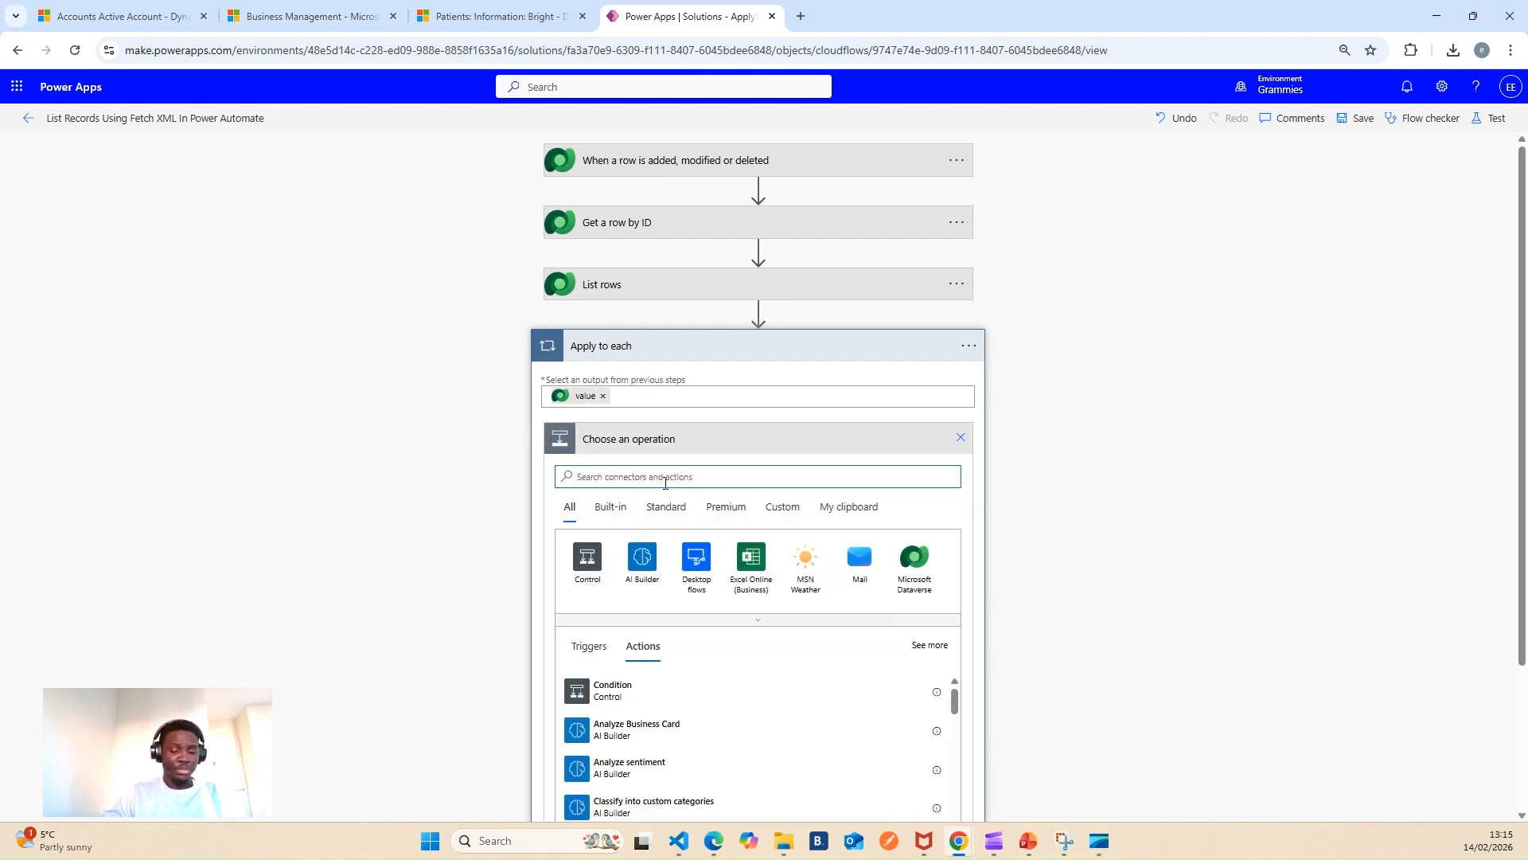
{"action": "type", "text": "compose"}
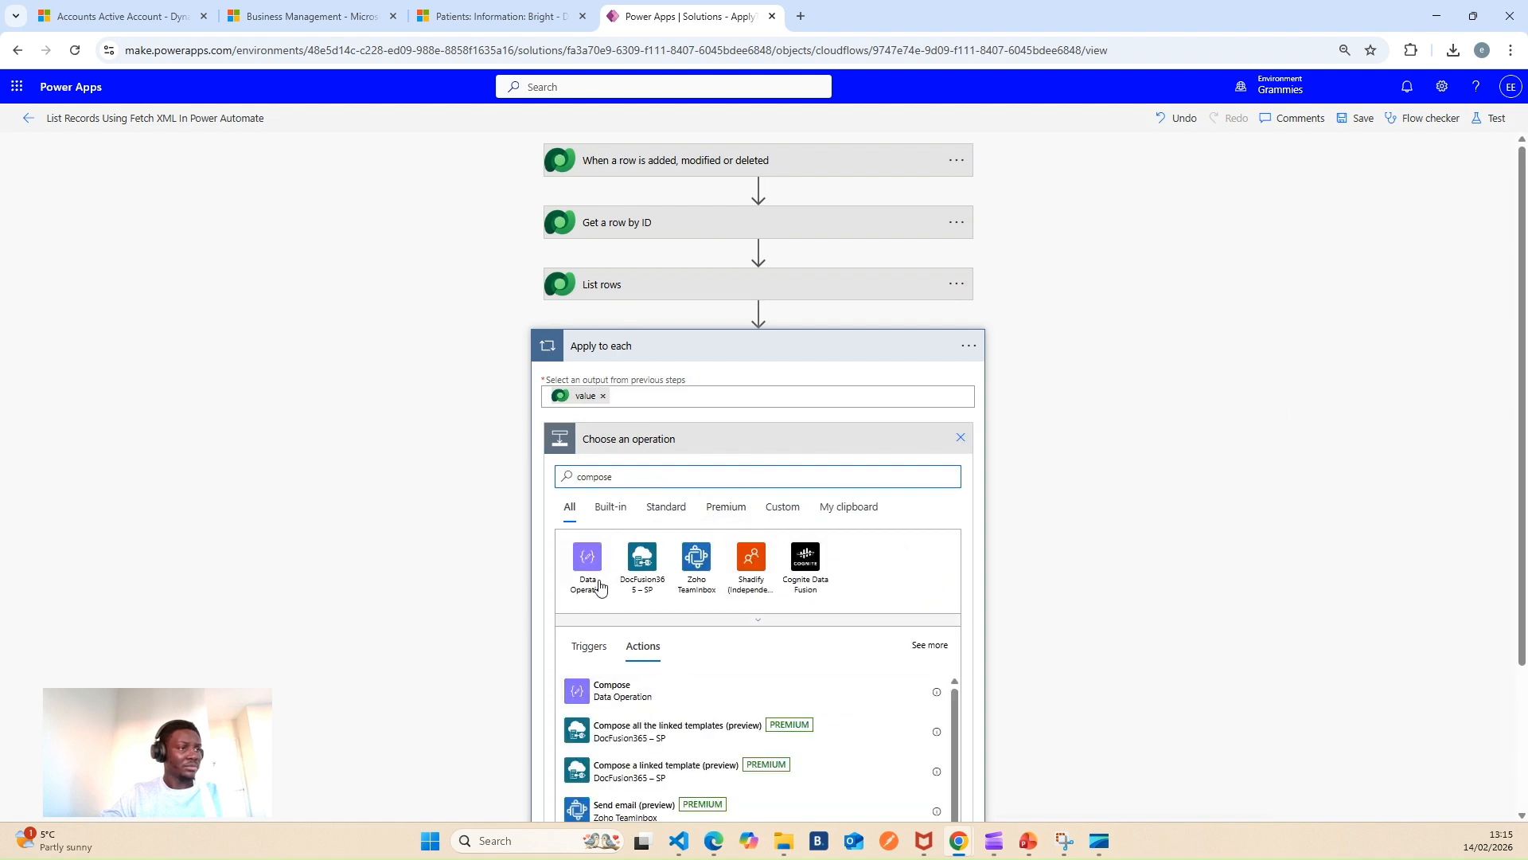
{"action": "left_click", "coordinate": [673, 692]}
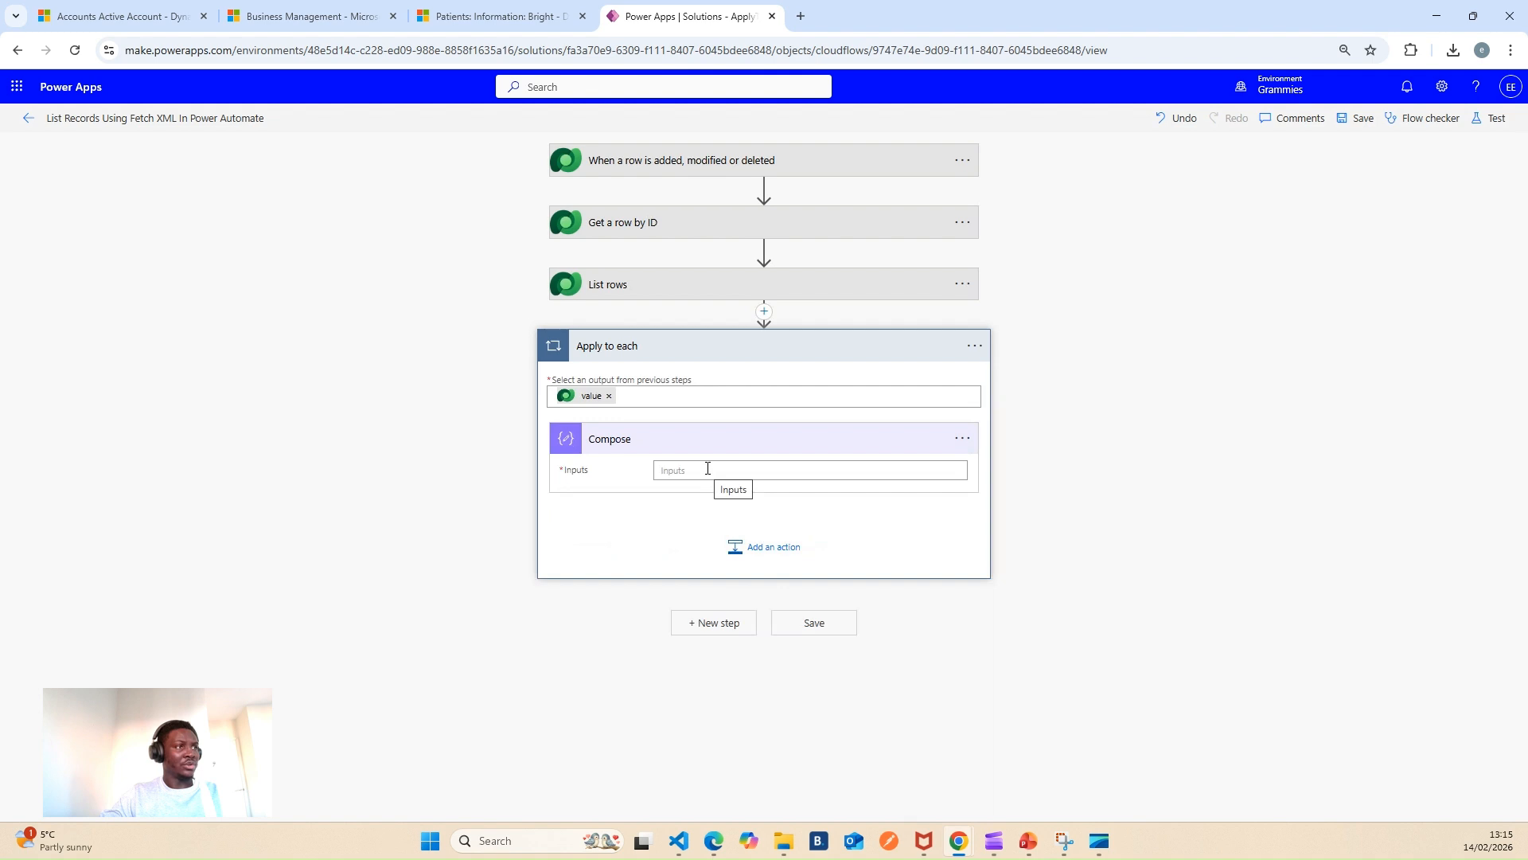
{"action": "left_click", "coordinate": [708, 468]}
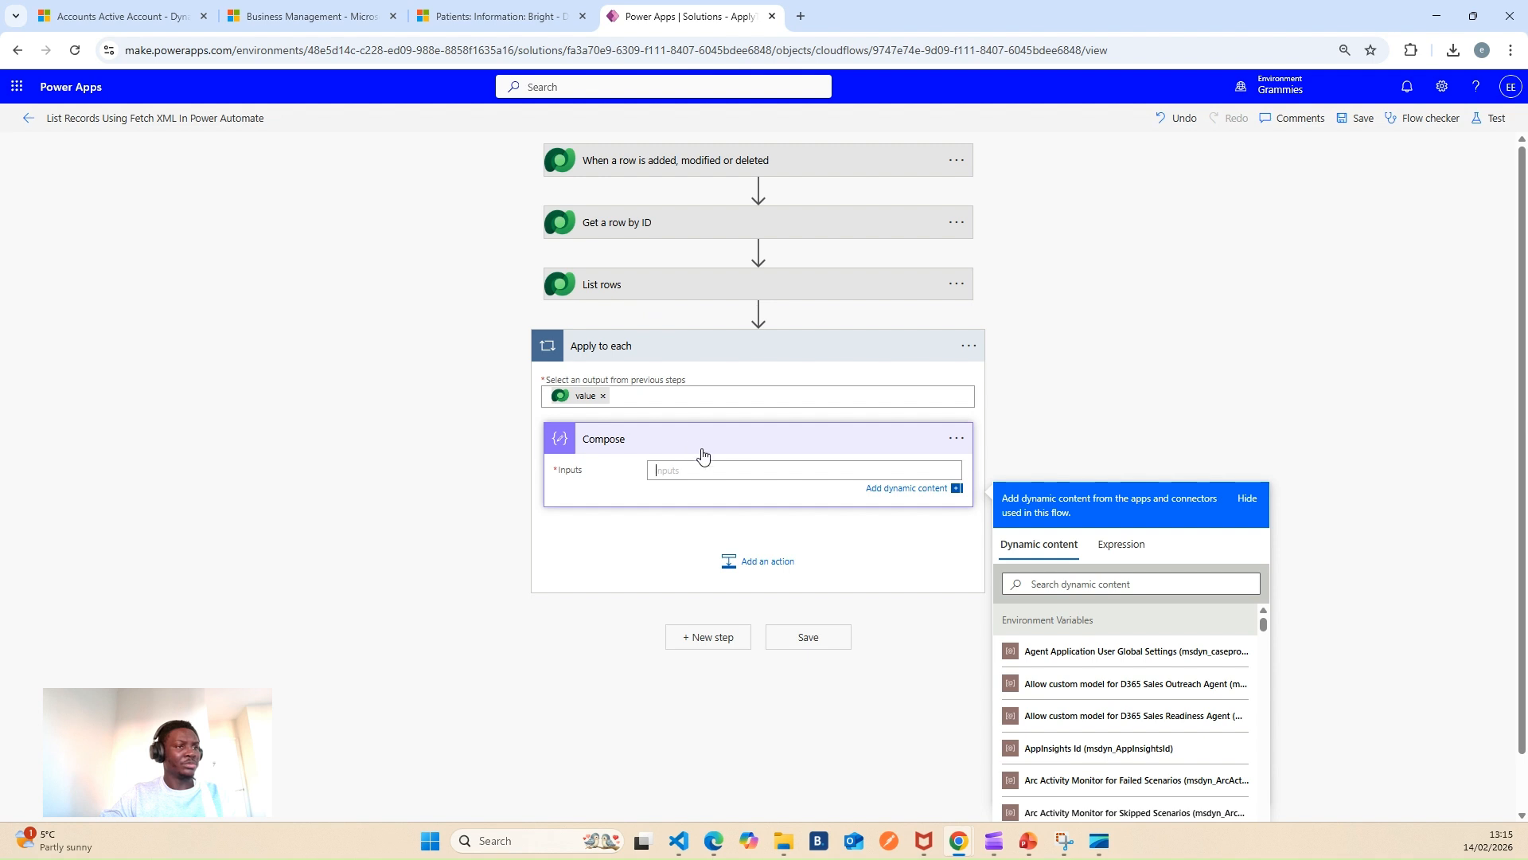
{"action": "left_click", "coordinate": [1069, 585]}
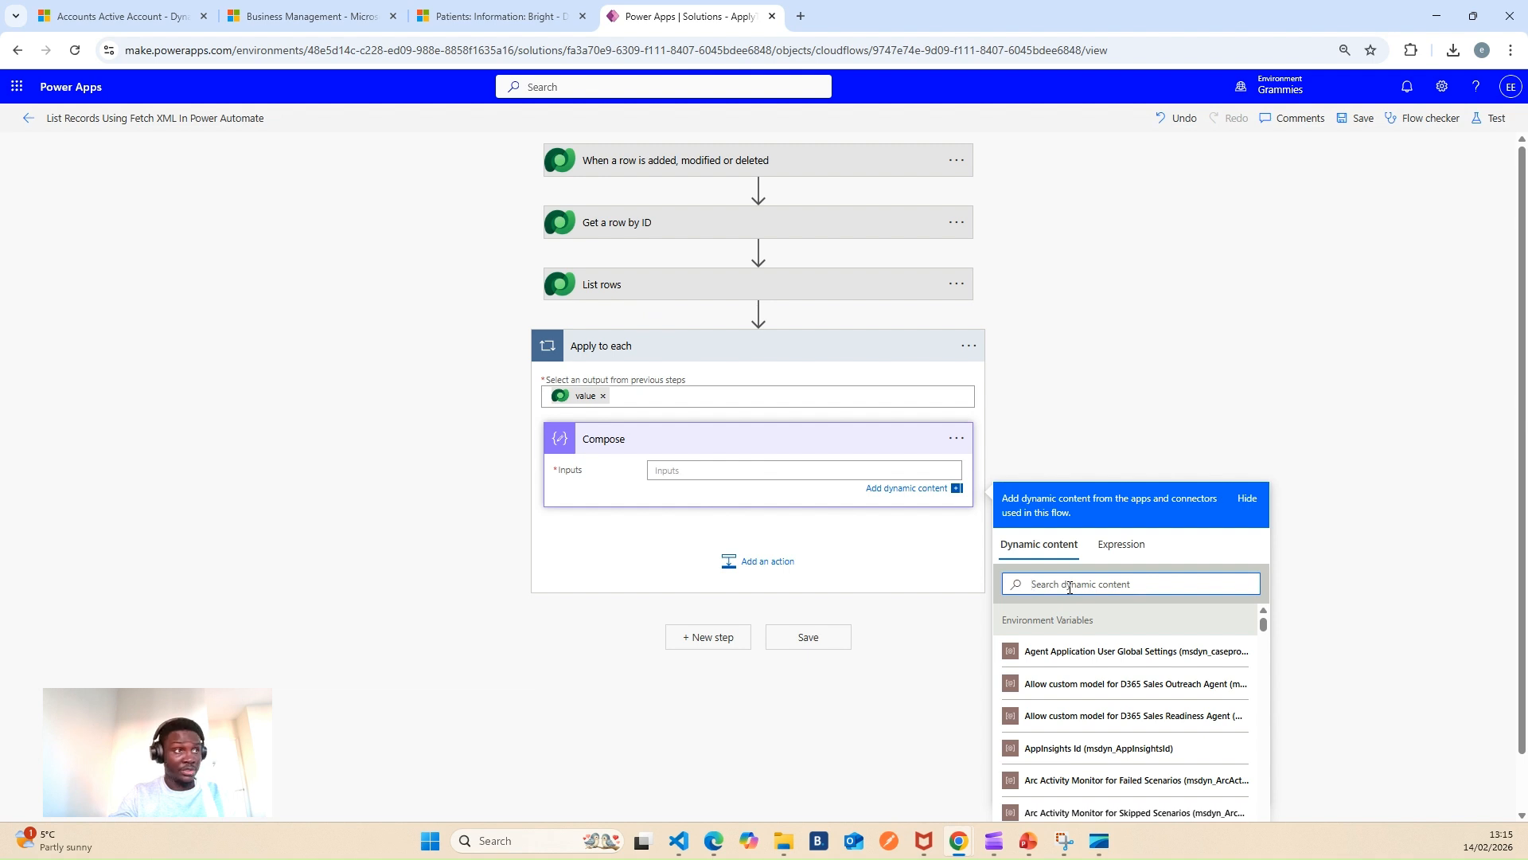
{"action": "type", "text": "name"}
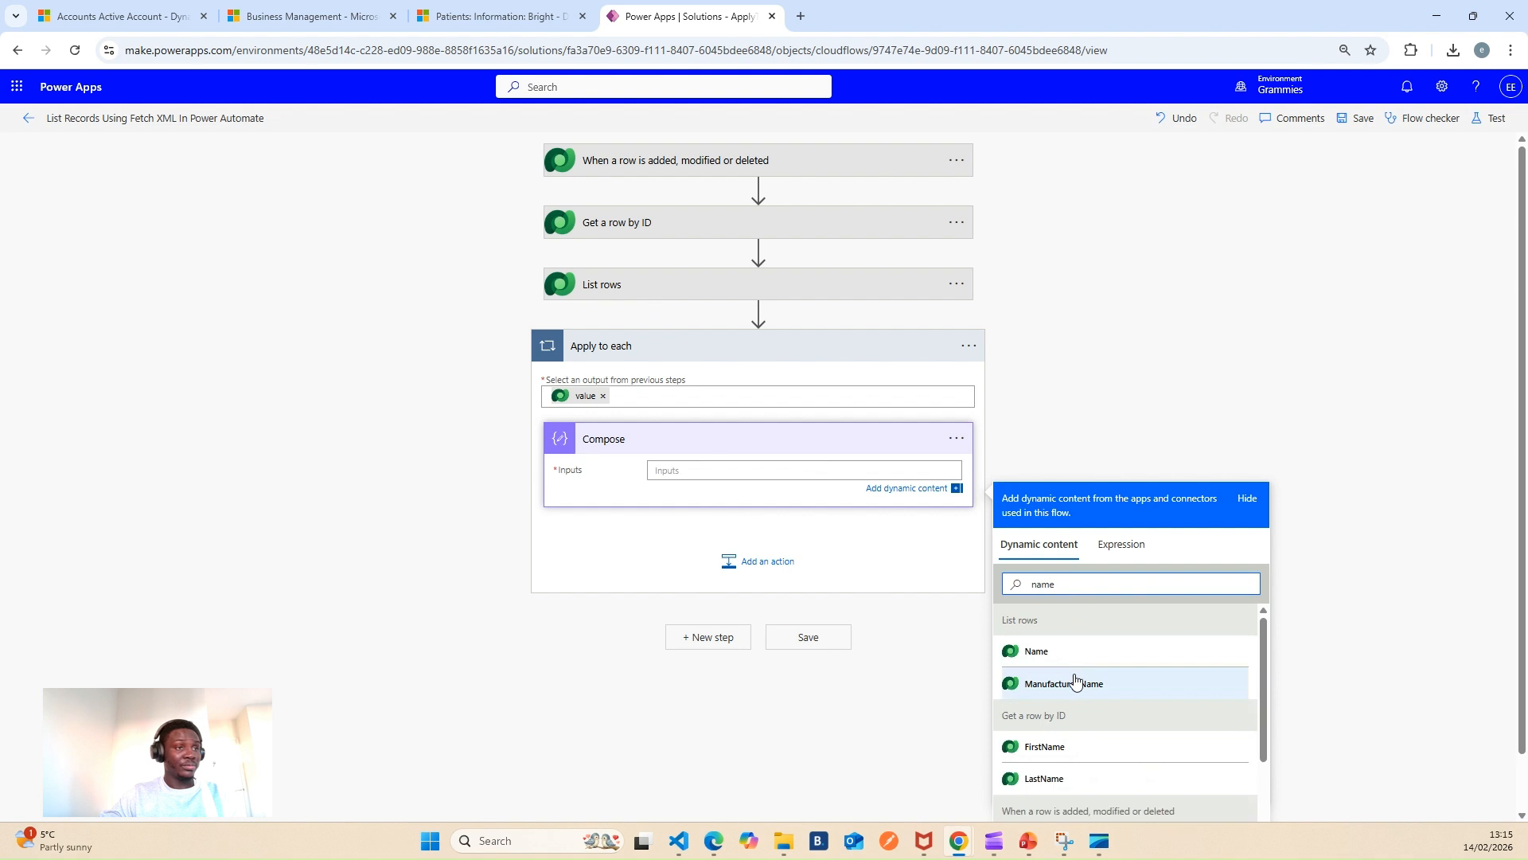
{"action": "left_click", "coordinate": [1069, 655]}
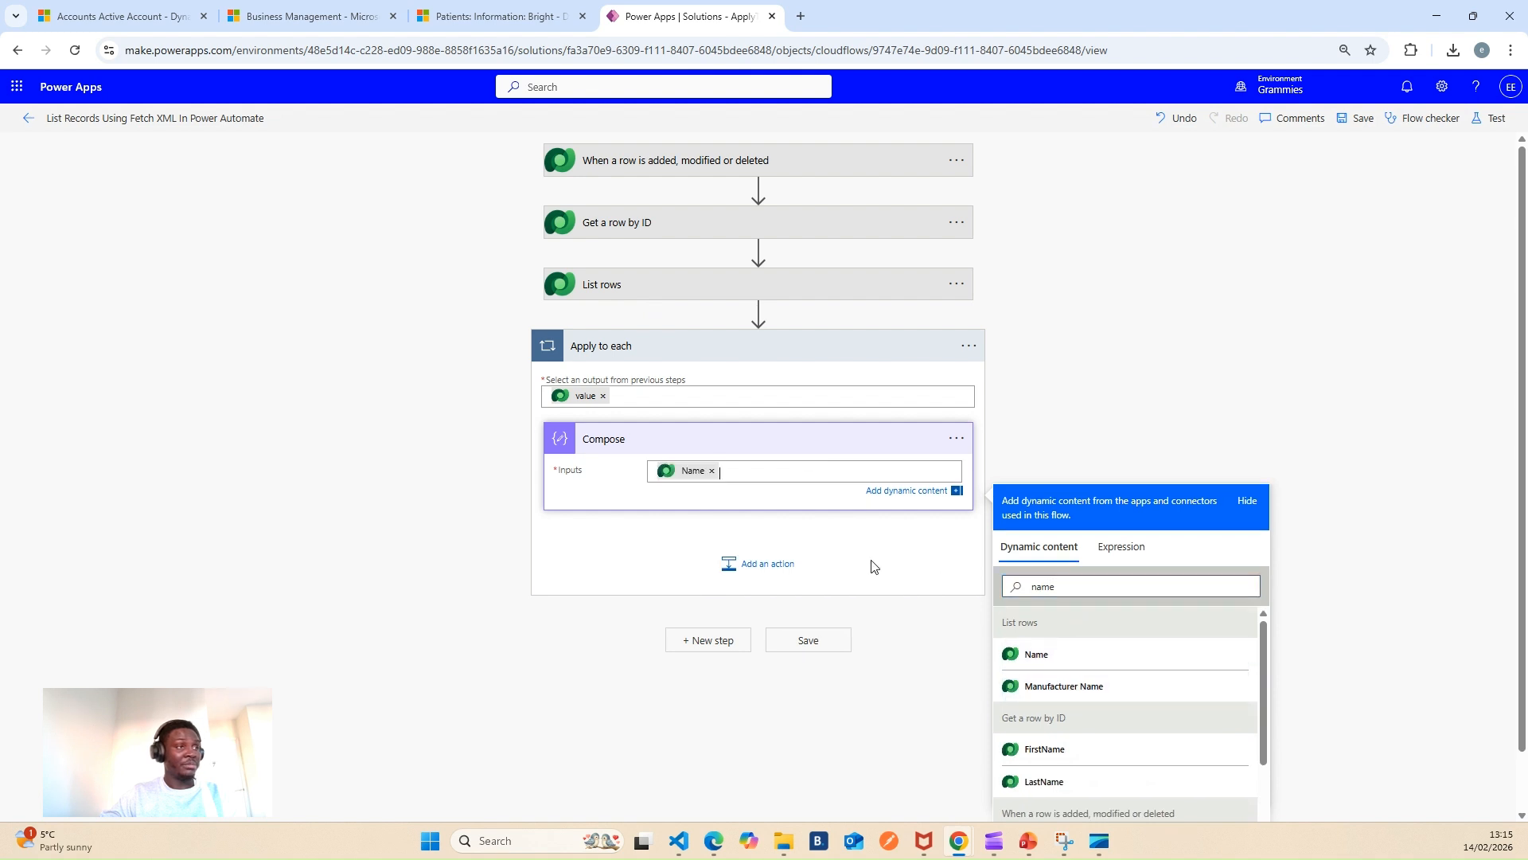
Add a second Compose action inside the loop with the Cost field from List rows as its input.
{"action": "left_click", "coordinate": [744, 562]}
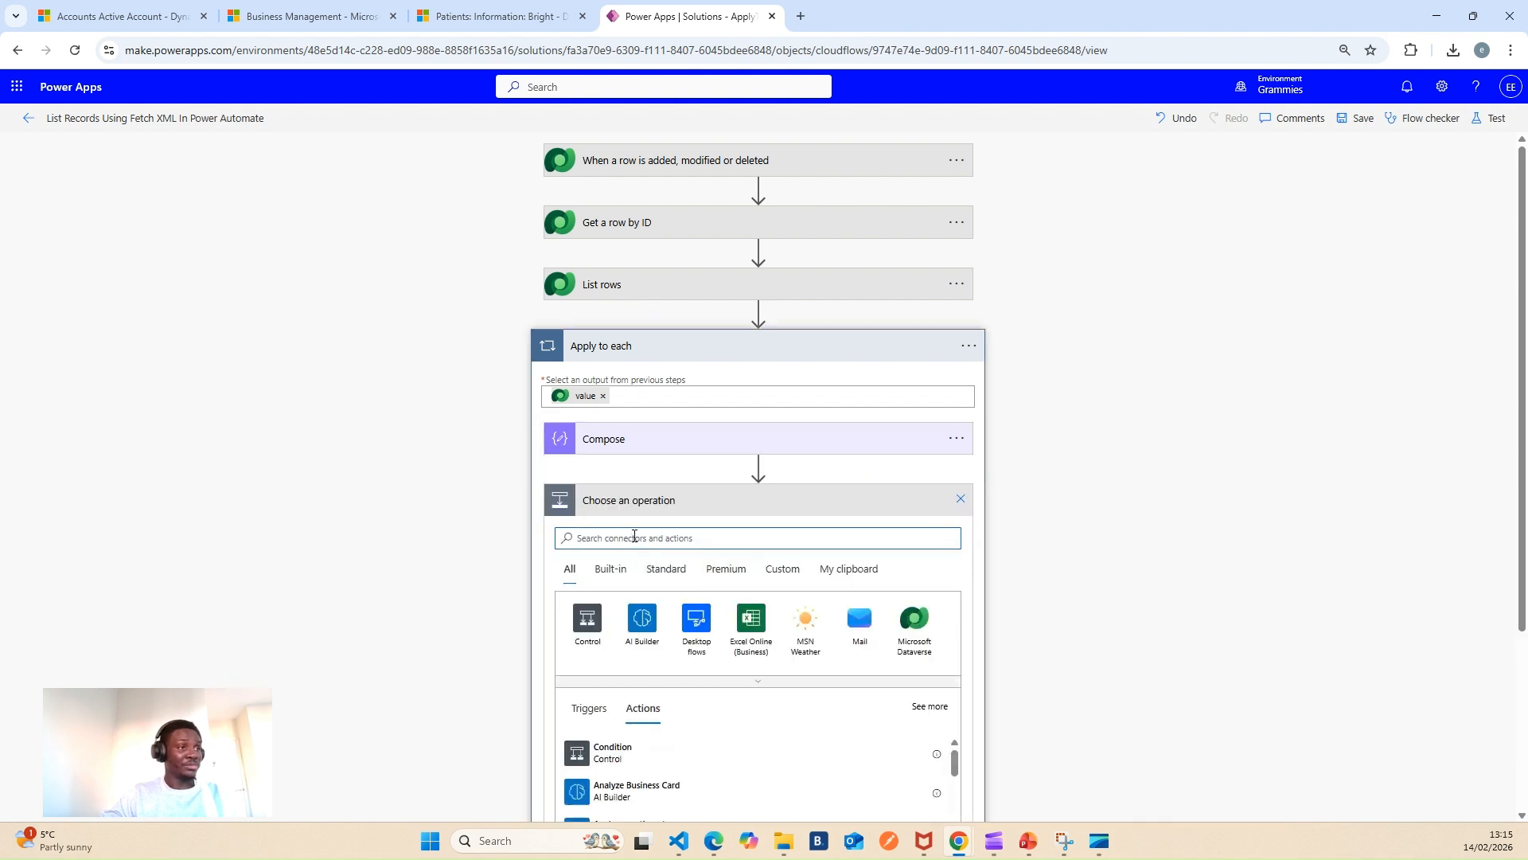
{"action": "type", "text": "compose"}
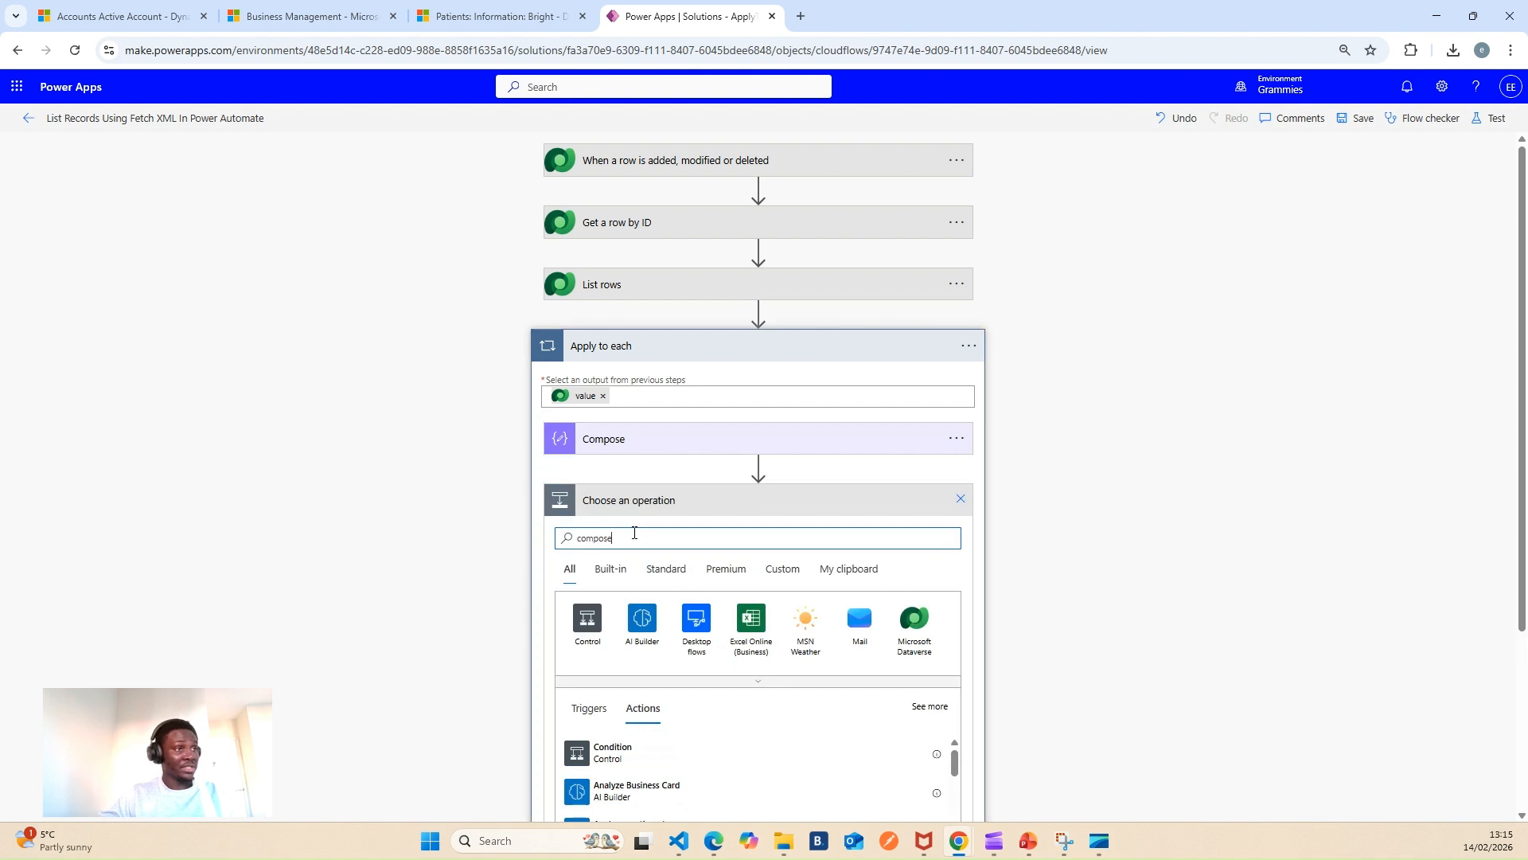
{"action": "left_click", "coordinate": [633, 757]}
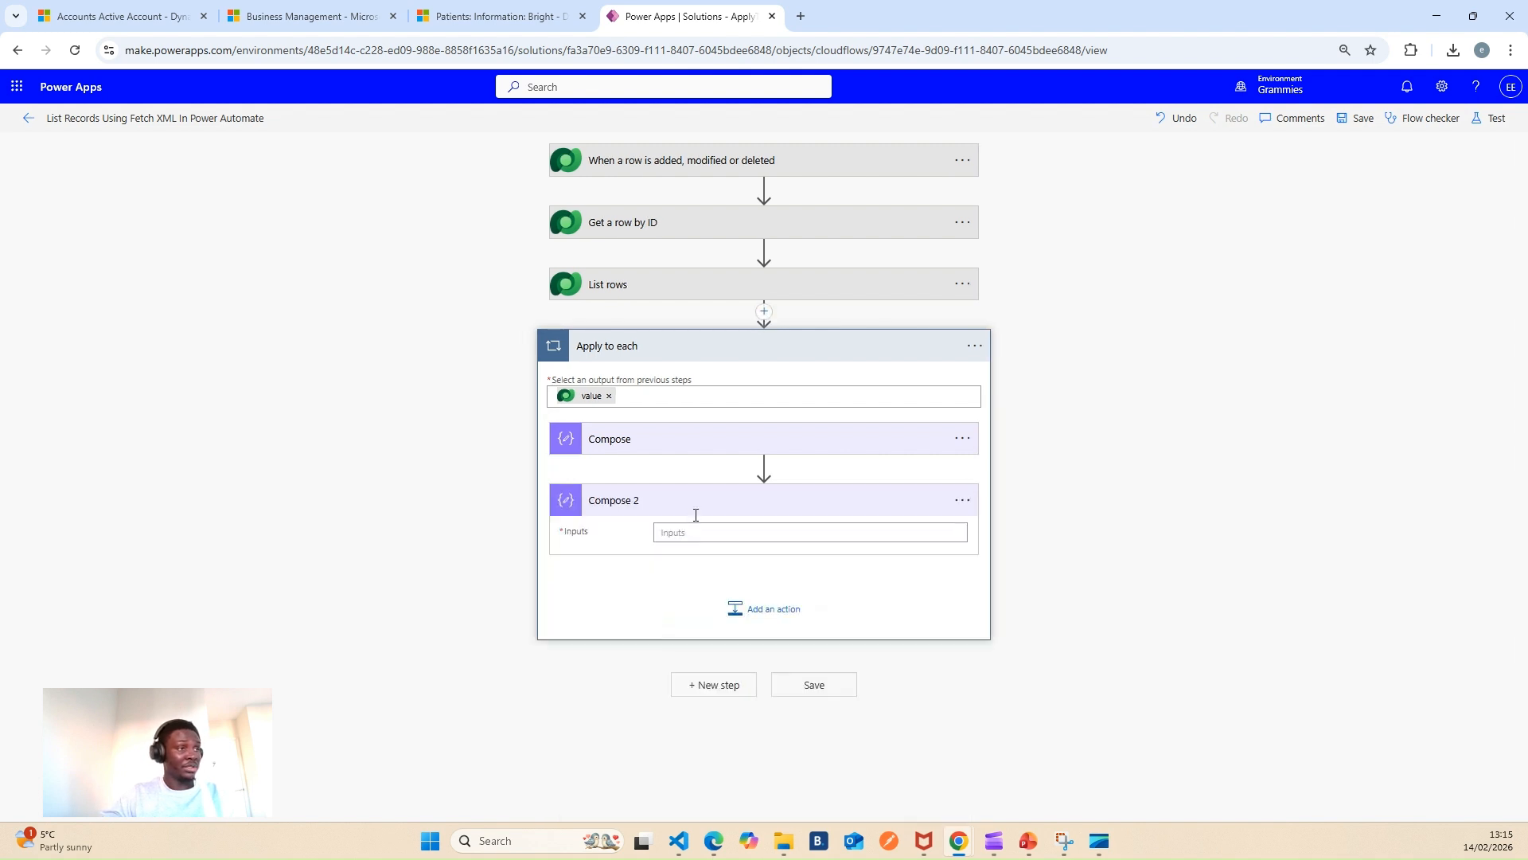
{"action": "left_click", "coordinate": [859, 534]}
{"action": "left_click", "coordinate": [1057, 646]}
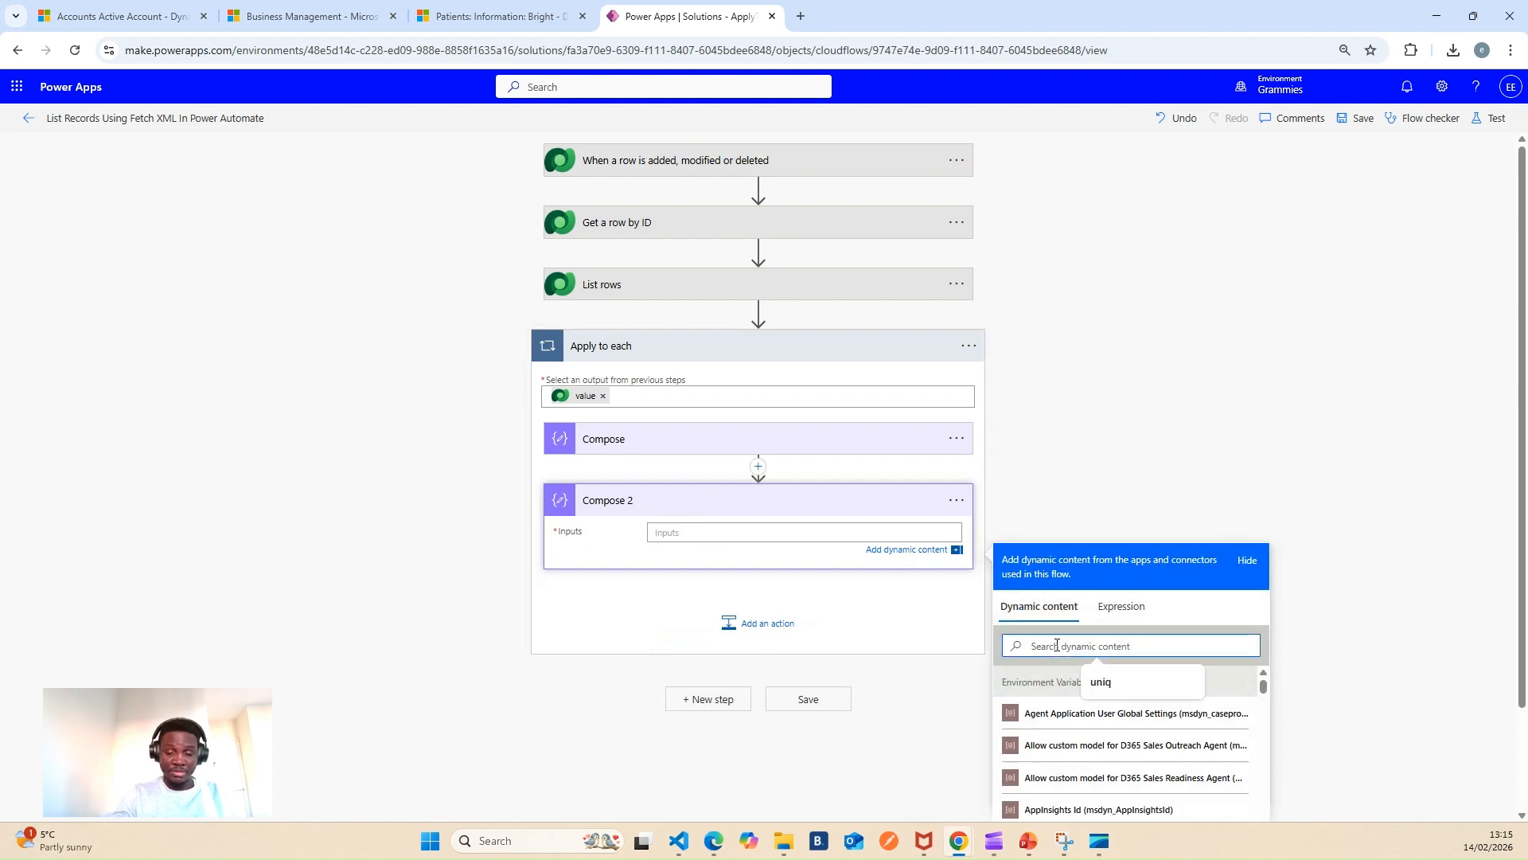
{"action": "type", "text": "cost"}
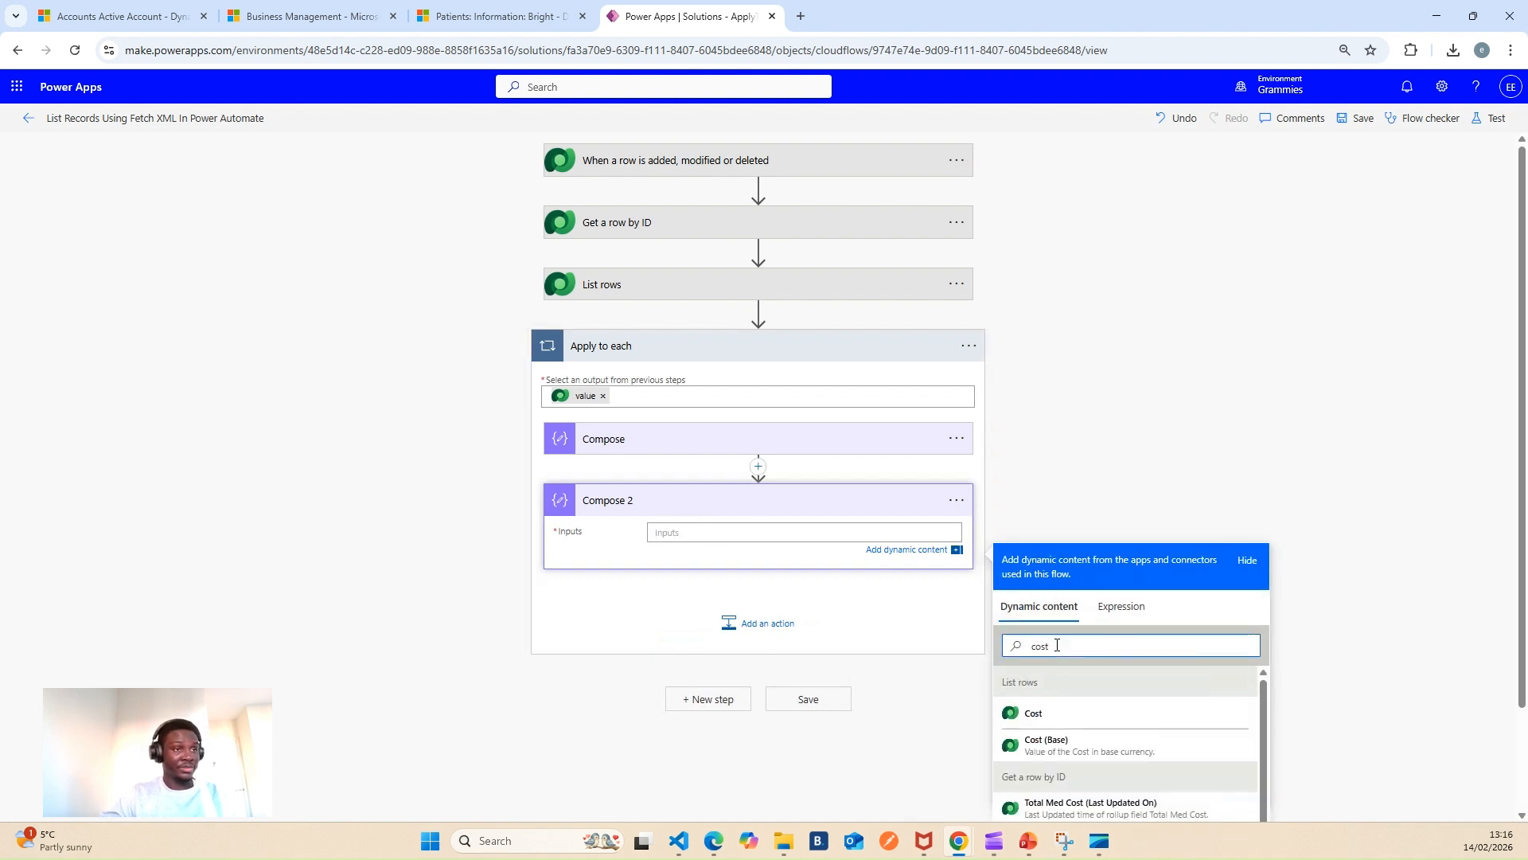
{"action": "left_click", "coordinate": [1053, 715]}
{"action": "left_click", "coordinate": [1102, 437]}
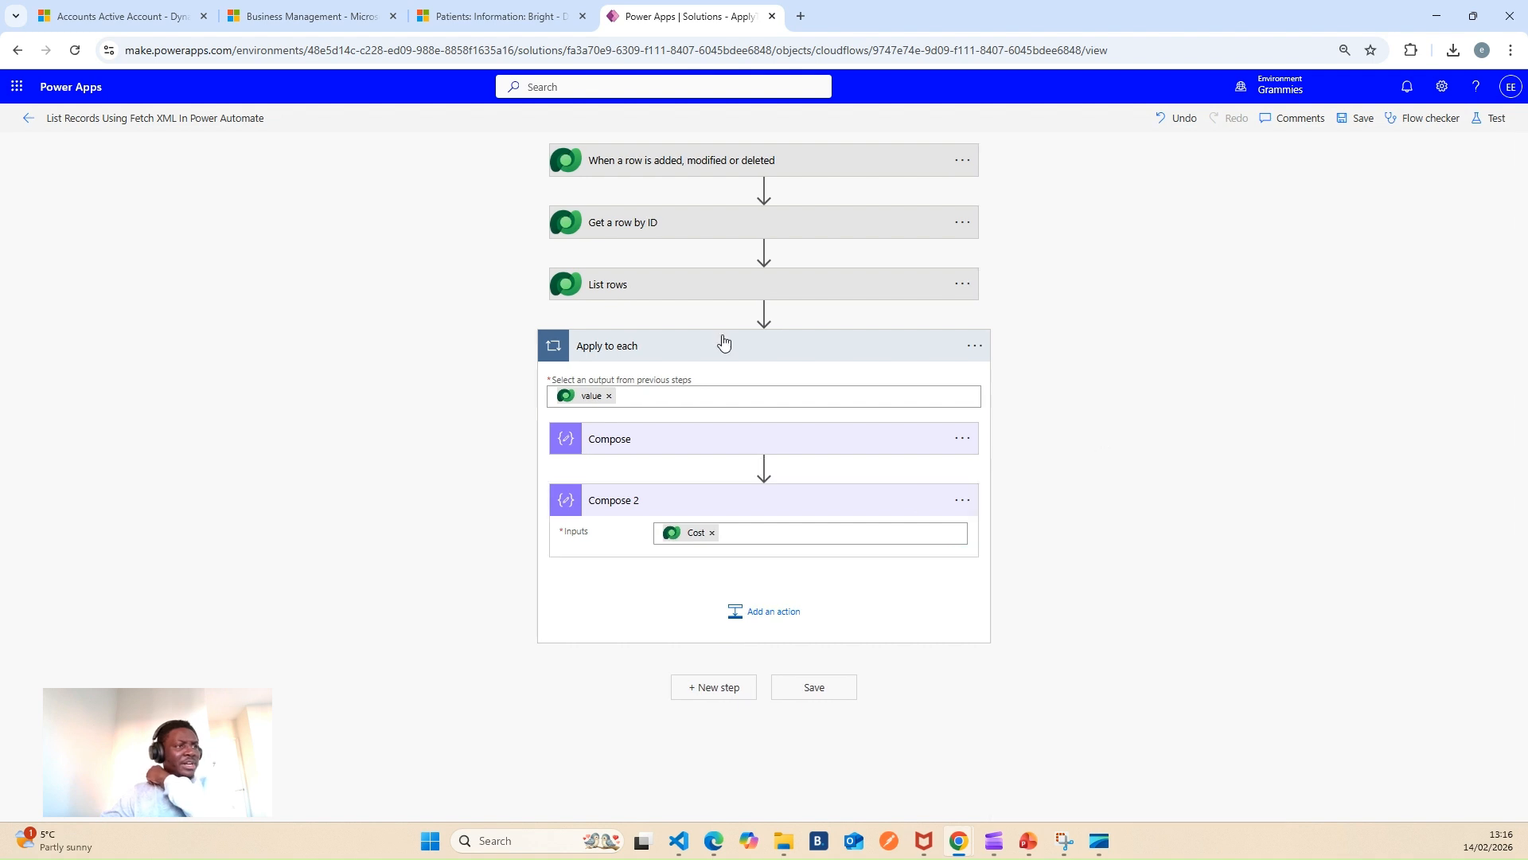
Rename the first Compose action to Medication Name and the second to Cost of Medication.
{"action": "left_click", "coordinate": [962, 439]}
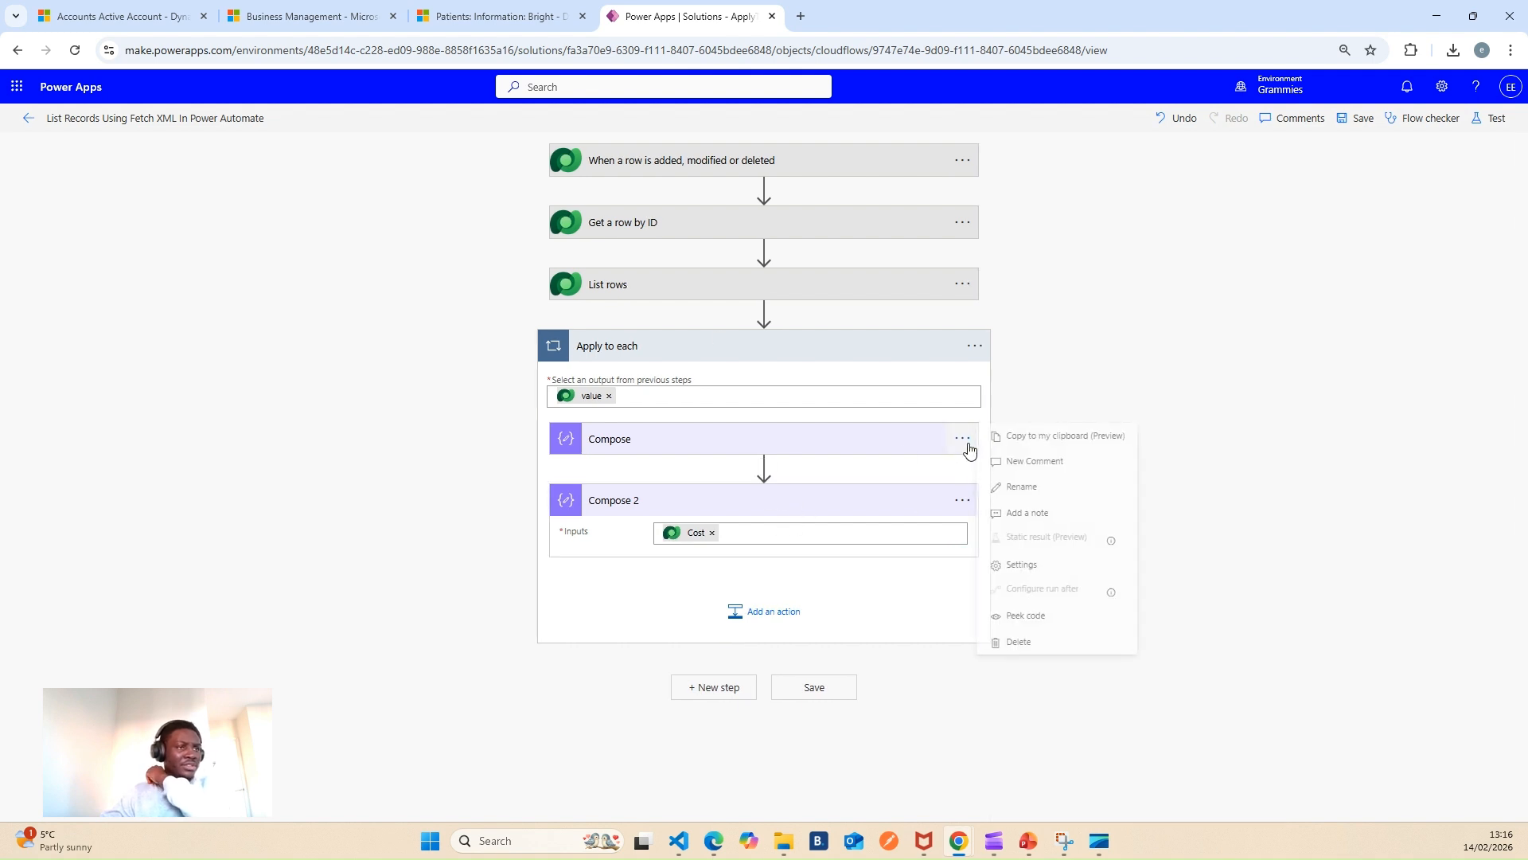
{"action": "left_click", "coordinate": [1039, 486]}
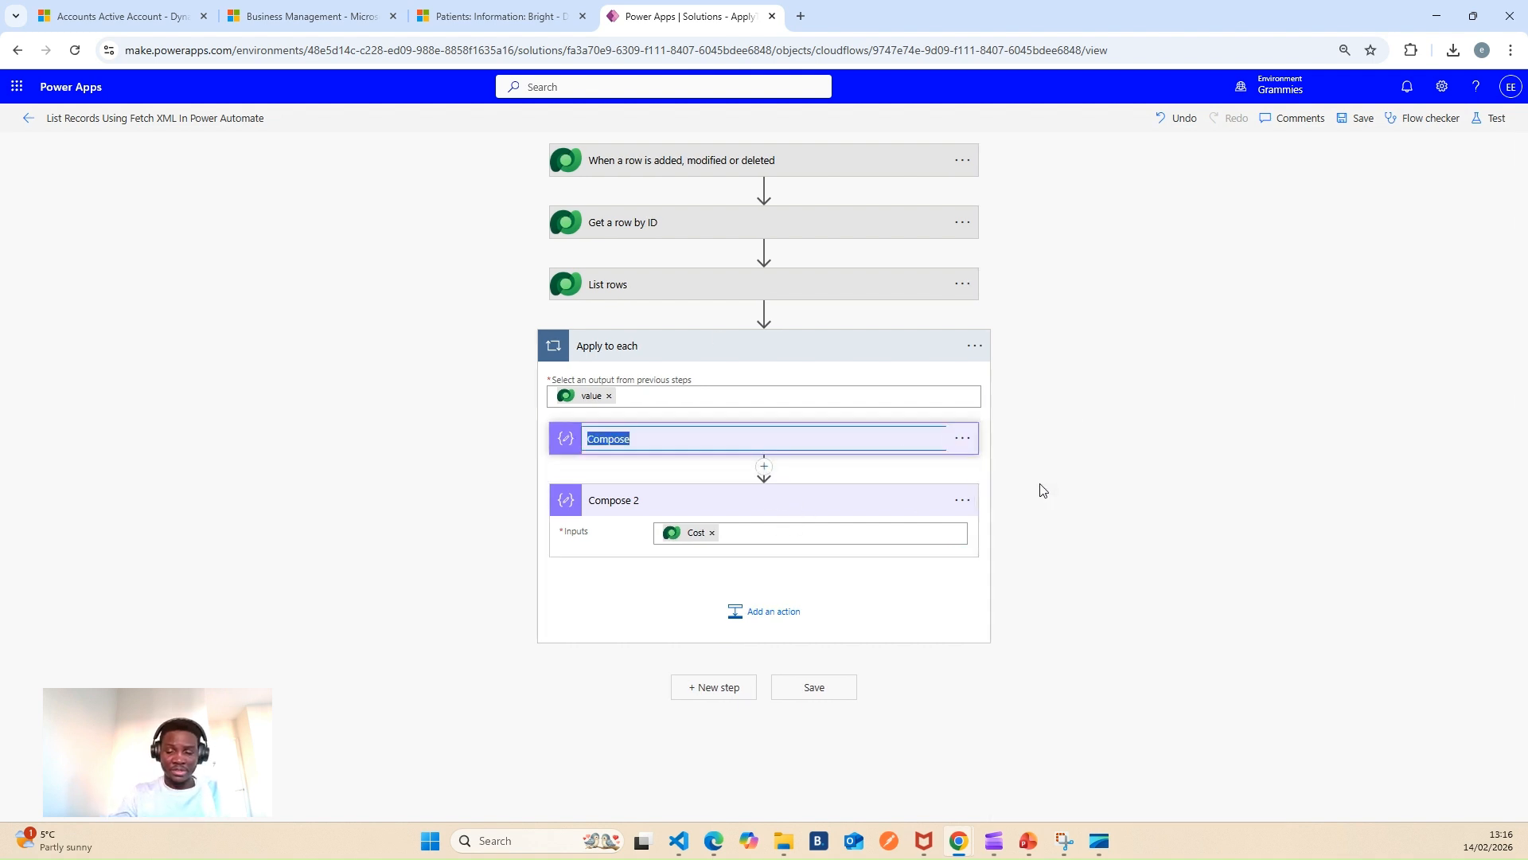
{"action": "type", "text": "Medication Name"}
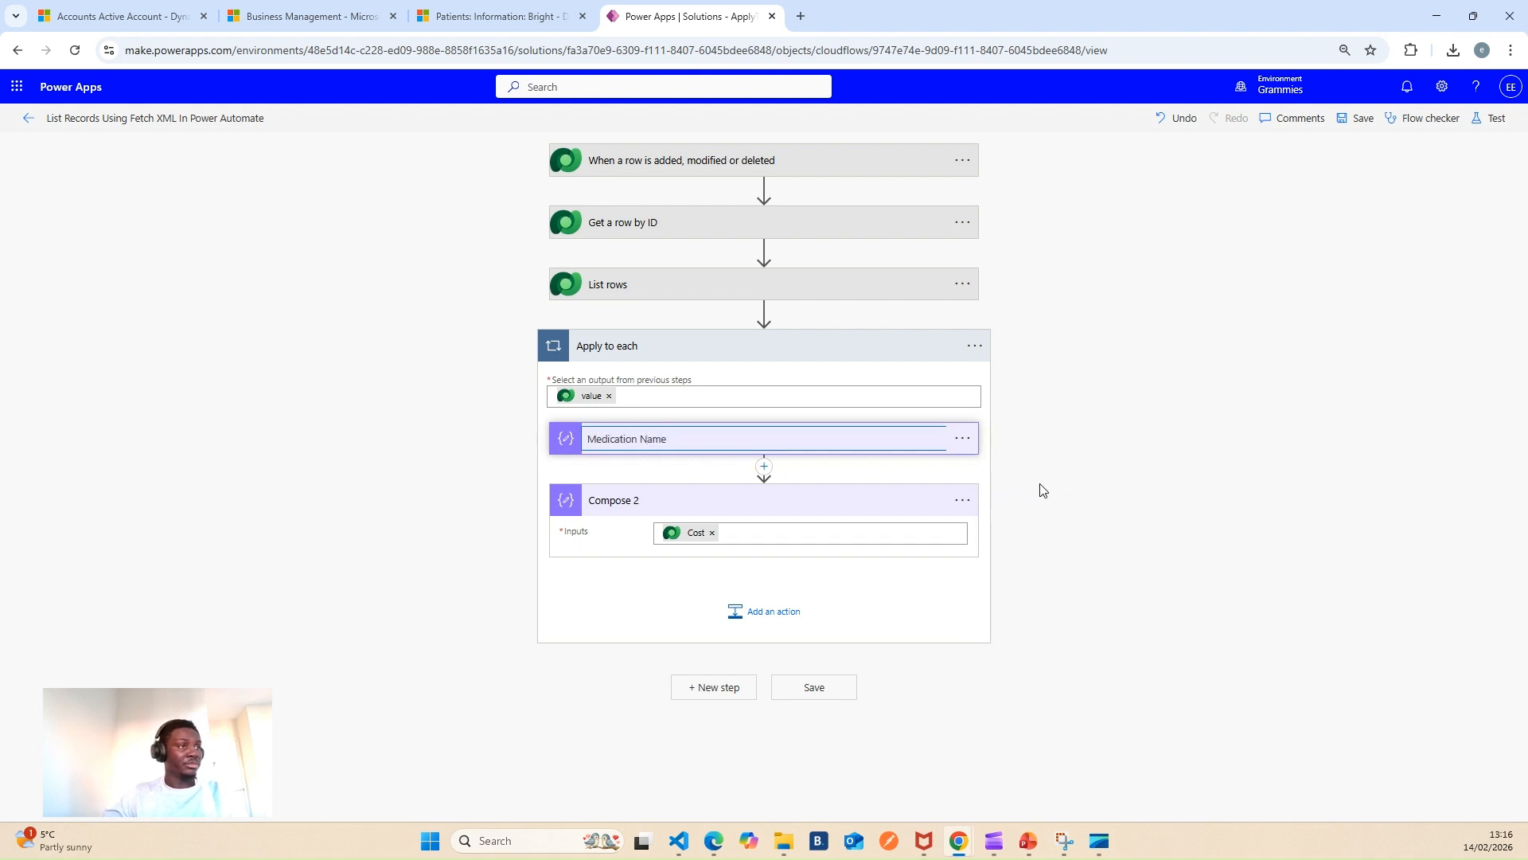
{"action": "left_click", "coordinate": [963, 500]}
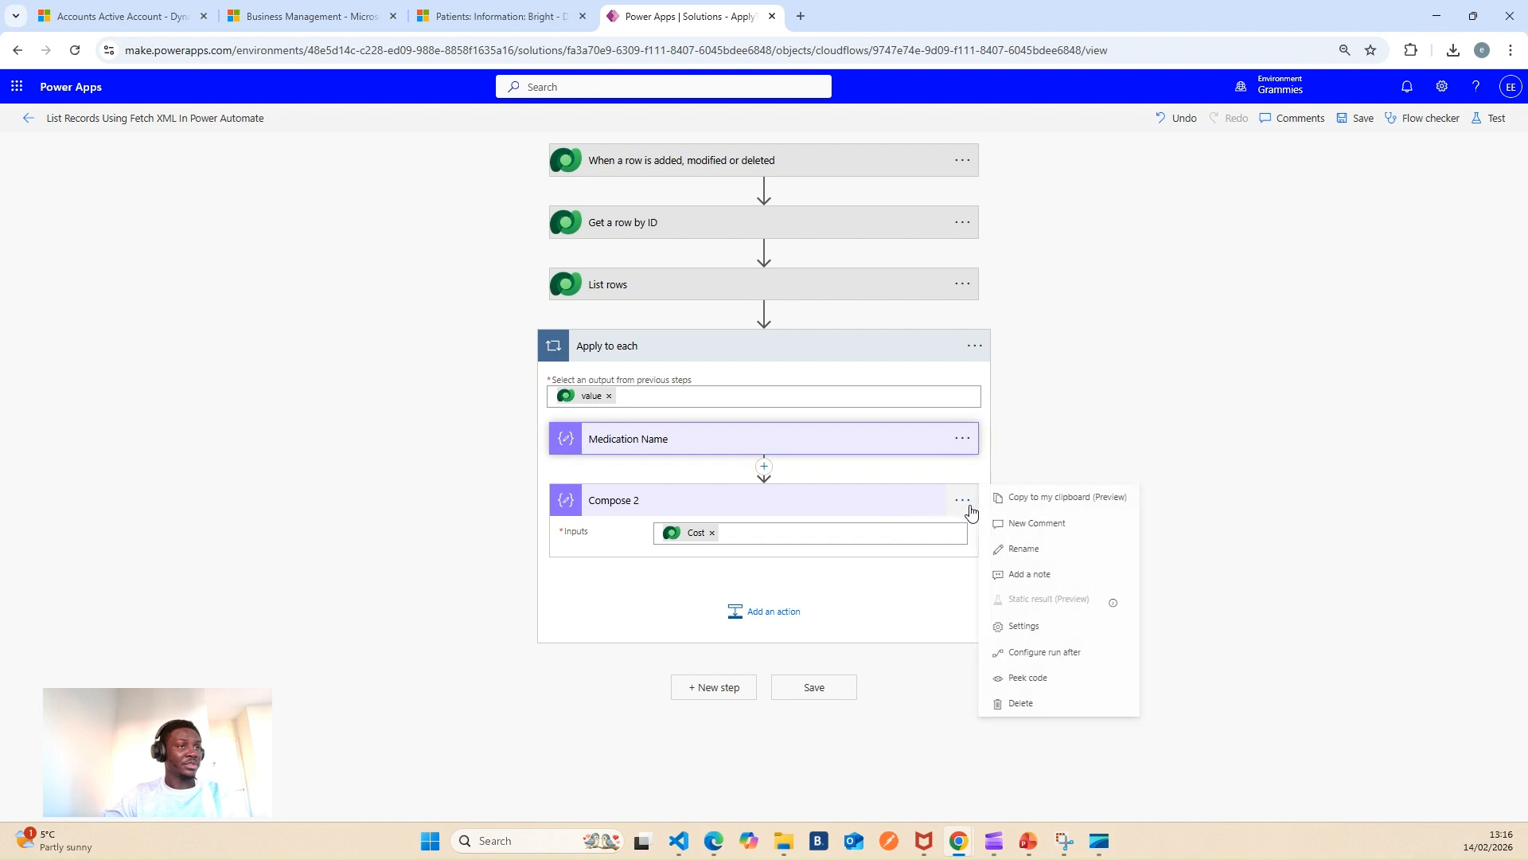
{"action": "left_click", "coordinate": [1040, 547]}
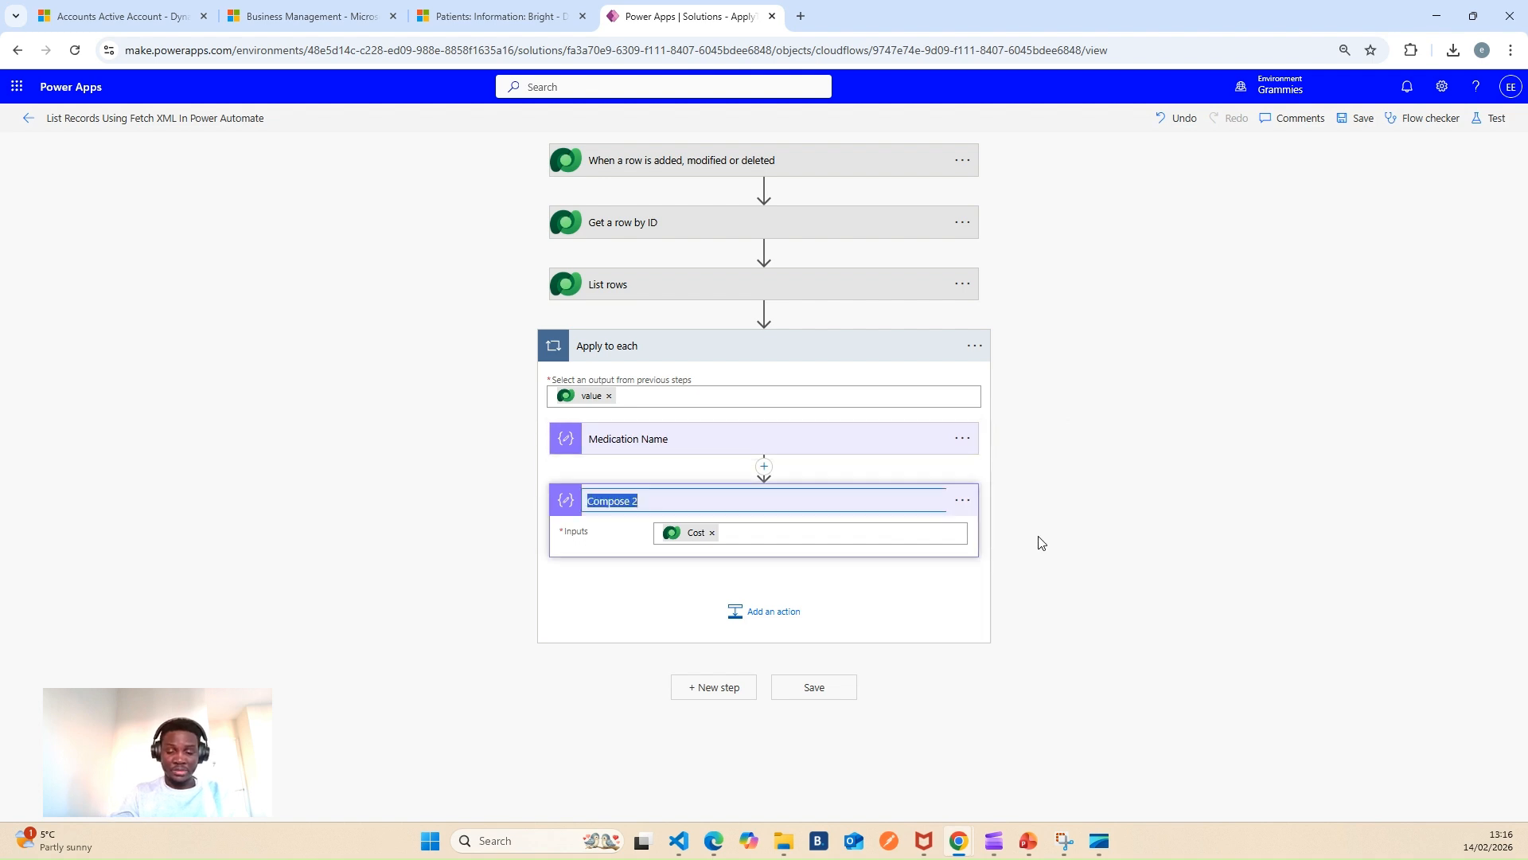
{"action": "type", "text": "Cost of Medication"}
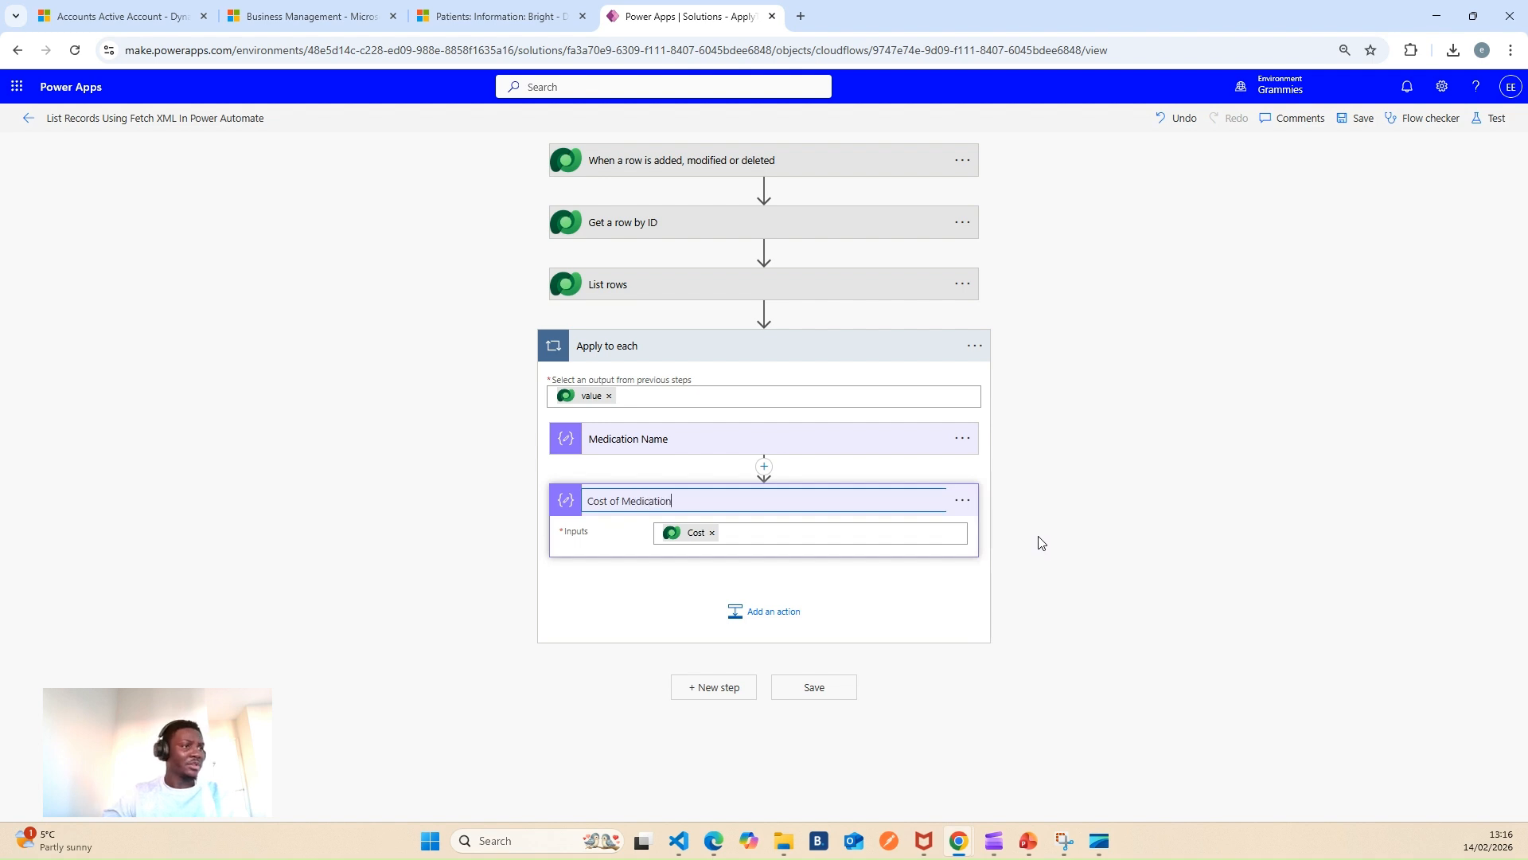
{"action": "left_click", "coordinate": [1222, 482]}
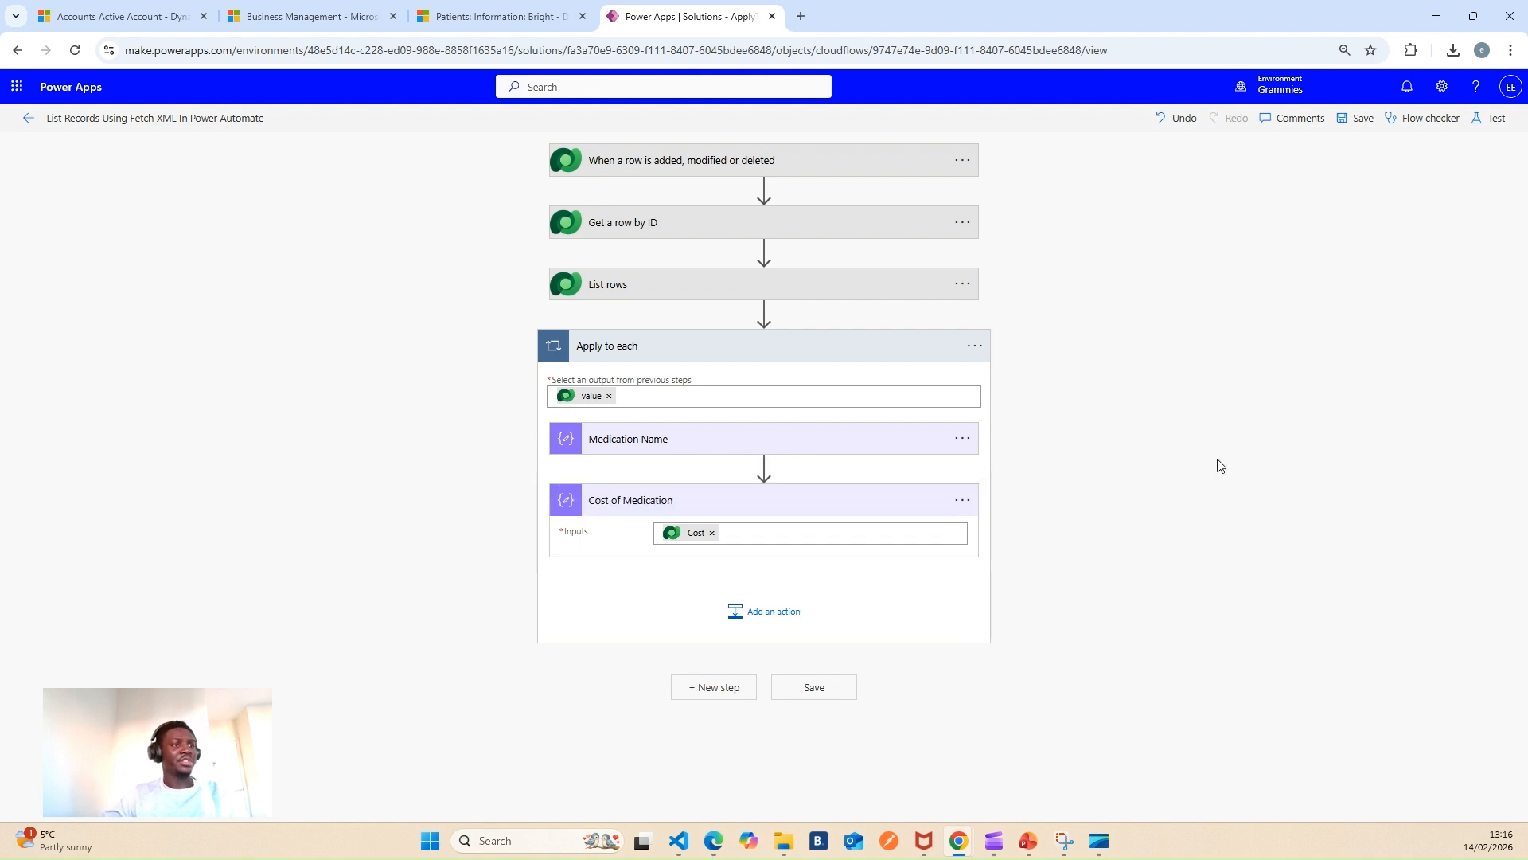
Save the flow with a manual test and trigger it by changing and saving the patient's last name in Dynamics 365.
{"action": "left_click", "coordinate": [1482, 120]}
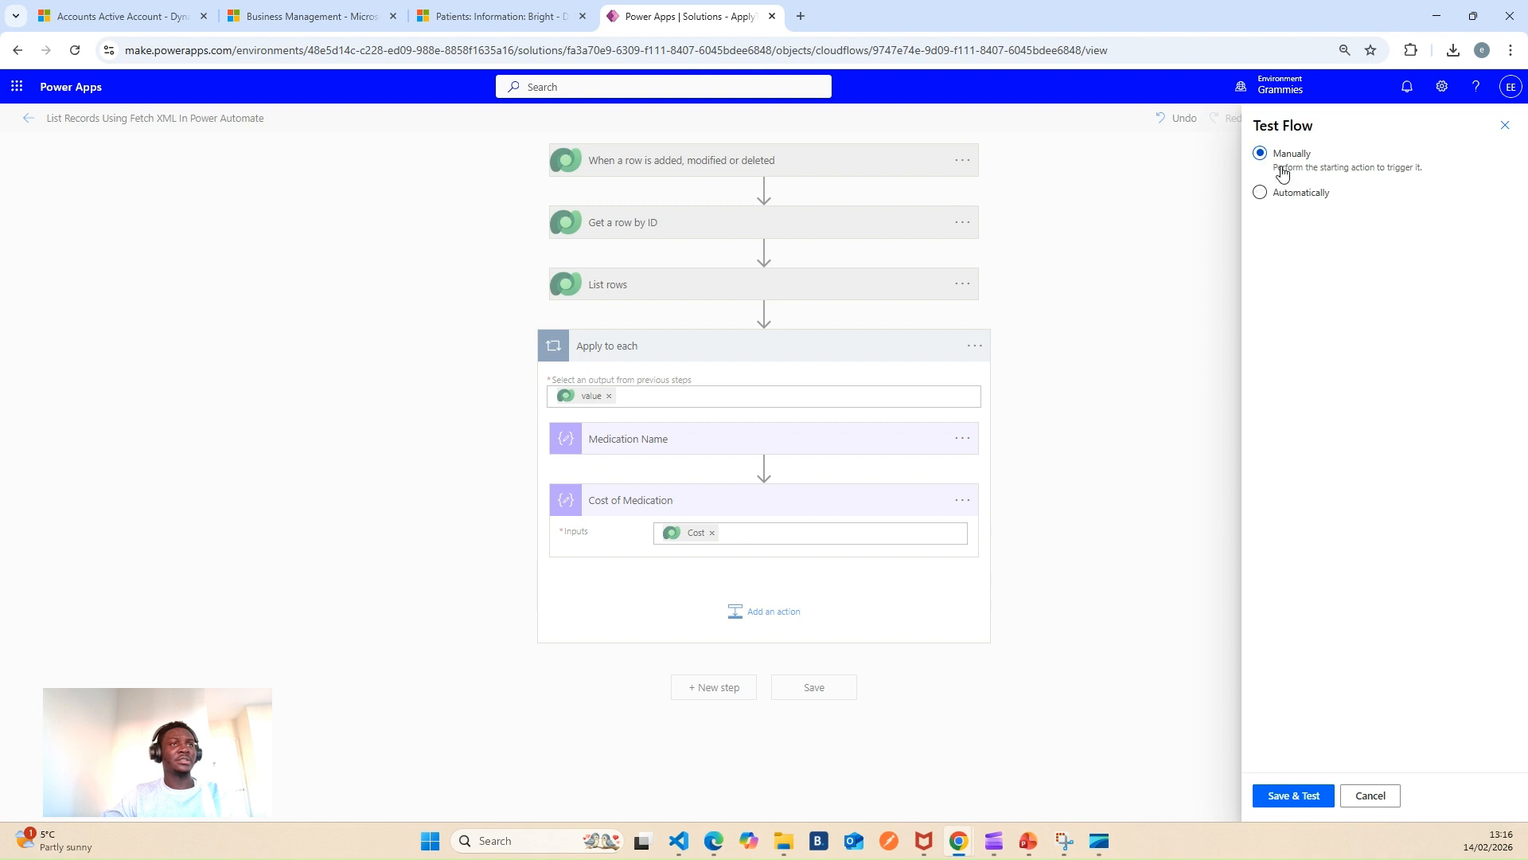
{"action": "left_click", "coordinate": [1291, 796]}
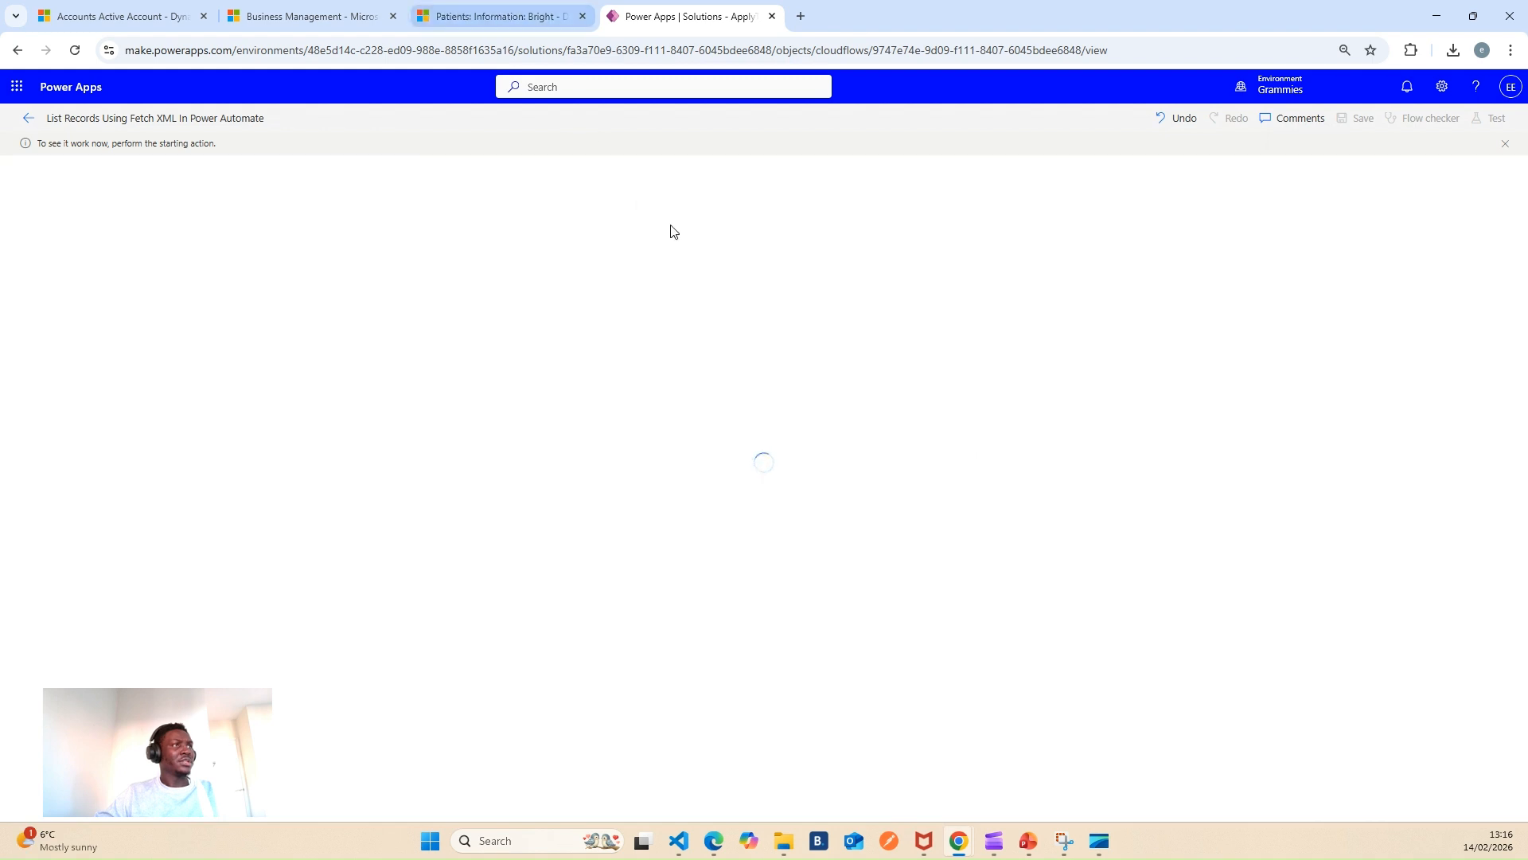
{"action": "left_click", "coordinate": [493, 16]}
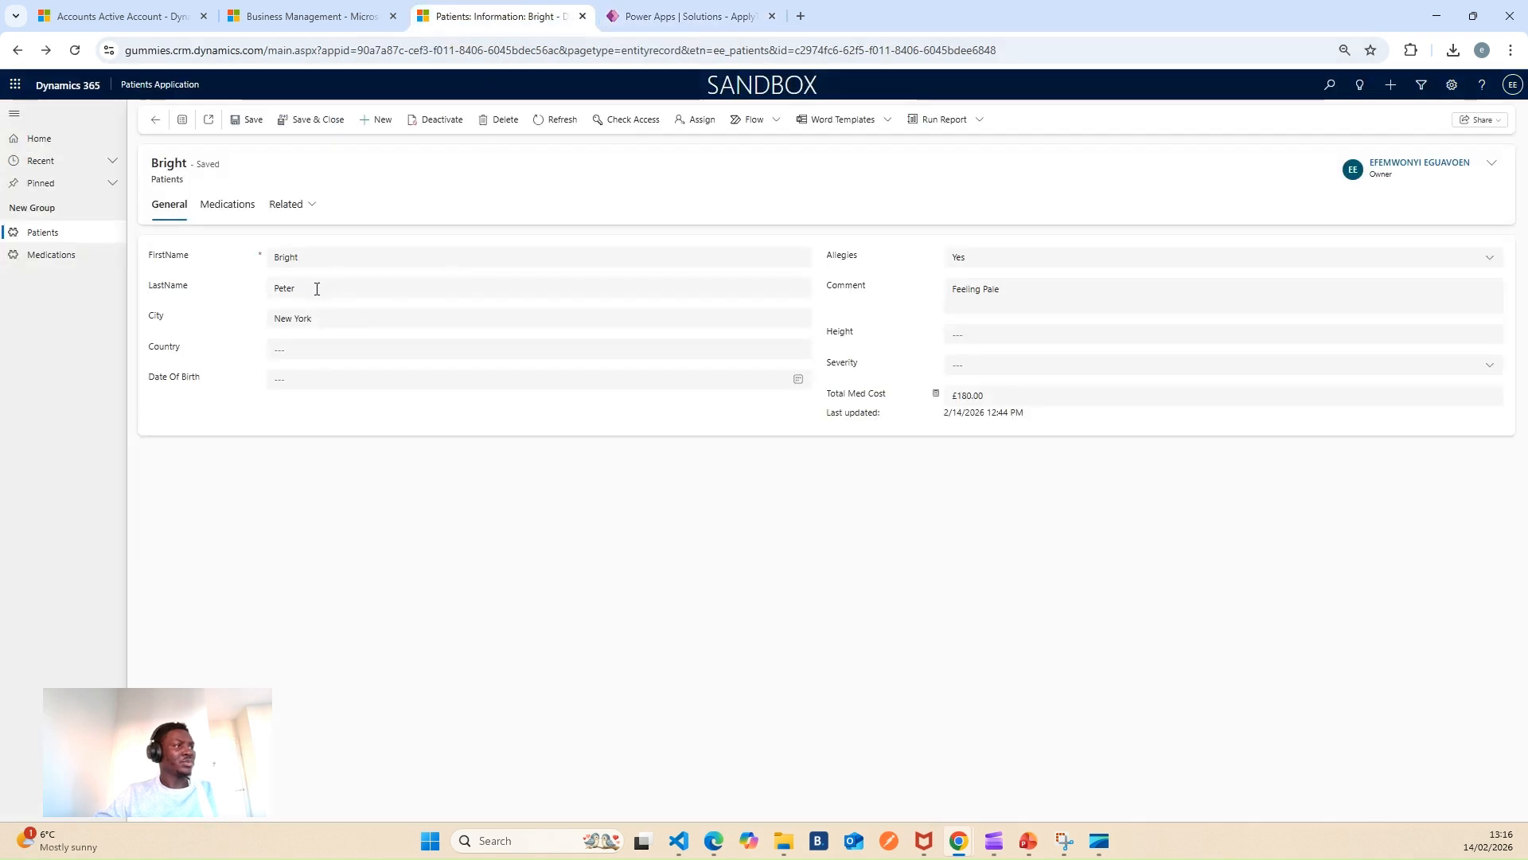
{"action": "left_click", "coordinate": [317, 289]}
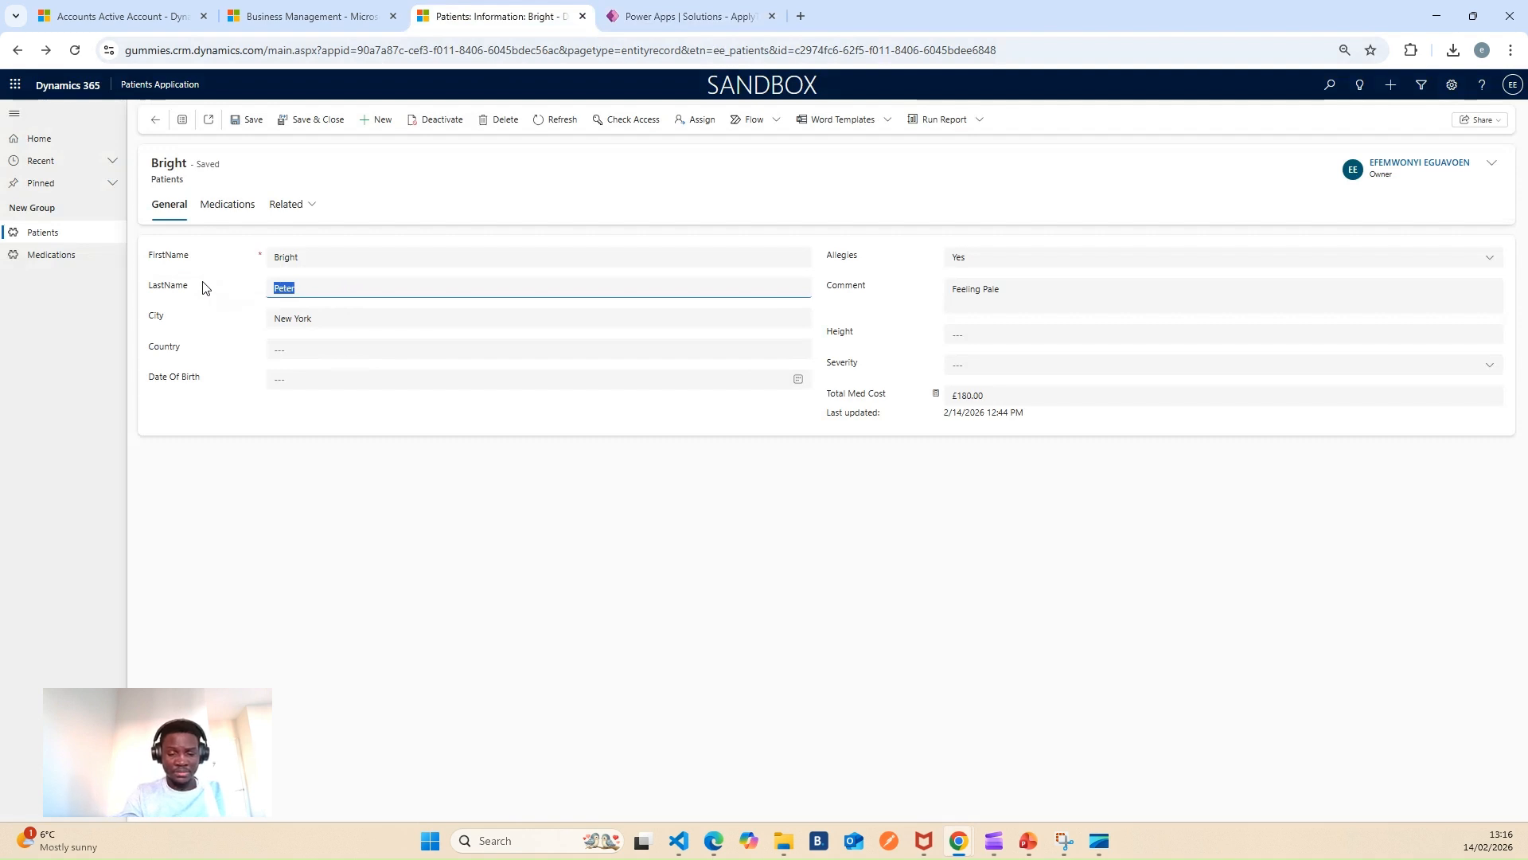
{"action": "type", "text": "Stephen"}
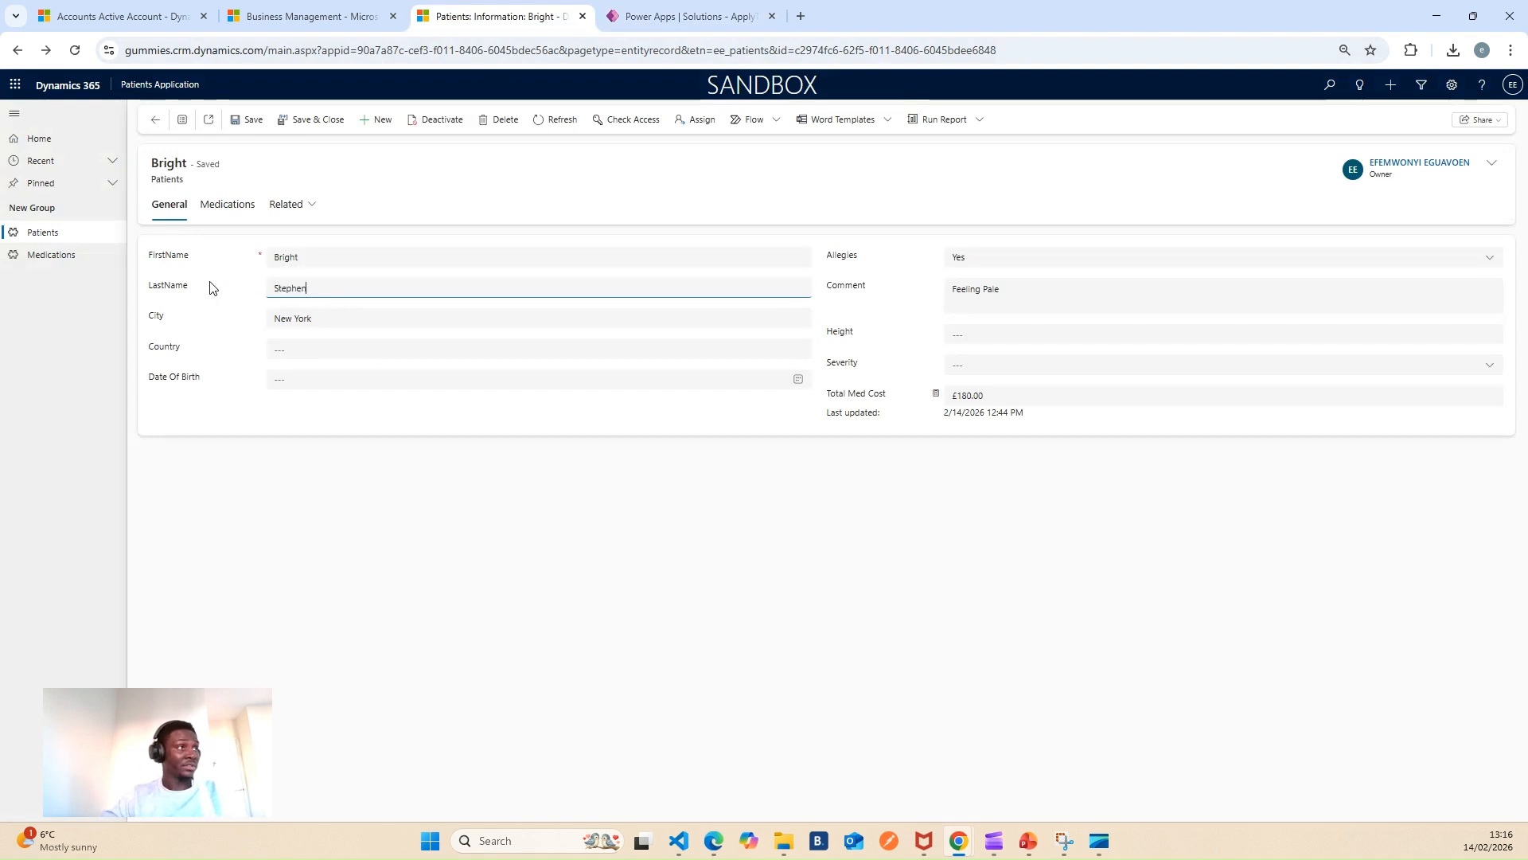
{"action": "left_click", "coordinate": [240, 126]}
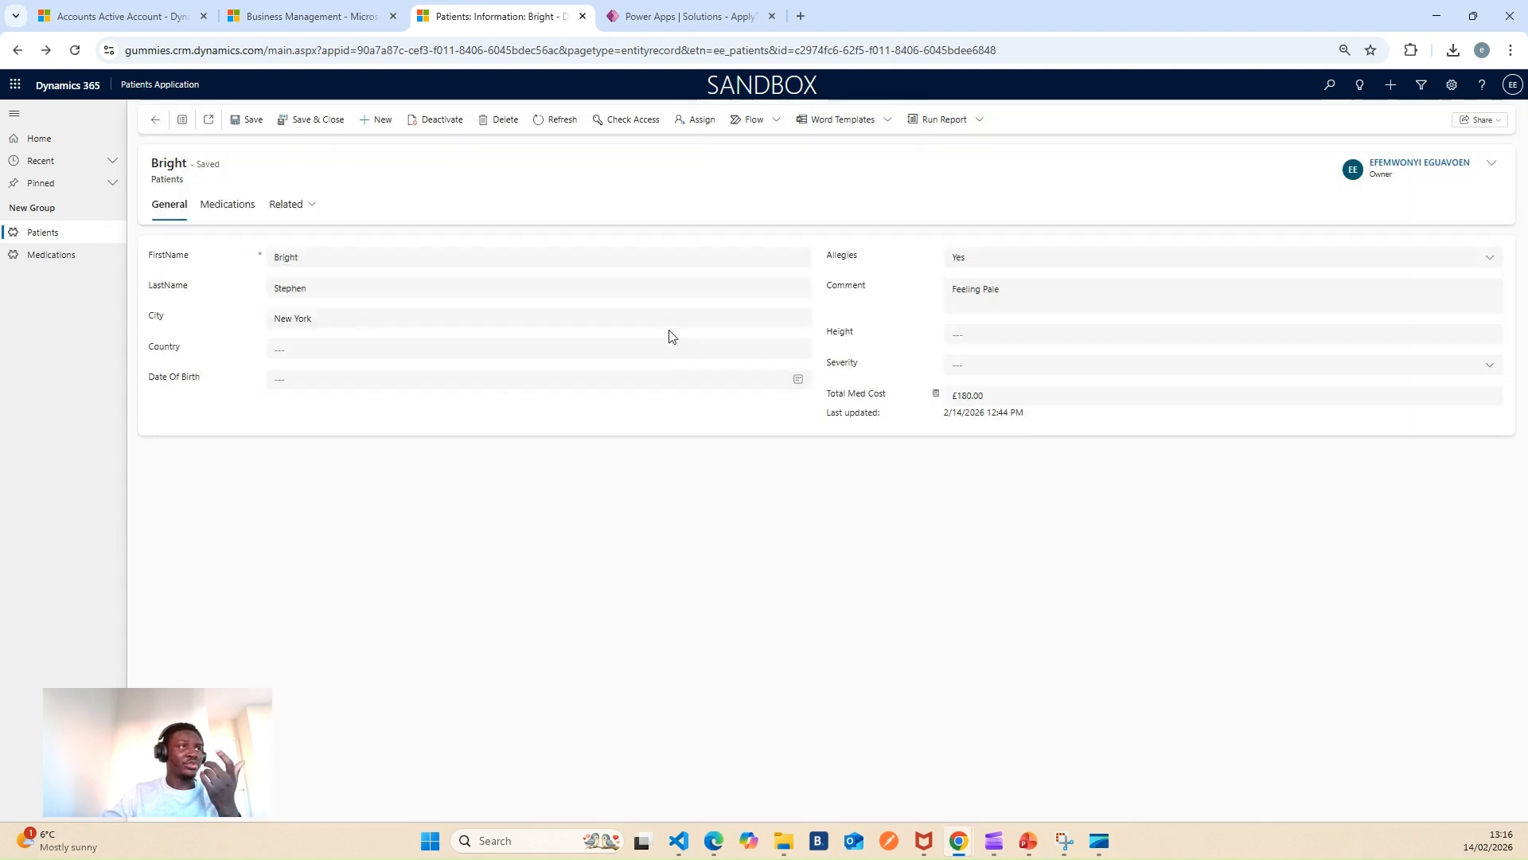
Switch back to Power Apps and review the List rows details of the test run.
{"action": "left_click", "coordinate": [684, 15]}
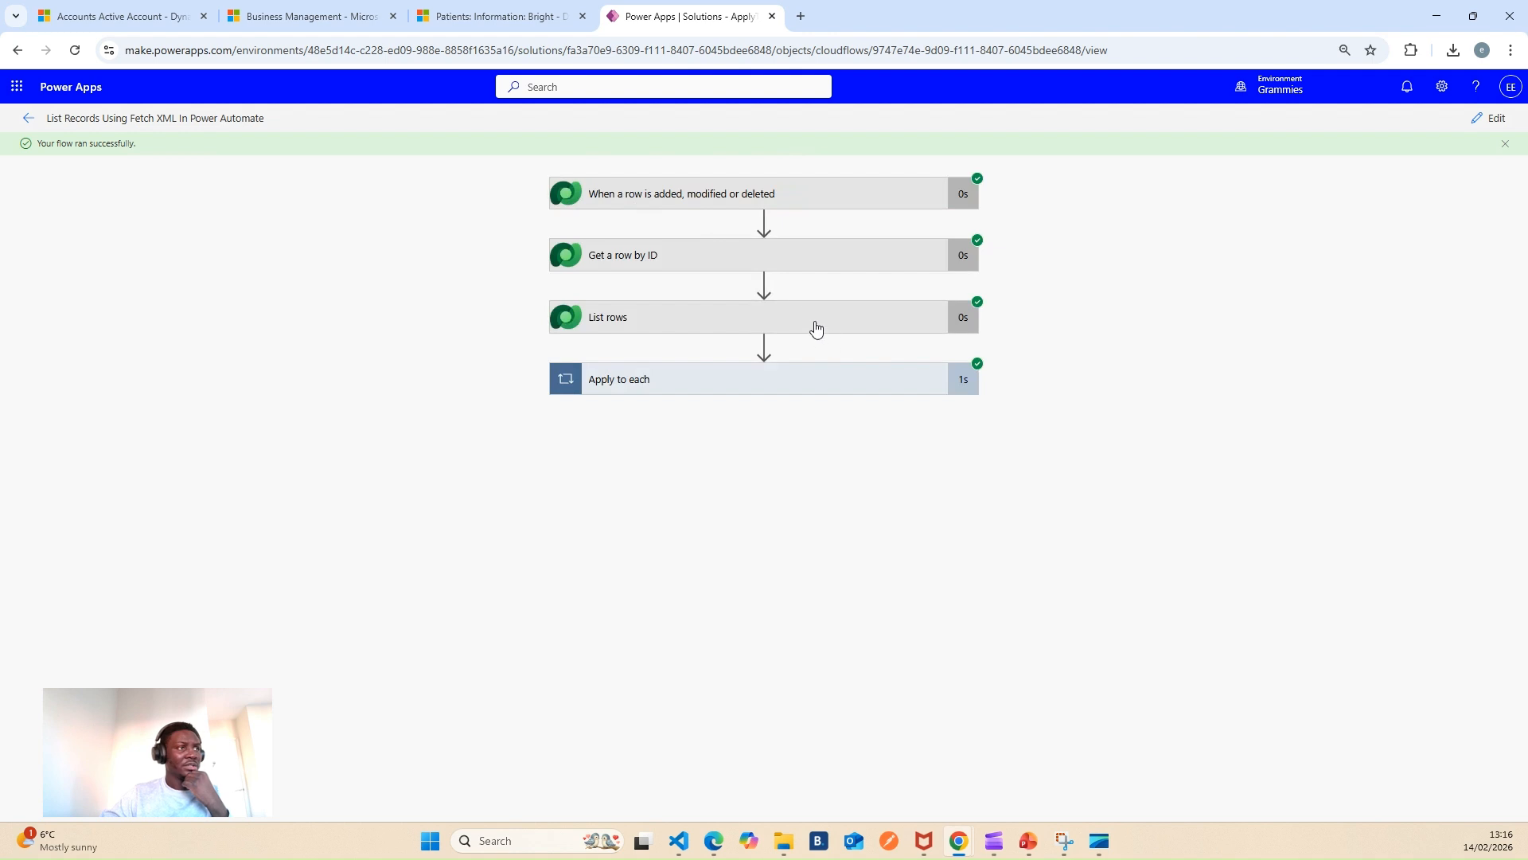
{"action": "left_click", "coordinate": [815, 327]}
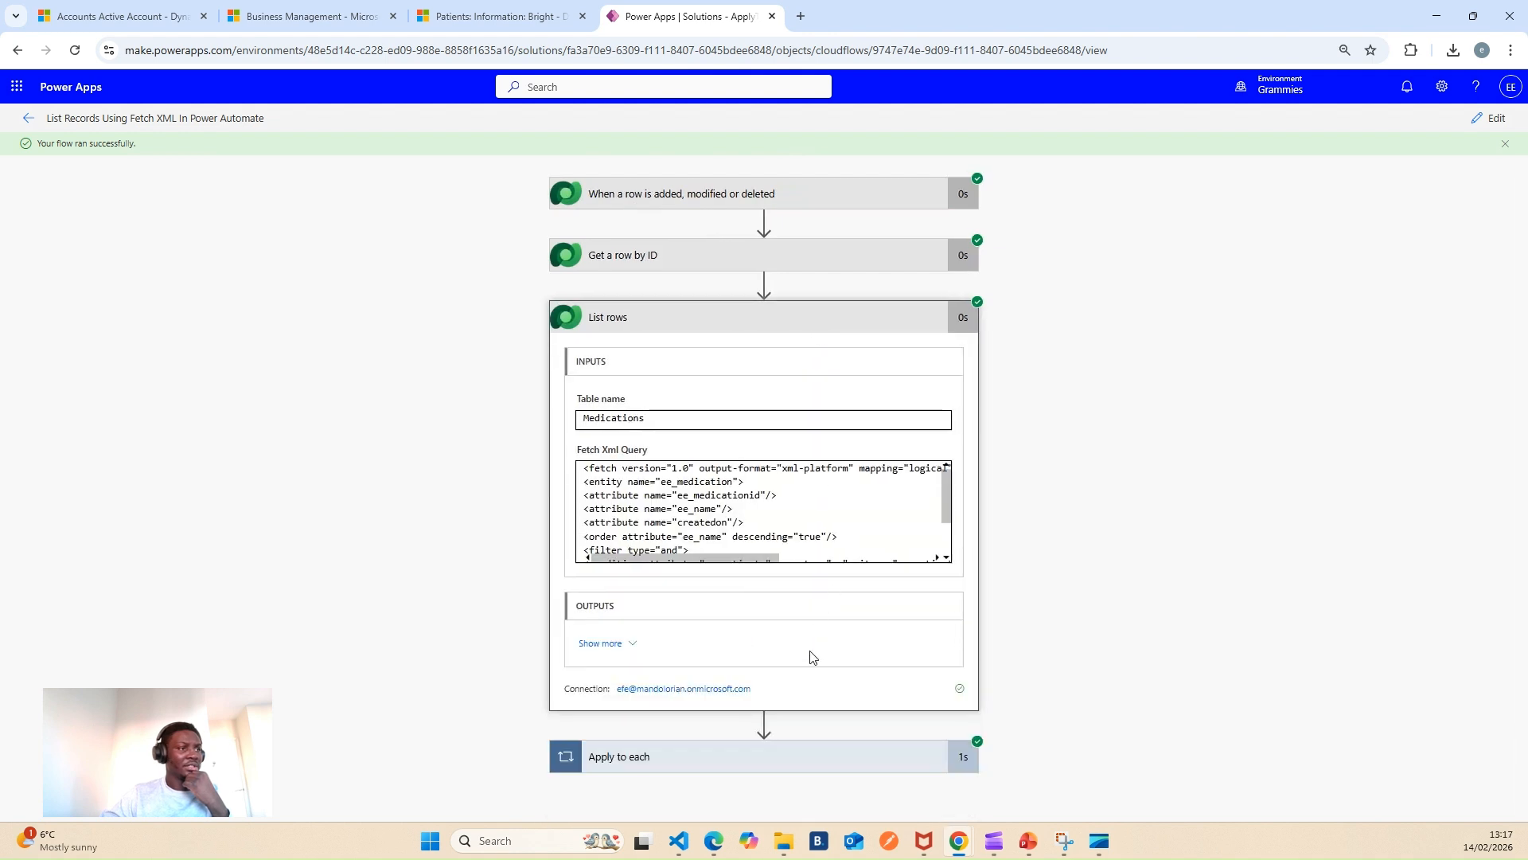
{"action": "left_click", "coordinate": [825, 324]}
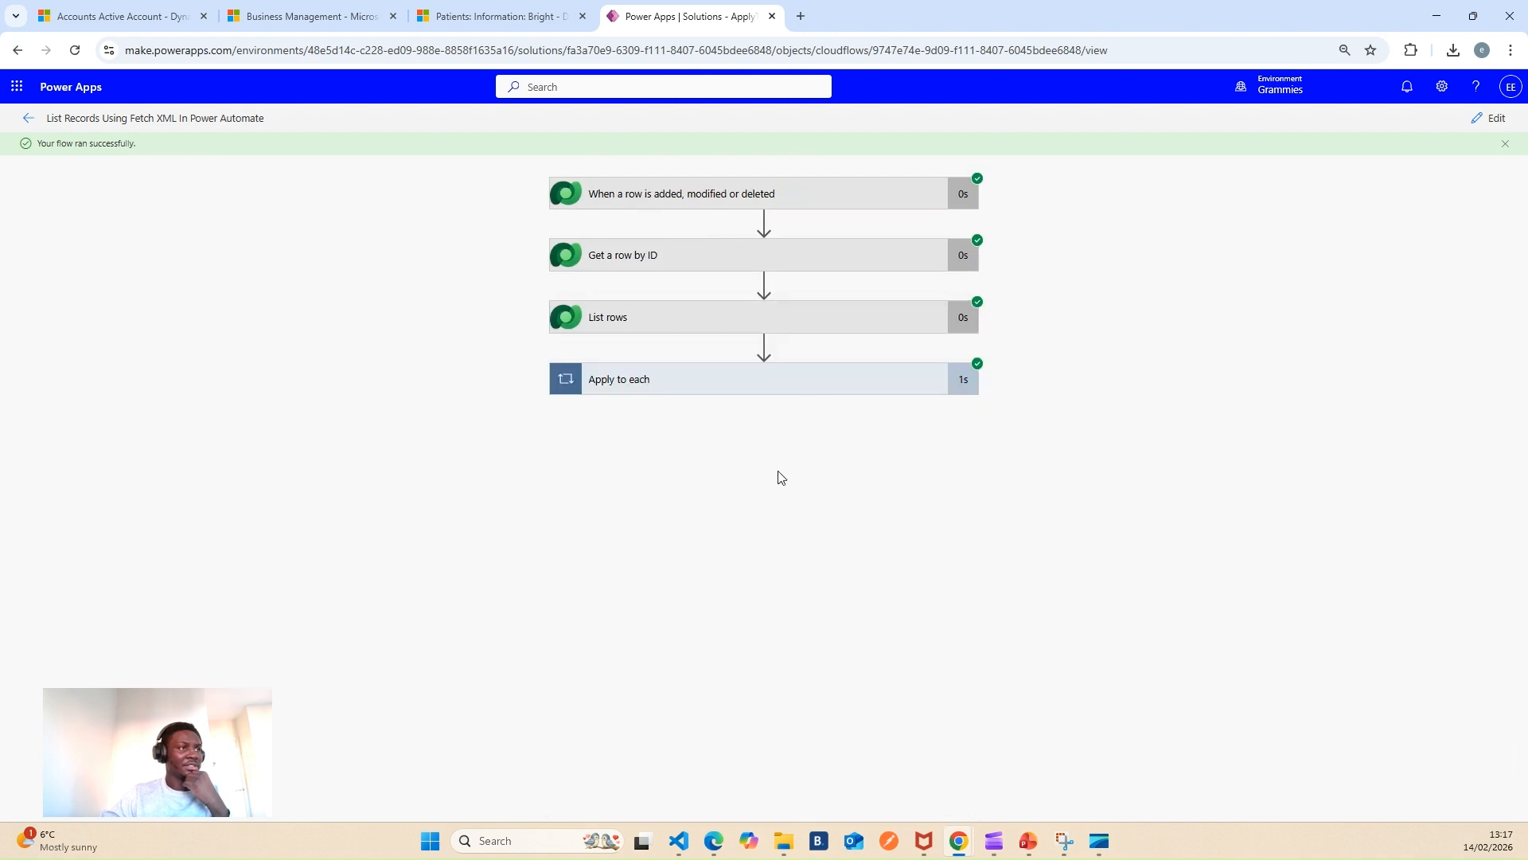
Examine the Medication Name and Cost of Medication results for the first Apply to each iteration.
{"action": "left_click", "coordinate": [812, 390]}
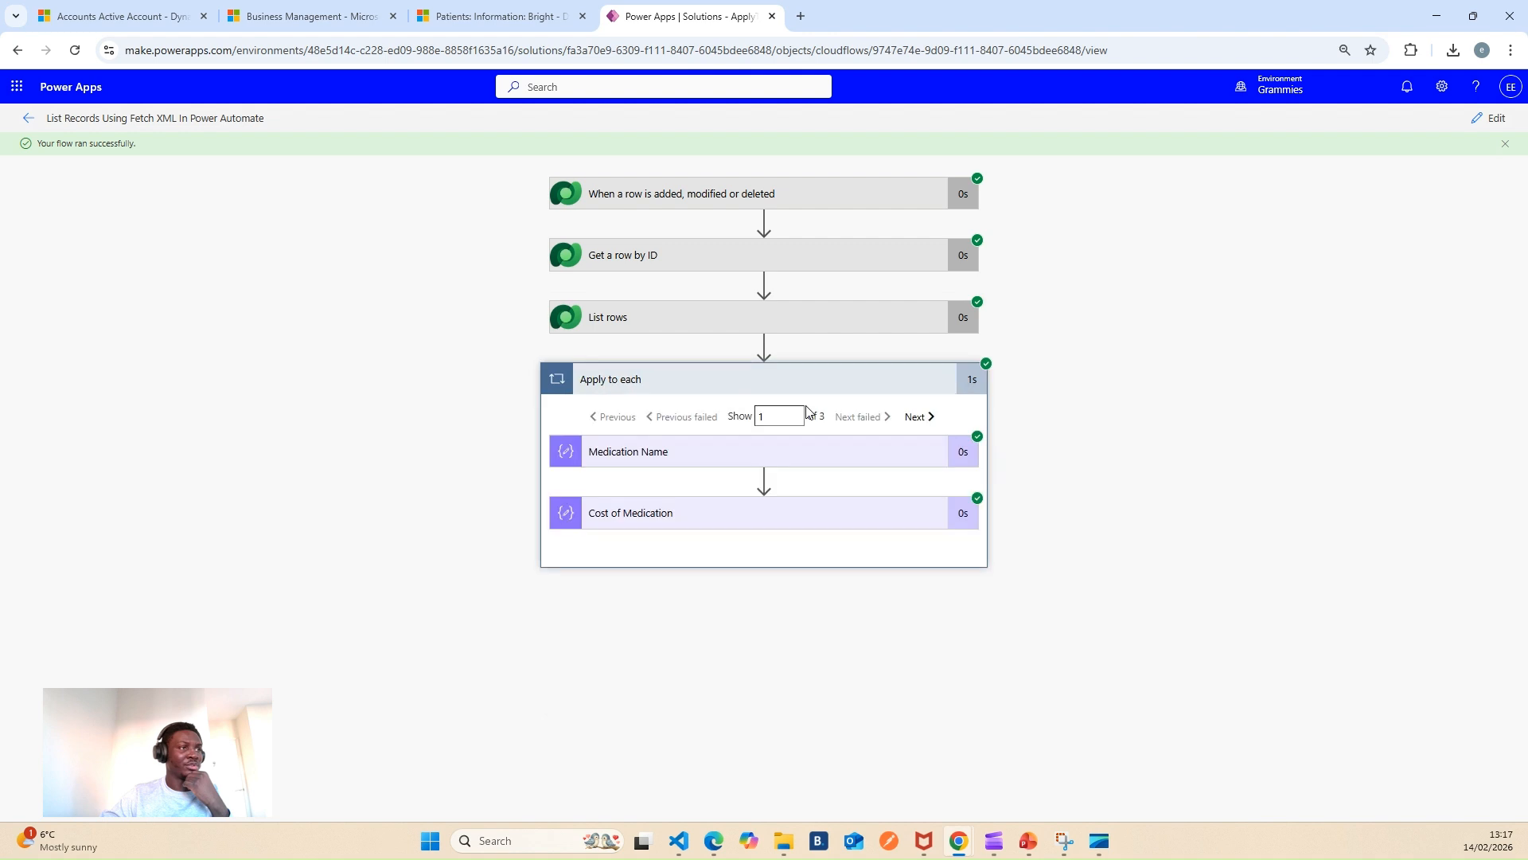
{"action": "left_click", "coordinate": [780, 454]}
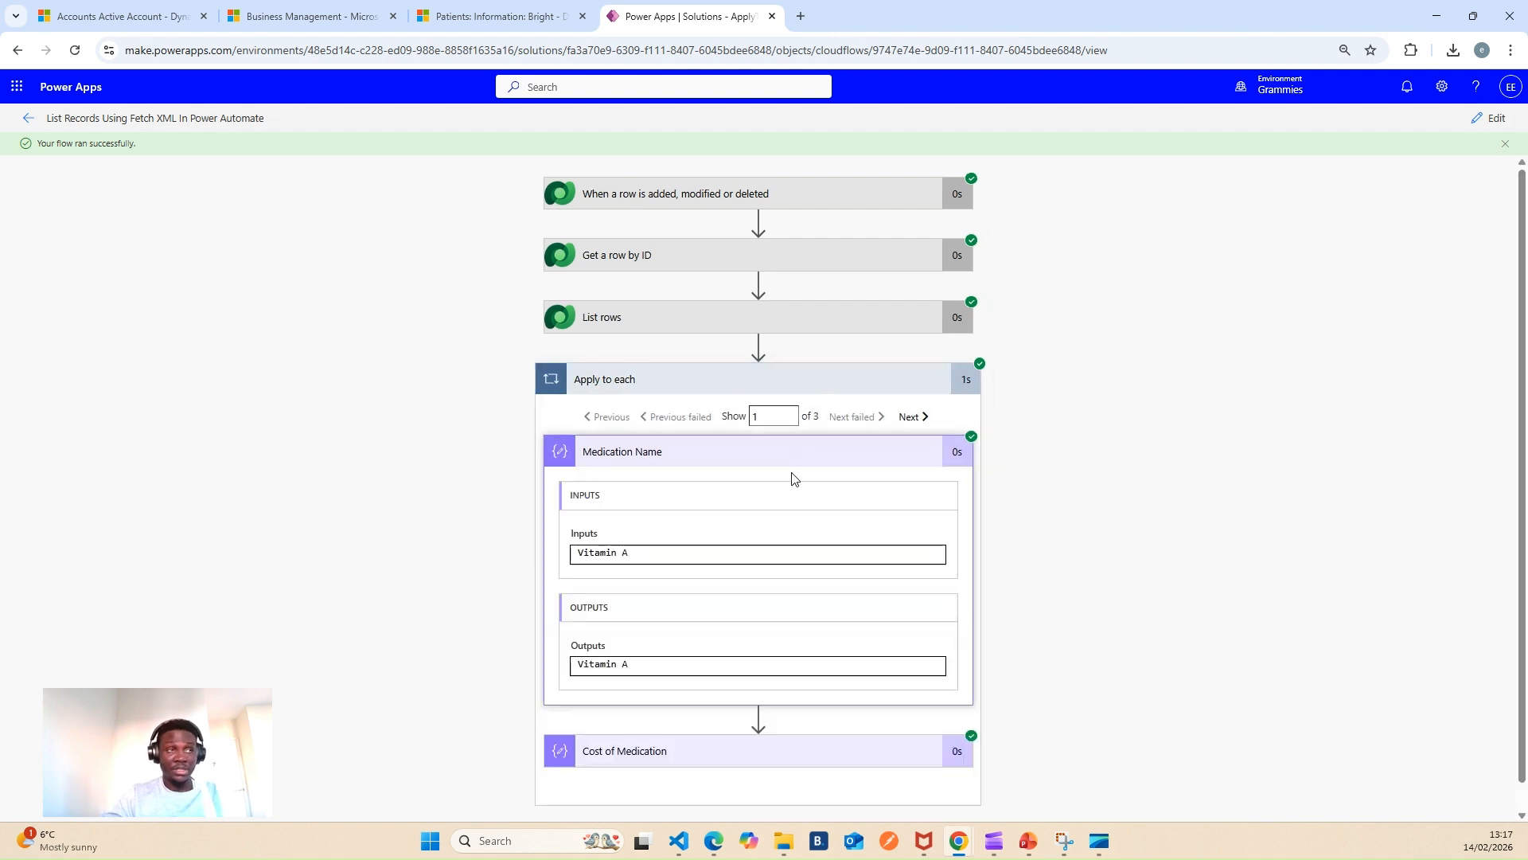
{"action": "key", "text": "ctrl+minus"}
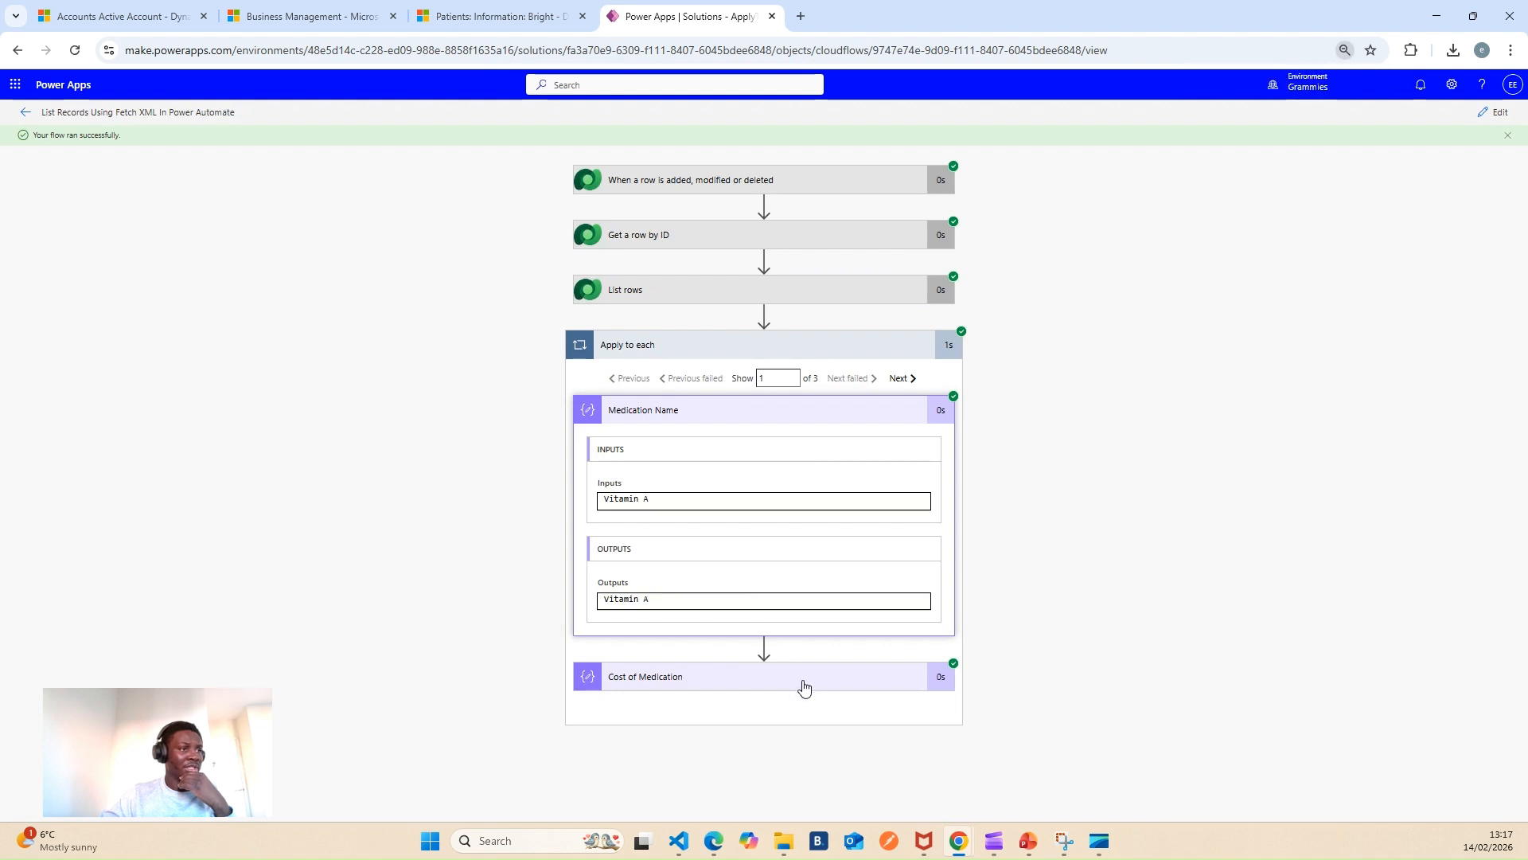
{"action": "left_click", "coordinate": [804, 686]}
{"action": "scroll", "coordinate": [1102, 515], "scroll_direction": "down", "scroll_amount": 2}
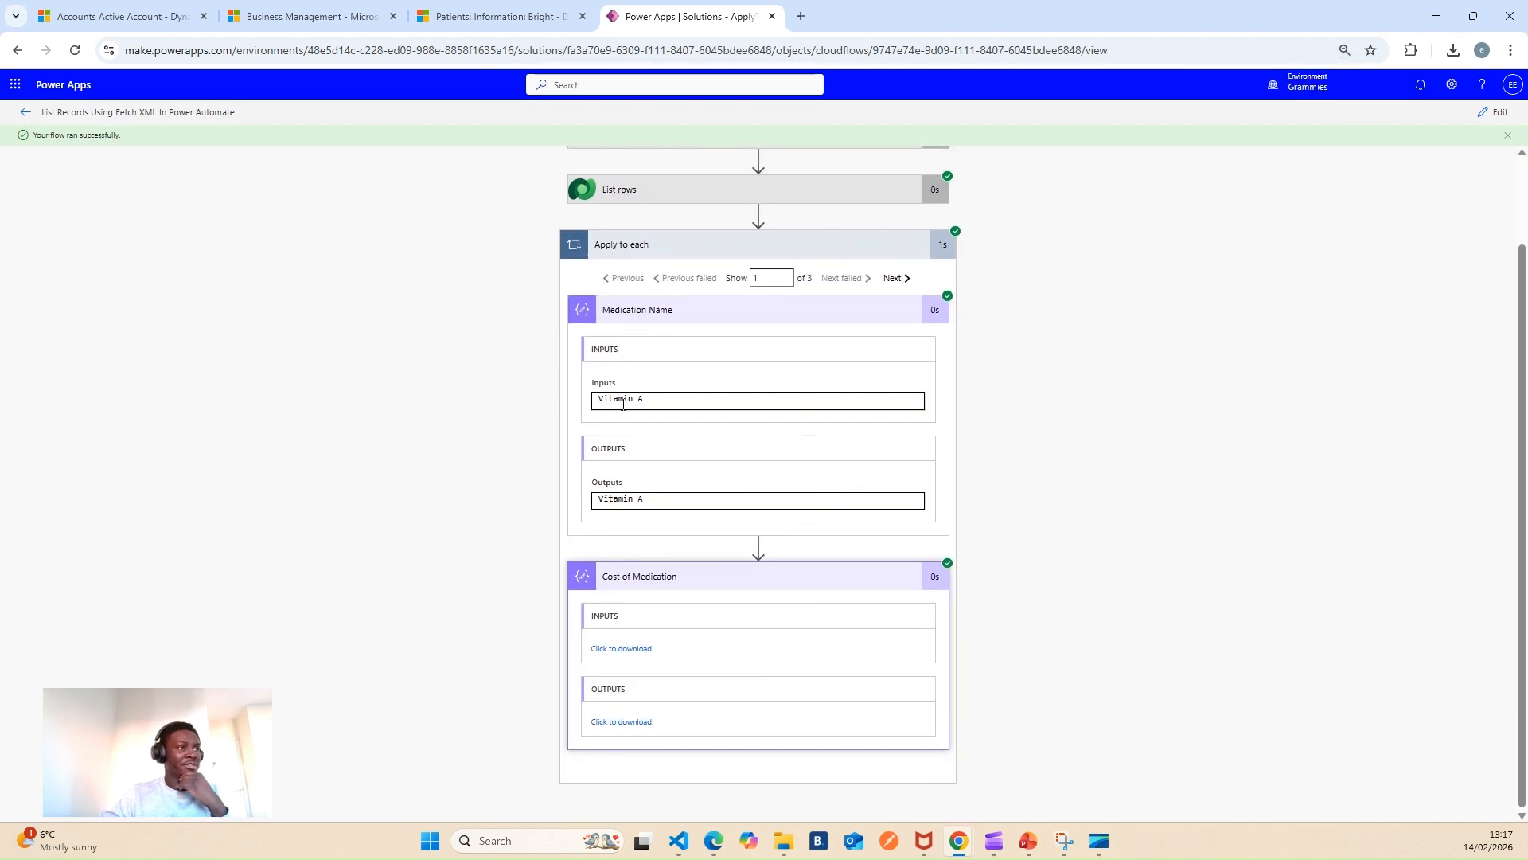
{"action": "left_click_drag", "start_coordinate": [648, 399], "coordinate": [596, 400]}
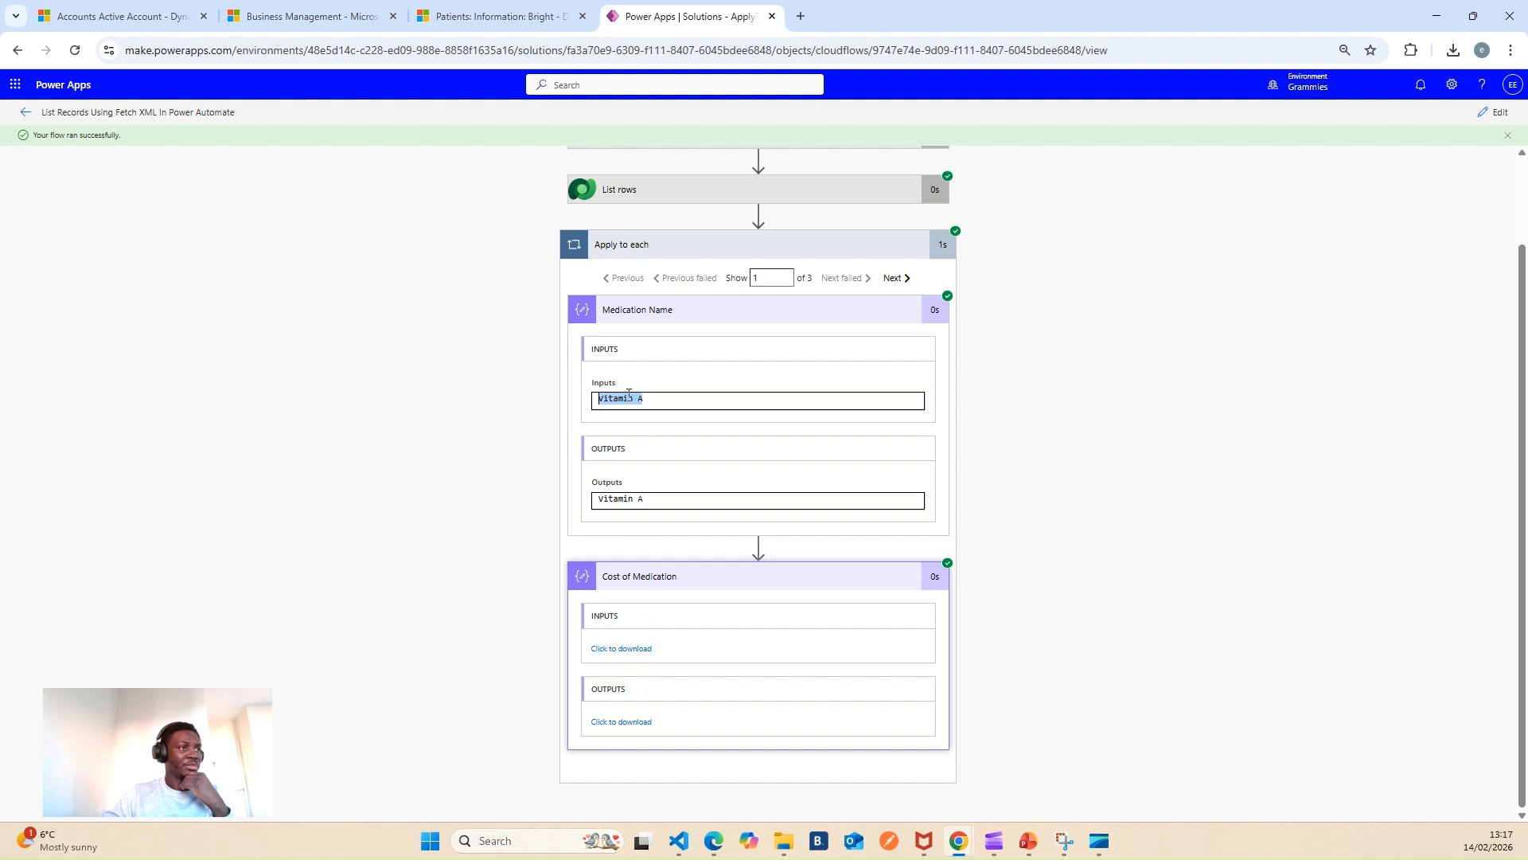
{"action": "left_click", "coordinate": [652, 404]}
{"action": "left_click_drag", "start_coordinate": [655, 401], "coordinate": [574, 420]}
Check the medication name and cost results of the second Apply to each iteration.
{"action": "left_click", "coordinate": [895, 278]}
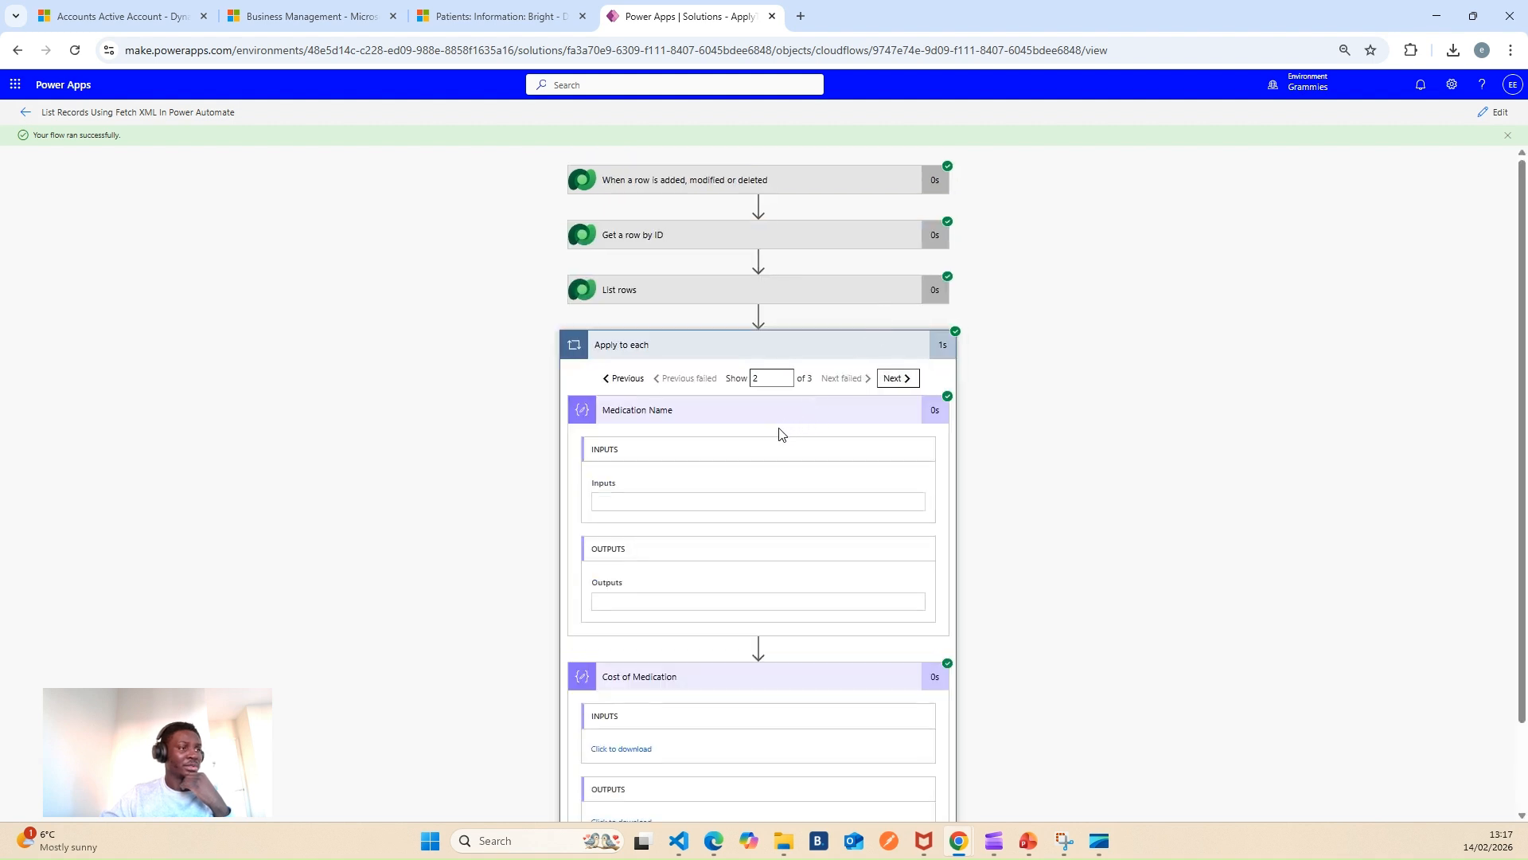
{"action": "scroll", "coordinate": [690, 523], "scroll_direction": "down", "scroll_amount": 1}
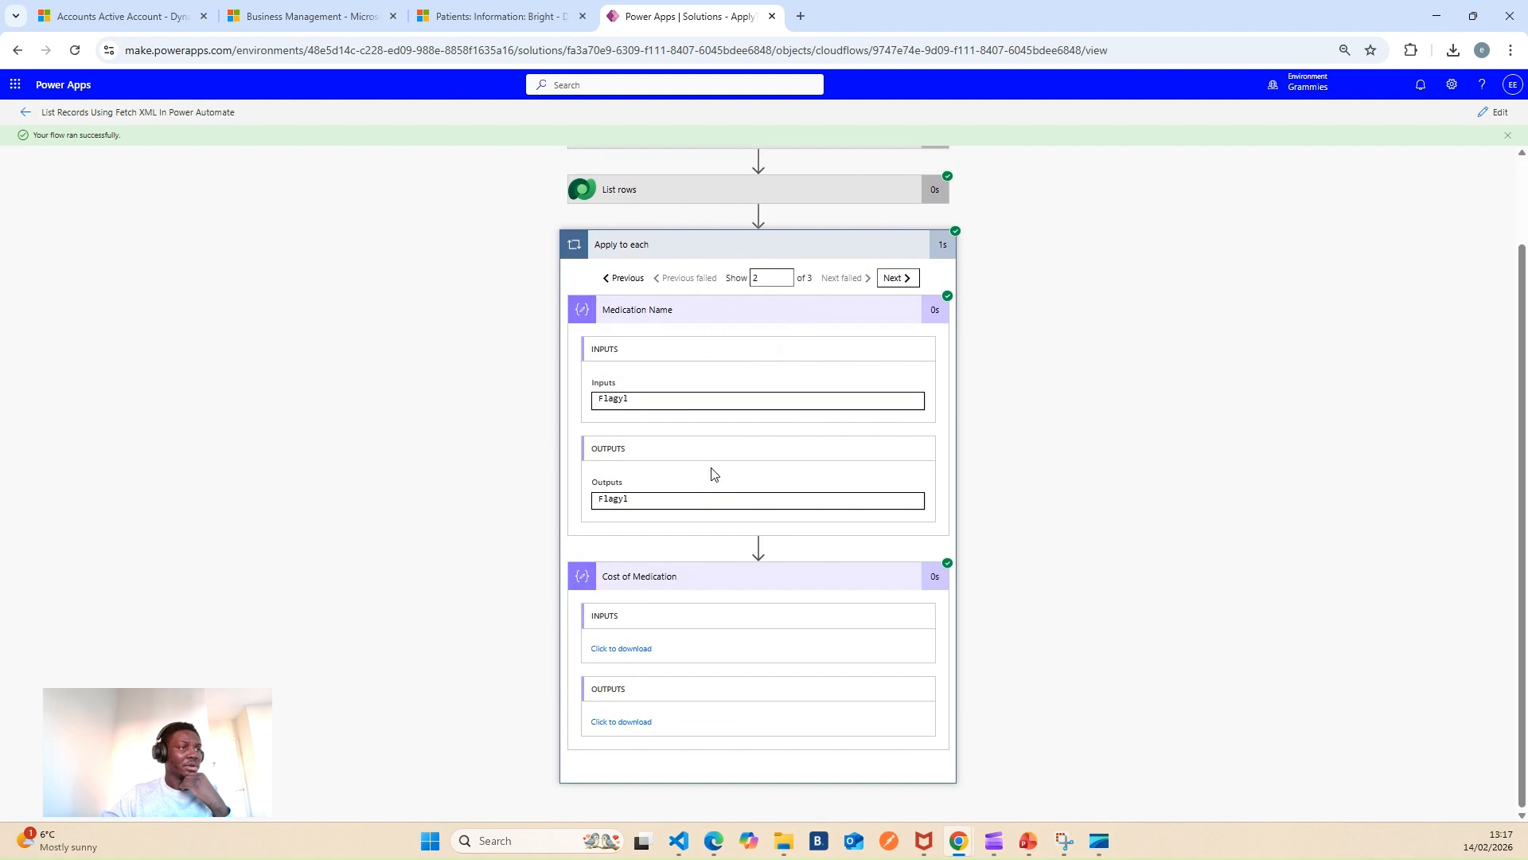
{"action": "scroll", "coordinate": [717, 474], "scroll_direction": "up", "scroll_amount": 1}
{"action": "scroll", "coordinate": [675, 510], "scroll_direction": "down", "scroll_amount": 1}
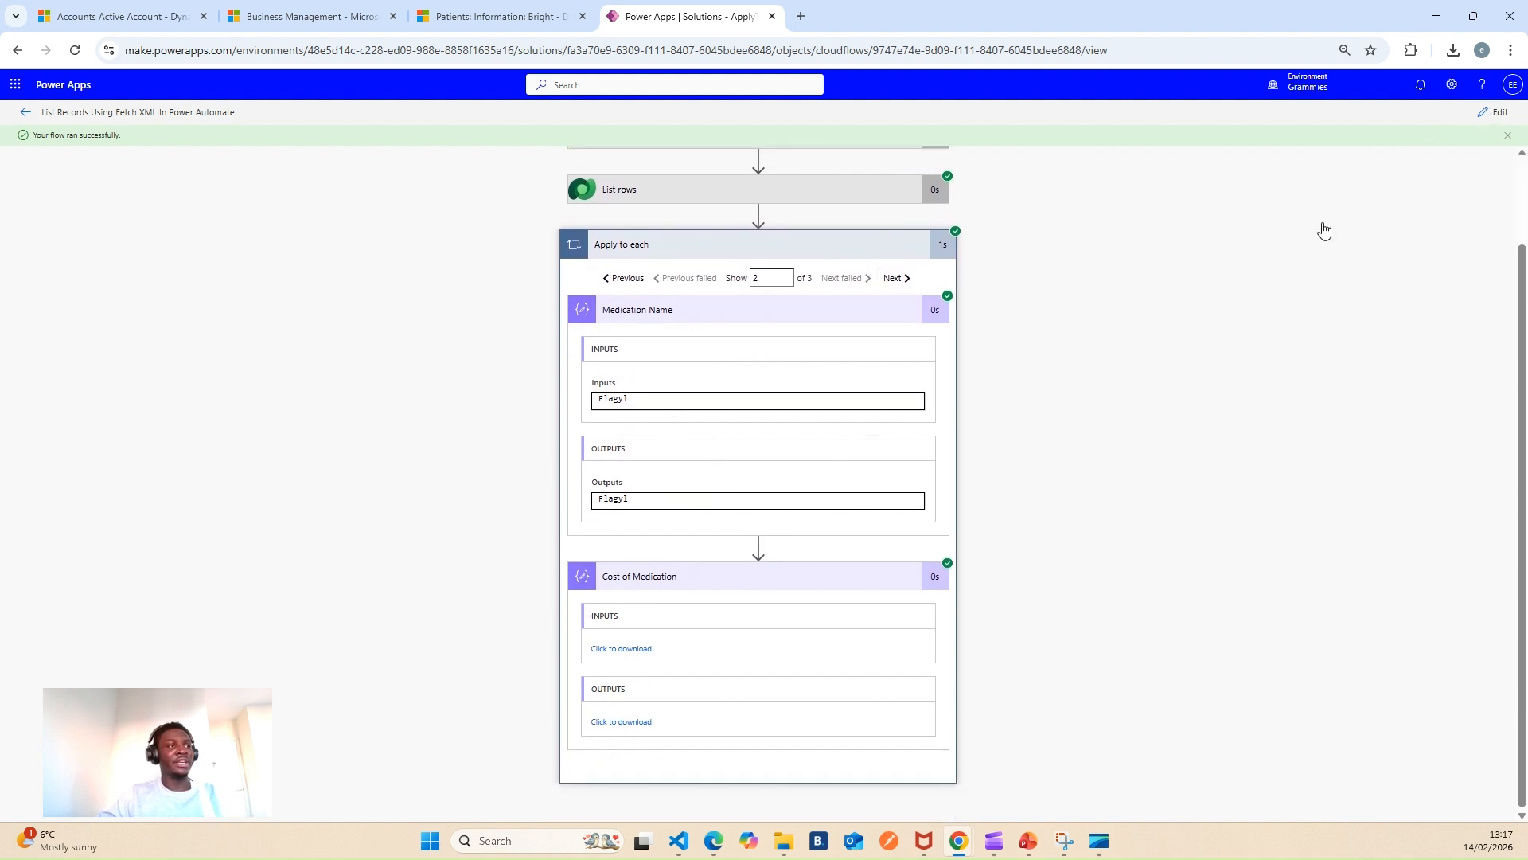
Reopen the flow for editing and add an ee_cost attribute line below ee_name in the List rows Fetch XML query.
{"action": "left_click", "coordinate": [1496, 111]}
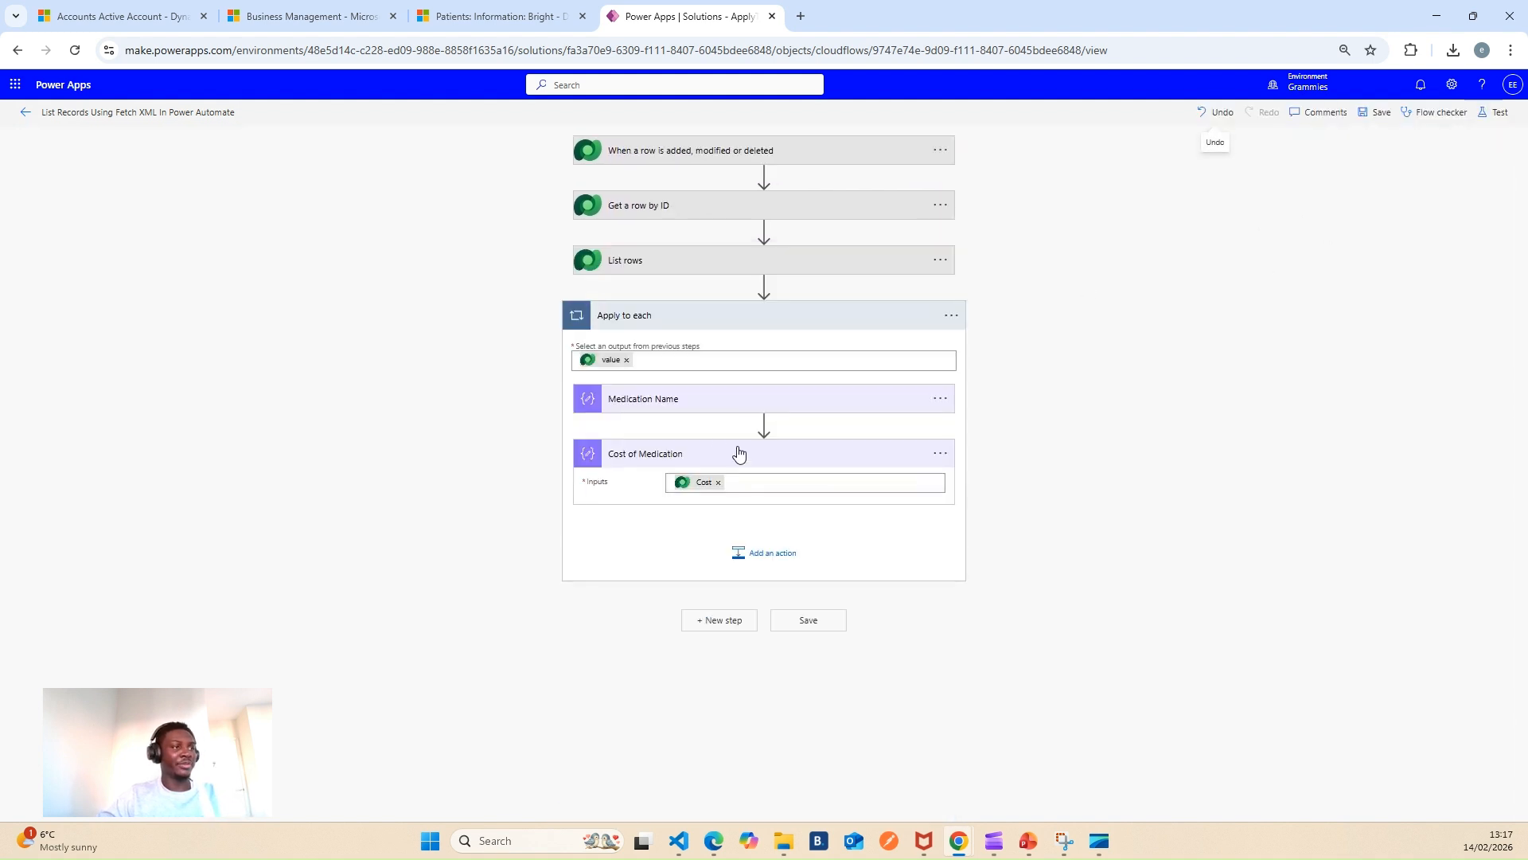
{"action": "left_click", "coordinate": [689, 262]}
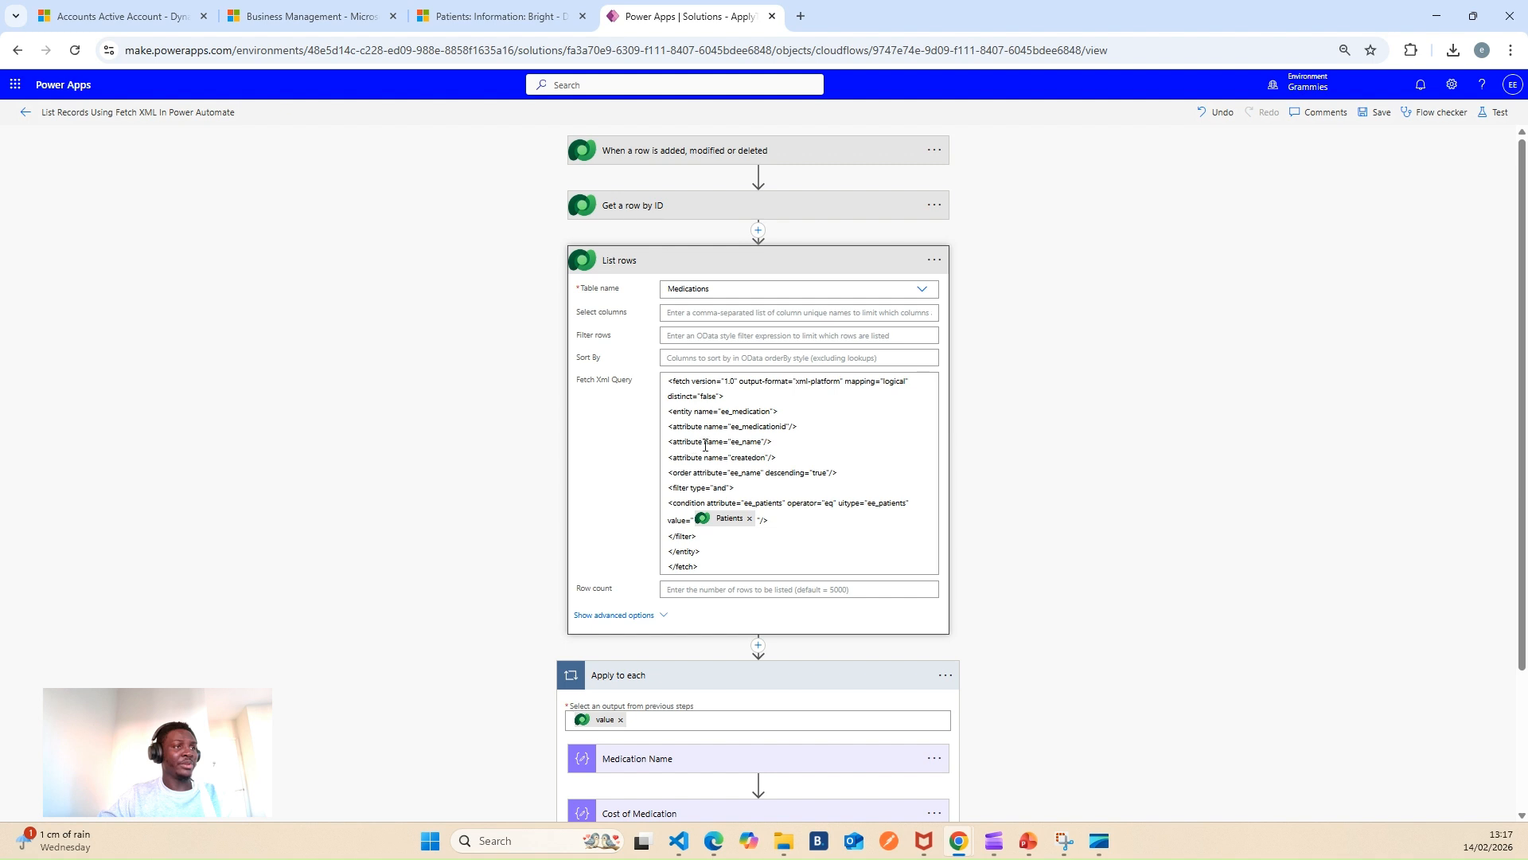
{"action": "left_click_drag", "start_coordinate": [780, 443], "coordinate": [637, 448]}
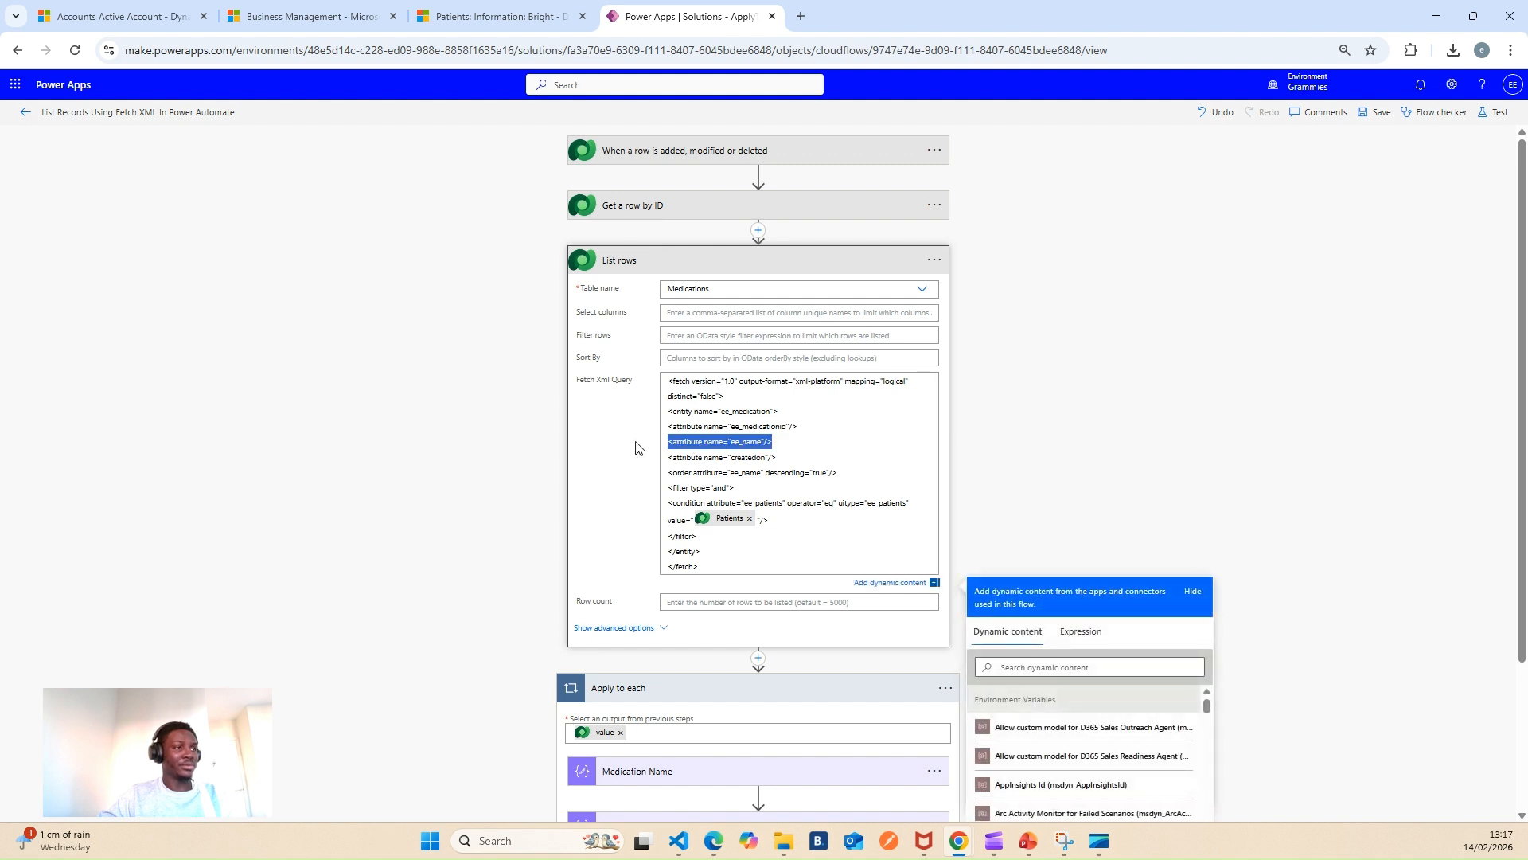
{"action": "key", "text": "ctrl+c"}
{"action": "left_click", "coordinate": [787, 442]}
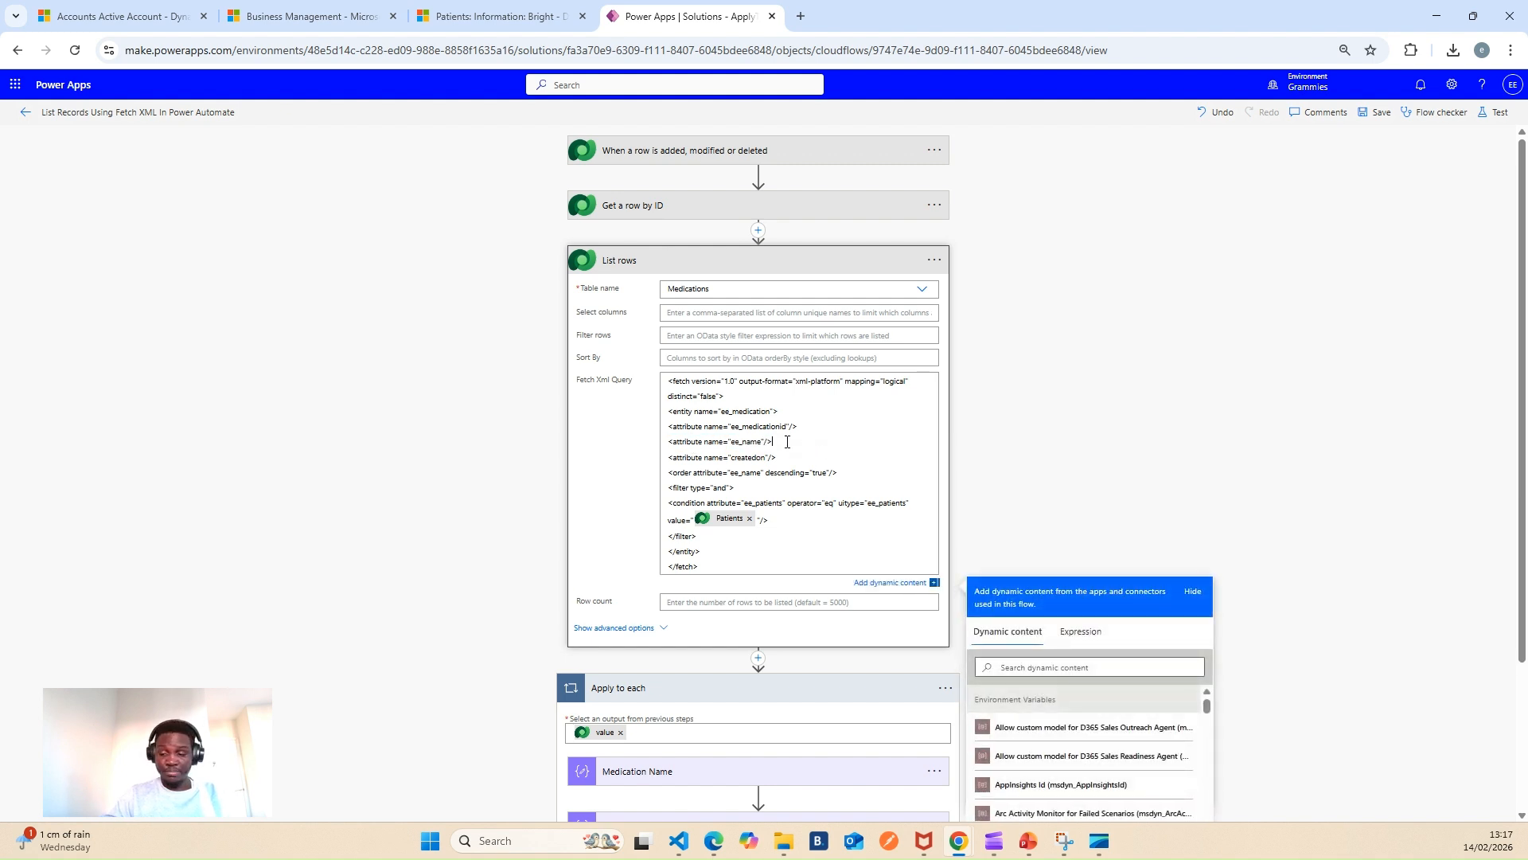
{"action": "key", "text": "Return"}
{"action": "key", "text": "ctrl+v"}
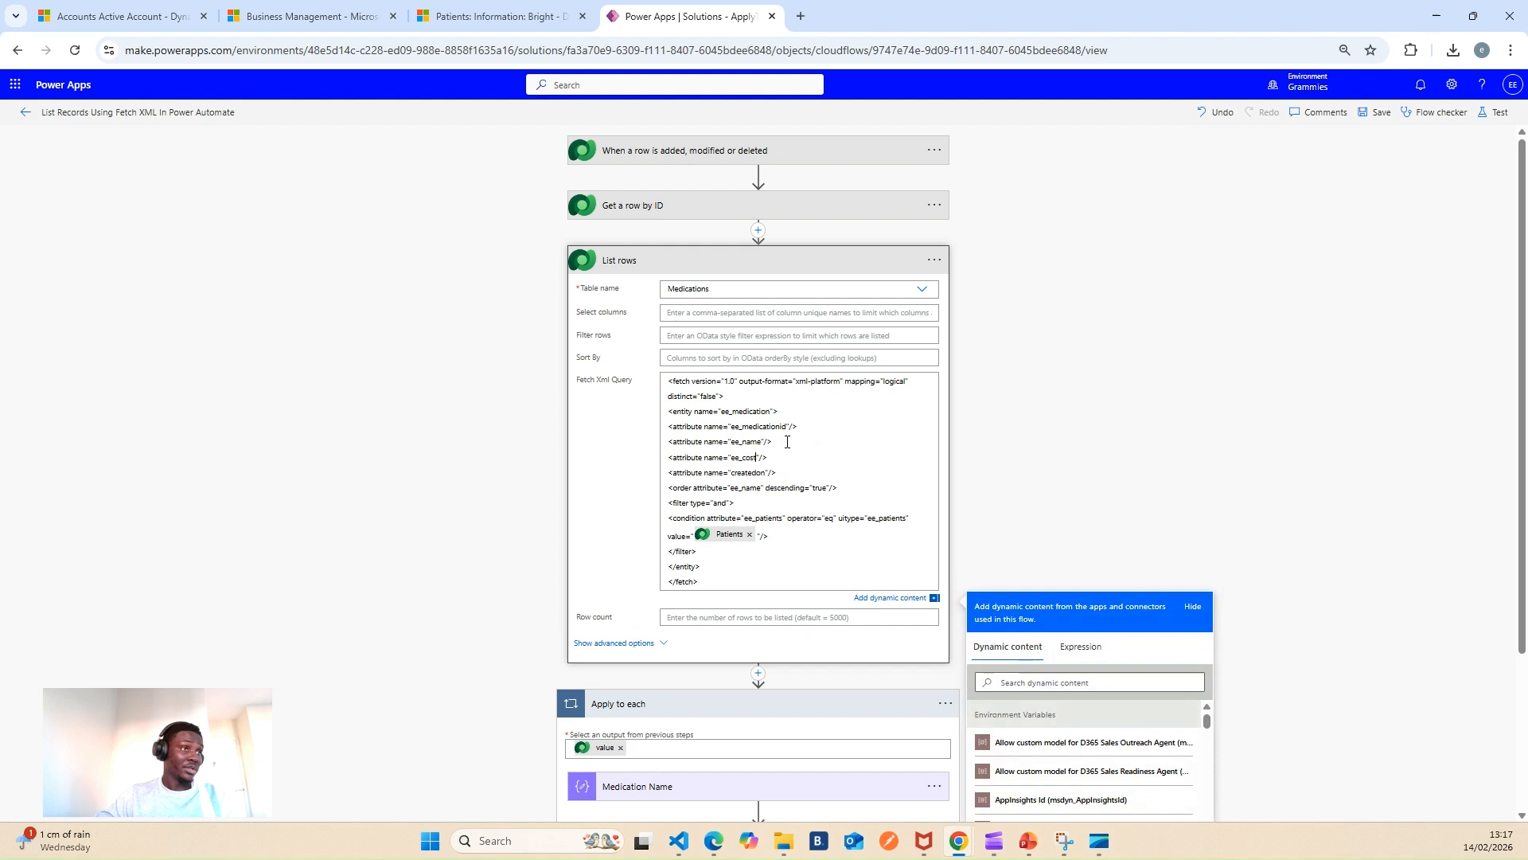
{"action": "left_click", "coordinate": [1127, 319]}
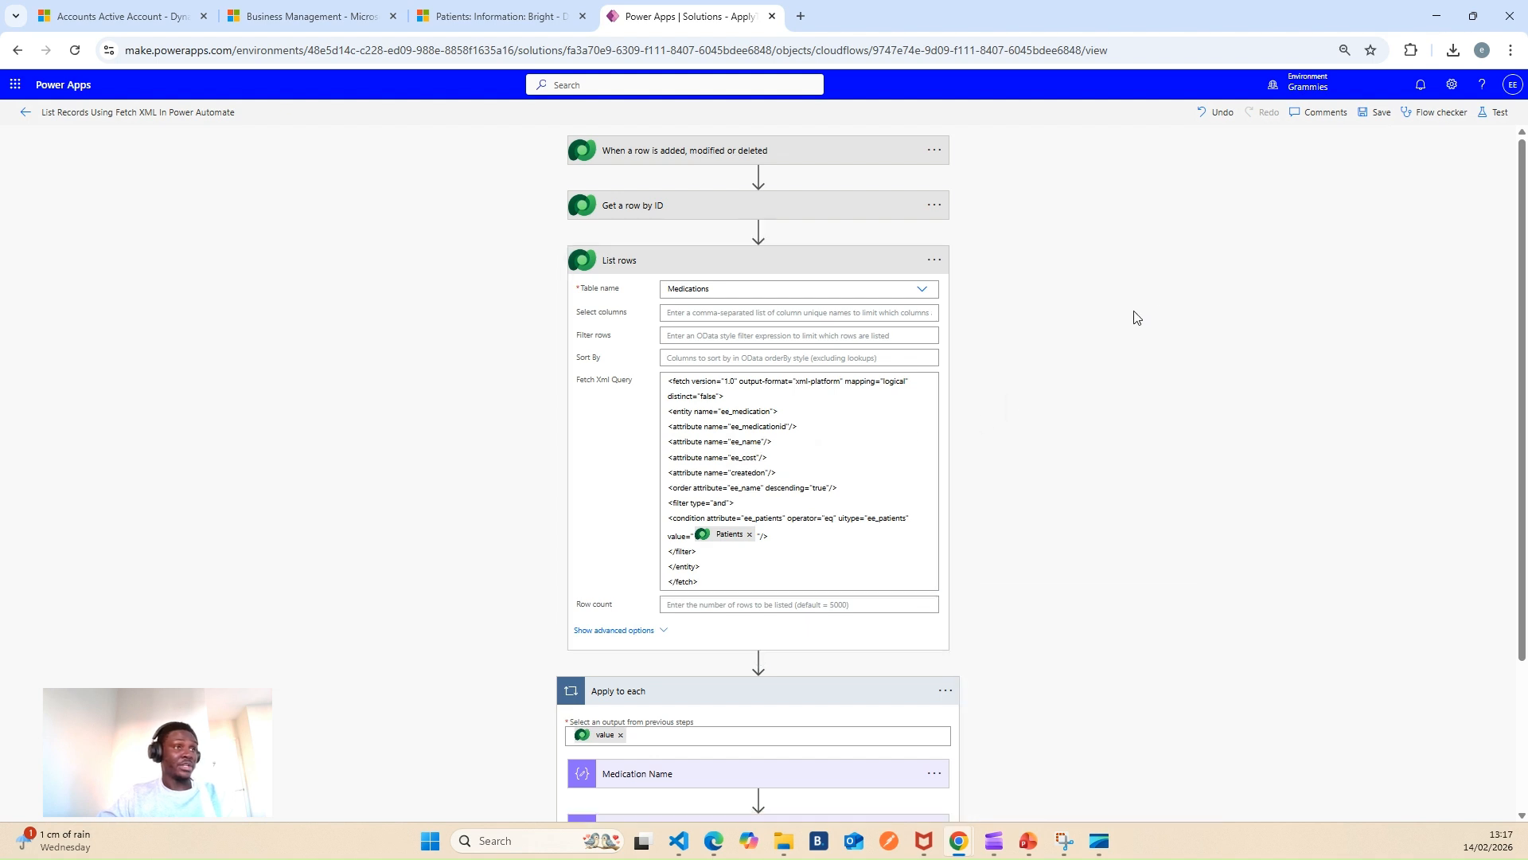
Save and manually test the updated flow, triggering it by entering another last name for the patient in Dynamics 365 and saving.
{"action": "left_click", "coordinate": [1494, 116]}
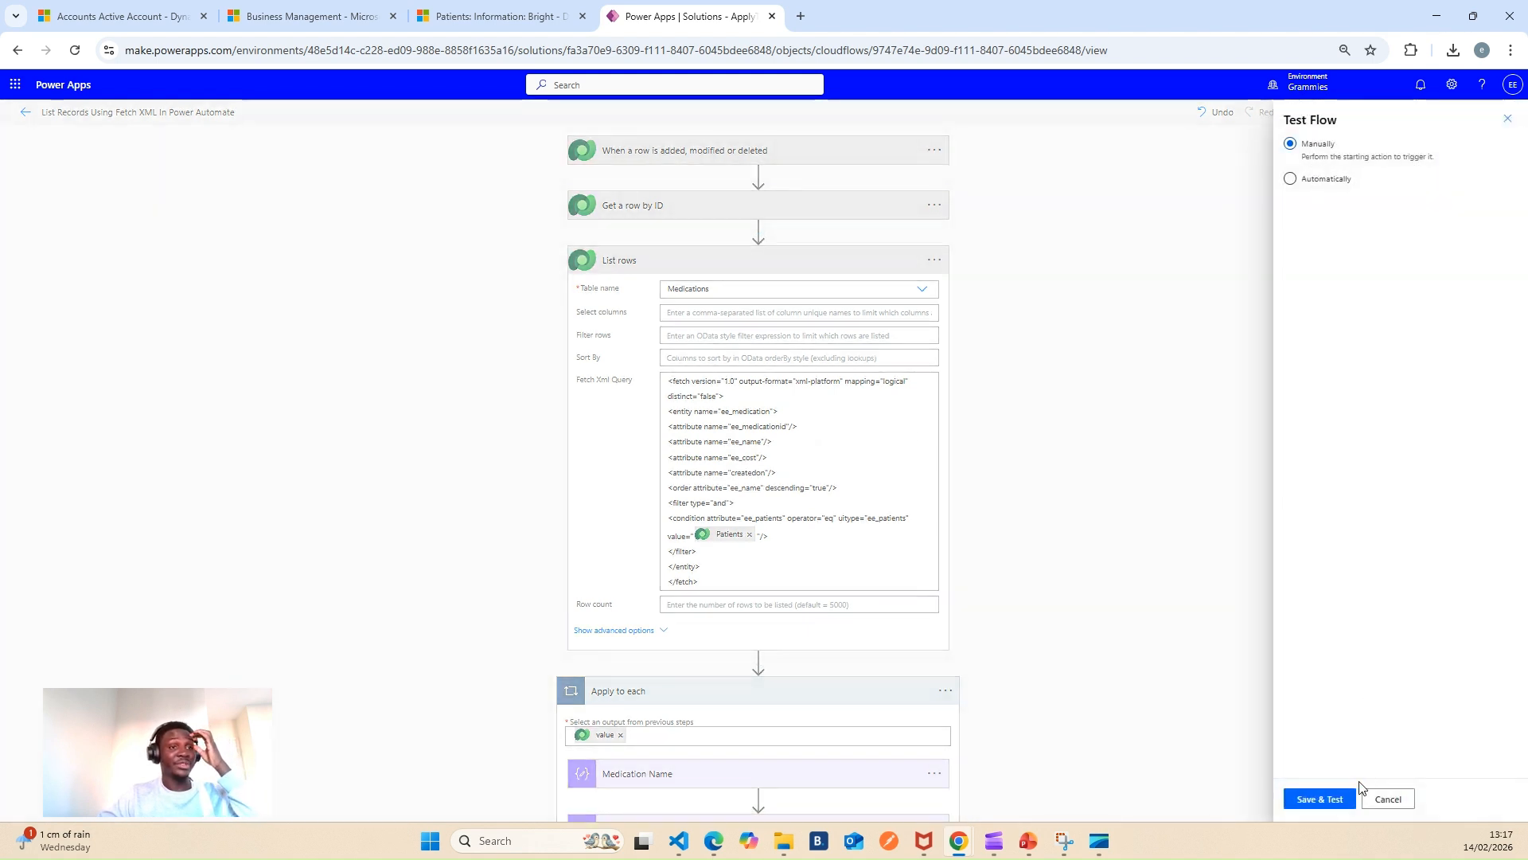
{"action": "left_click", "coordinate": [1323, 798]}
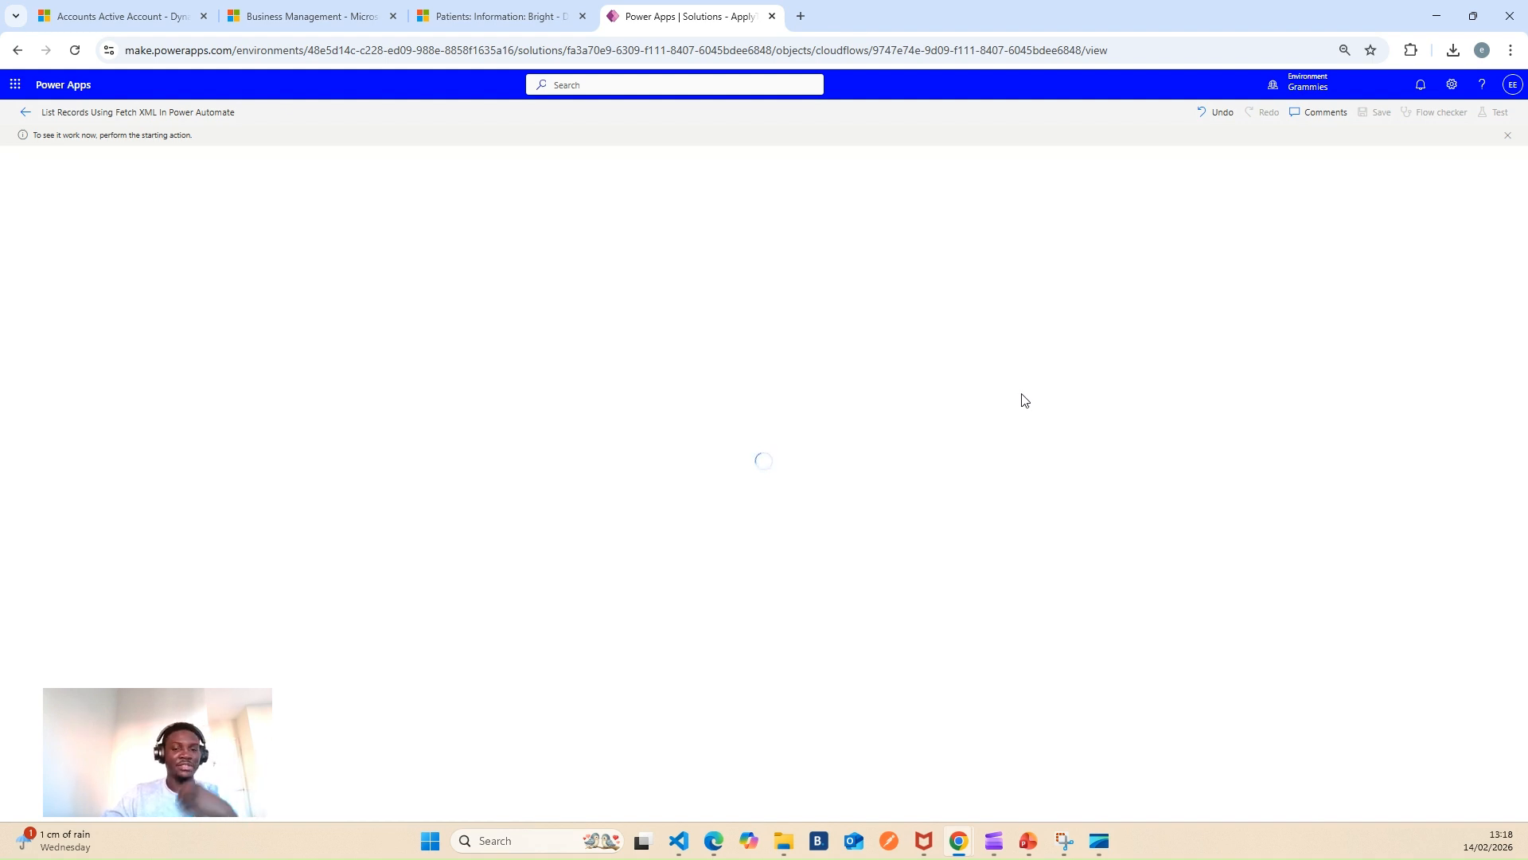
{"action": "left_click", "coordinate": [452, 19]}
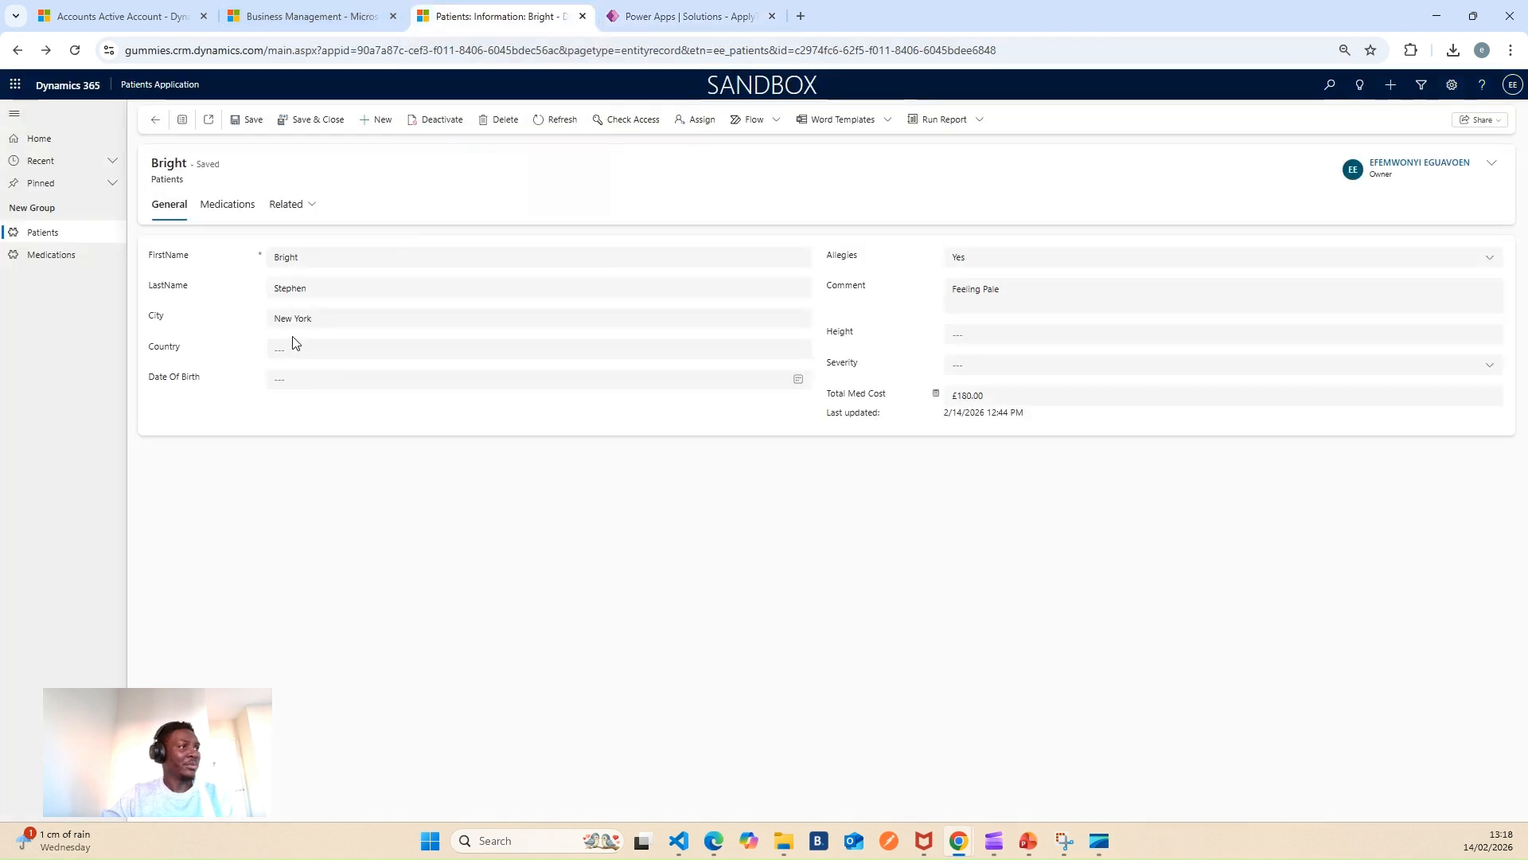
{"action": "left_click", "coordinate": [323, 296]}
{"action": "key", "text": "ctrl+a"}
{"action": "type", "text": "S"}
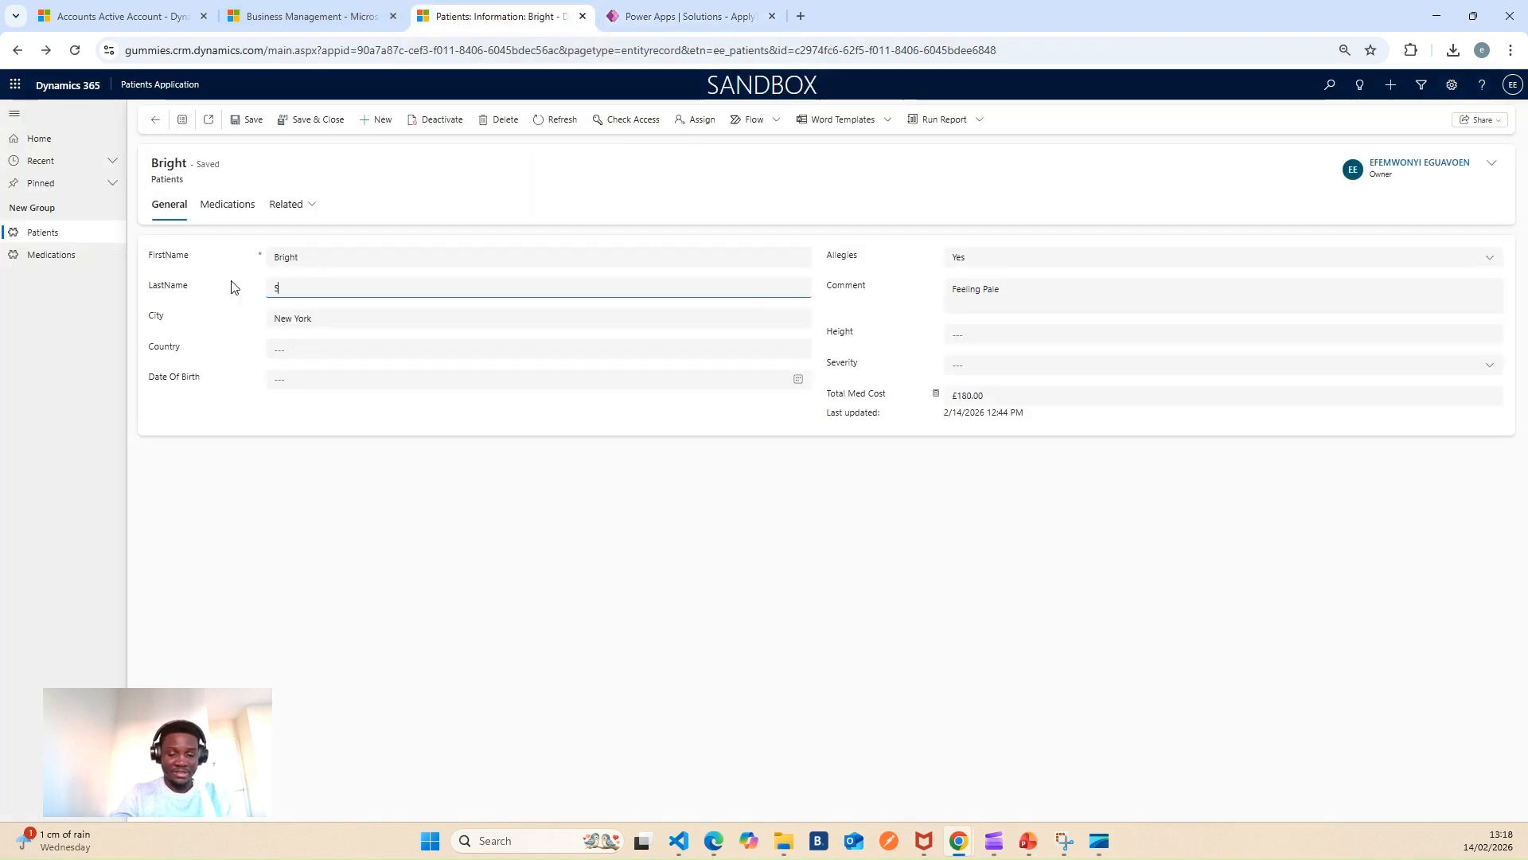
{"action": "type", "text": "teven"}
{"action": "left_click", "coordinate": [407, 470]}
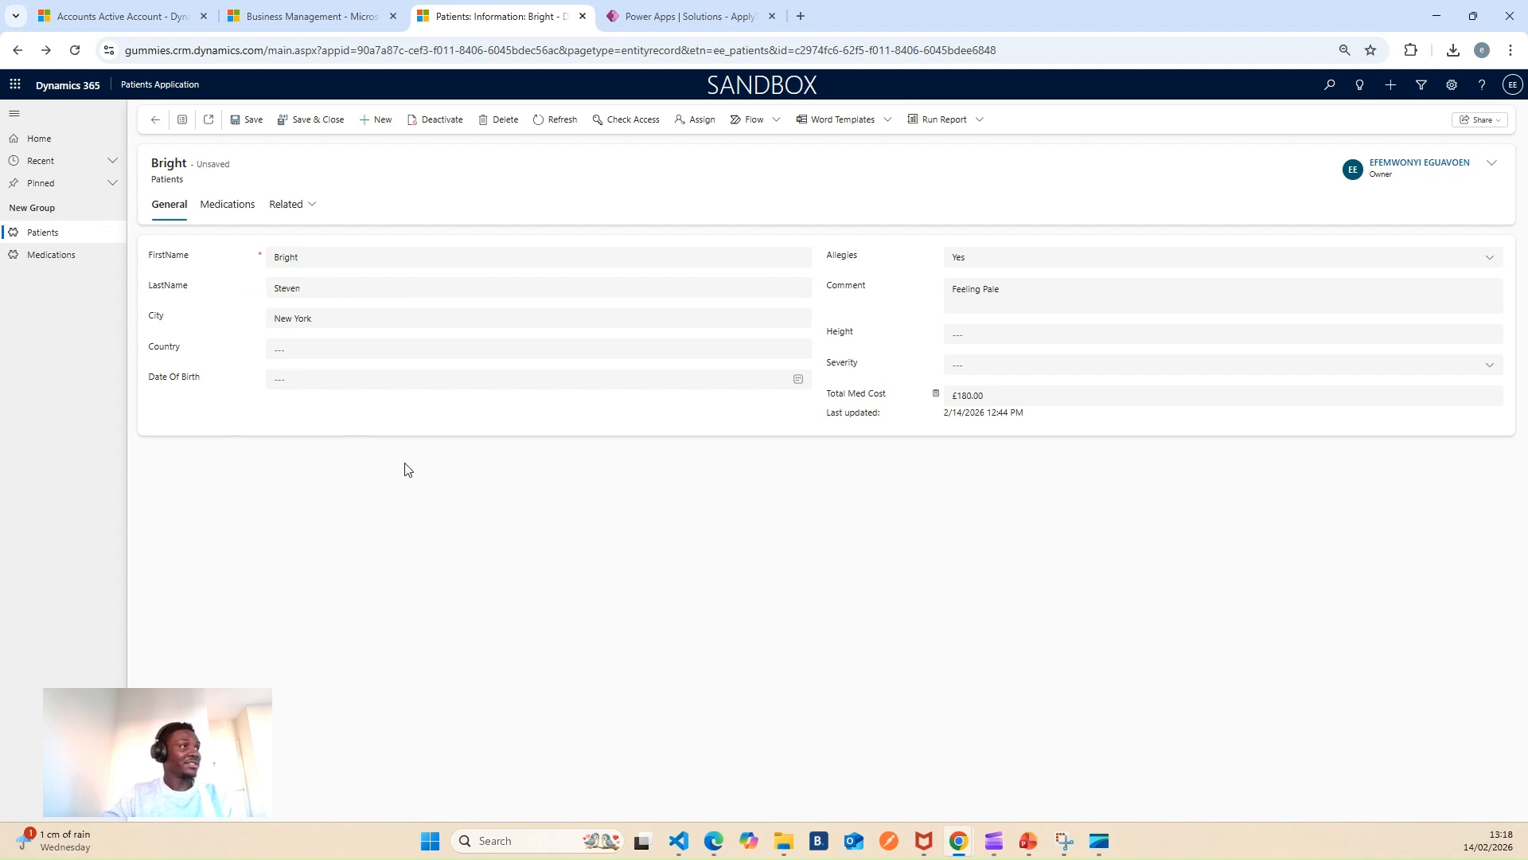
{"action": "left_click", "coordinate": [247, 120]}
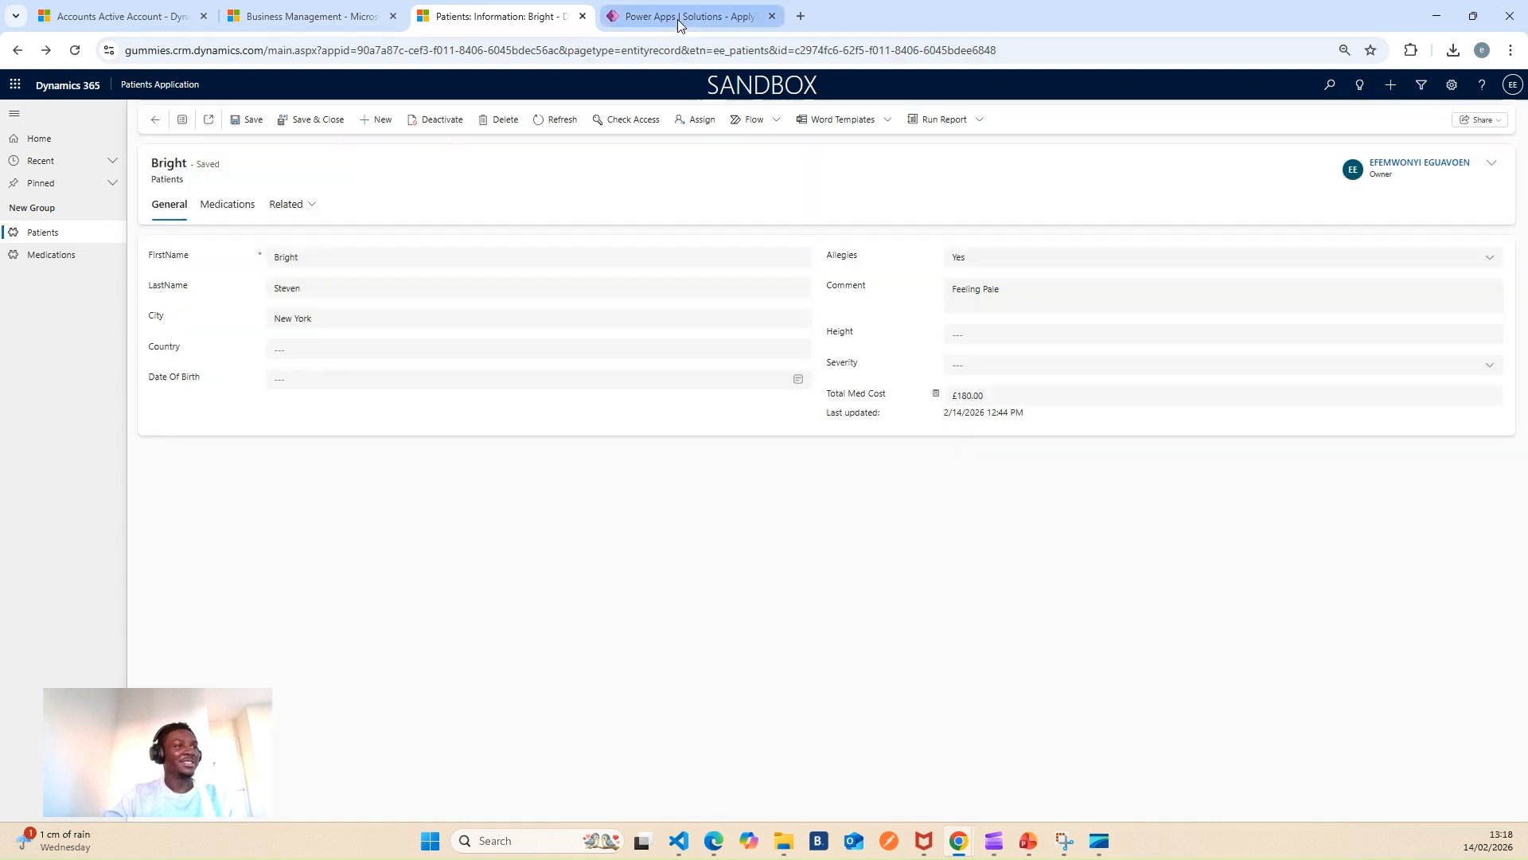
Compare the first Apply to each iteration's medication name and cost in Power Apps with the patient's Medications list in Dynamics 365.
{"action": "left_click", "coordinate": [676, 19]}
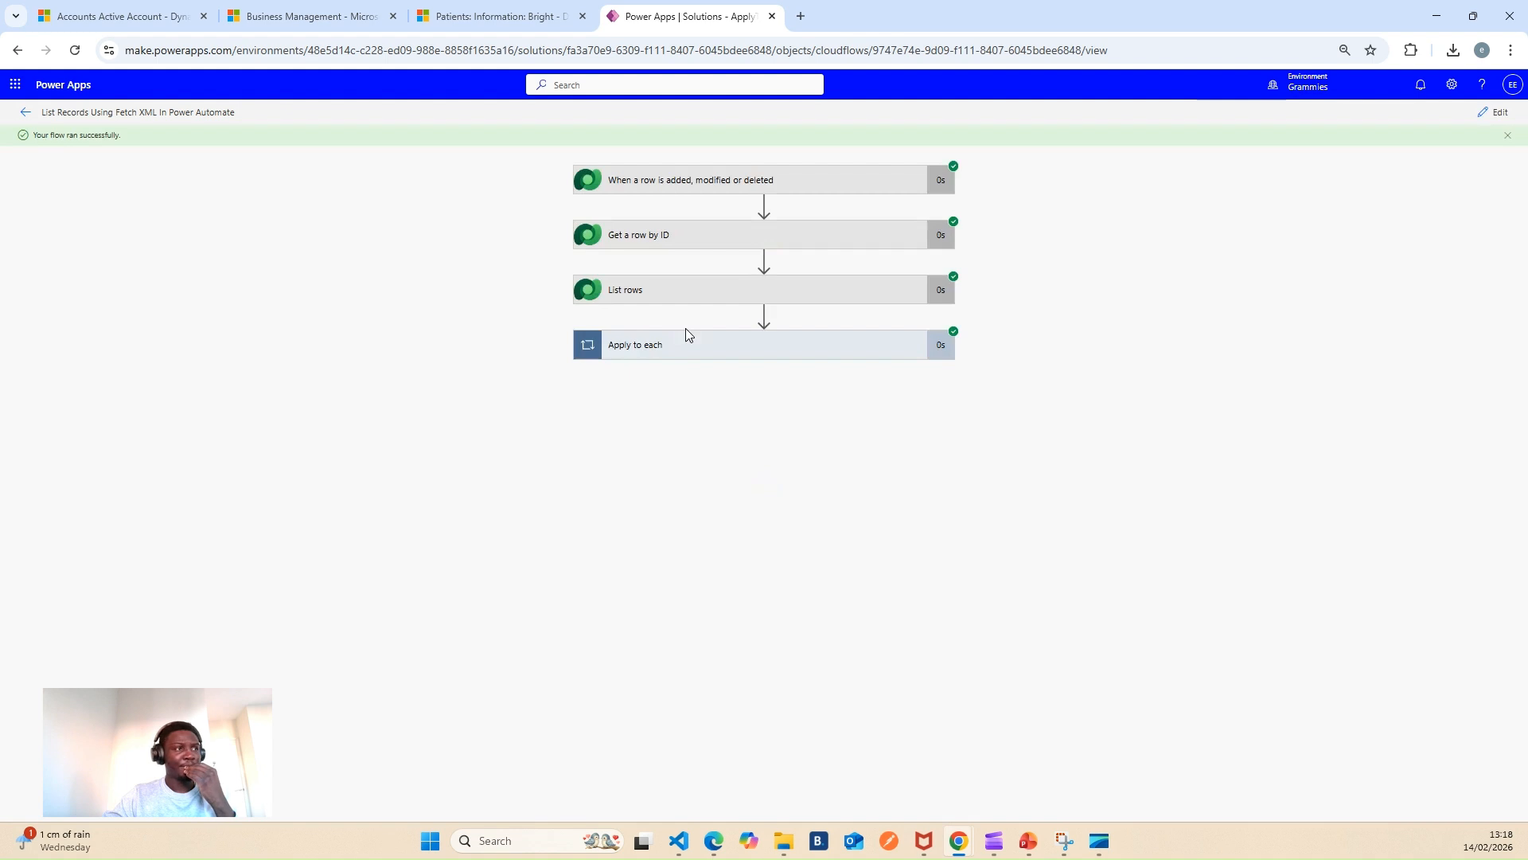
{"action": "left_click", "coordinate": [769, 344]}
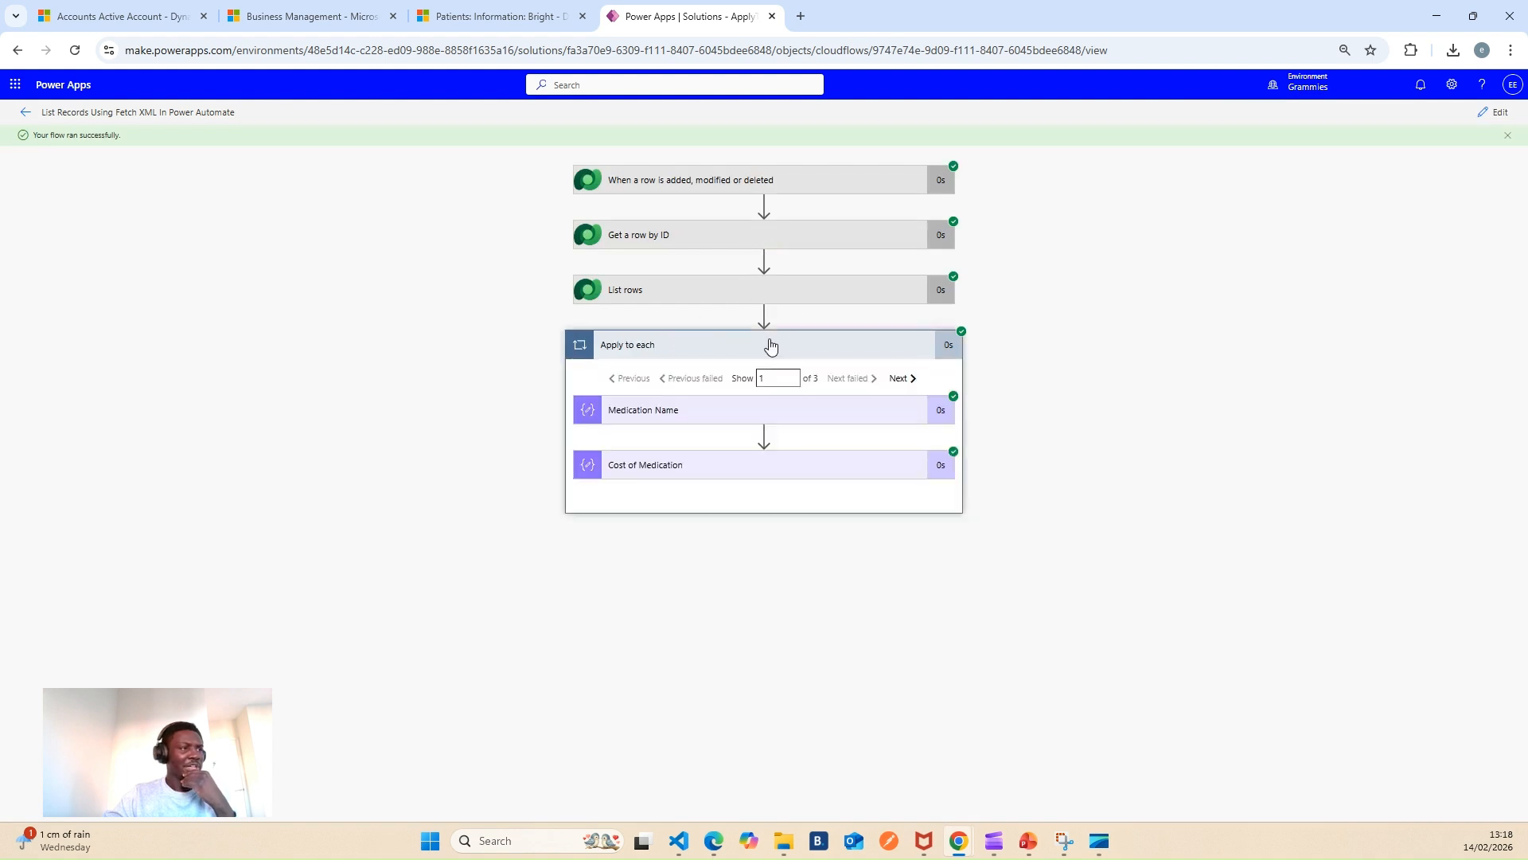
{"action": "left_click", "coordinate": [819, 421]}
{"action": "left_click", "coordinate": [811, 677]}
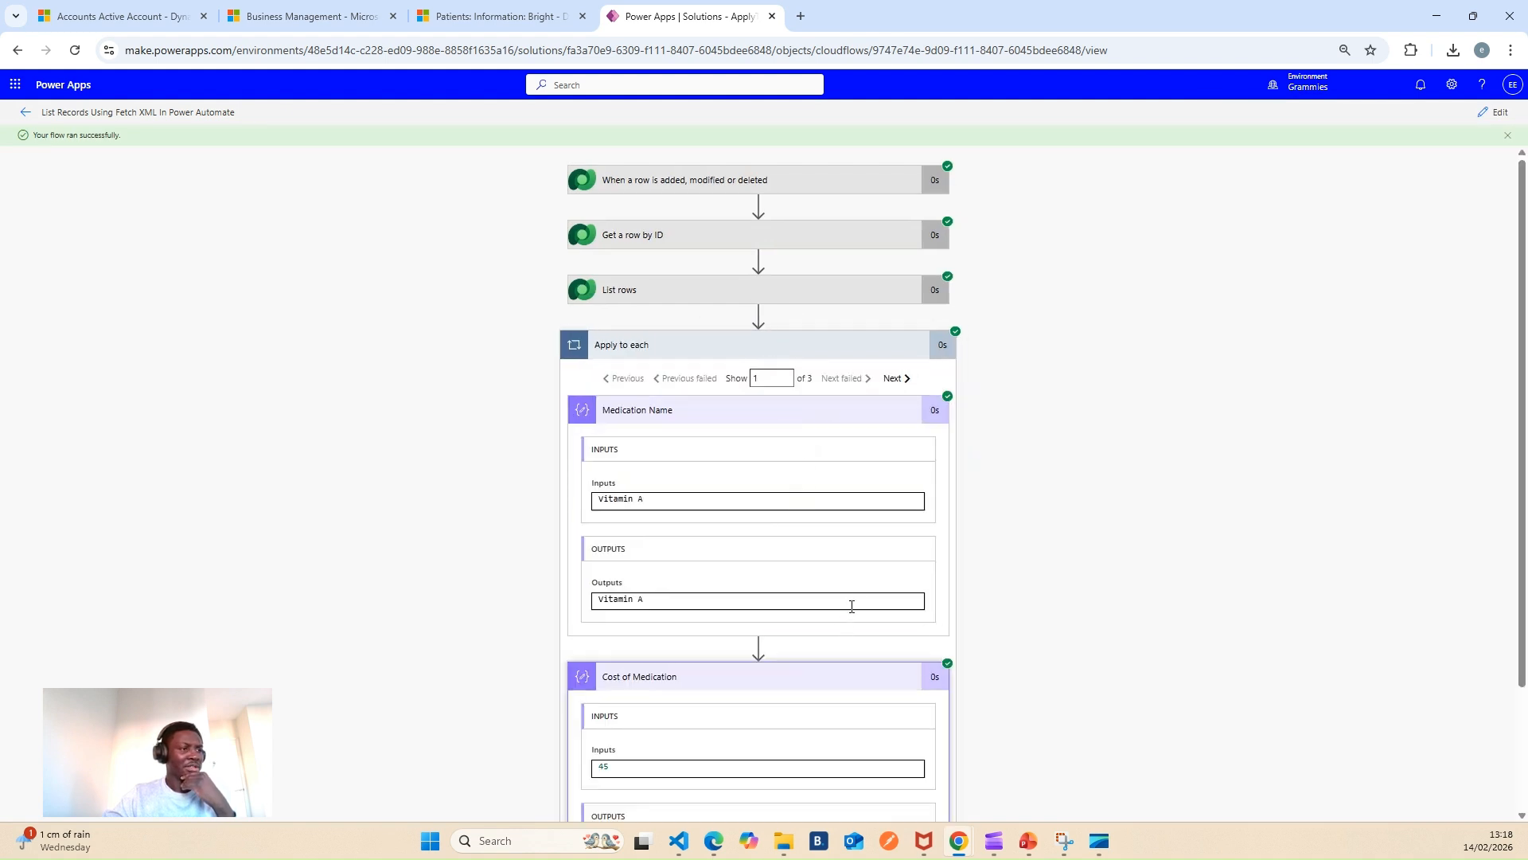
{"action": "scroll", "coordinate": [999, 557], "scroll_direction": "down", "scroll_amount": 2}
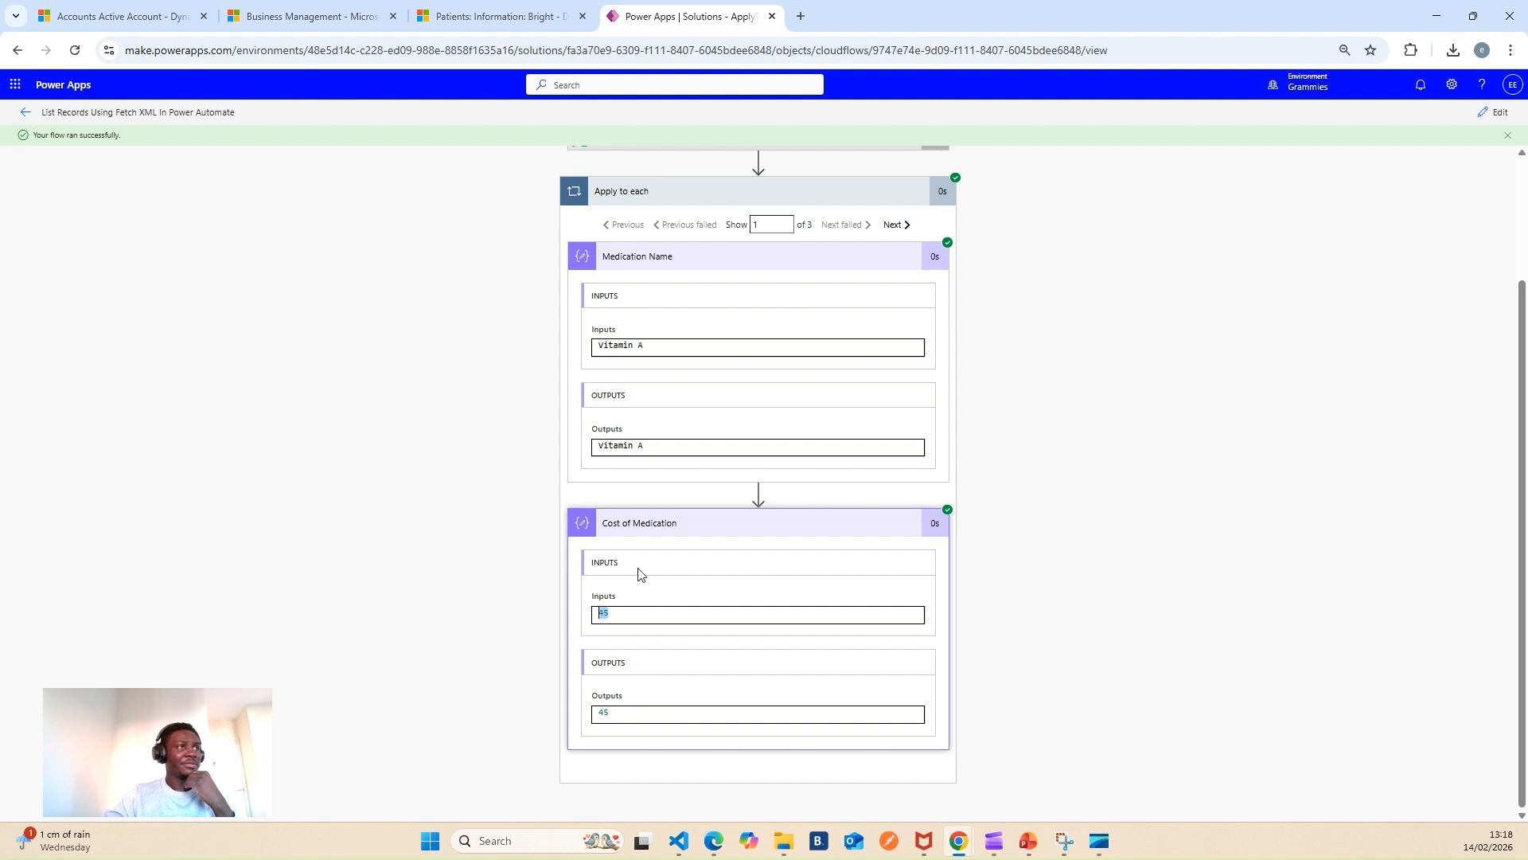
{"action": "left_click", "coordinate": [487, 22]}
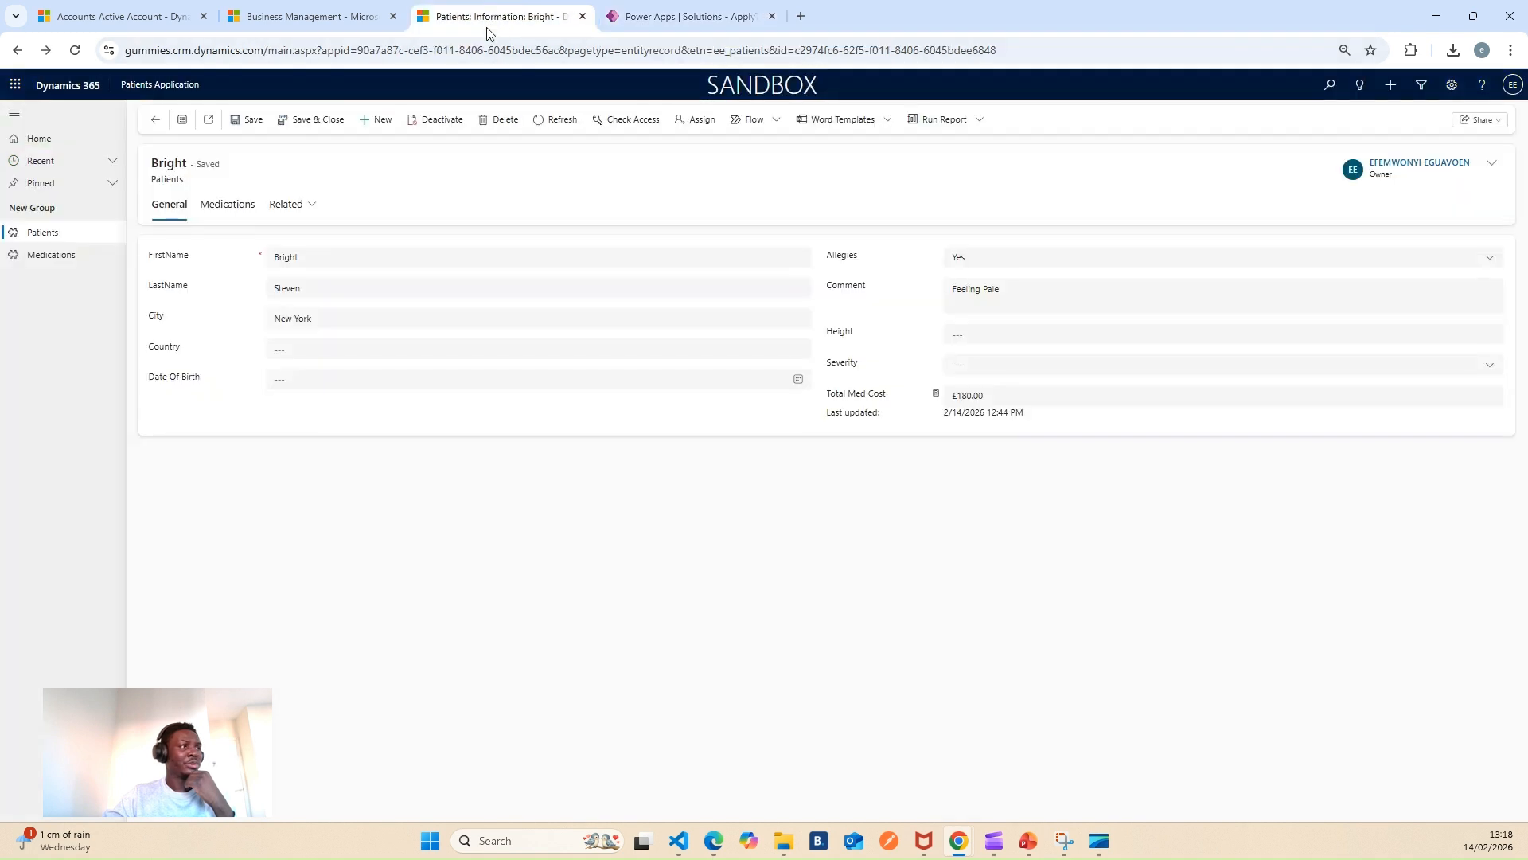
{"action": "left_click", "coordinate": [223, 223]}
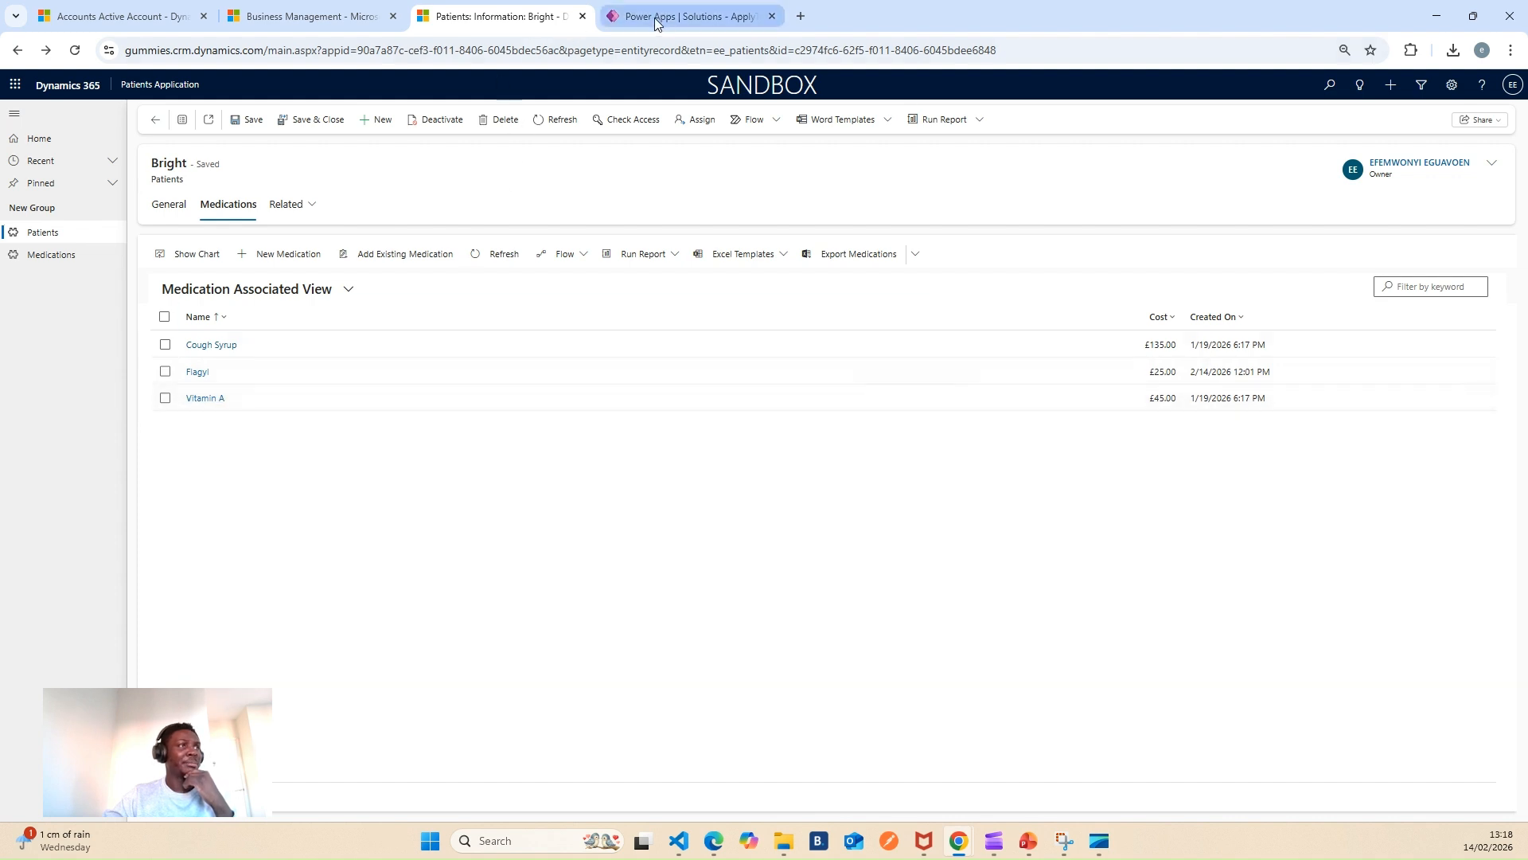
Switch back to the Power Apps flow run and check the sort order in the List rows Fetch XML query.
{"action": "left_click", "coordinate": [686, 17]}
{"action": "scroll", "coordinate": [720, 366], "scroll_direction": "up", "scroll_amount": 3}
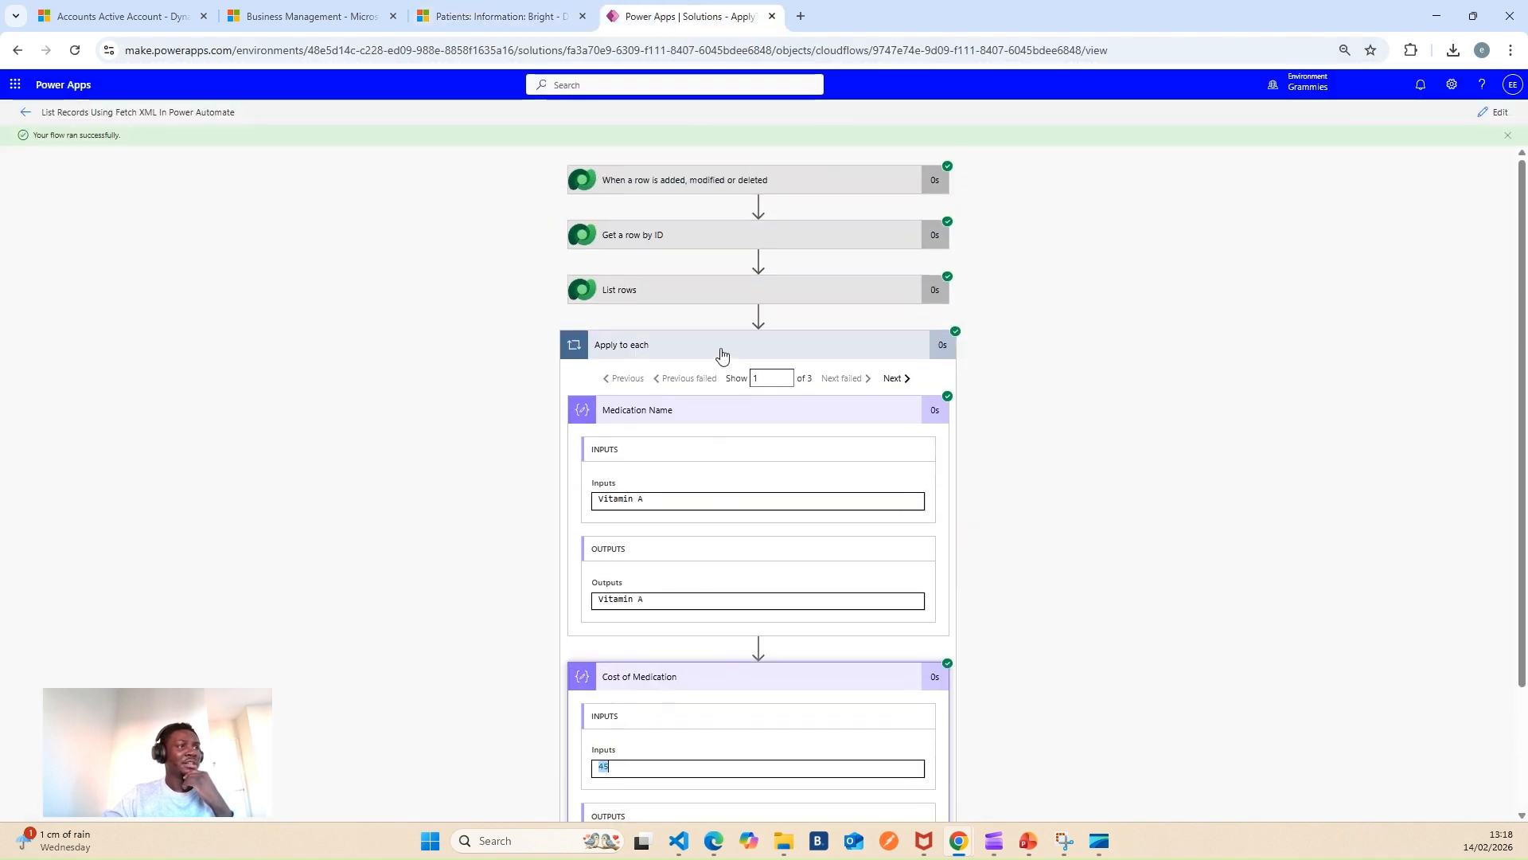
{"action": "left_click", "coordinate": [692, 289]}
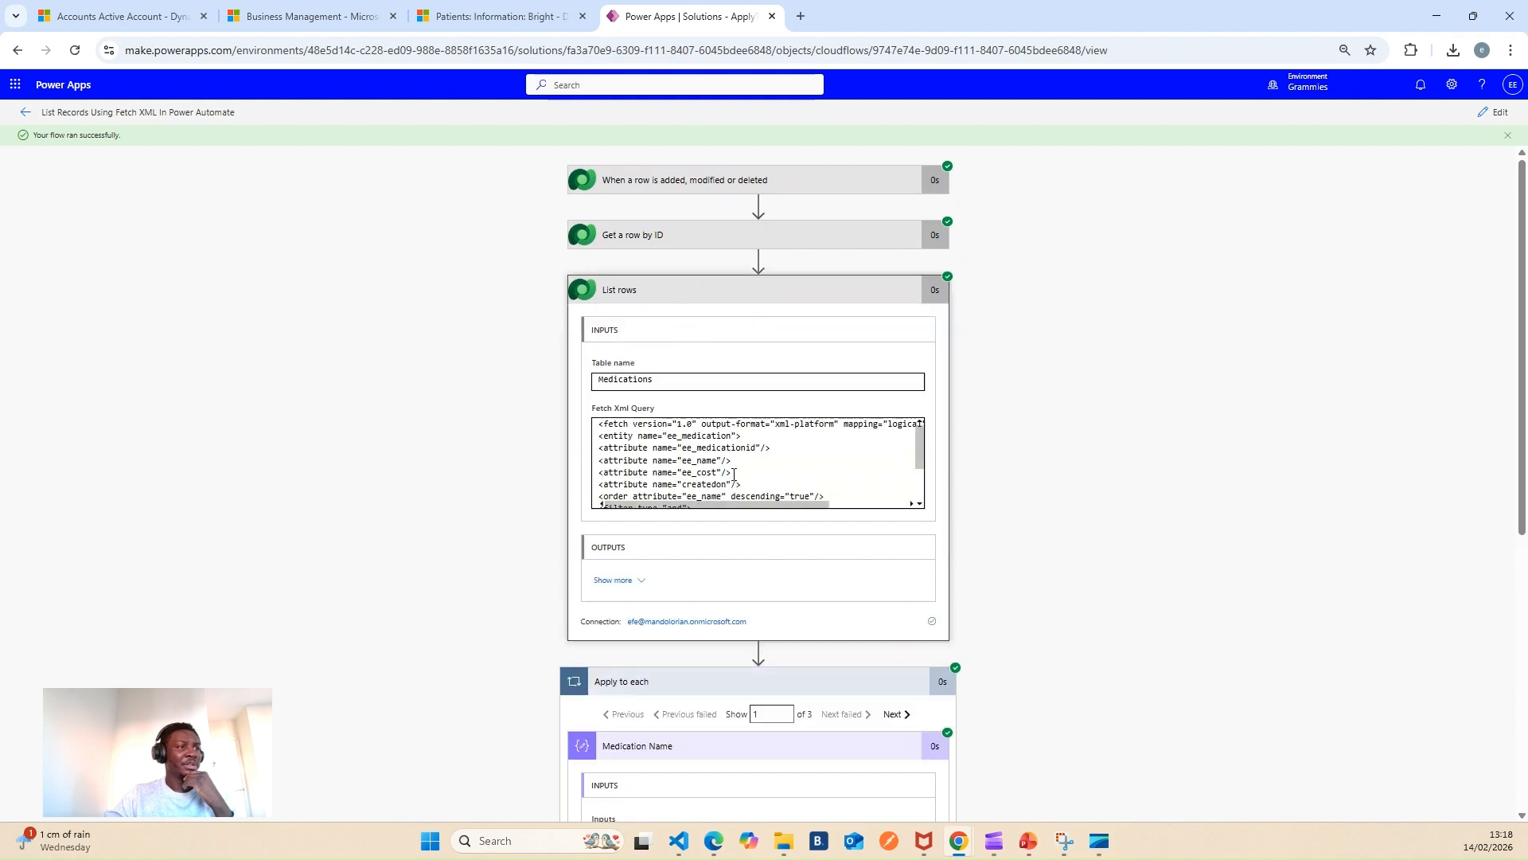
{"action": "scroll", "coordinate": [768, 448], "scroll_direction": "down", "scroll_amount": 2}
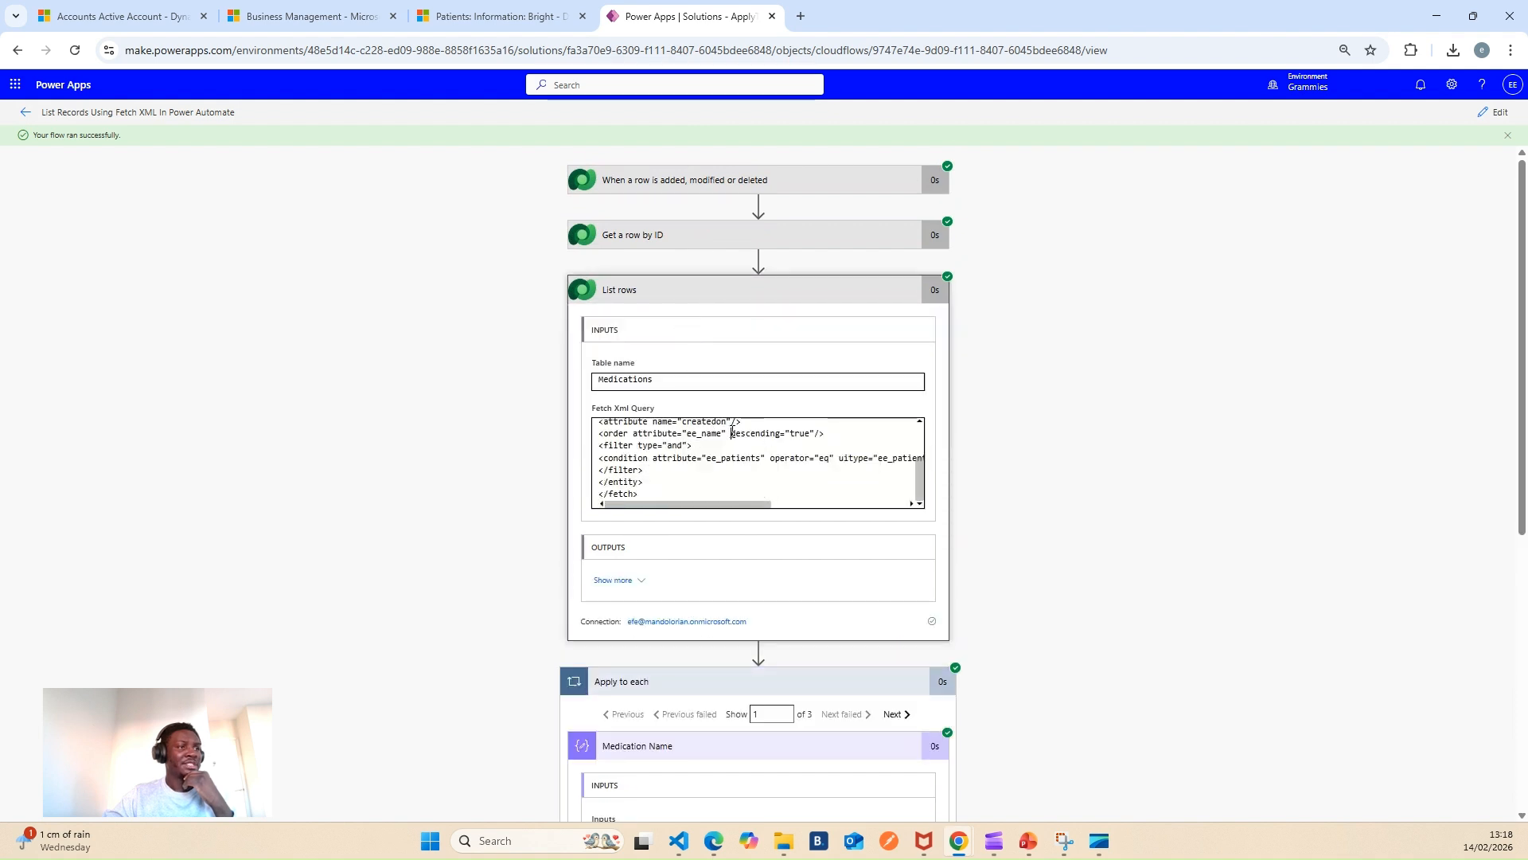
{"action": "left_click_drag", "start_coordinate": [732, 432], "coordinate": [826, 434]}
Switch to the patient record in Dynamics 365 and sort its Medications list by Created On, older to newer.
{"action": "left_click", "coordinate": [477, 14]}
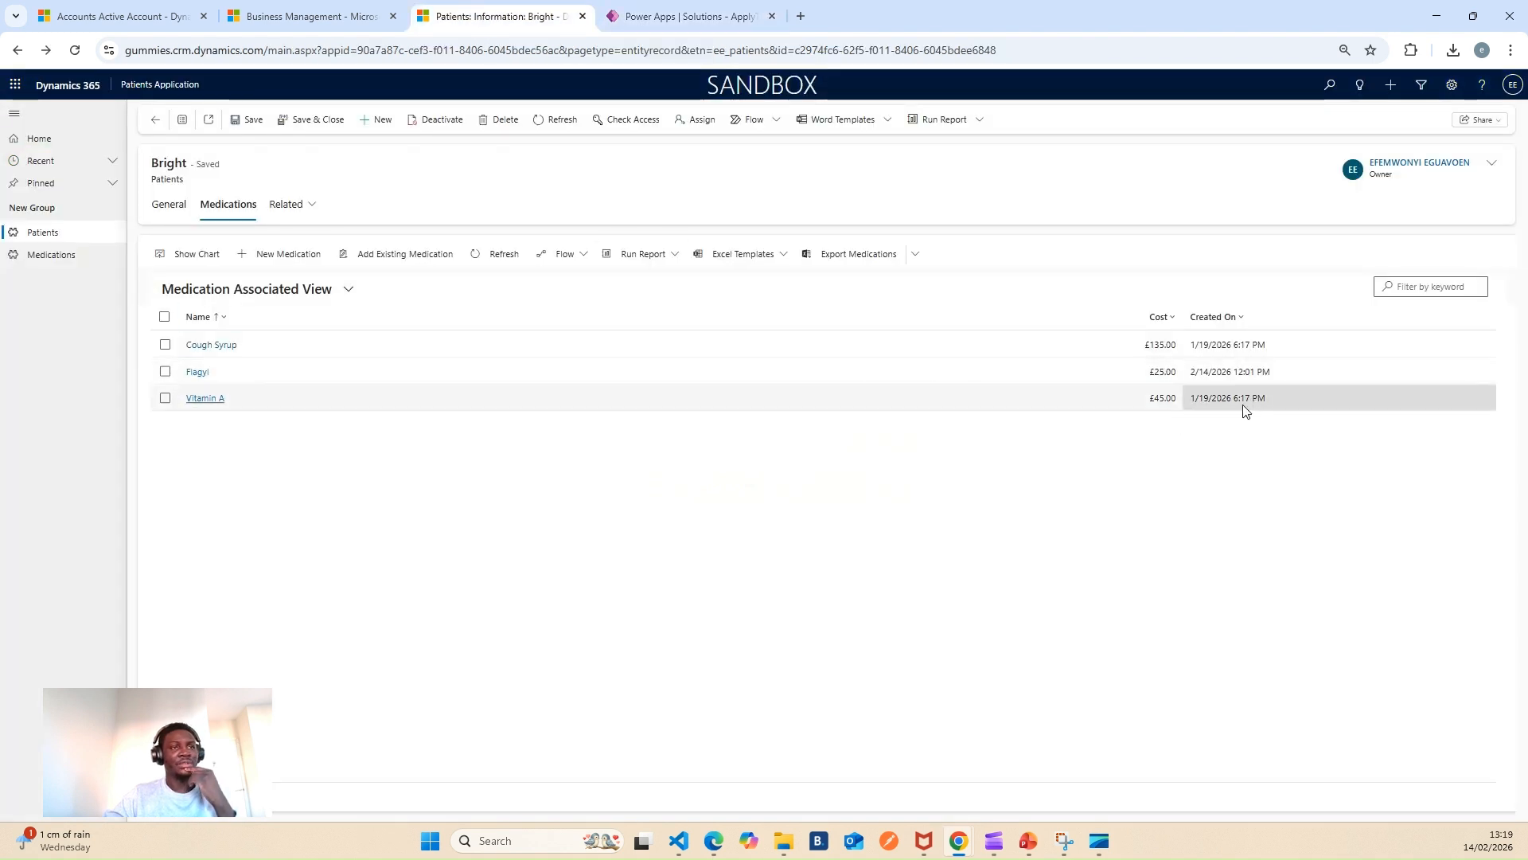
{"action": "left_click", "coordinate": [1226, 317]}
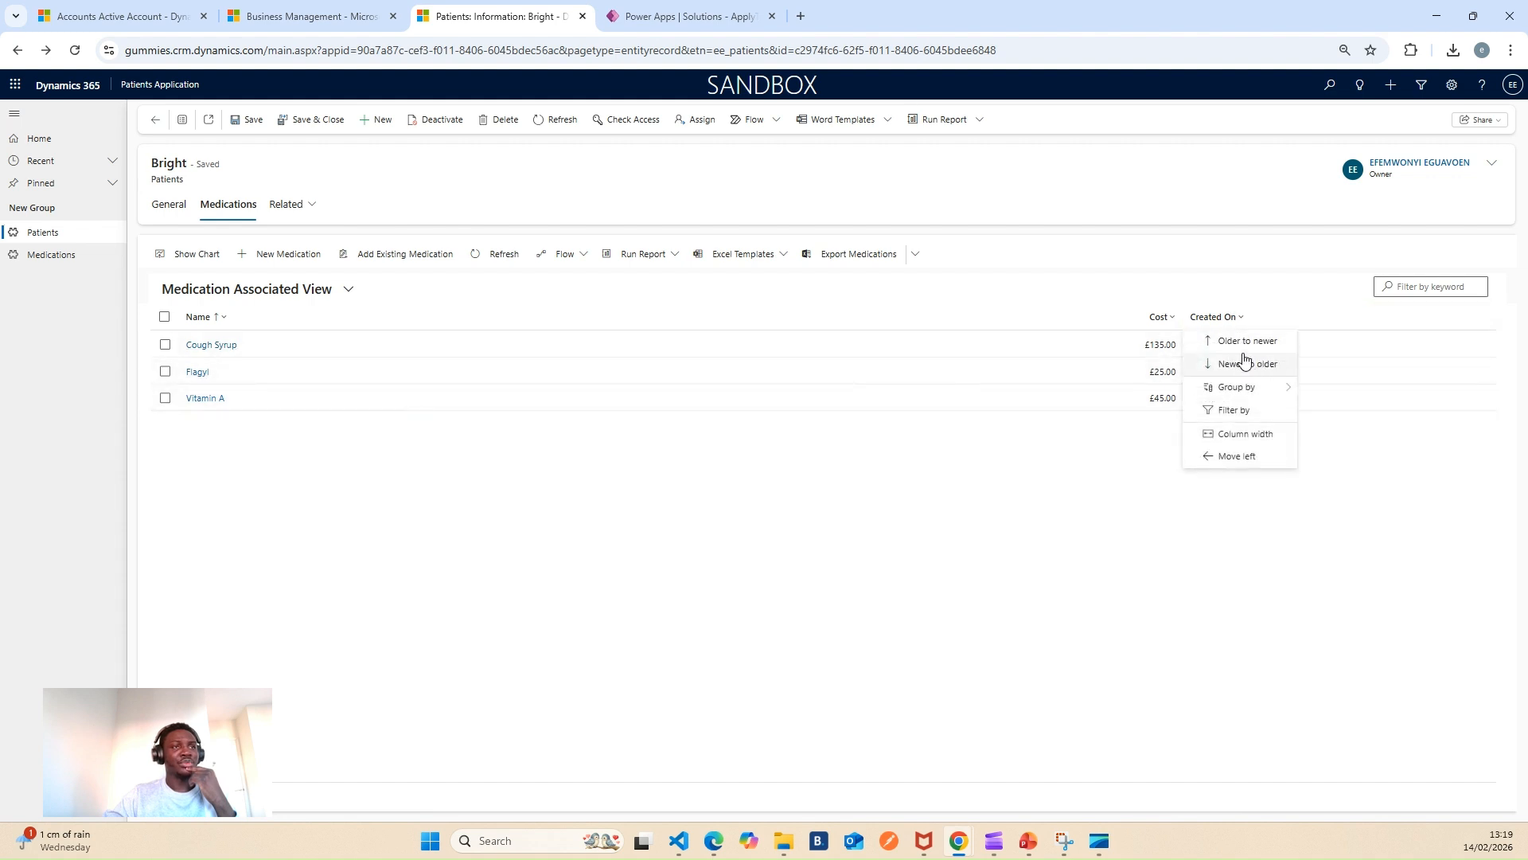
{"action": "left_click", "coordinate": [1245, 341]}
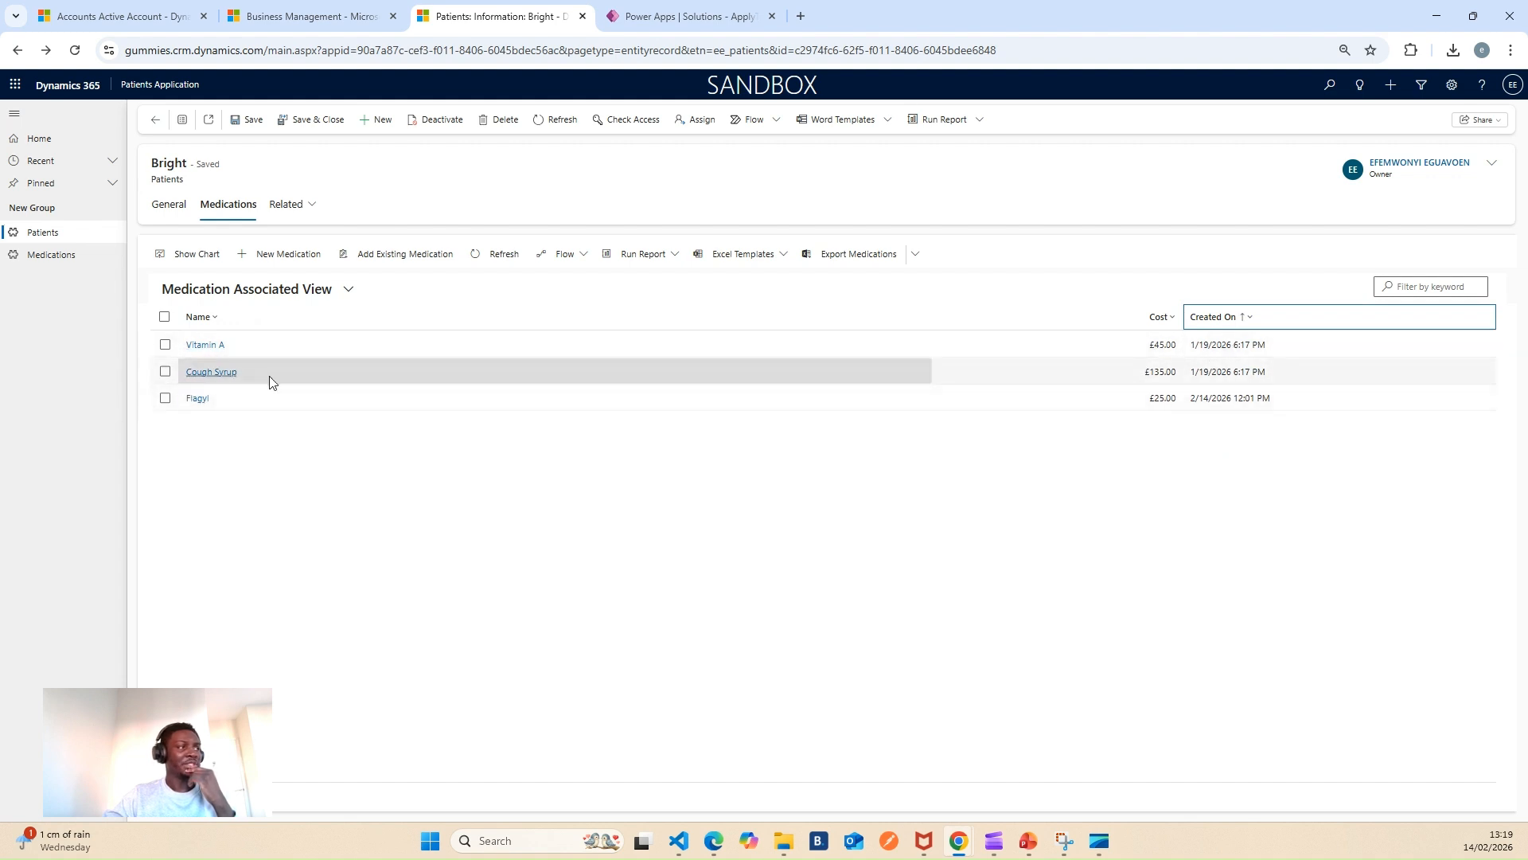
Return to the flow run in Power Apps and view the second Apply to each iteration's medication name and cost.
{"action": "left_click", "coordinate": [618, 22]}
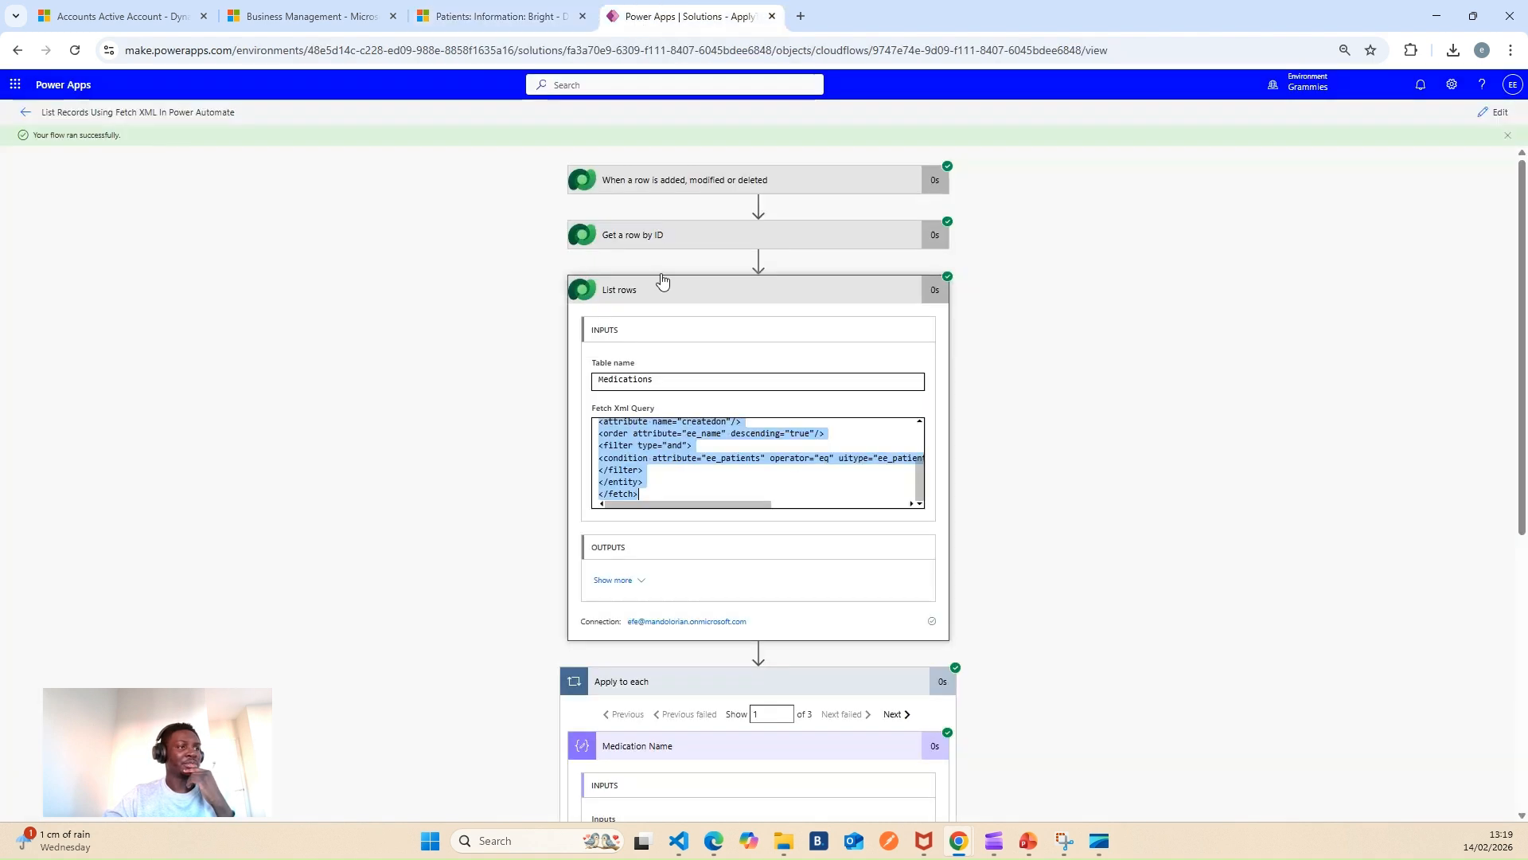
{"action": "scroll", "coordinate": [810, 547], "scroll_direction": "down", "scroll_amount": 6}
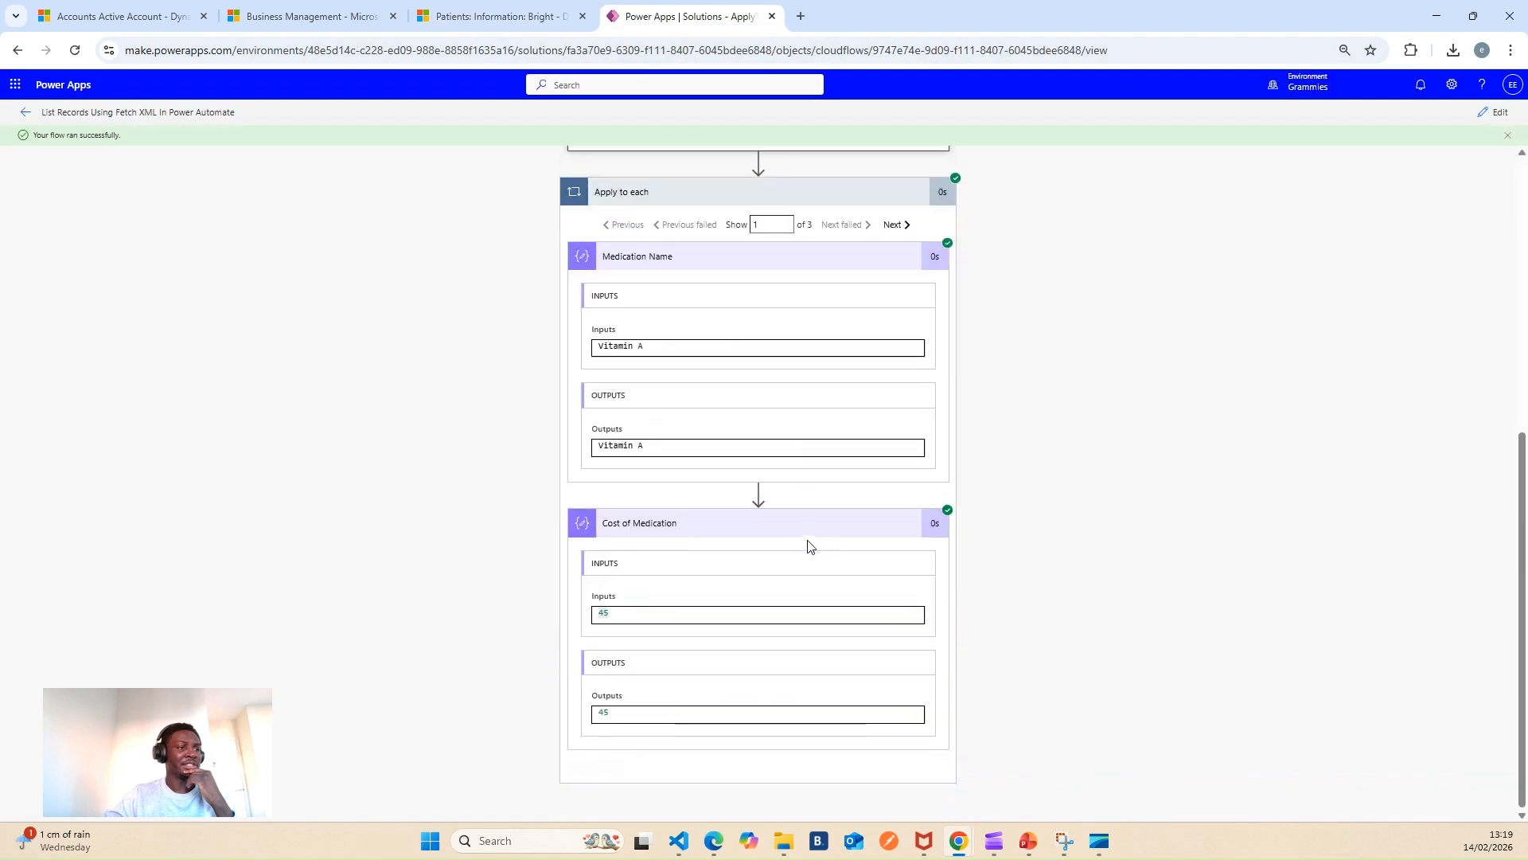
{"action": "left_click", "coordinate": [894, 225]}
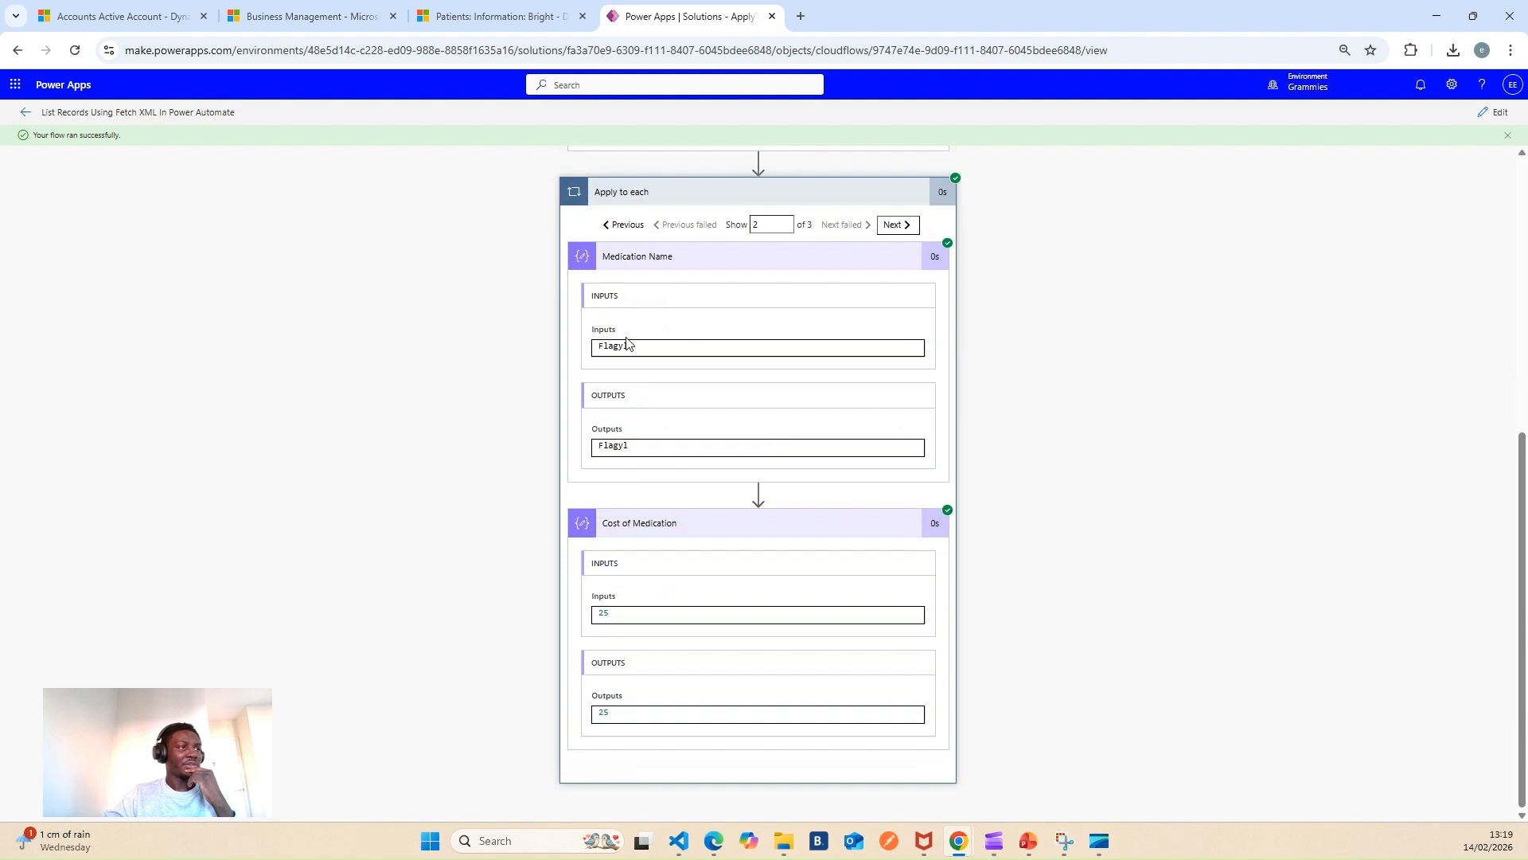
Recheck the order attribute in the run's List rows Fetch XML query and collapse the action.
{"action": "scroll", "coordinate": [794, 302], "scroll_direction": "up", "scroll_amount": 5}
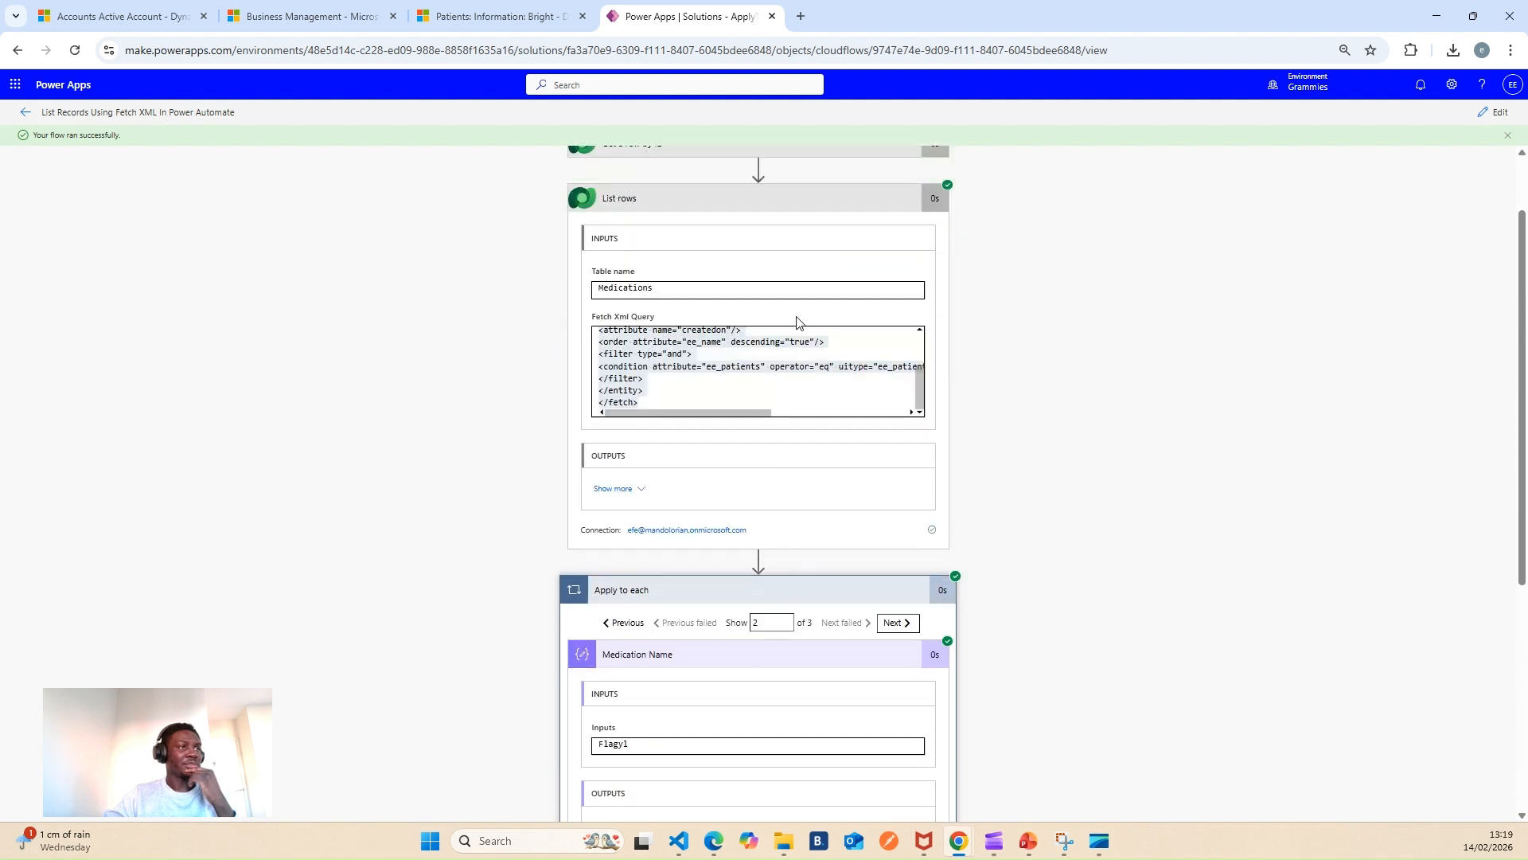
{"action": "left_click", "coordinate": [799, 198]}
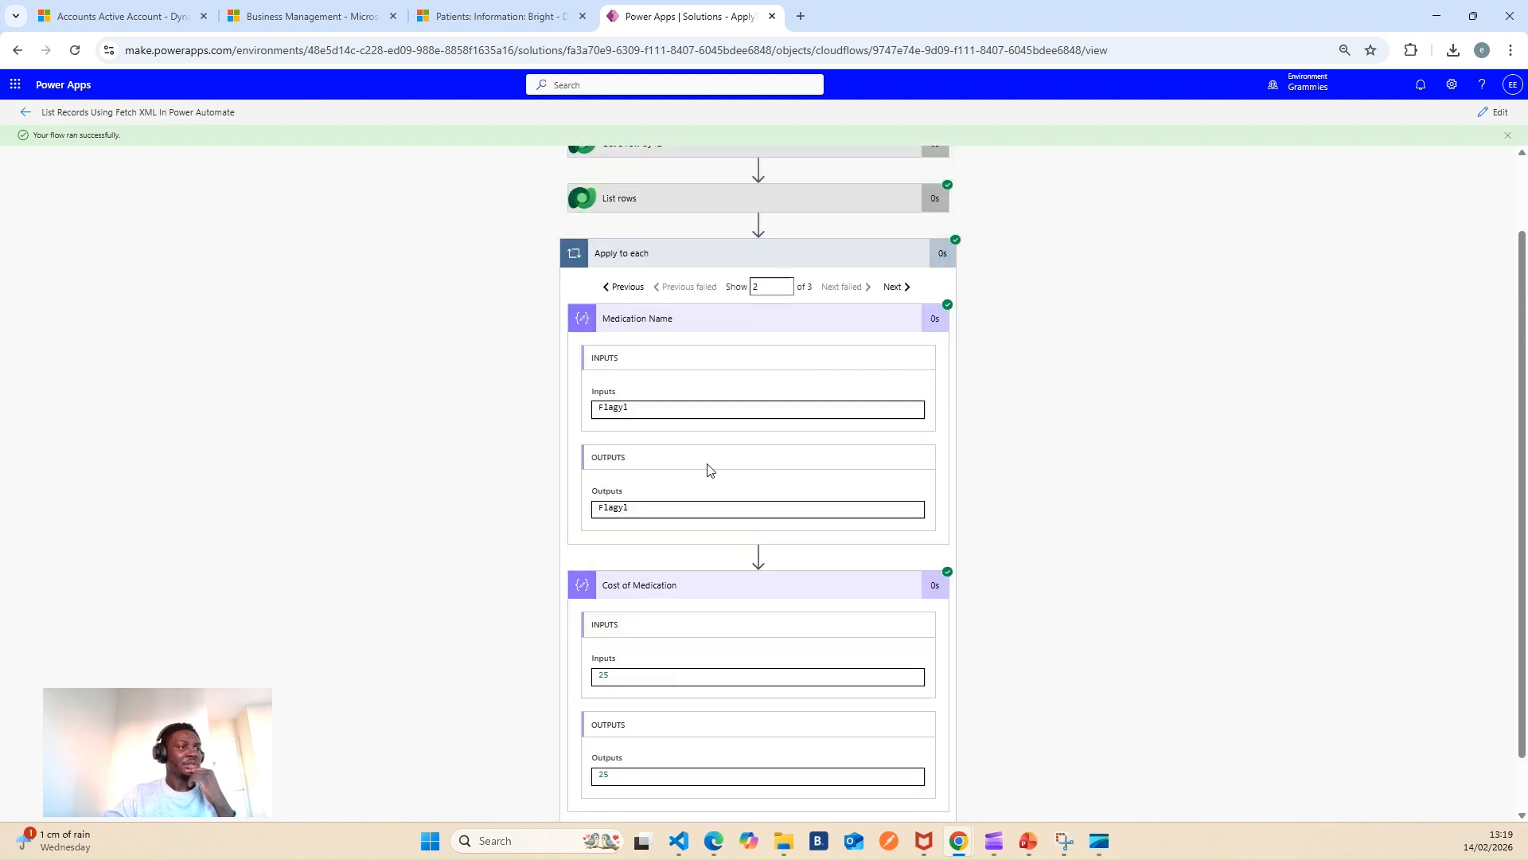
{"action": "scroll", "coordinate": [778, 311], "scroll_direction": "up", "scroll_amount": 1}
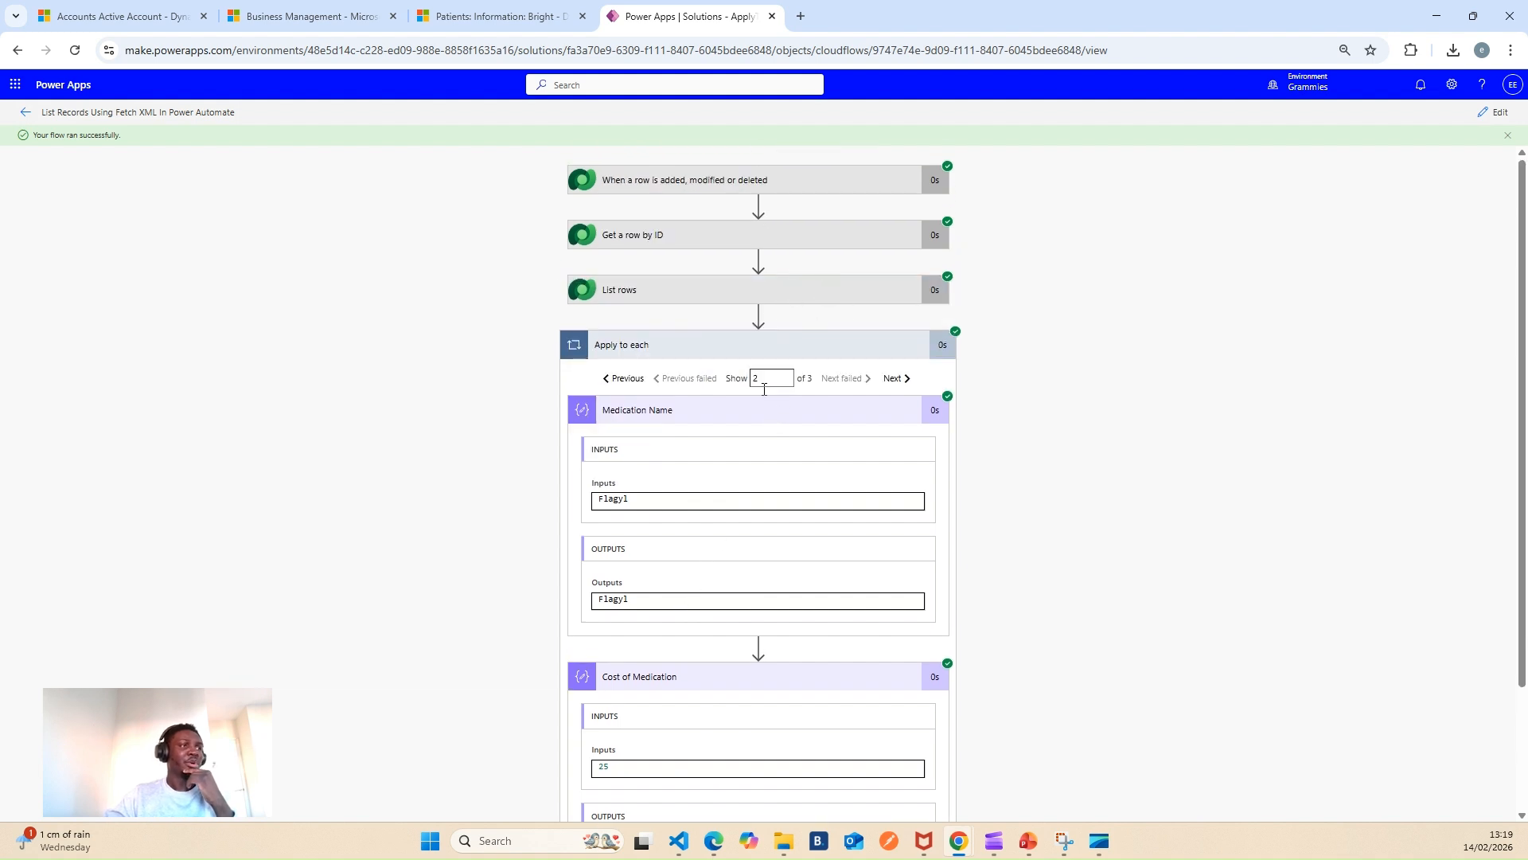
{"action": "left_click", "coordinate": [825, 292]}
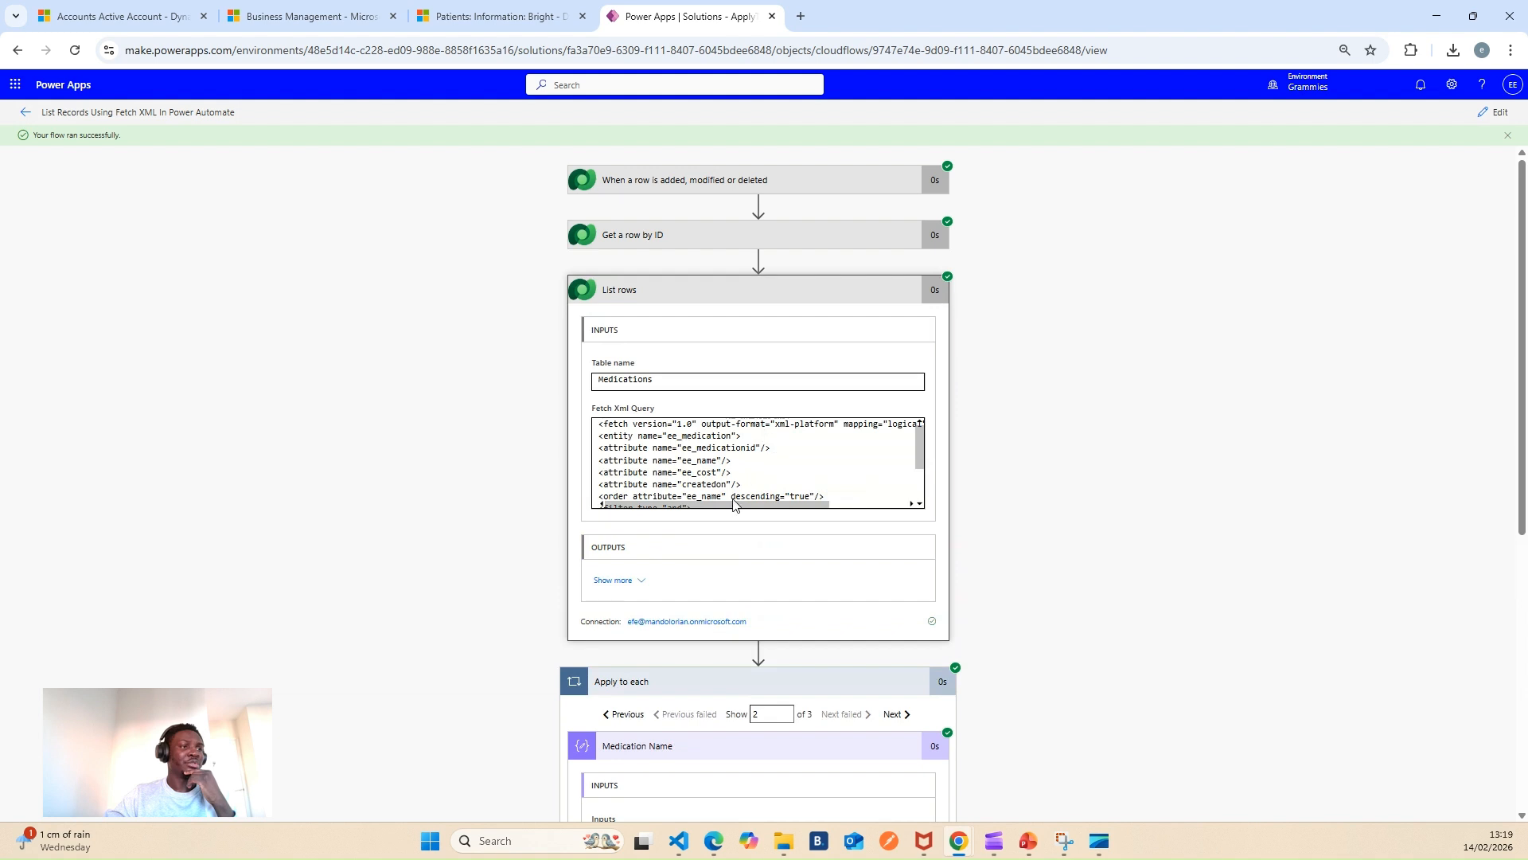
{"action": "scroll", "coordinate": [762, 475], "scroll_direction": "down", "scroll_amount": 2}
{"action": "left_click", "coordinate": [795, 298]}
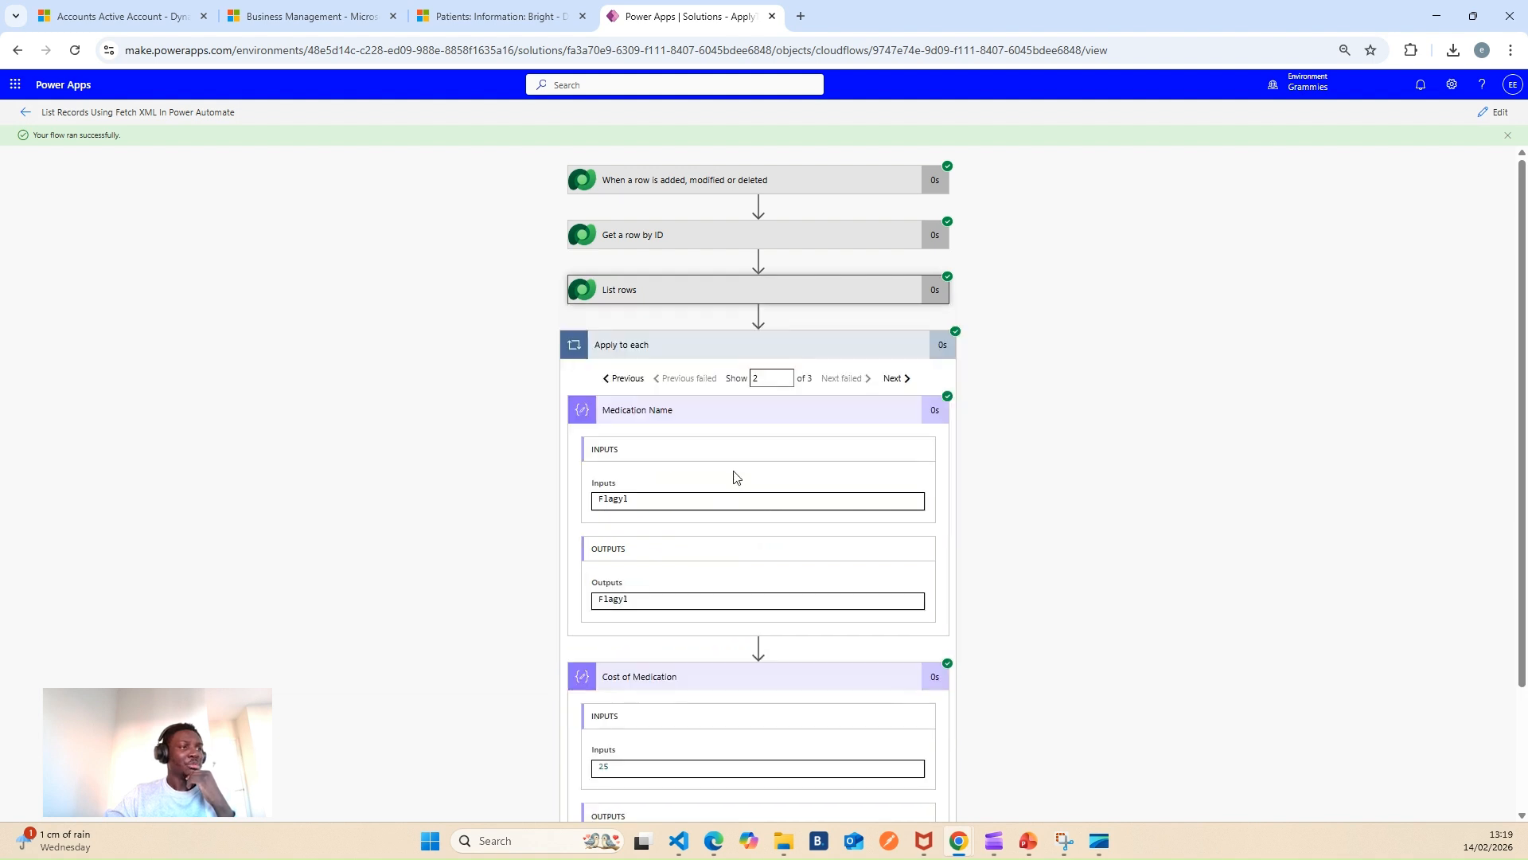
Check the medication name and cost outputs of the third Apply to each iteration.
{"action": "scroll", "coordinate": [744, 536], "scroll_direction": "down", "scroll_amount": 2}
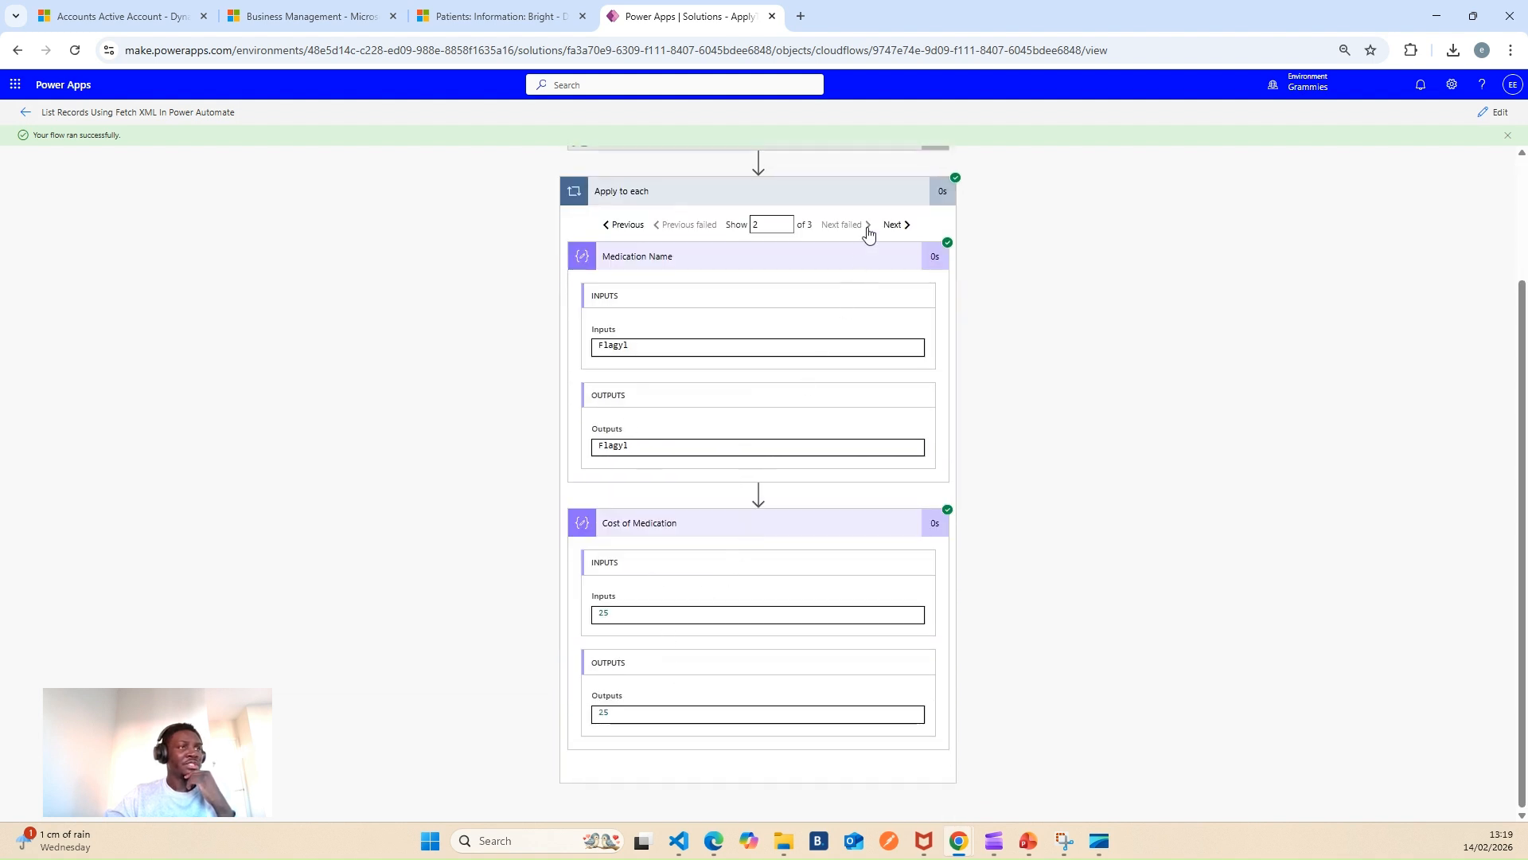
{"action": "left_click", "coordinate": [894, 225]}
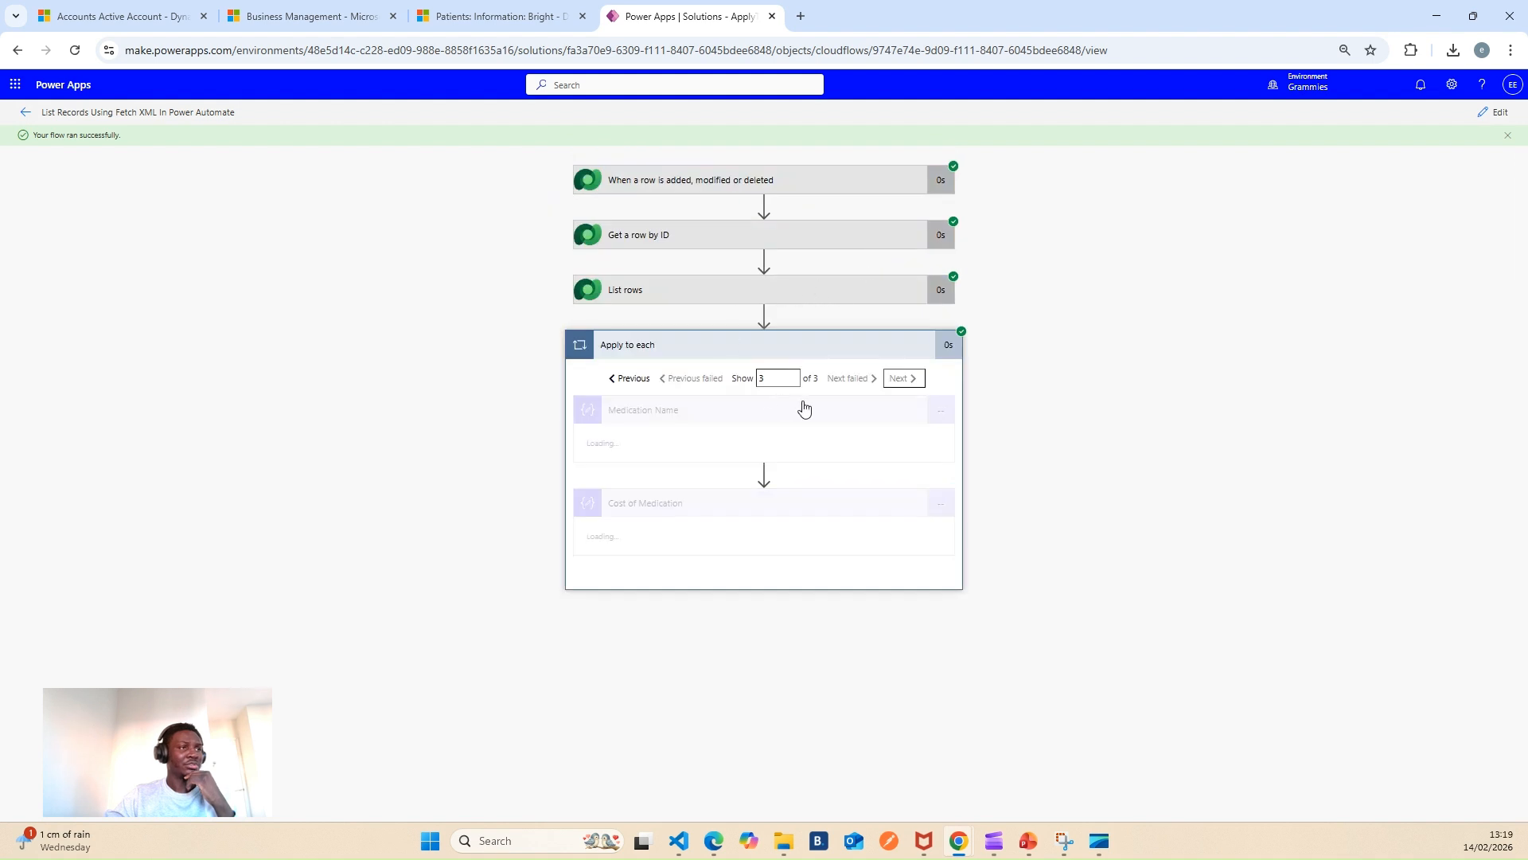
{"action": "scroll", "coordinate": [638, 532], "scroll_direction": "down", "scroll_amount": 2}
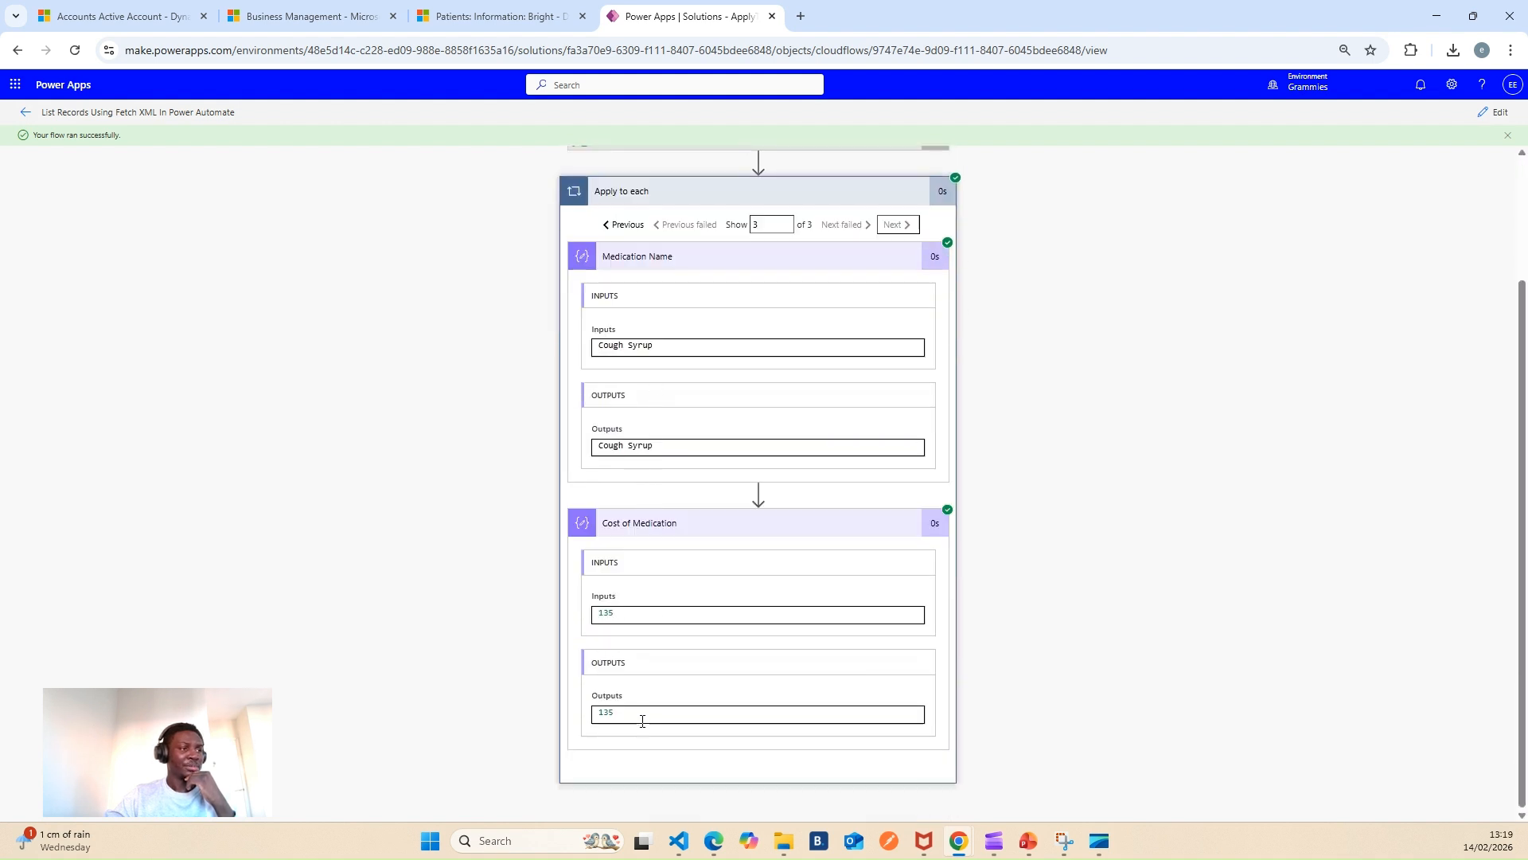
{"action": "left_click_drag", "start_coordinate": [642, 720], "coordinate": [561, 712]}
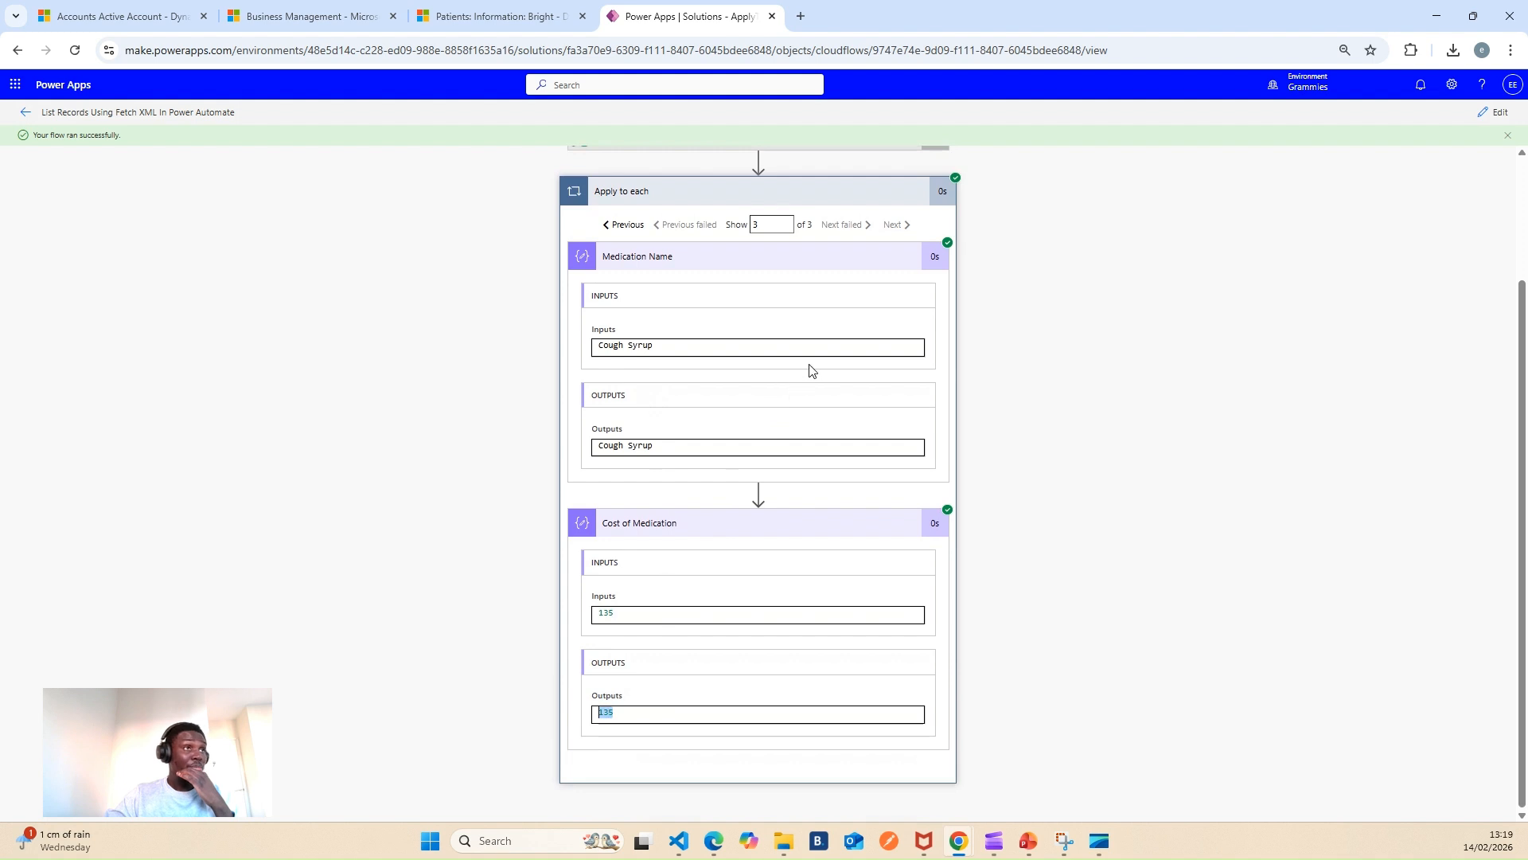
Collapse Apply to each and inspect the patient ID value in the filter condition of the List rows Fetch XML query.
{"action": "scroll", "coordinate": [828, 319], "scroll_direction": "up", "scroll_amount": 1}
{"action": "left_click", "coordinate": [835, 277]}
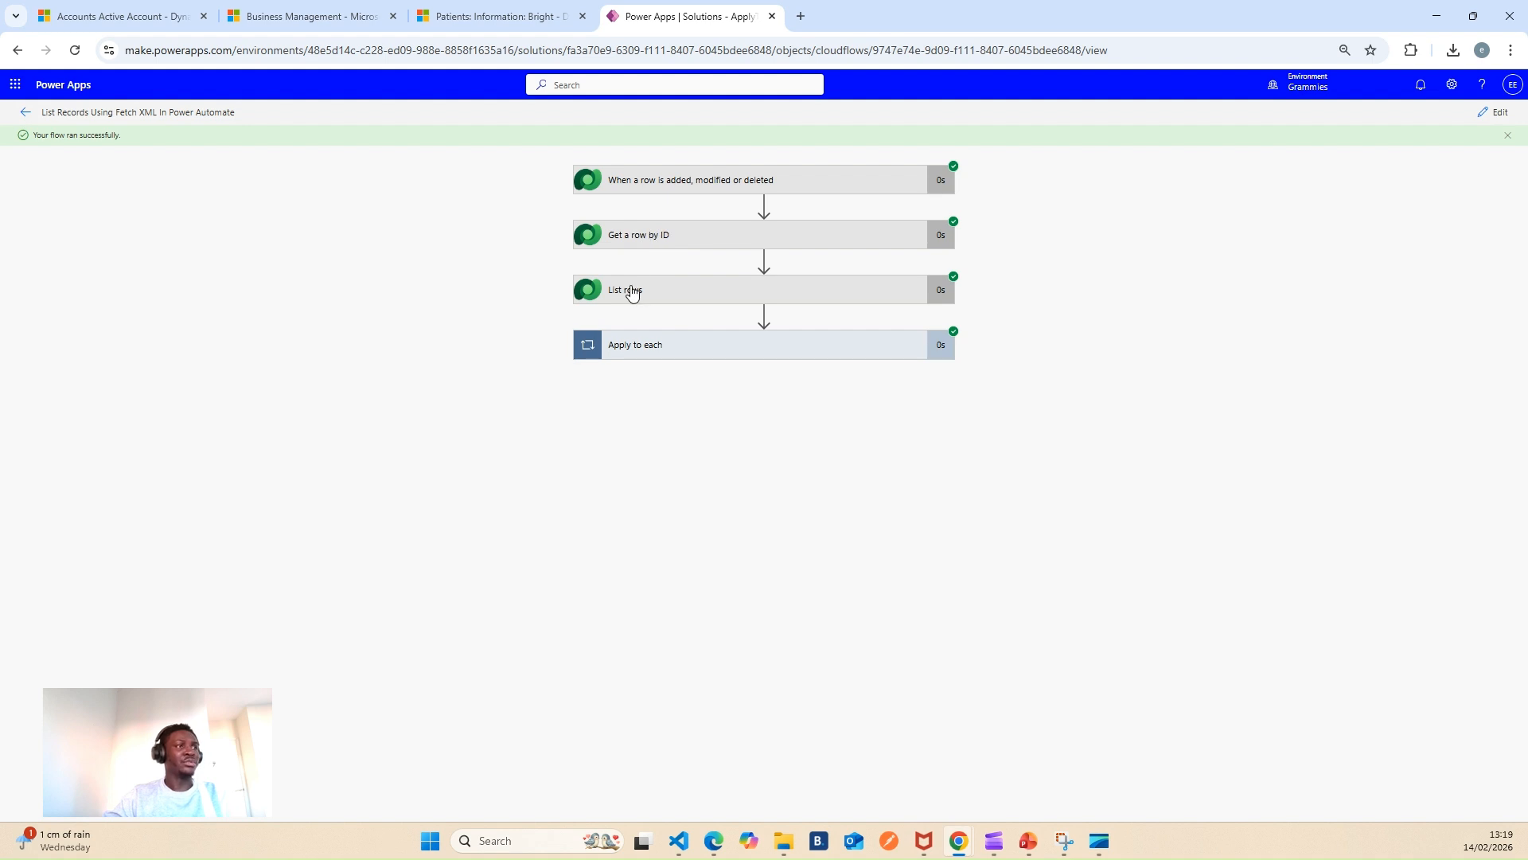
{"action": "left_click", "coordinate": [658, 290]}
{"action": "scroll", "coordinate": [770, 487], "scroll_direction": "down", "scroll_amount": 2}
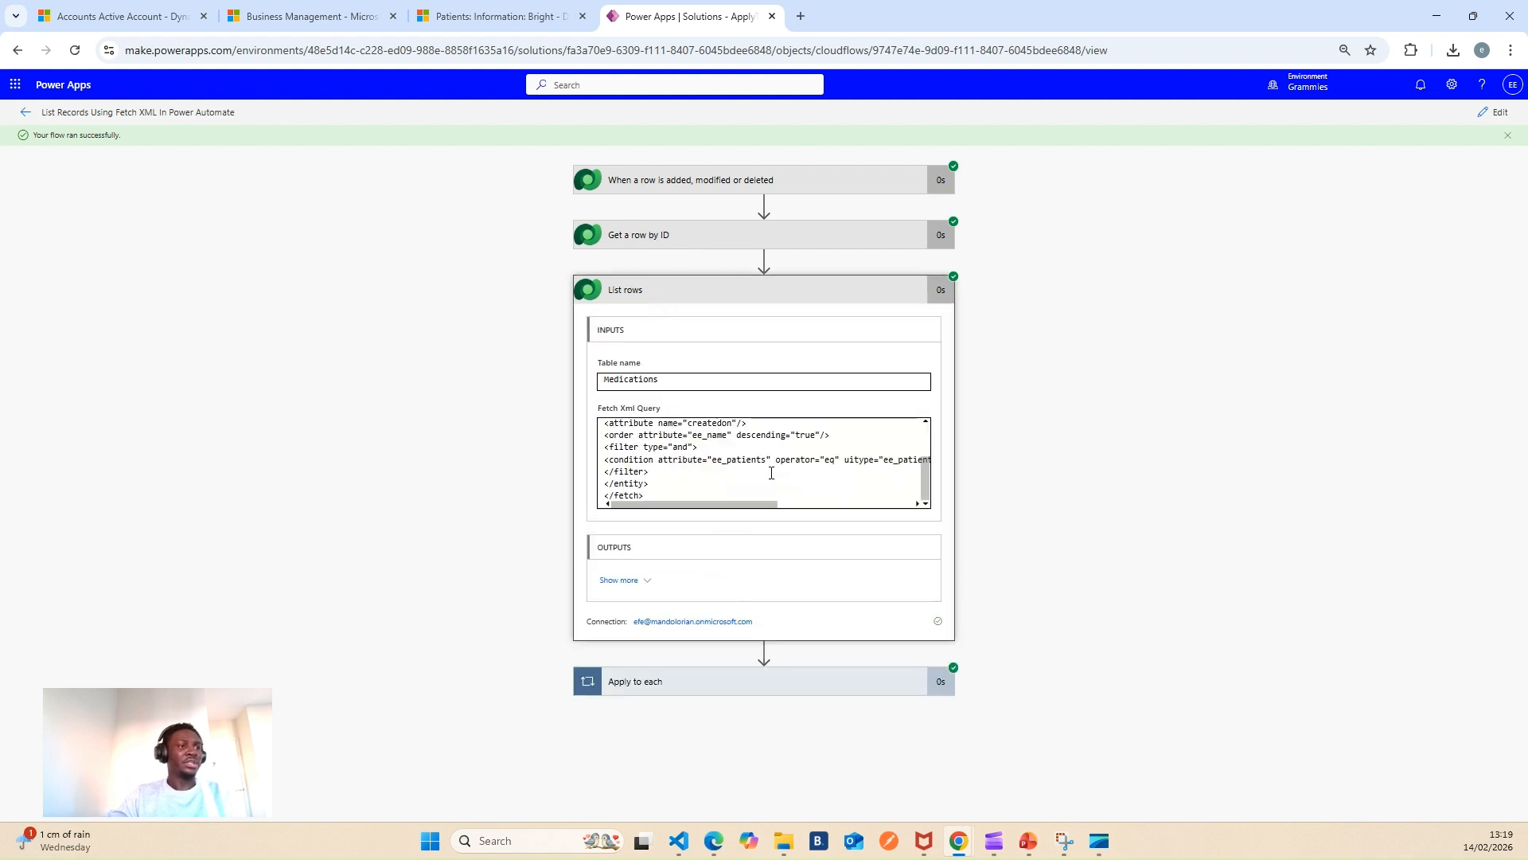
{"action": "left_click_drag", "start_coordinate": [743, 504], "coordinate": [882, 504]}
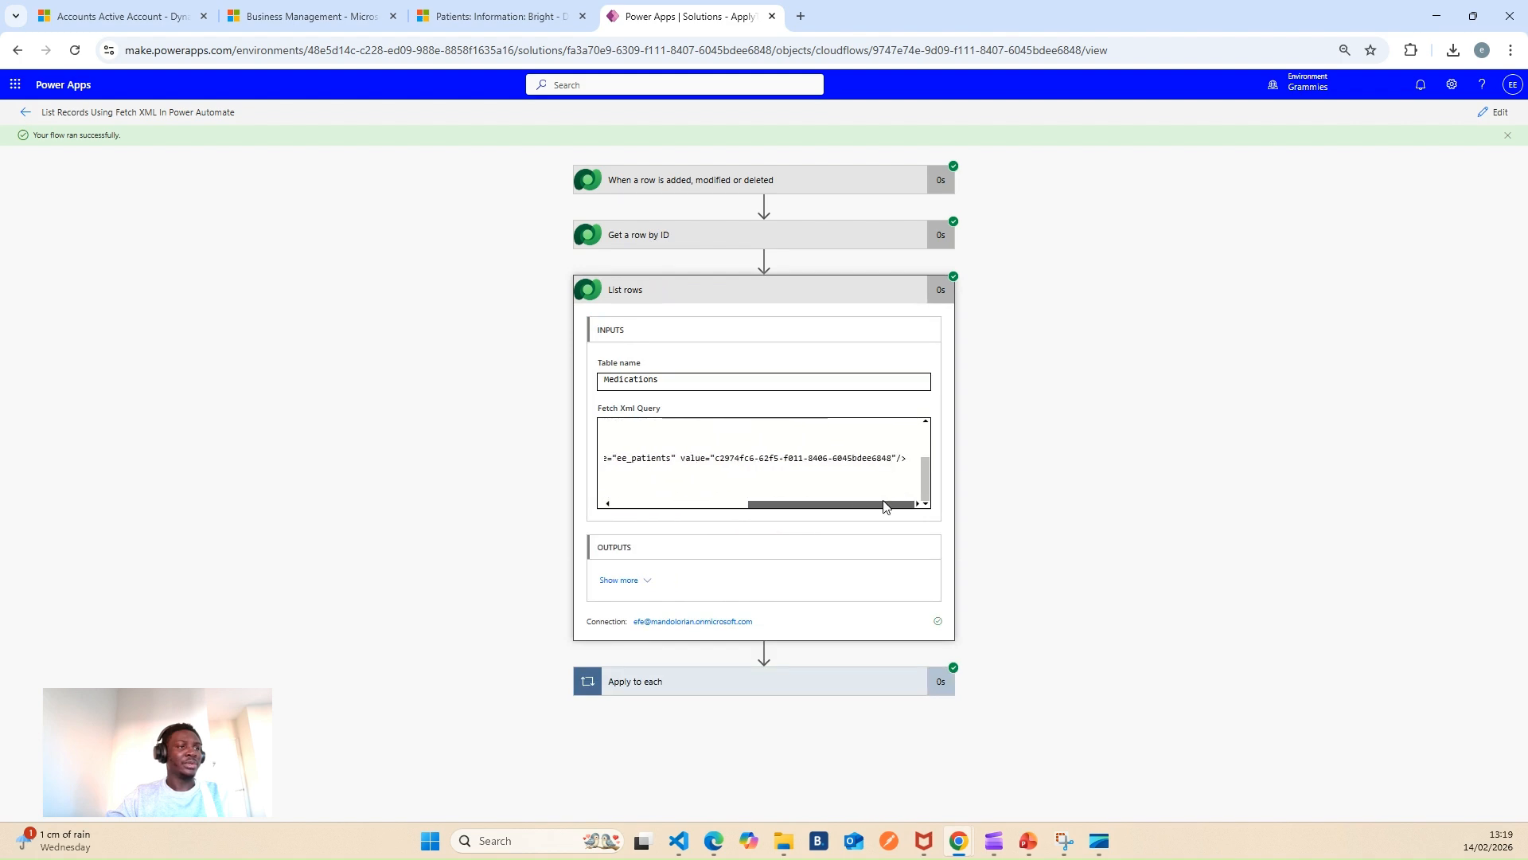